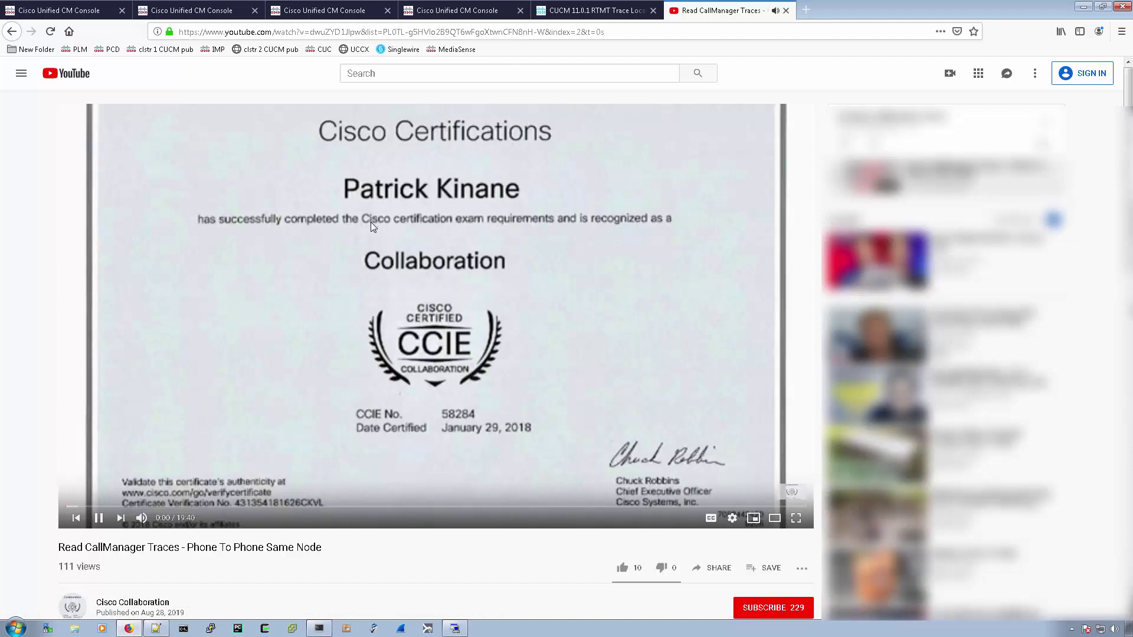
left_click(12, 31)
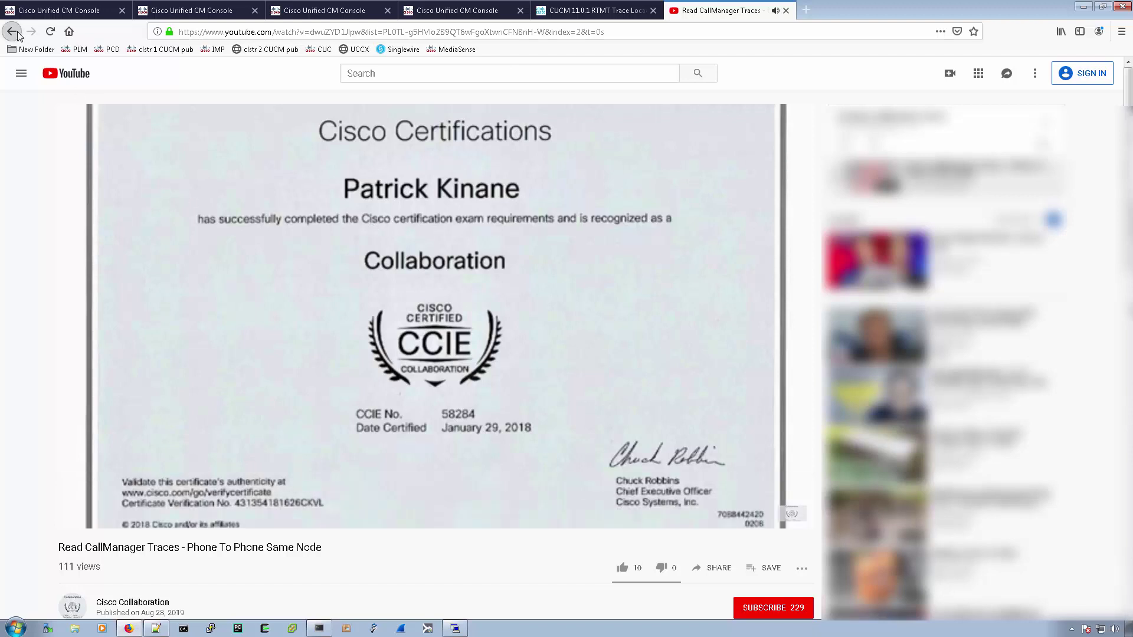
left_click(12, 31)
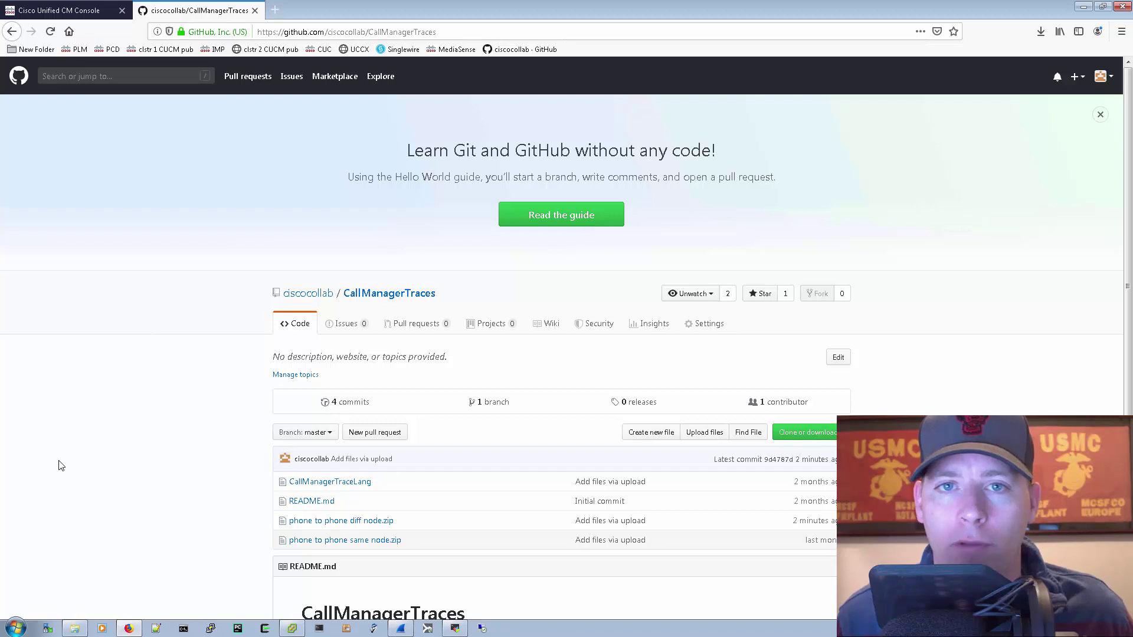
Switch to the call information notes in Notepad++, change "phone 2" at the end of the call path to "phone B", and save the file.
key("alt+Tab")
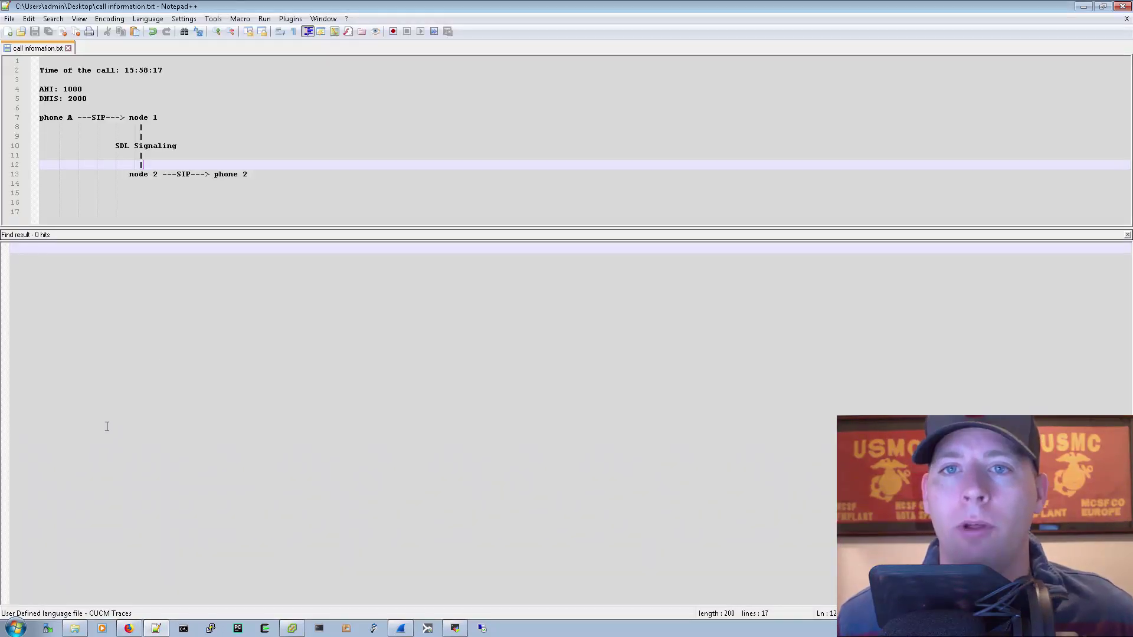
left_click(40, 118)
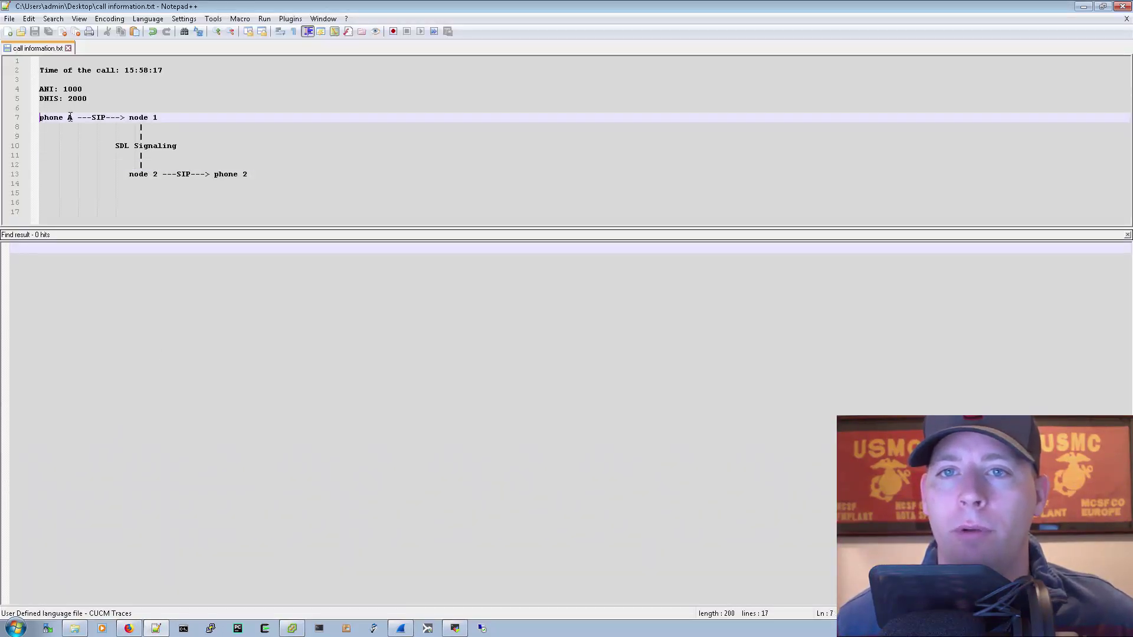
left_click(250, 174)
key("BackSpace")
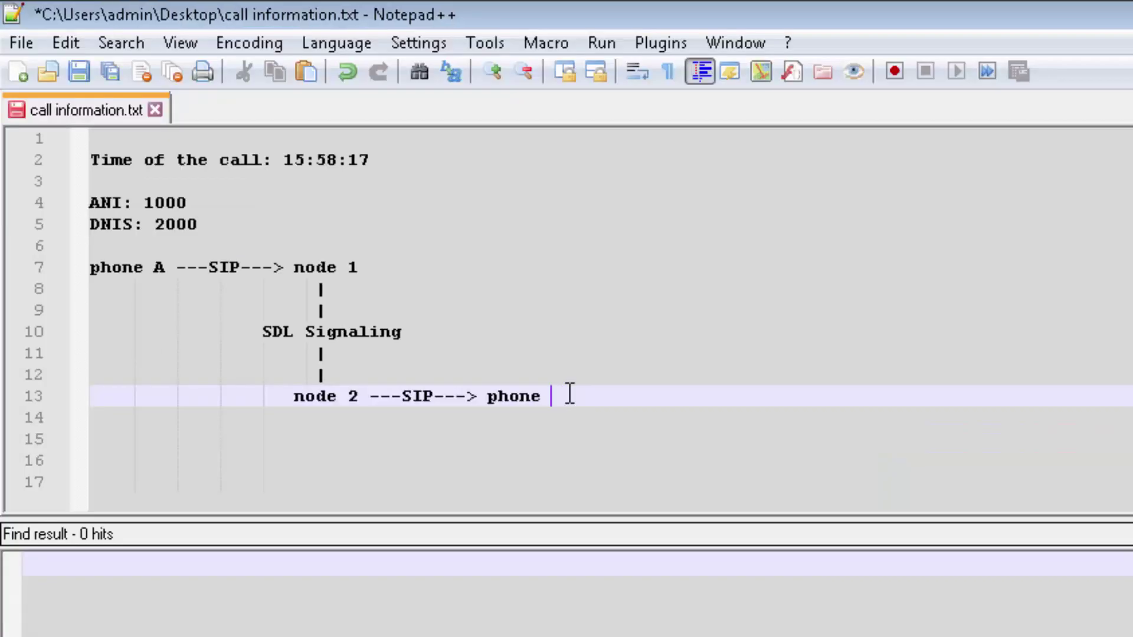
type("B")
left_click(77, 71)
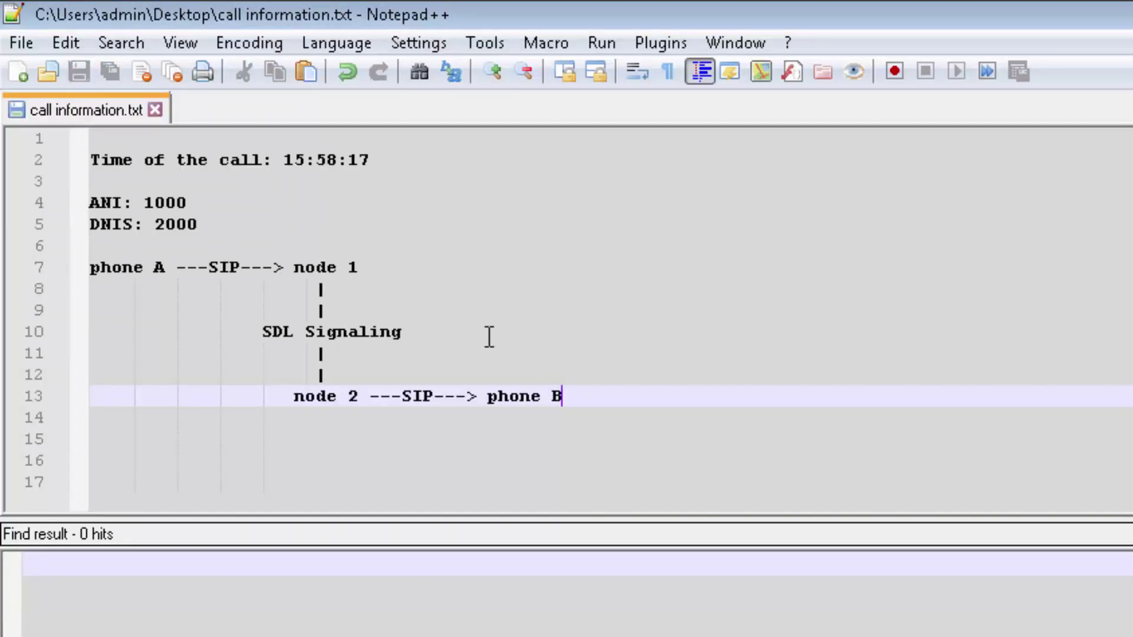
Examine the call path from phone A over SIP to node 1, through SDL Signaling to node 2, and over SIP to phone B.
left_click(489, 337)
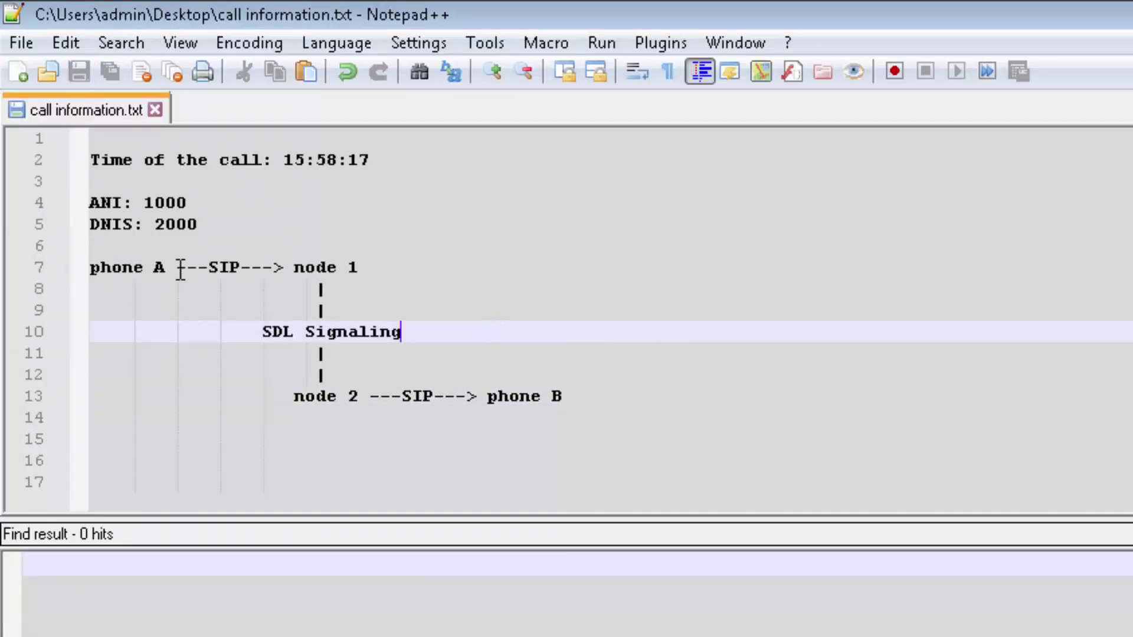
left_click_drag(177, 268, 387, 264)
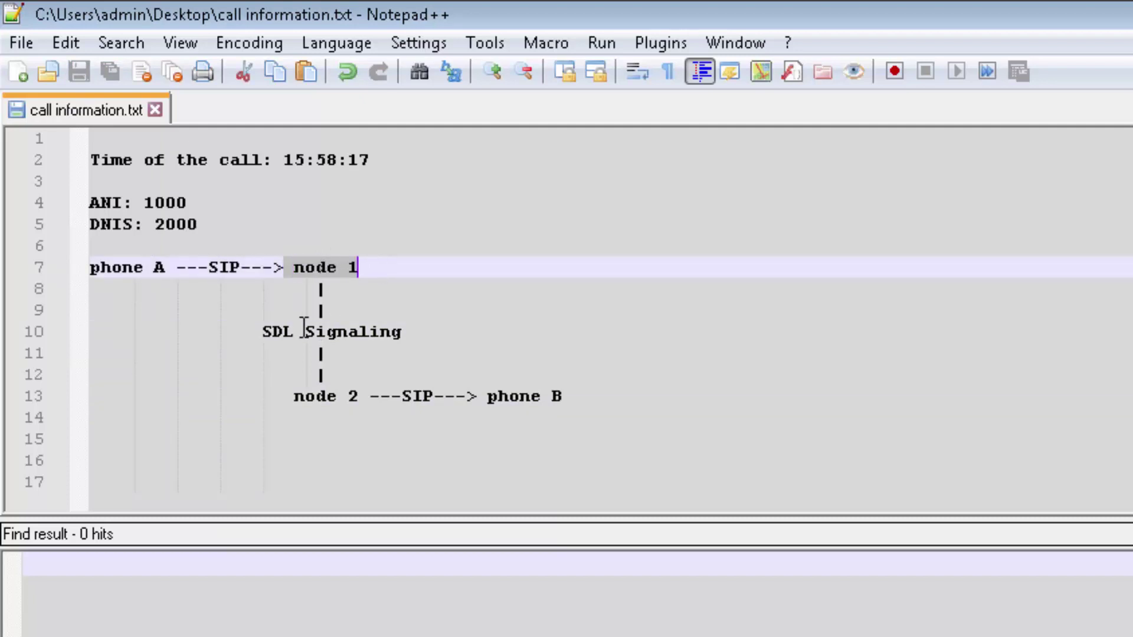
left_click_drag(263, 331, 432, 329)
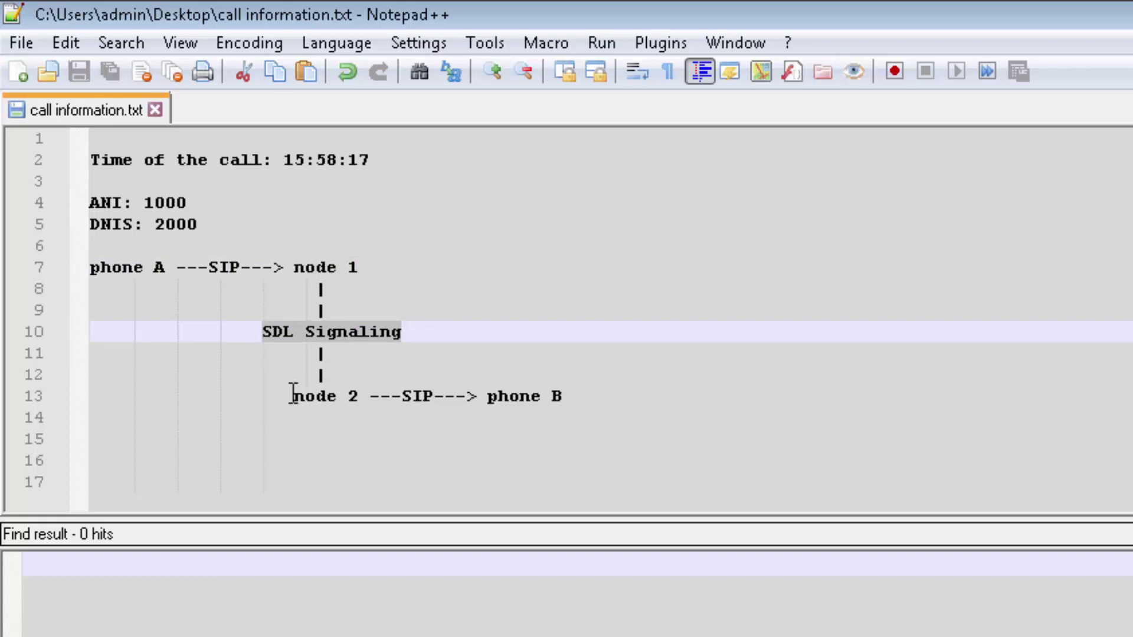
left_click_drag(293, 395, 351, 395)
double_click(487, 395)
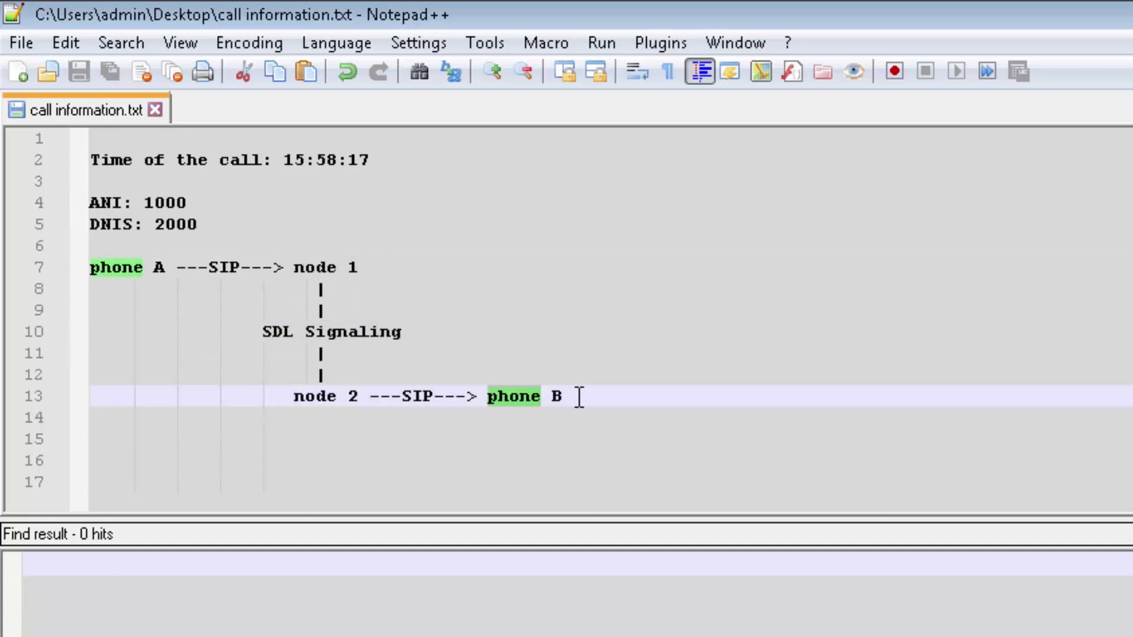
left_click(579, 396, "shift")
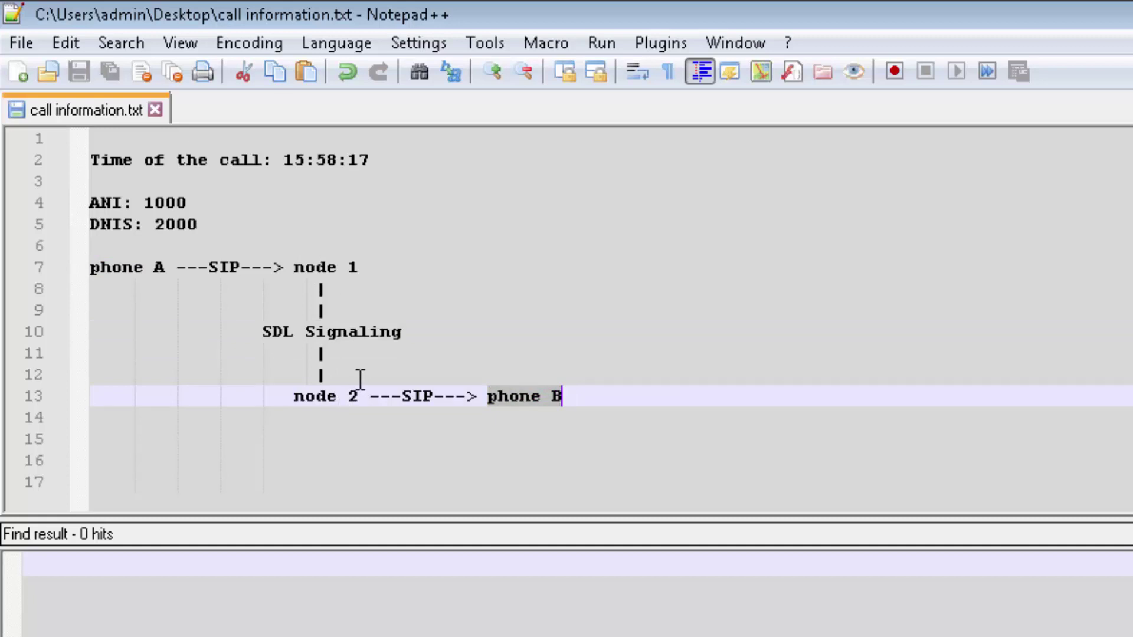
left_click(390, 394)
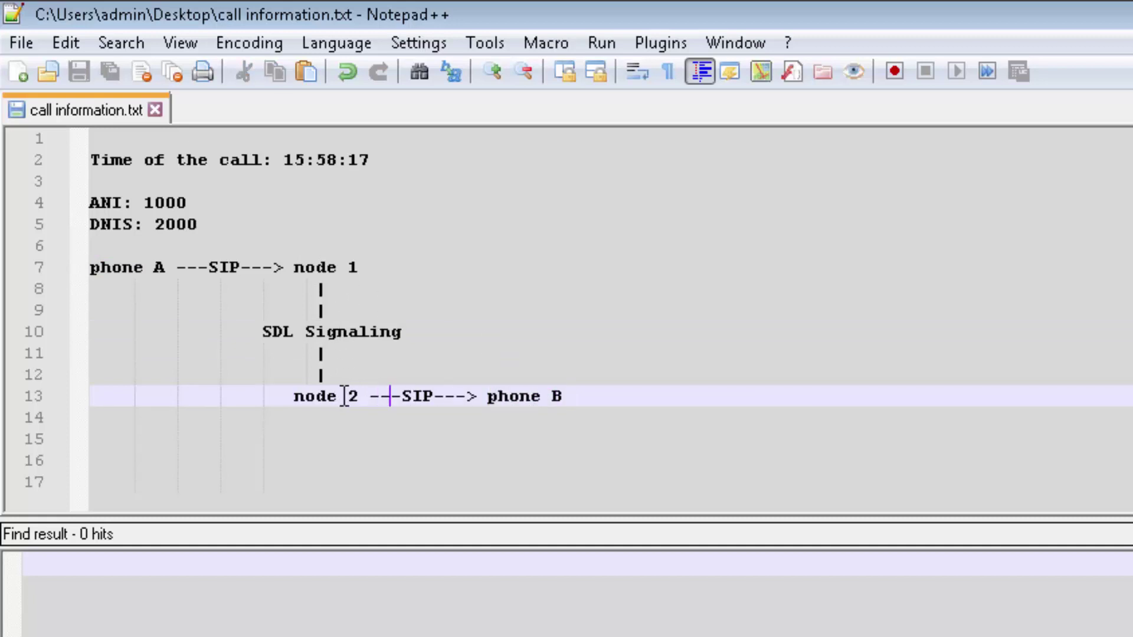
left_click_drag(370, 395, 594, 396)
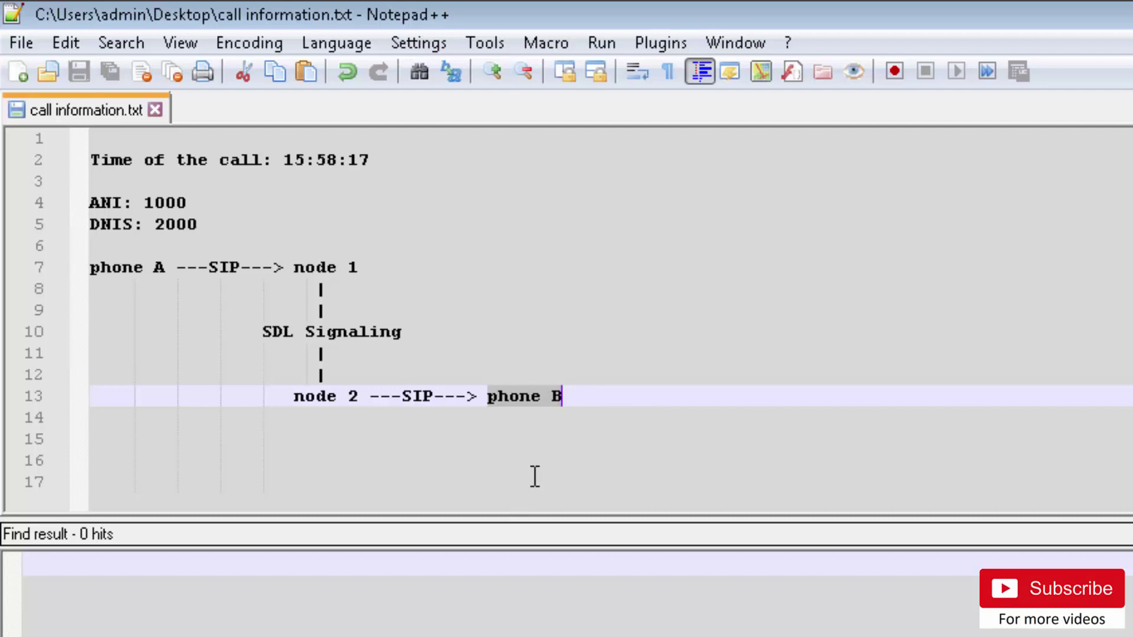
left_click(512, 353)
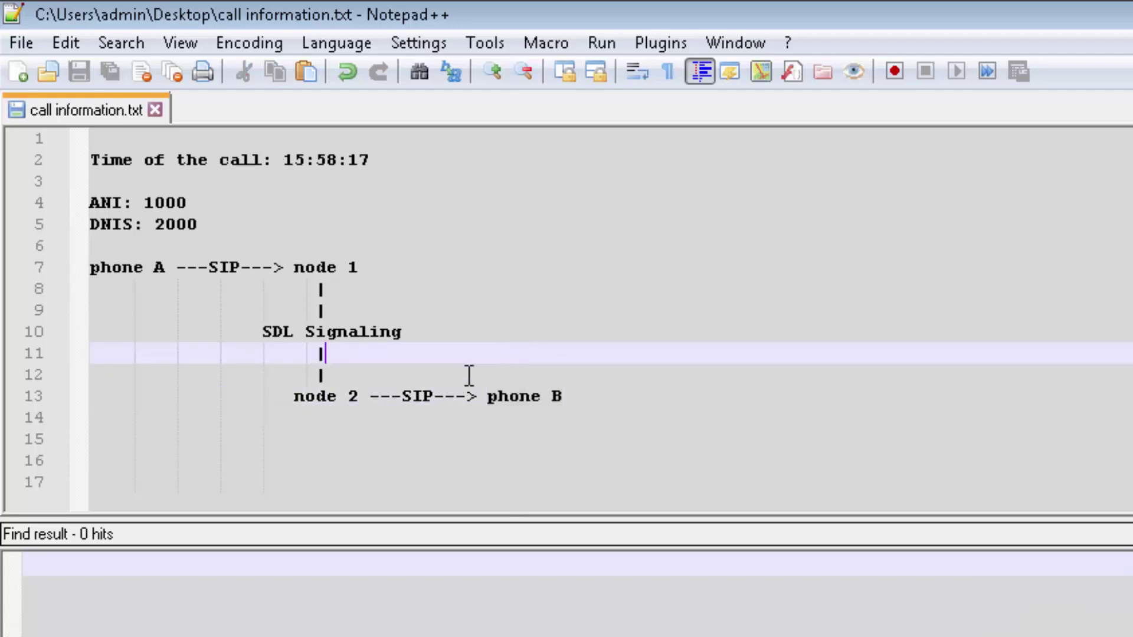
left_click_drag(262, 331, 437, 330)
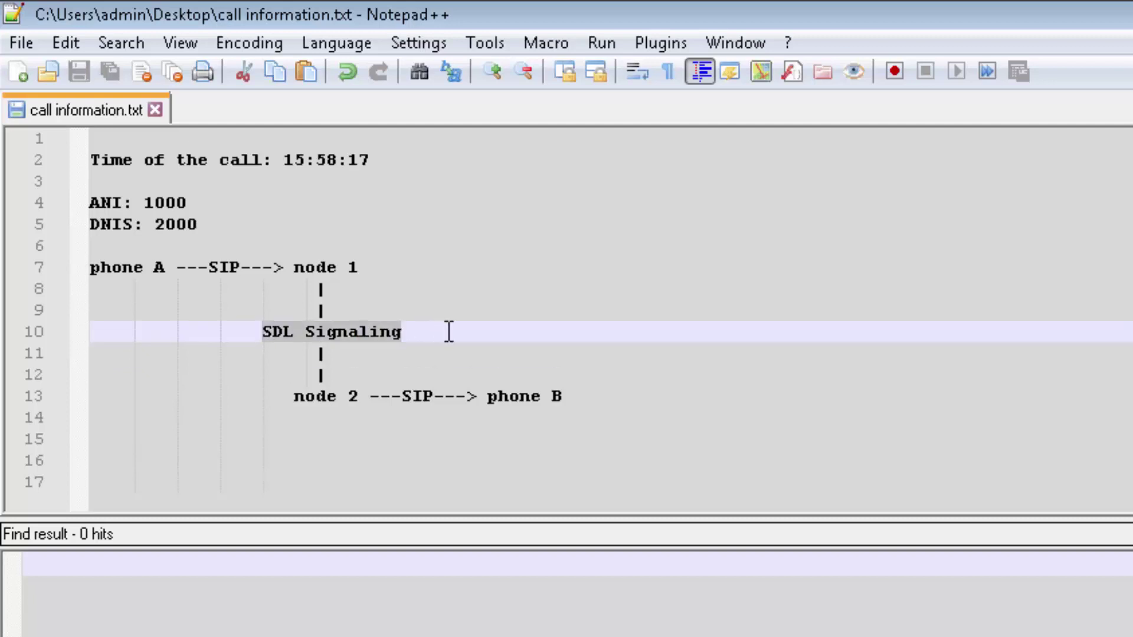
left_click(461, 332)
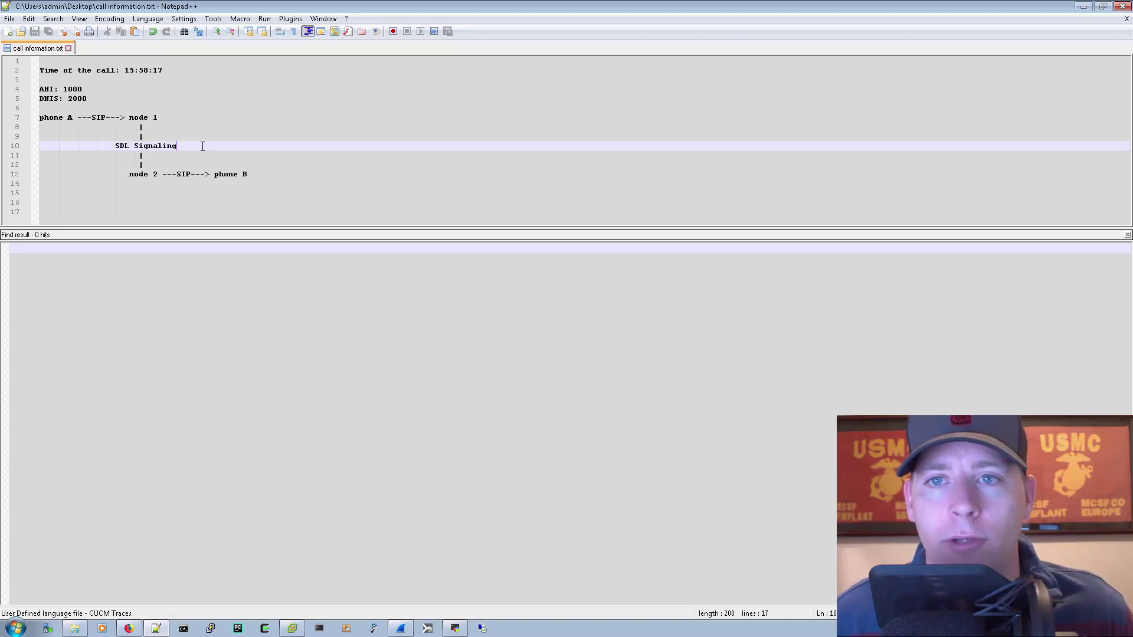
Review the time of the call and the ANI and DNIS entries in the call notes.
left_click_drag(124, 71, 201, 69)
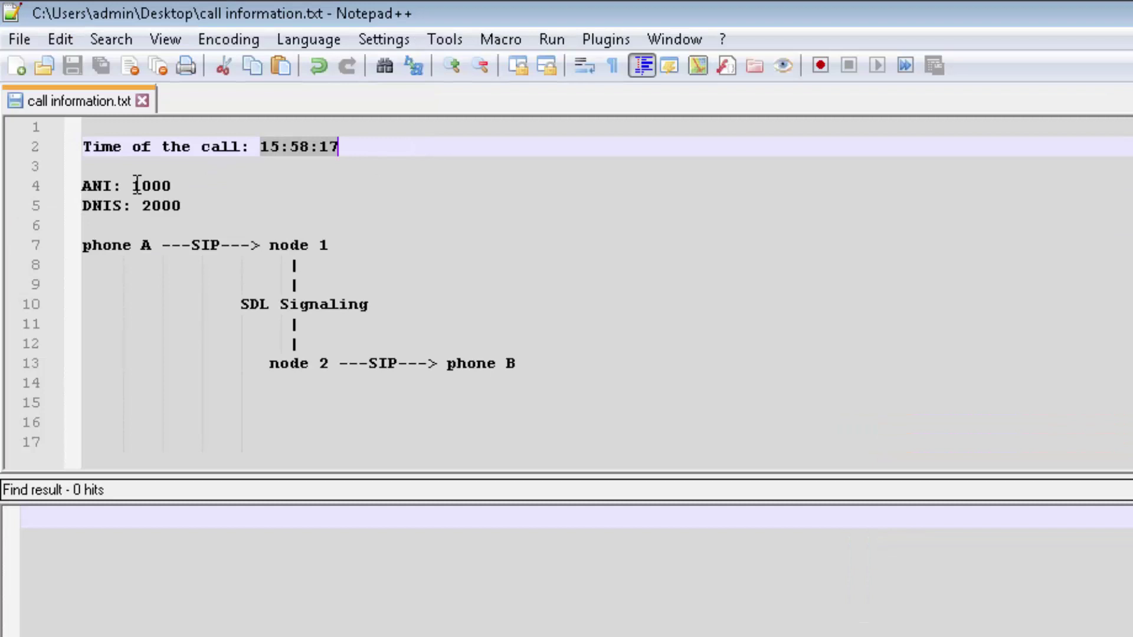
left_click_drag(64, 89, 89, 89)
left_click_drag(112, 186, 81, 186)
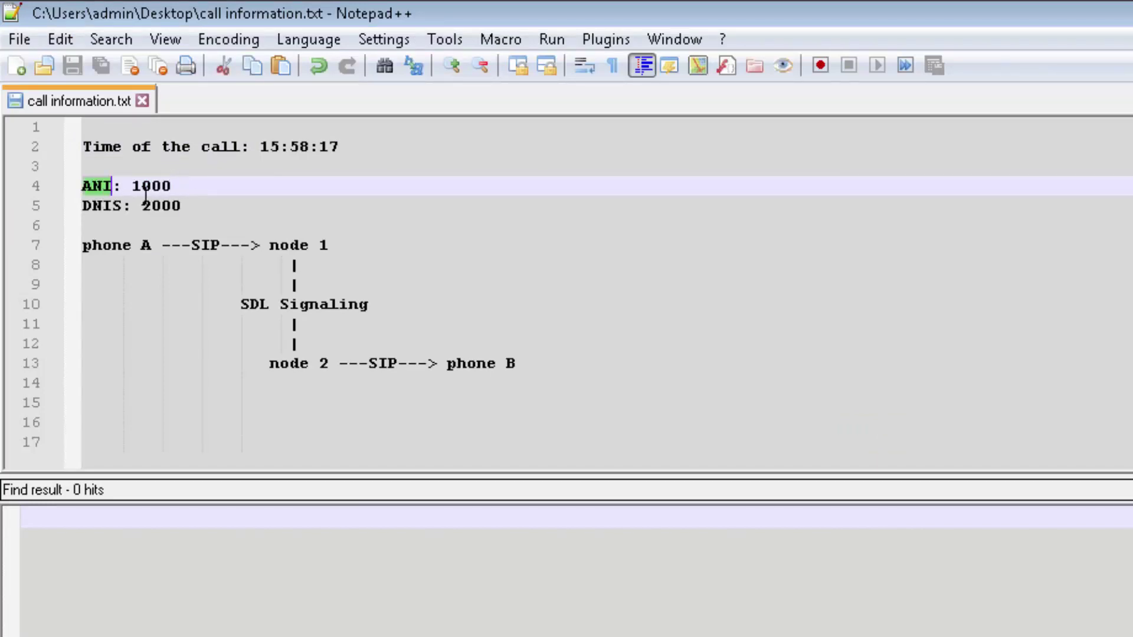
left_click(179, 185)
left_click_drag(179, 186, 123, 186)
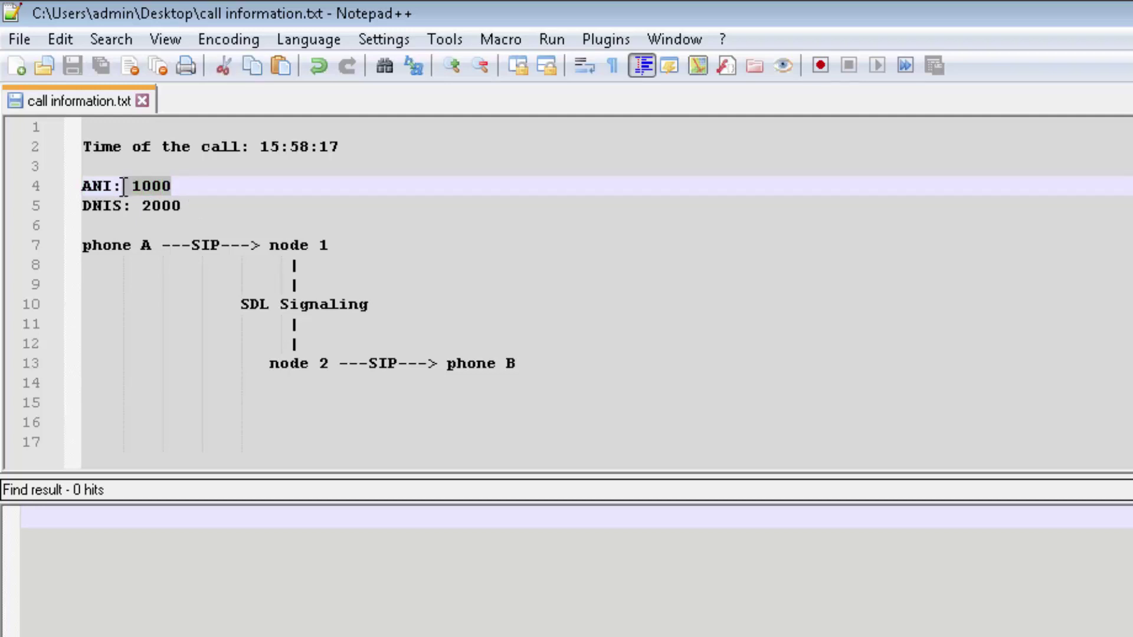
double_click(100, 206)
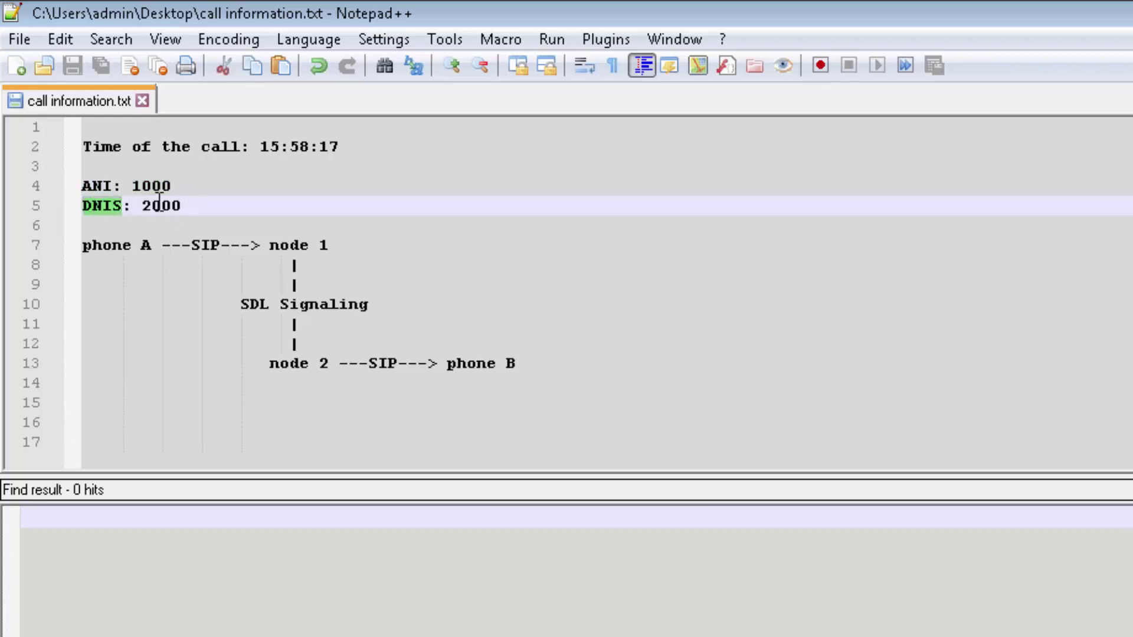
double_click(160, 205)
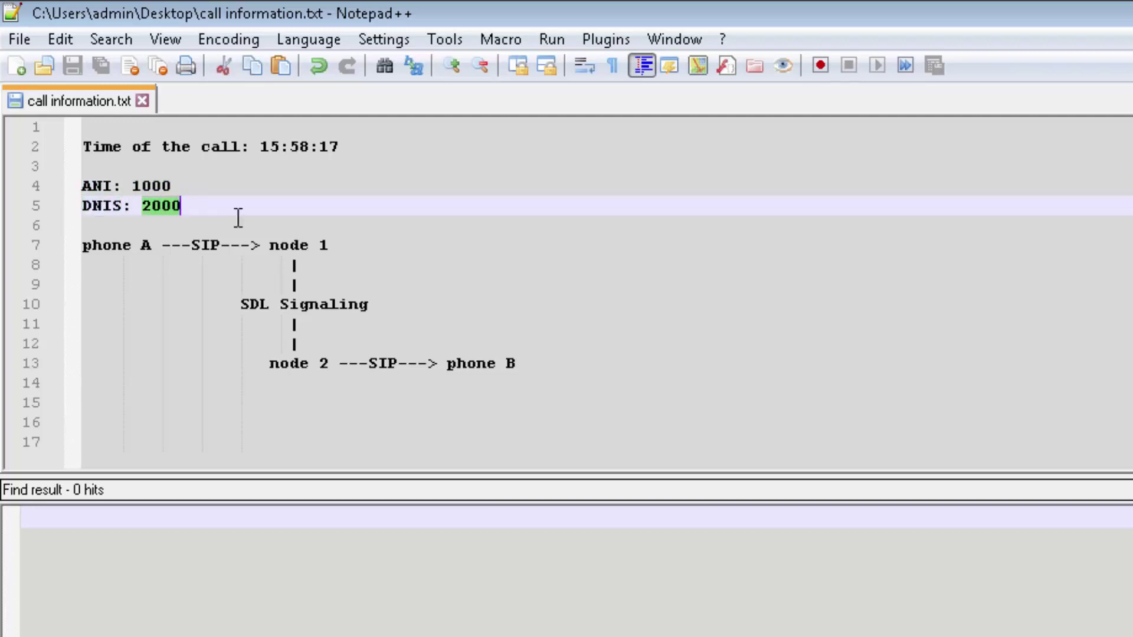
double_click(98, 186)
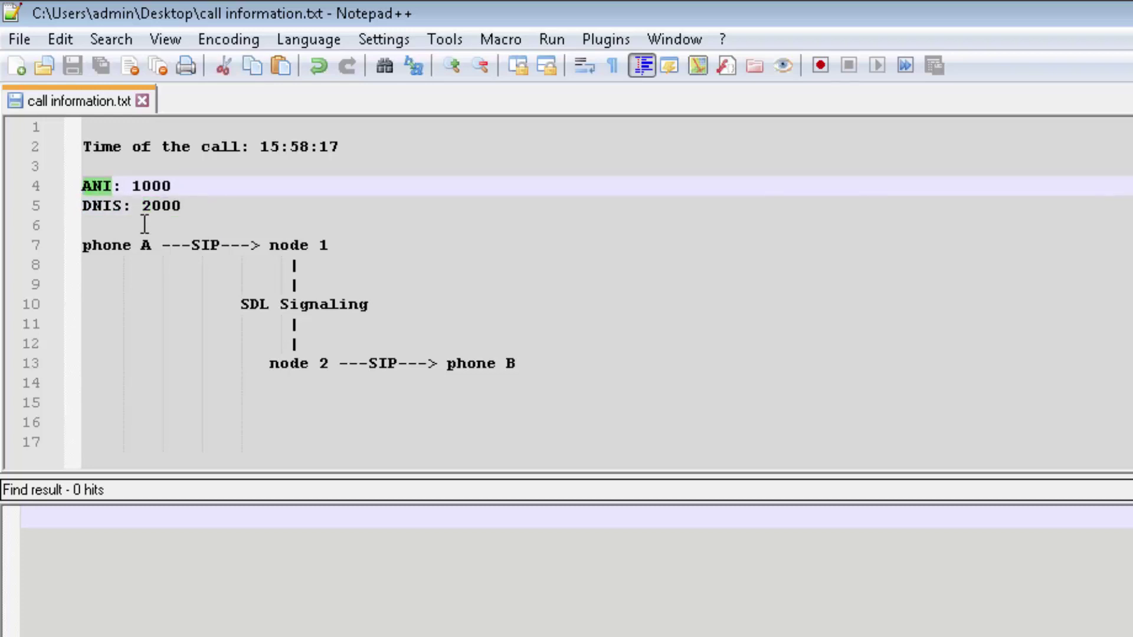
left_click(104, 187)
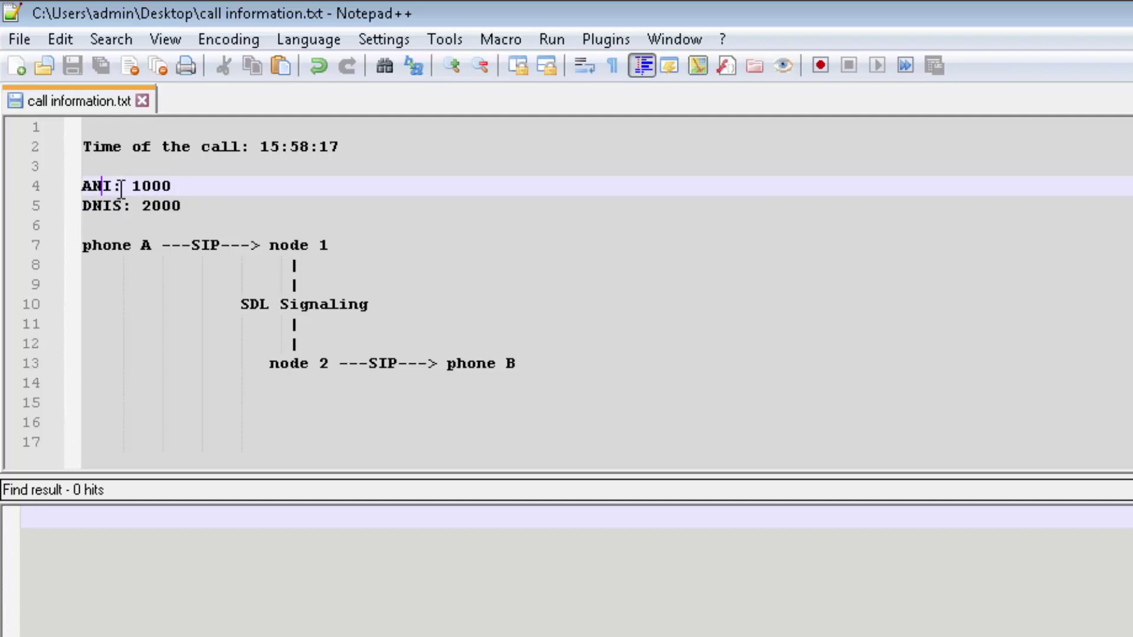
left_click(84, 205)
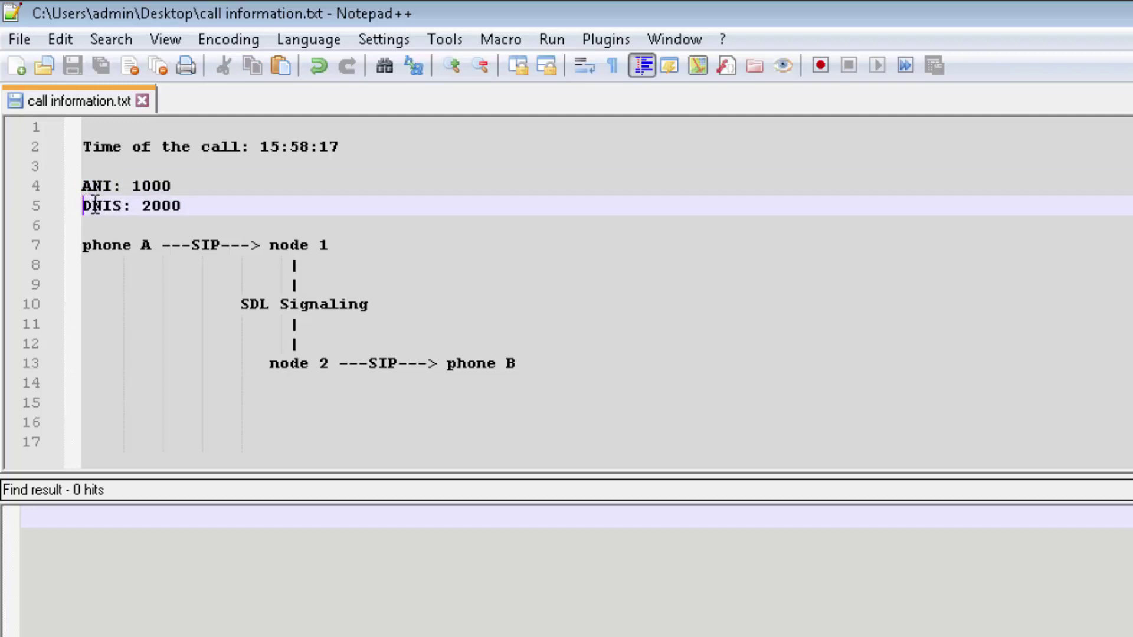
double_click(95, 204)
left_click(231, 223)
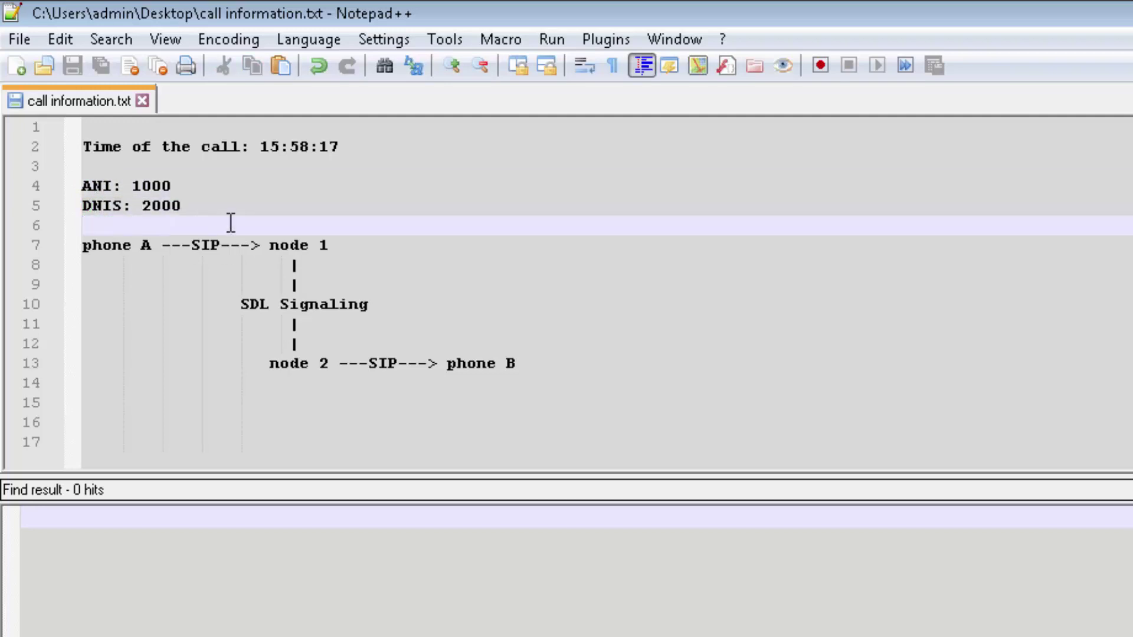
left_click(100, 206)
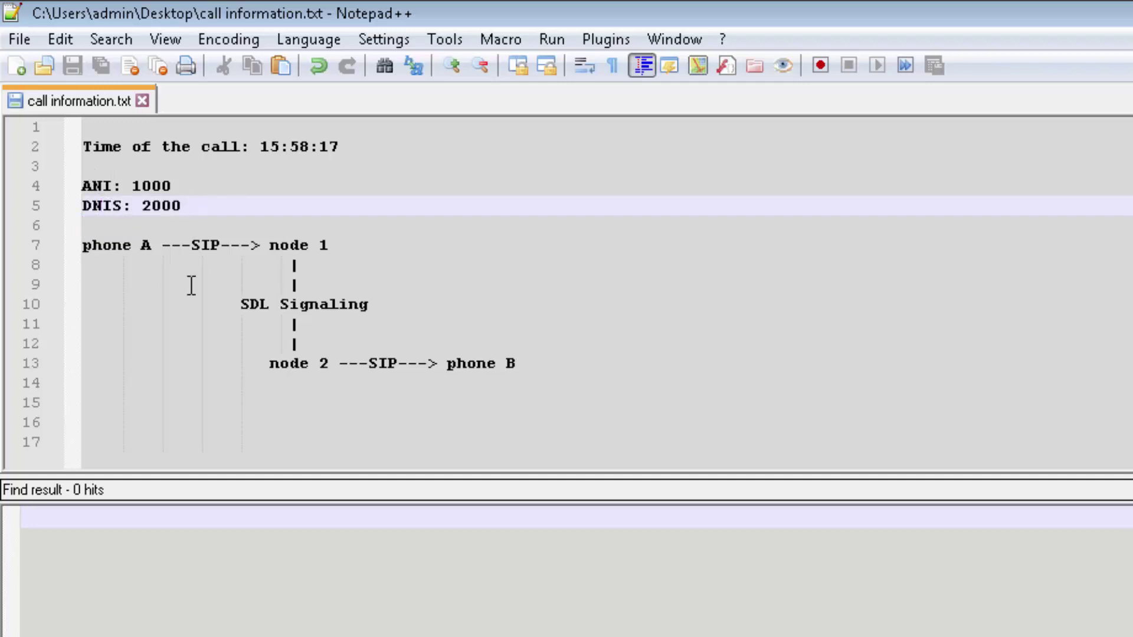
left_click(184, 341)
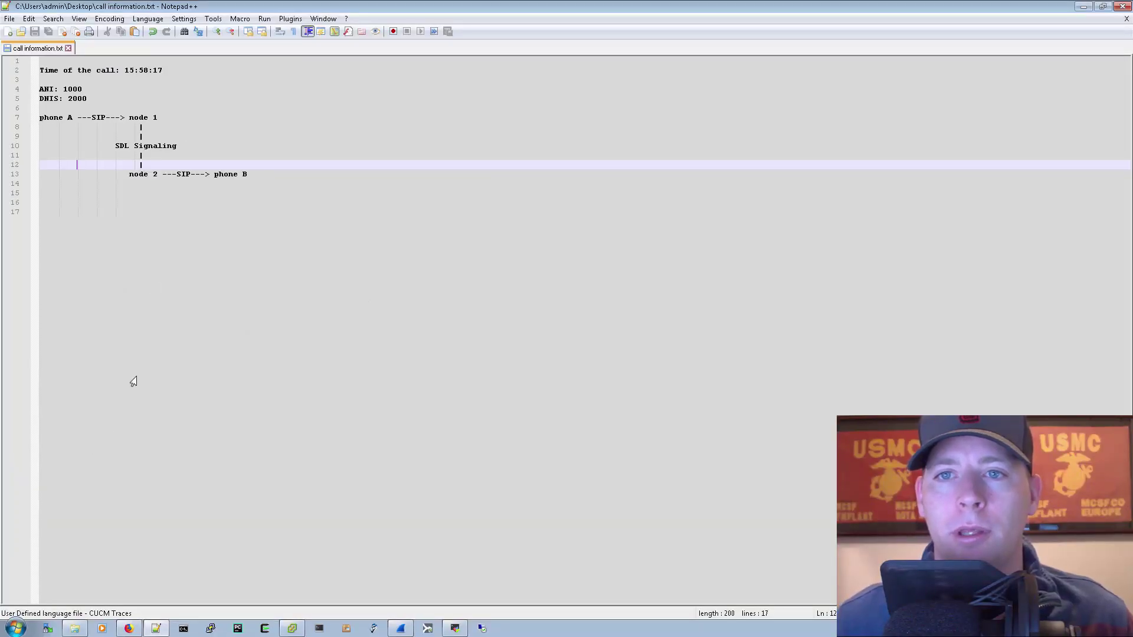
Open Find in Files and copy the full path of the "phone to phone diff node" trace folder from Explorer.
left_click(179, 196)
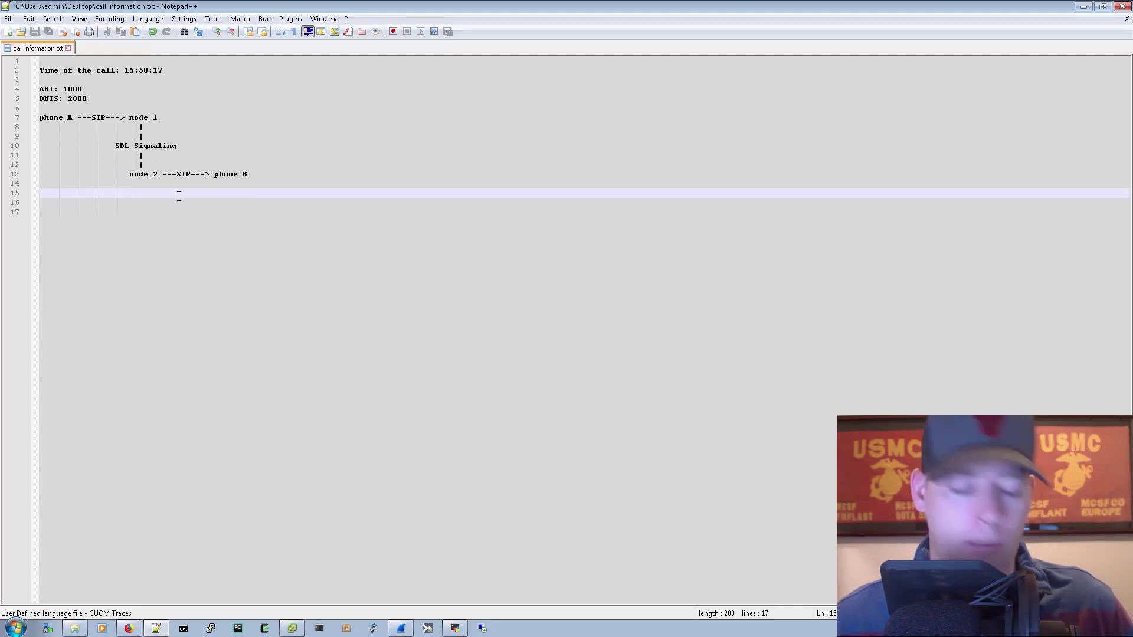
key("ctrl+shift+f")
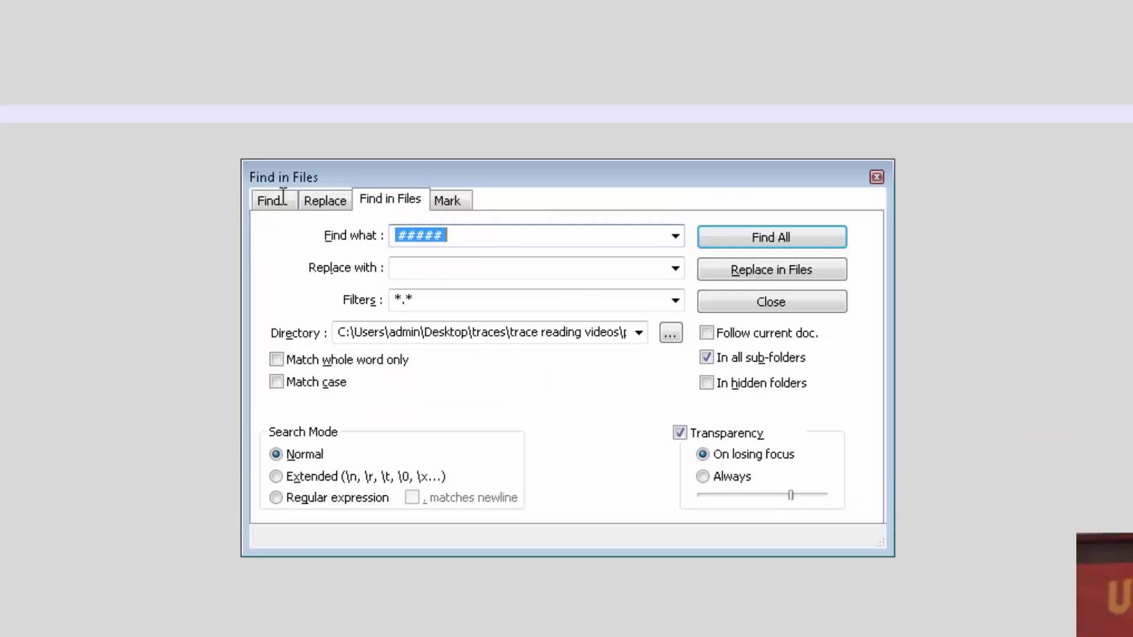
left_click(75, 628)
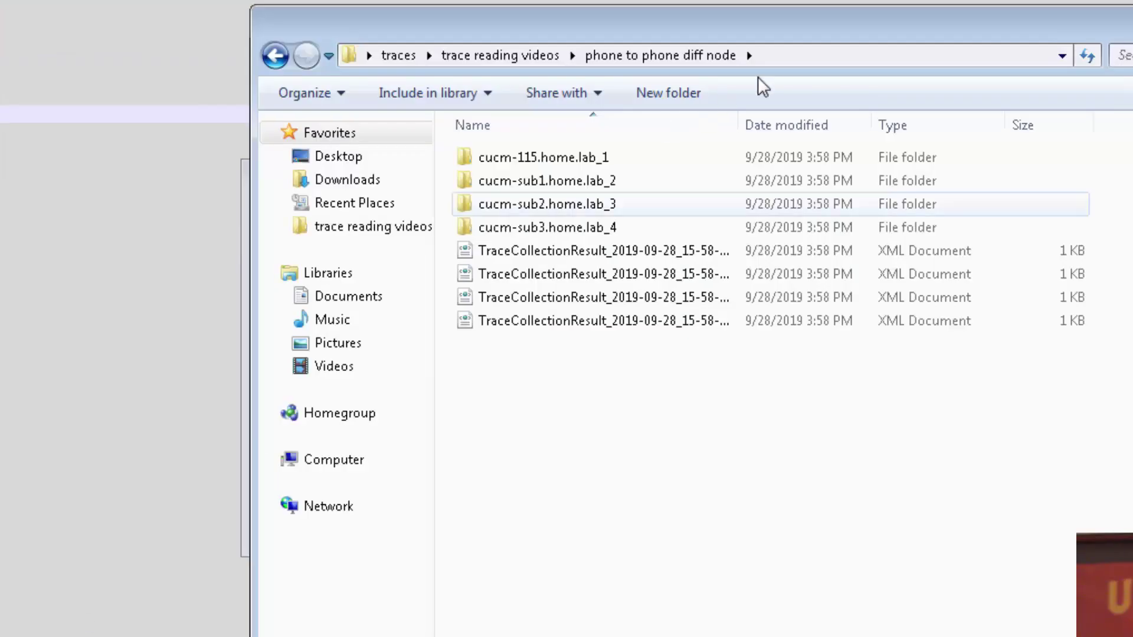
left_click(822, 59)
key("ctrl+c")
right_click(730, 57)
left_click(868, 121)
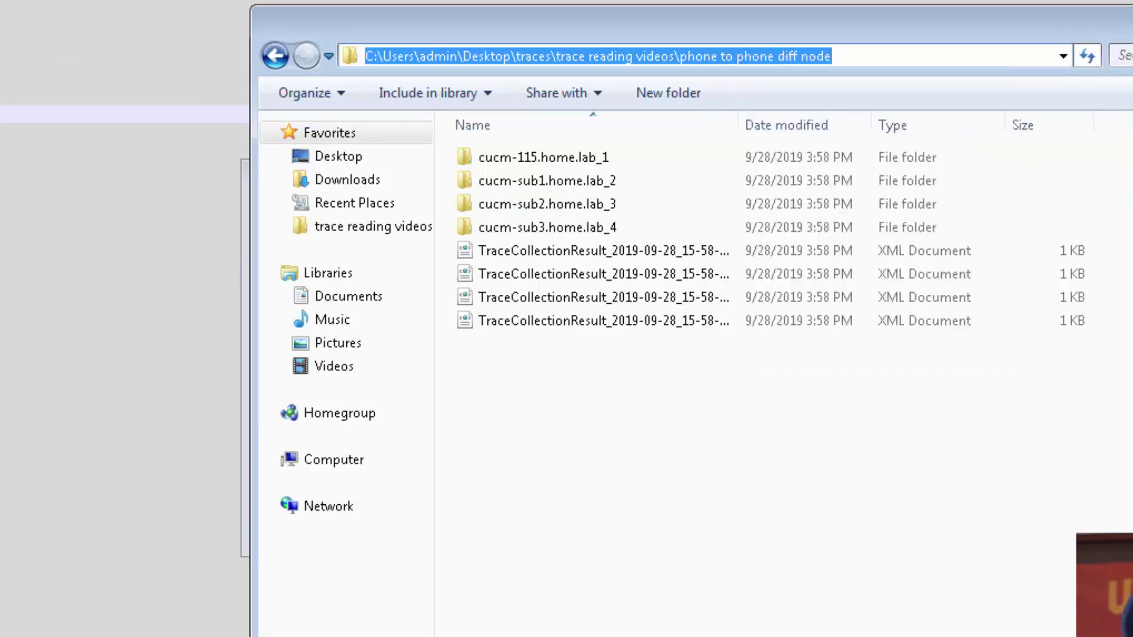
Close the folder window and set the search directory to C:\Users\admin\Desktop\traces\trace reading videos\phone to phone diff node.
key("alt+F4")
triple_click(614, 332)
key("ctrl+v")
double_click(583, 332)
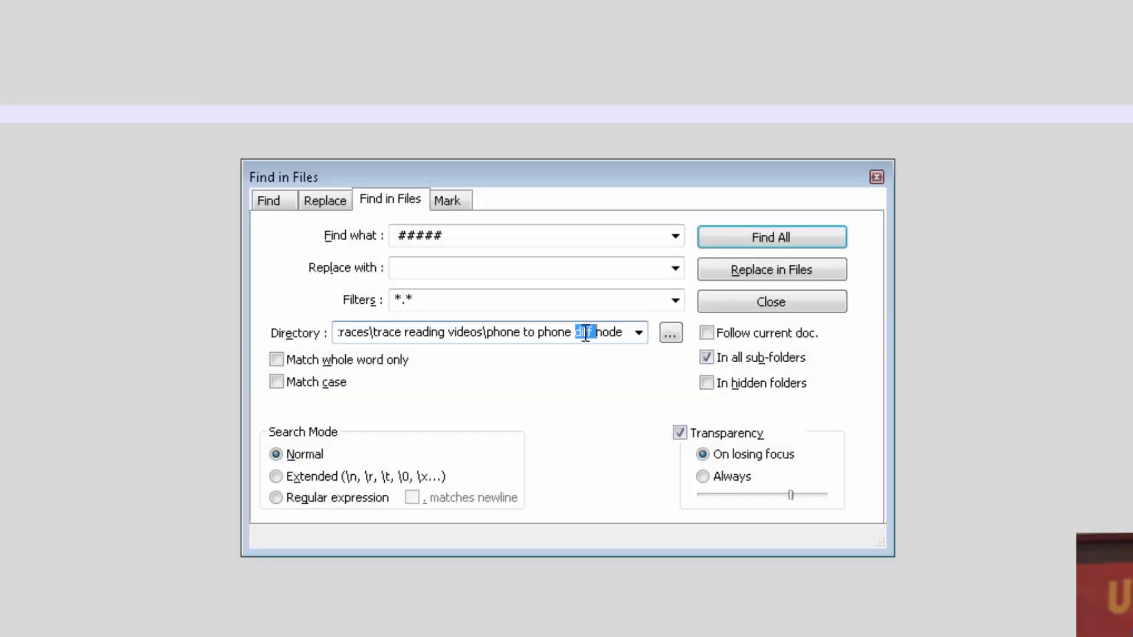
left_click(584, 334)
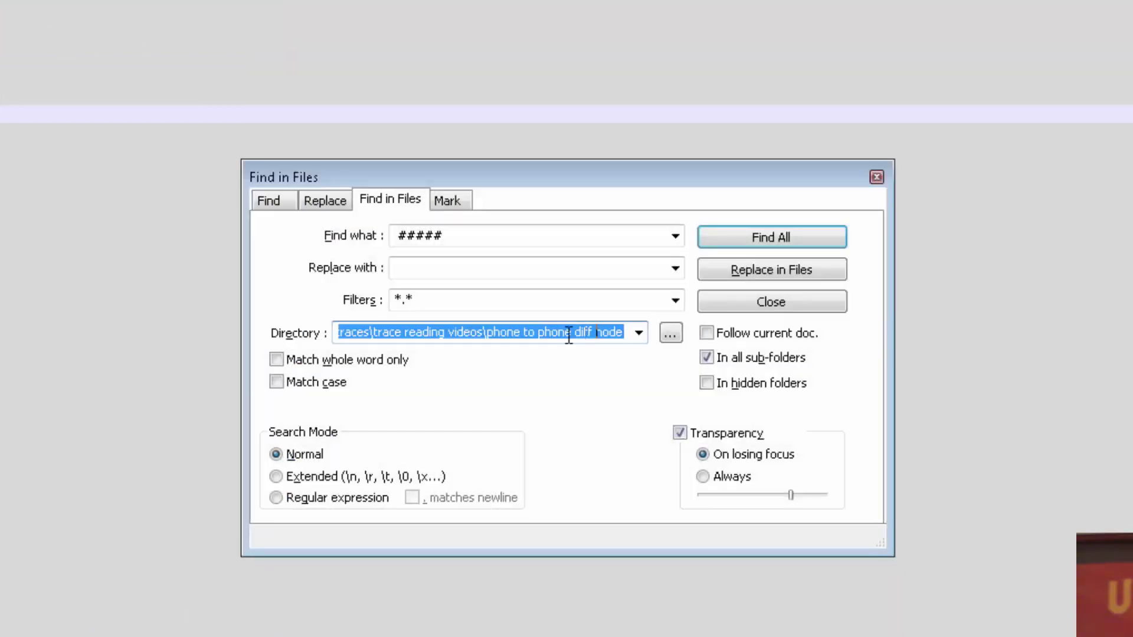
right_click(523, 332)
left_click(586, 437)
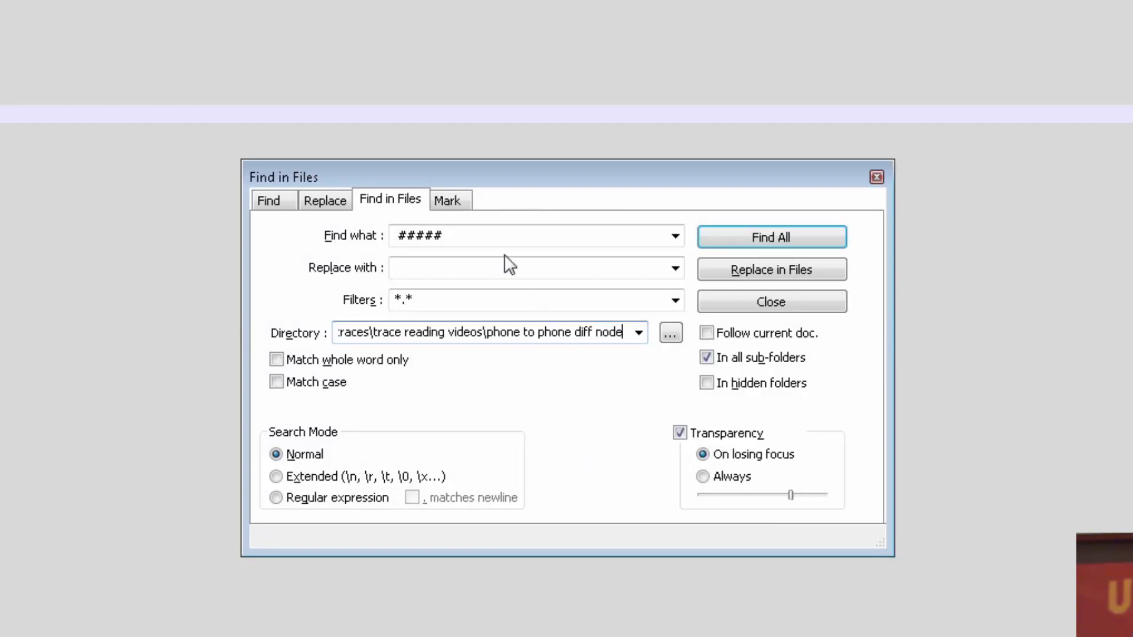
Search all the trace files for dd="2000", open the matching digit analysis line and enlarge the editor area.
left_click(497, 237)
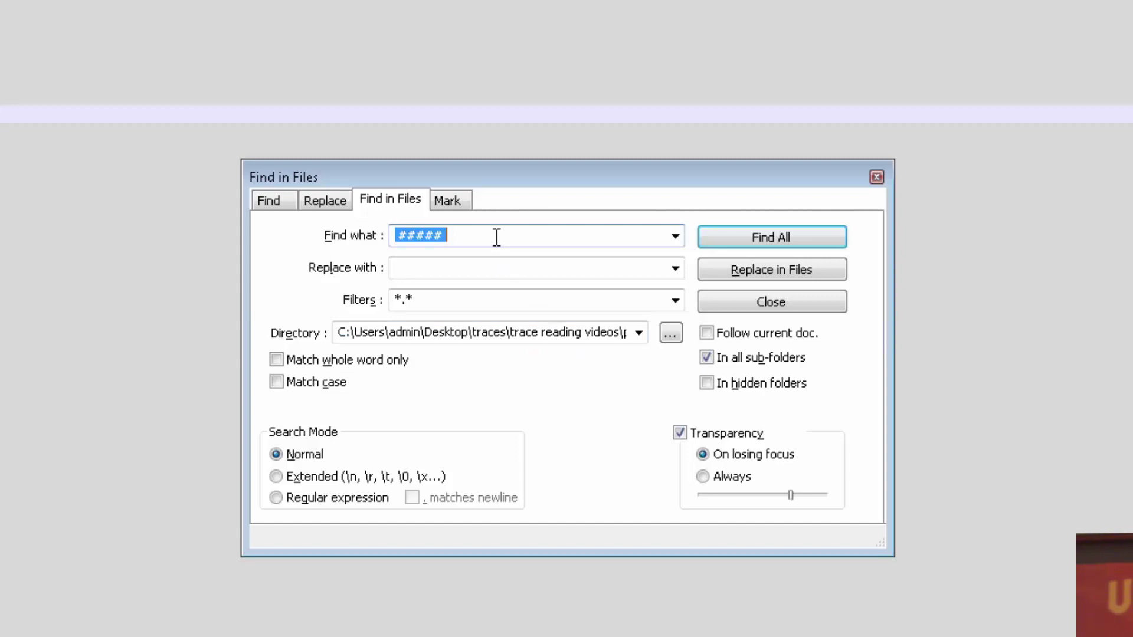
type("dd")
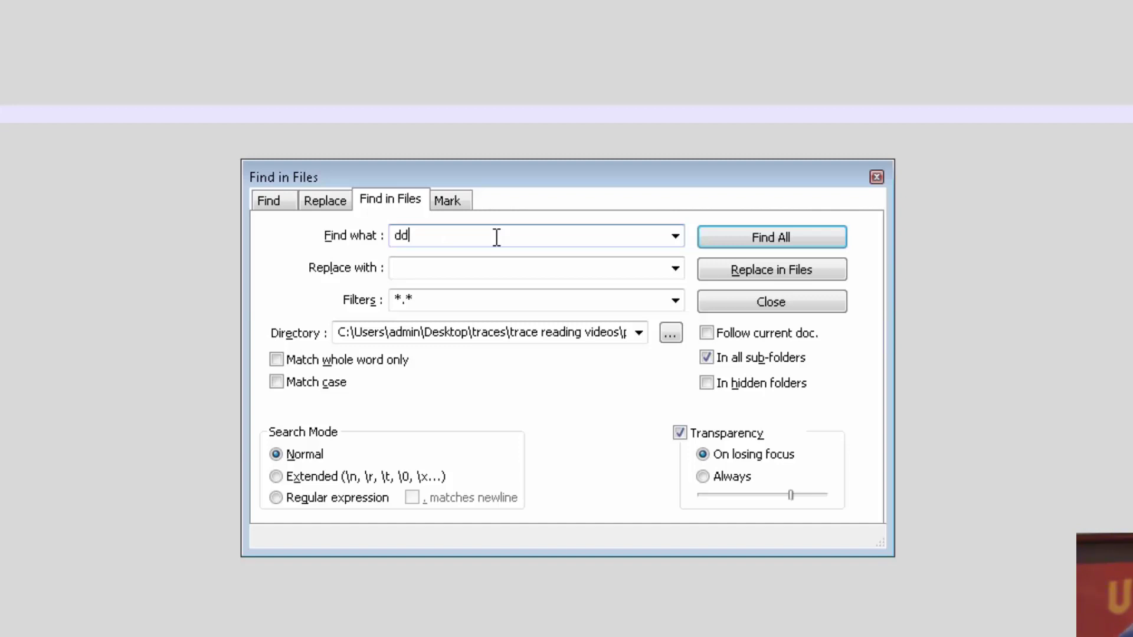
type("=")
type("\"2000")
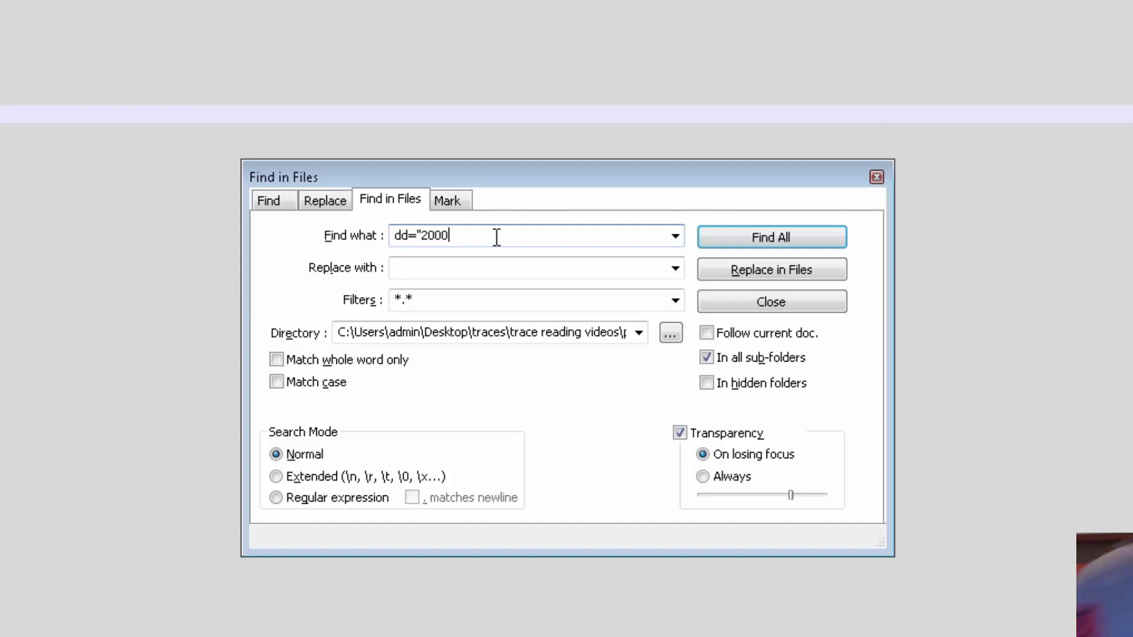
type("\"")
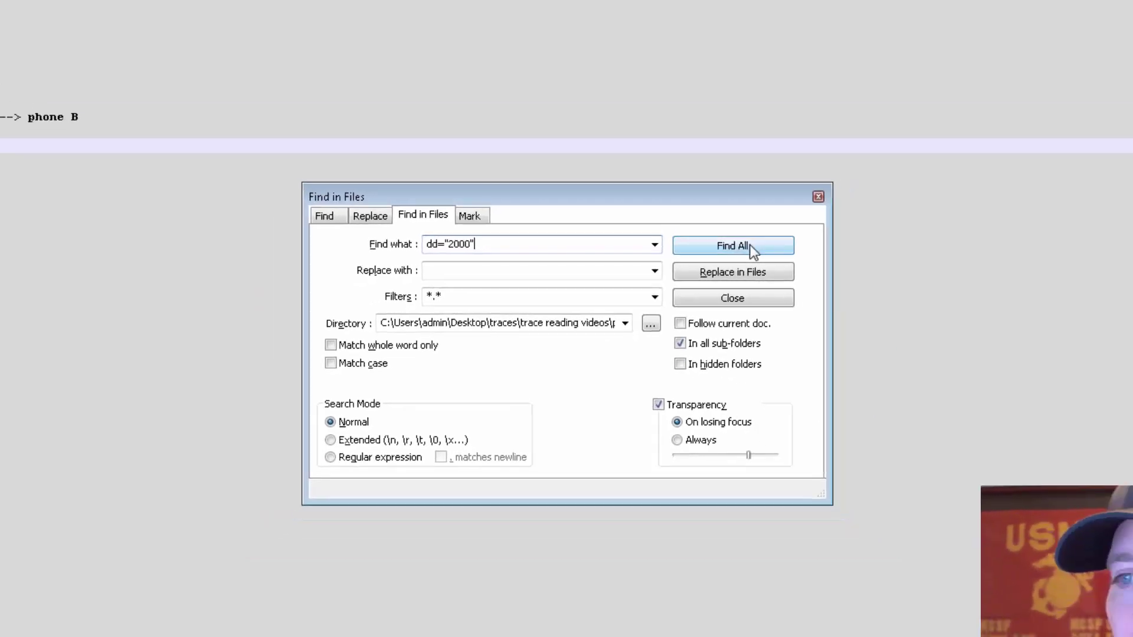
left_click(771, 237)
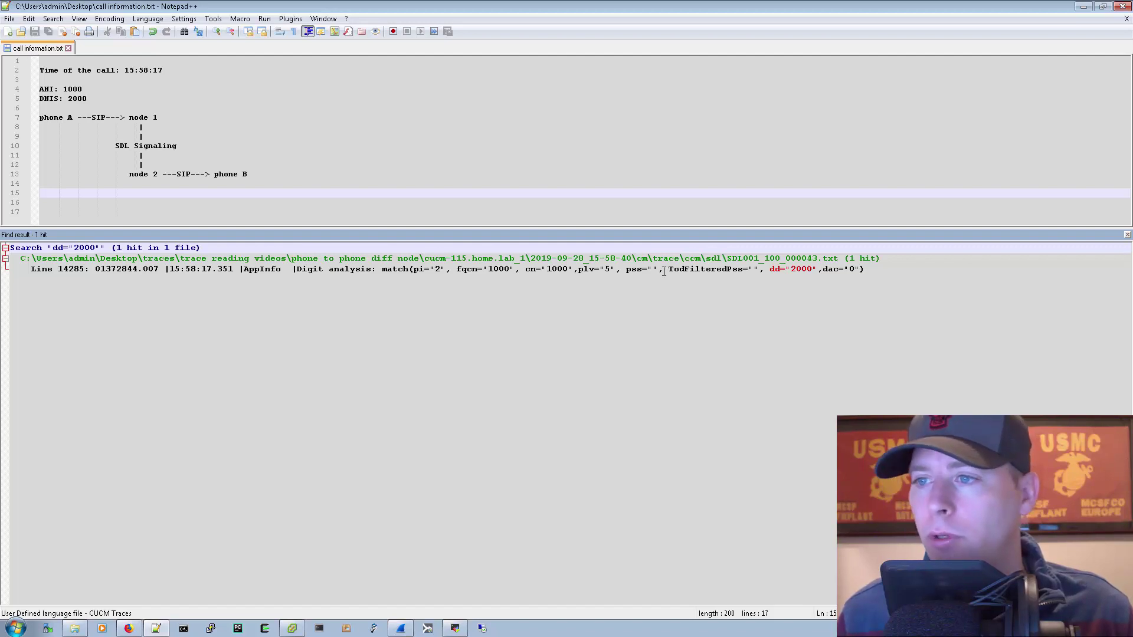
double_click(595, 270)
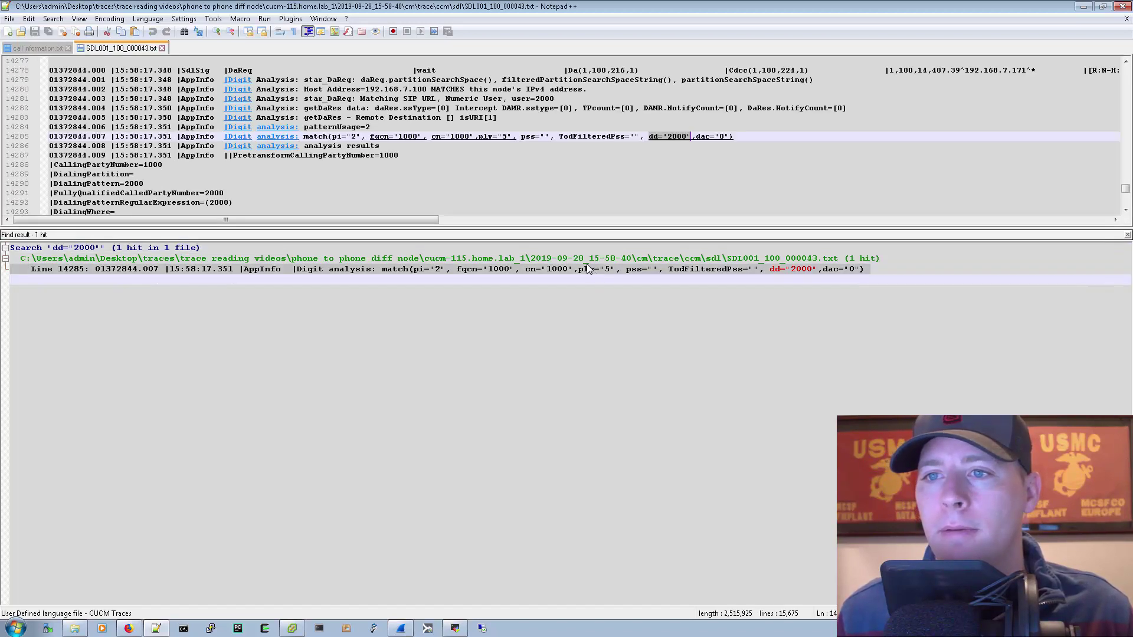
left_click_drag(506, 229, 413, 363)
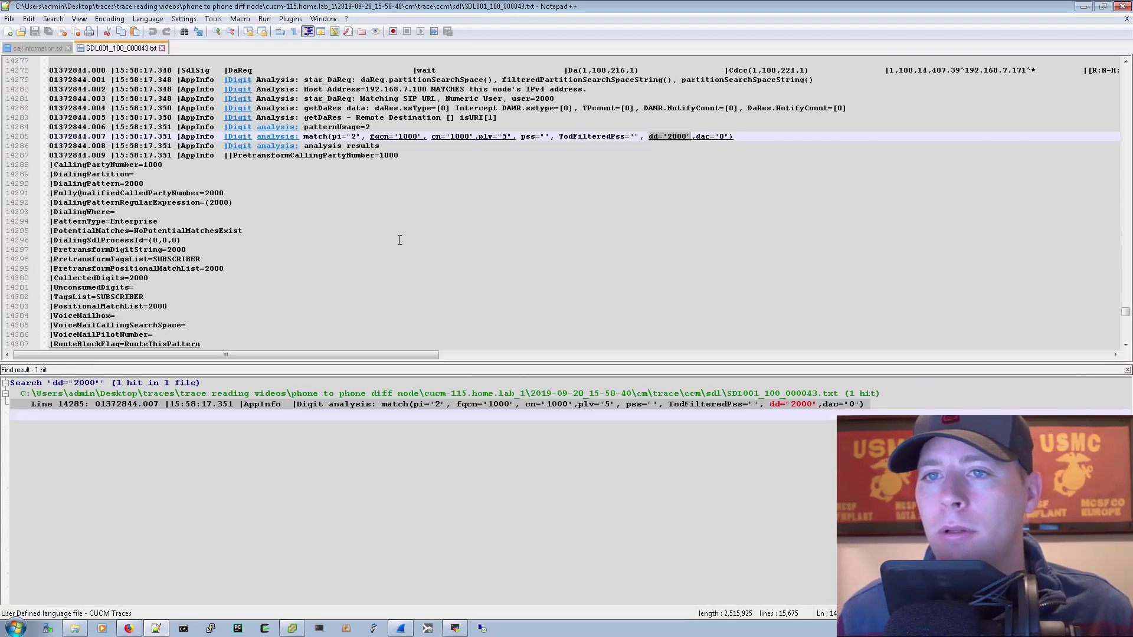
Insert blank lines above the digit analysis match line and add the note "##### Full DA" directly over it.
left_click(51, 136)
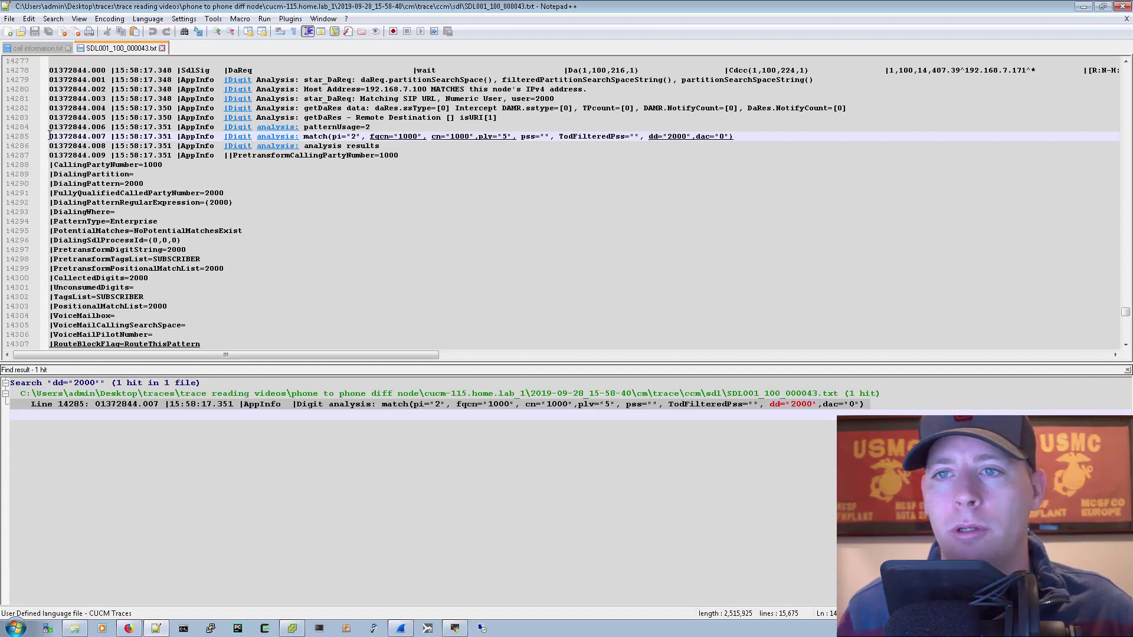
key("Return")
key("Return")
key("Return")
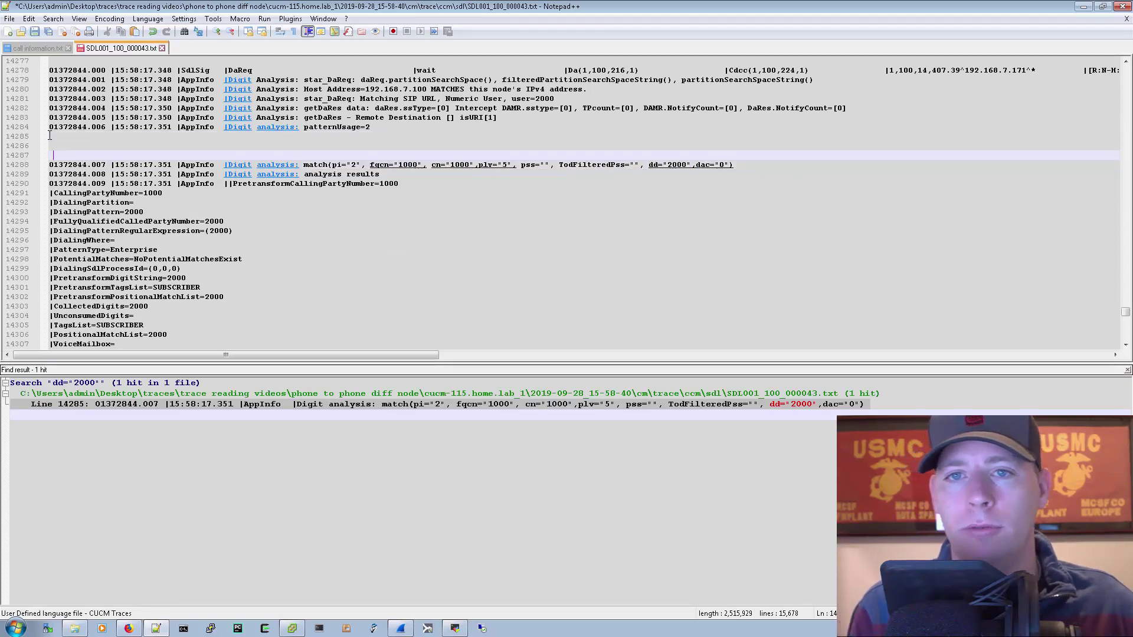
key("Up")
type("@@")
key("BackSpace")
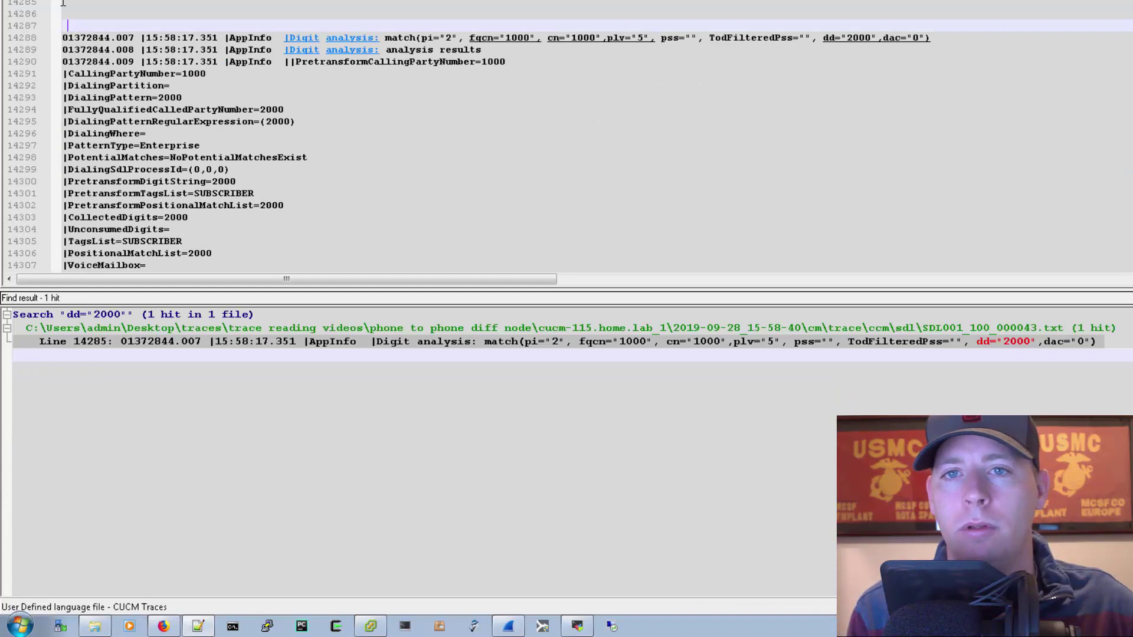
type("#####")
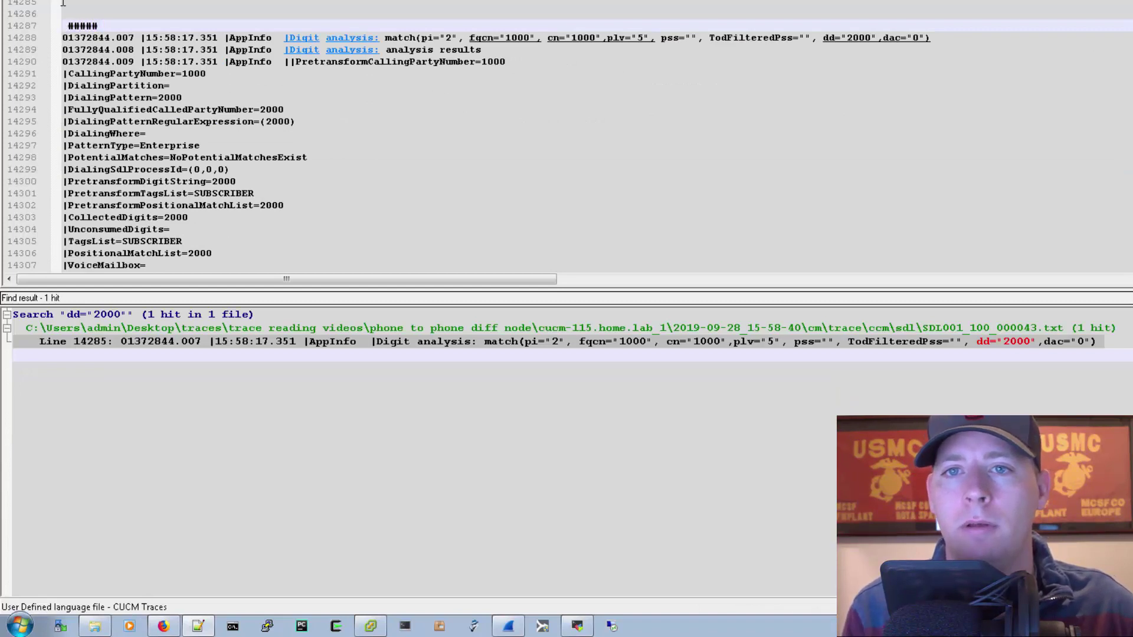
type(" Full DA")
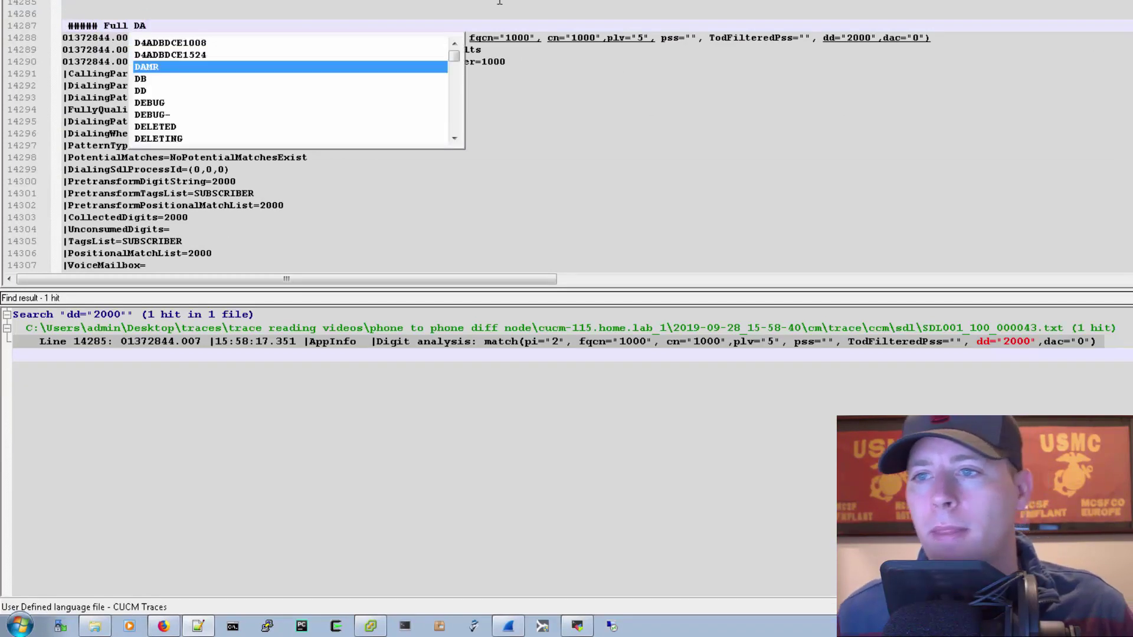
left_click(596, 77)
Copy cn="1000" and dd="2000" from the digit analysis match line to the end of the "##### Full DA" note.
left_click(547, 37)
left_click(598, 37, "shift")
key("ctrl+c")
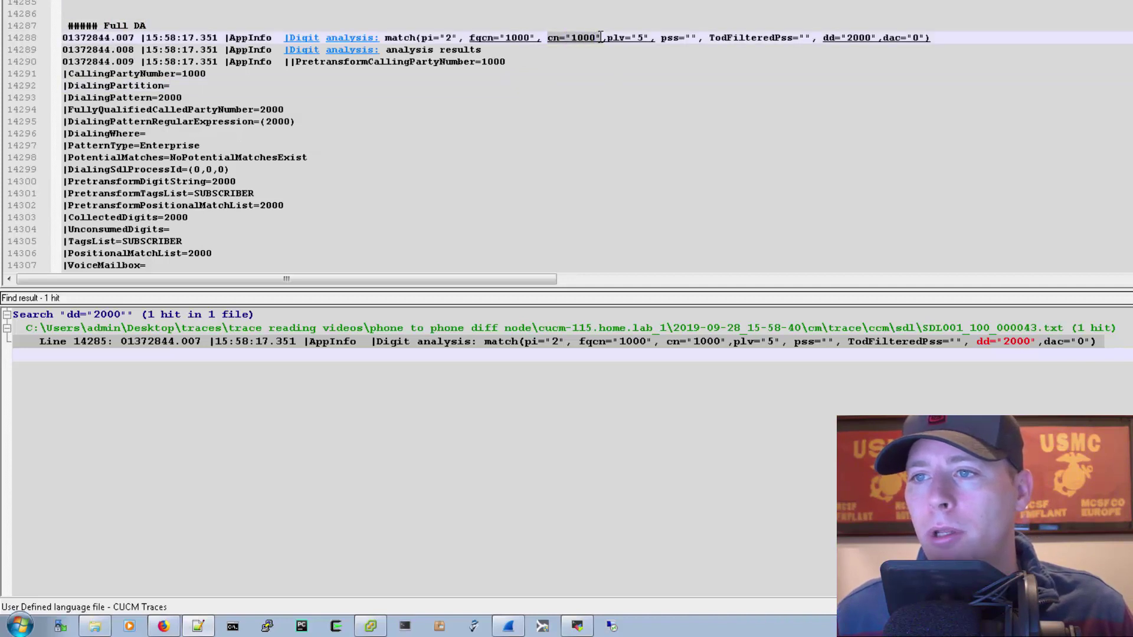
left_click(458, 25)
key("ctrl+v")
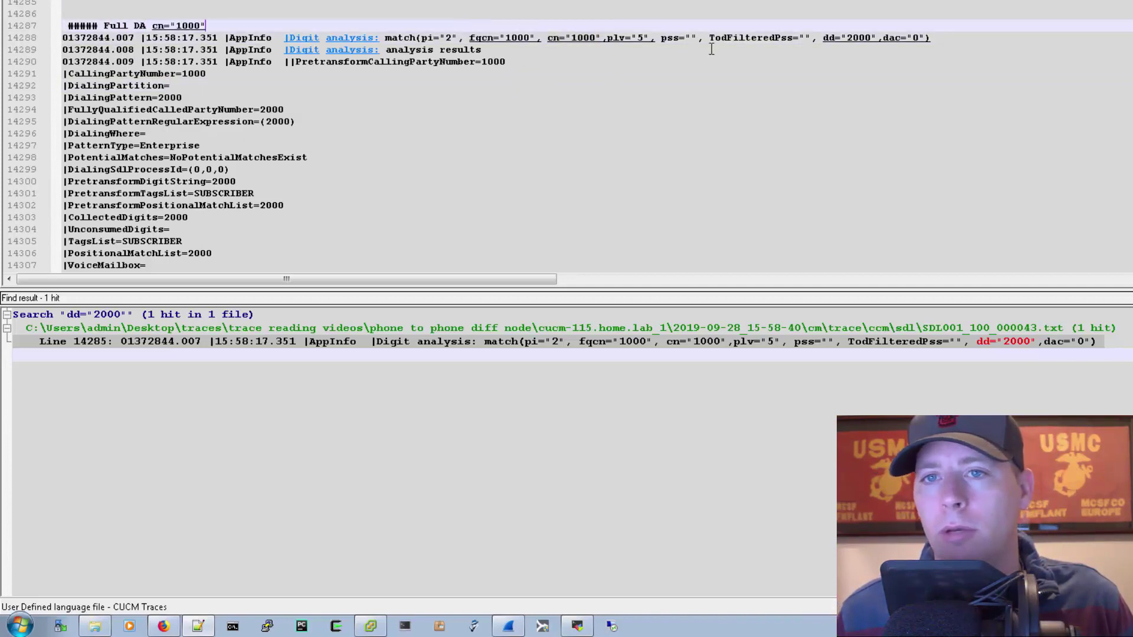
left_click(824, 38)
left_click(877, 39, "shift")
key("ctrl+c")
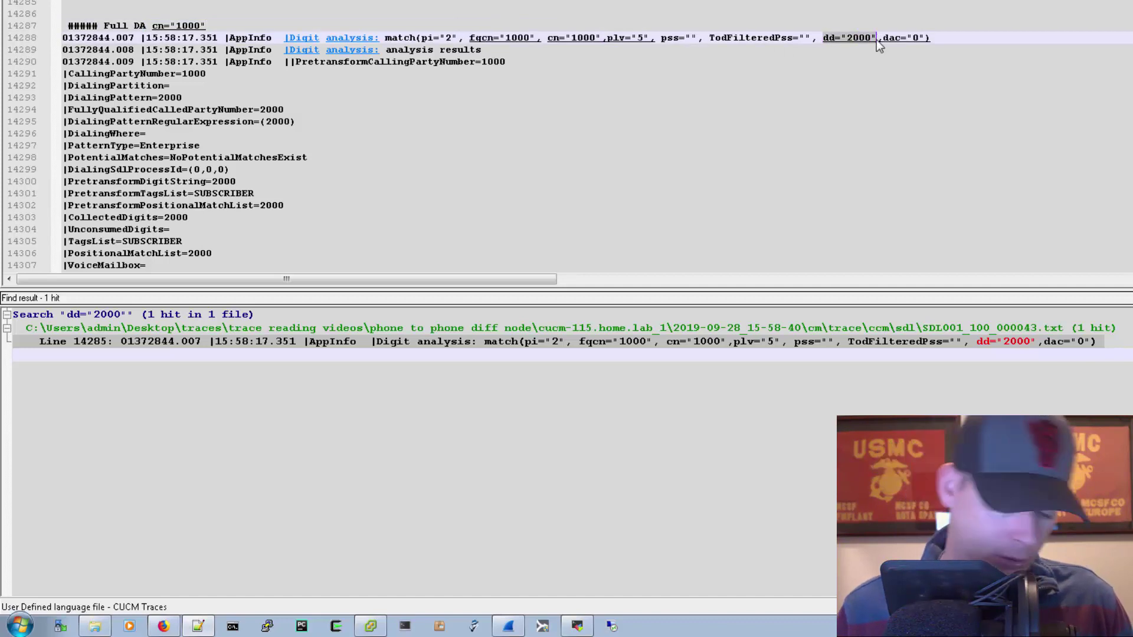
left_click(350, 27)
key("ctrl+v")
left_click(348, 97)
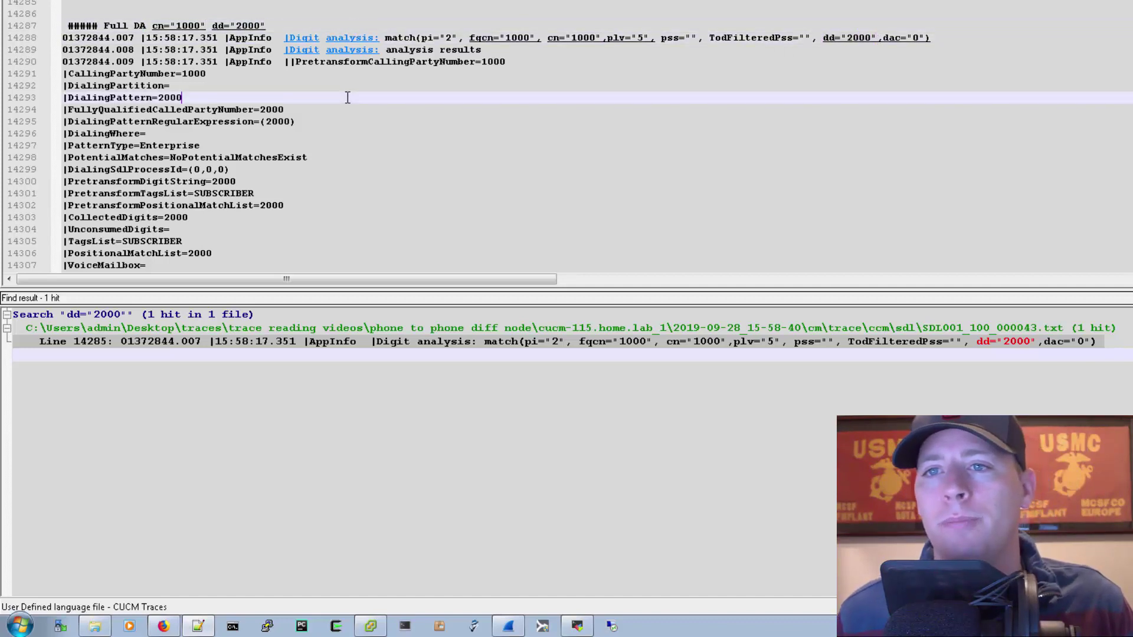
Examine the DmPidReq and DmPidRes signals below the digit analysis results and which processes, Da or DeviceManager, send and receive them.
scroll(360, 96, "down", 12)
scroll(359, 96, "down", 5)
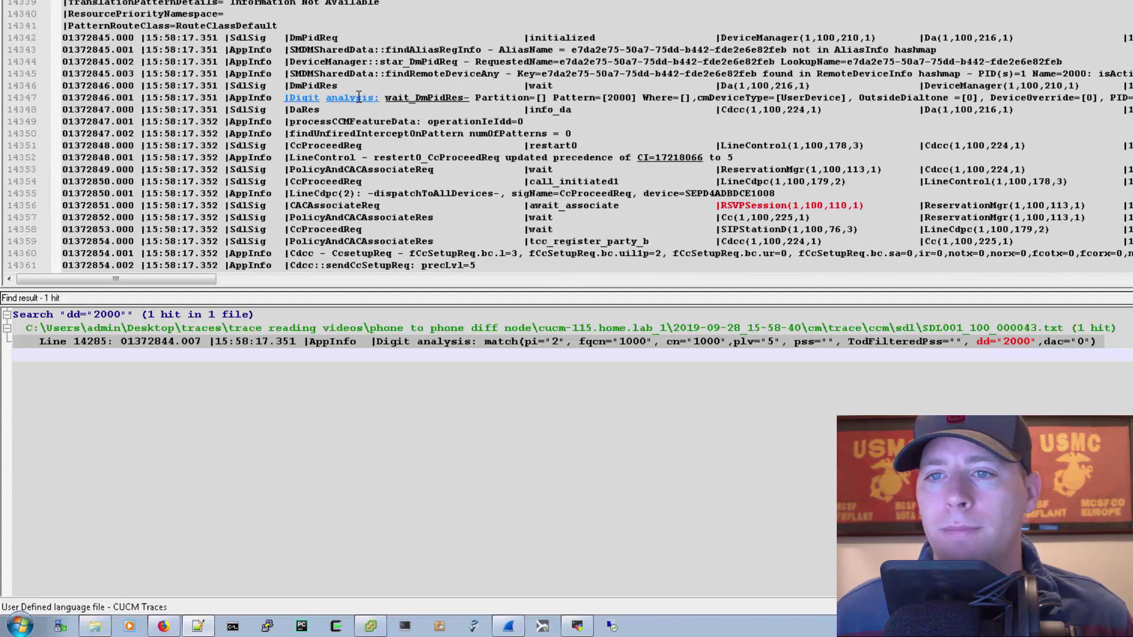
left_click(399, 97)
left_click(306, 37)
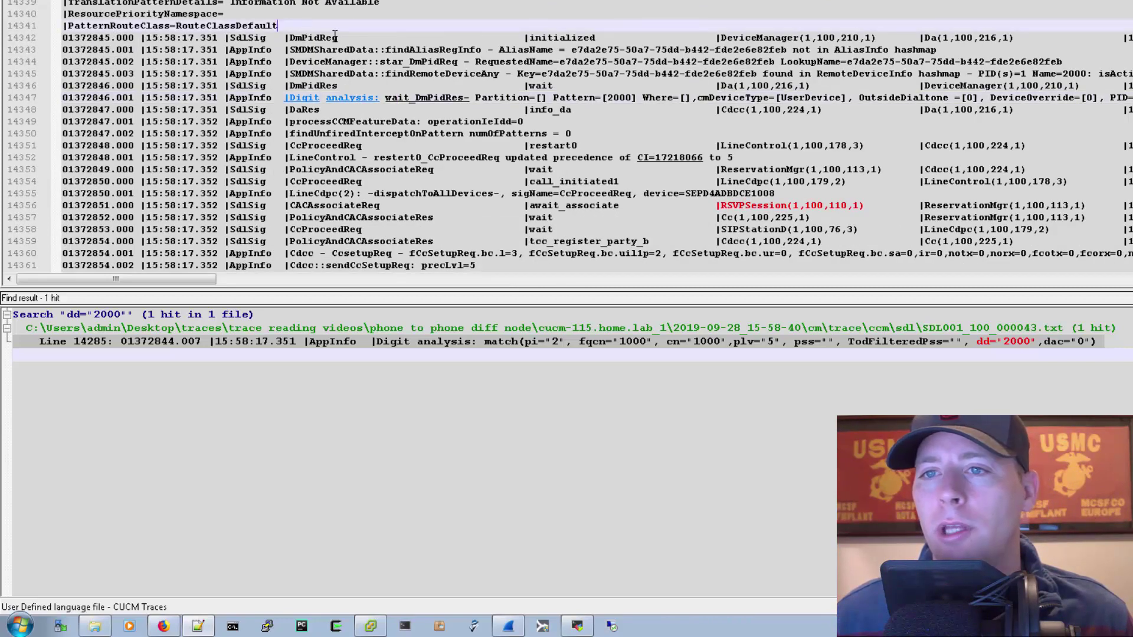
double_click(313, 37)
left_click(925, 37)
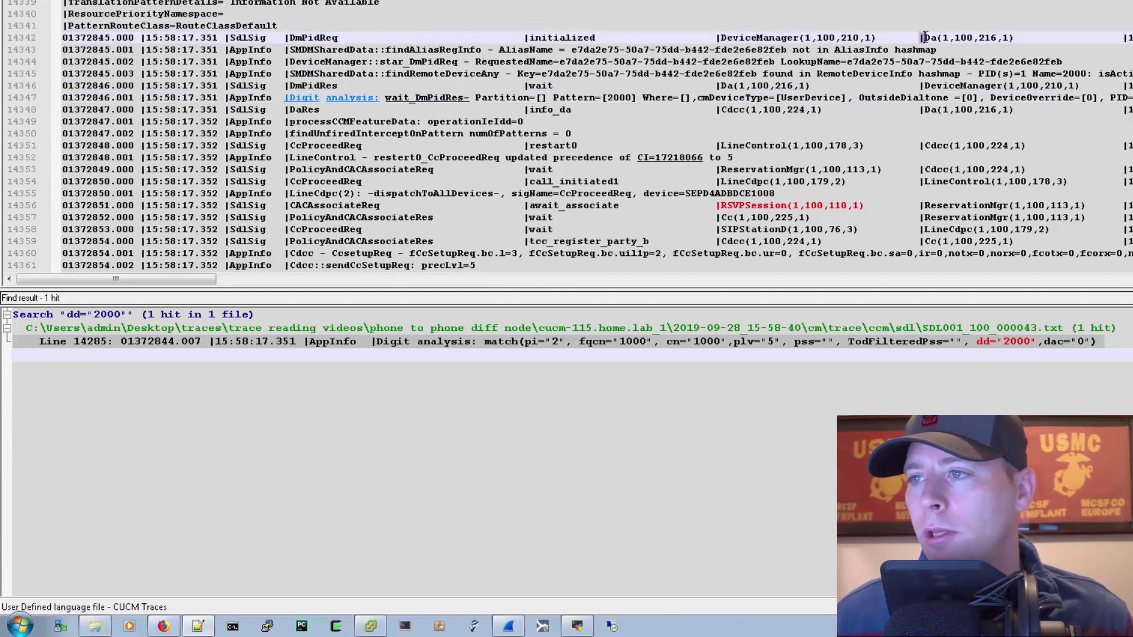
double_click(929, 37)
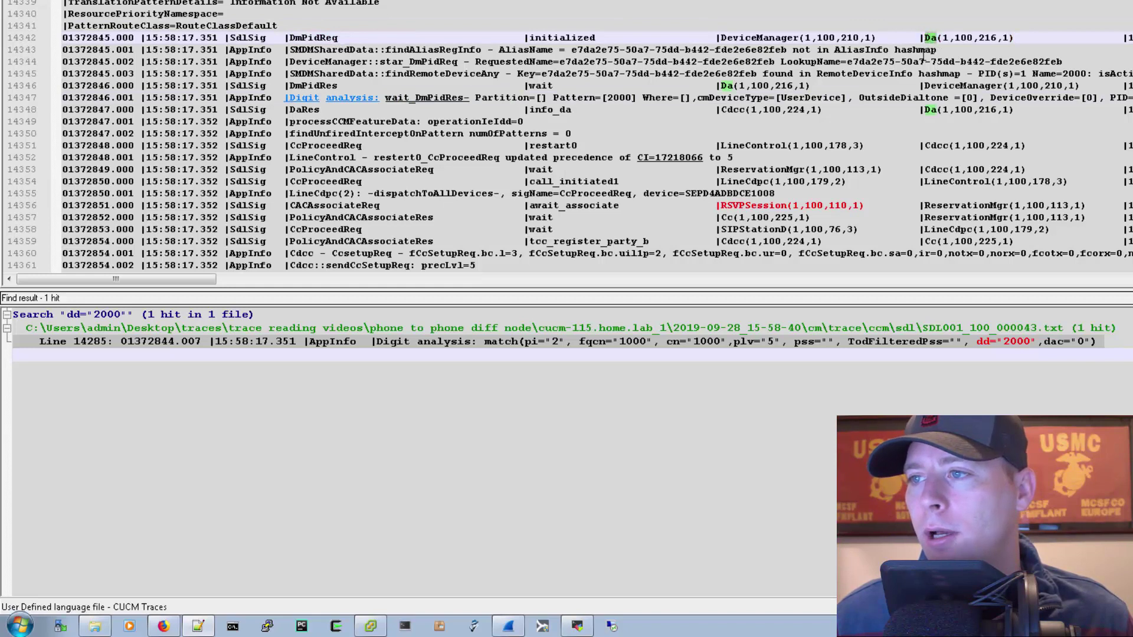
left_click_drag(721, 37, 801, 37)
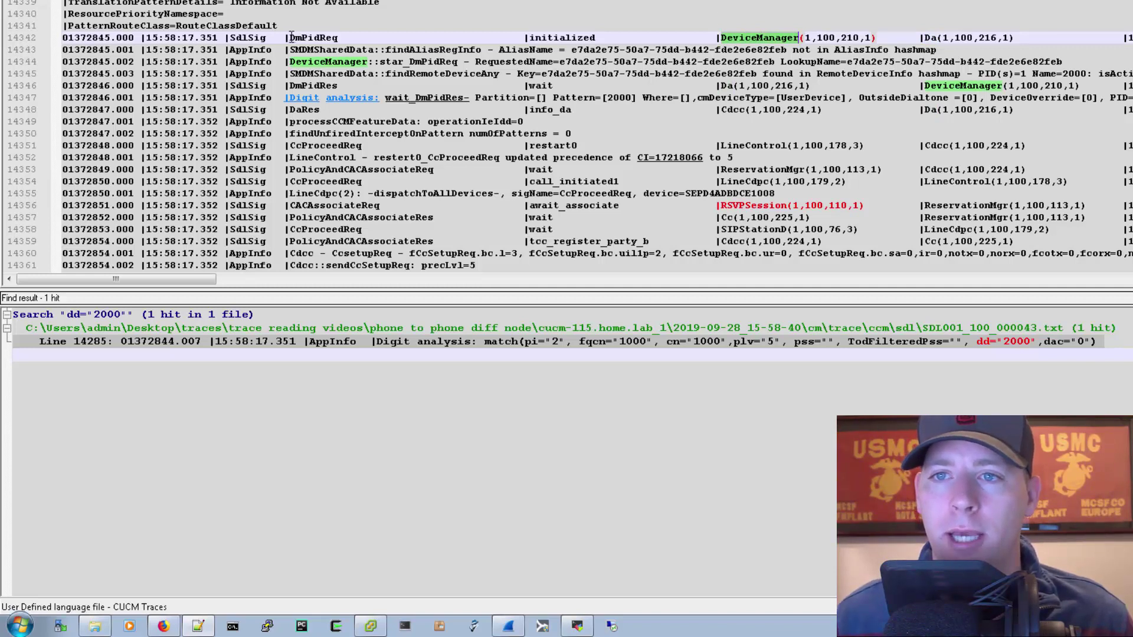
left_click_drag(291, 36, 338, 37)
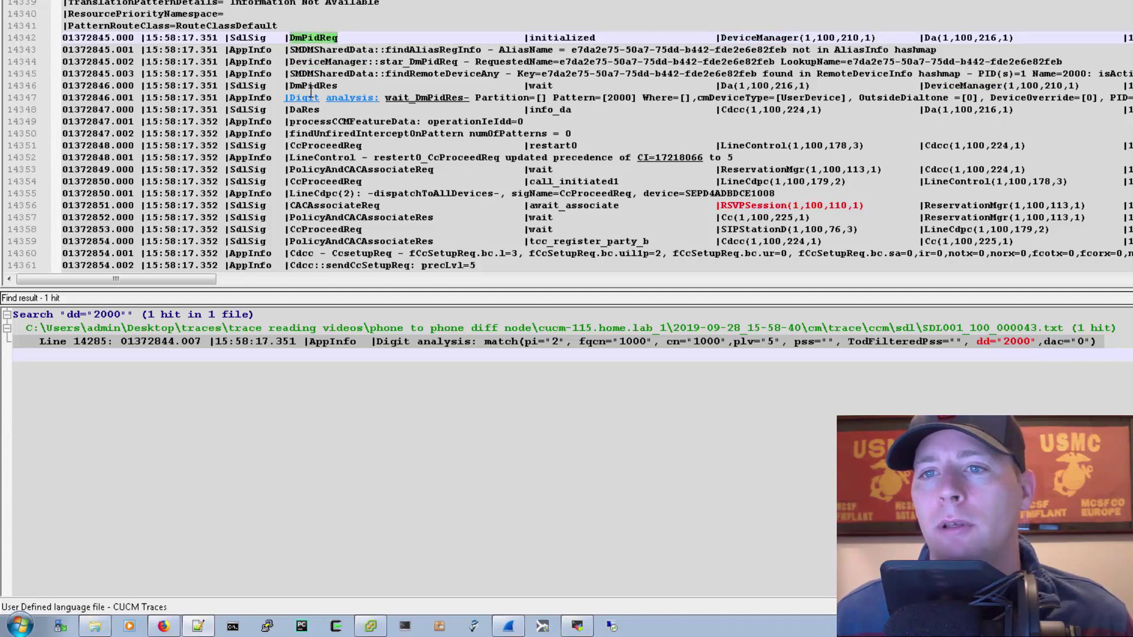
left_click_drag(289, 86, 331, 86)
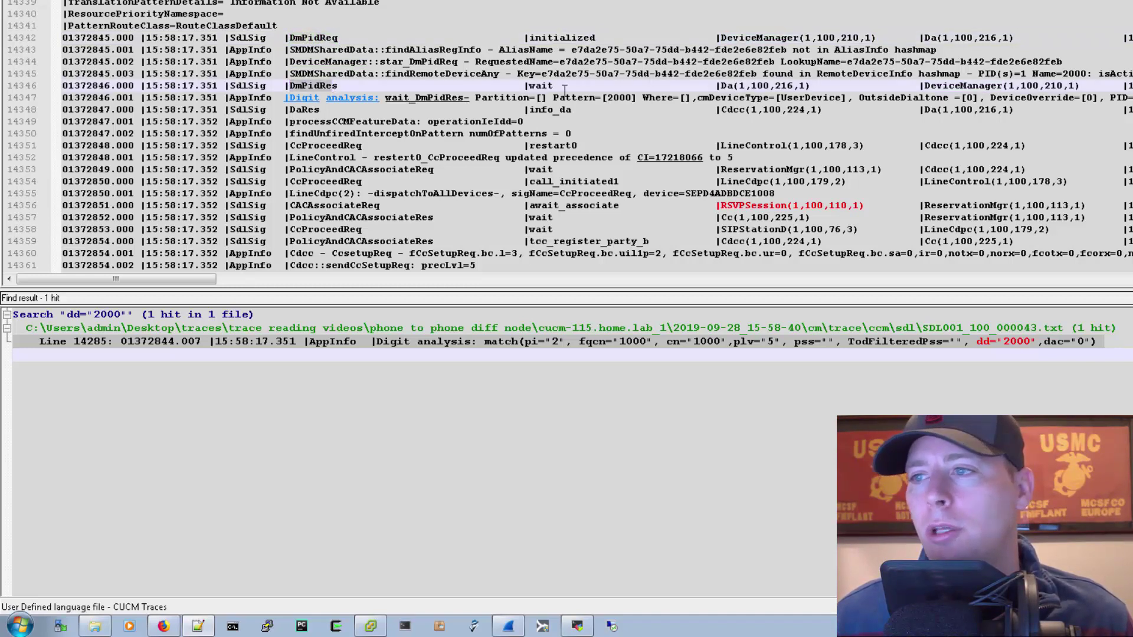
left_click_drag(923, 86, 1010, 85)
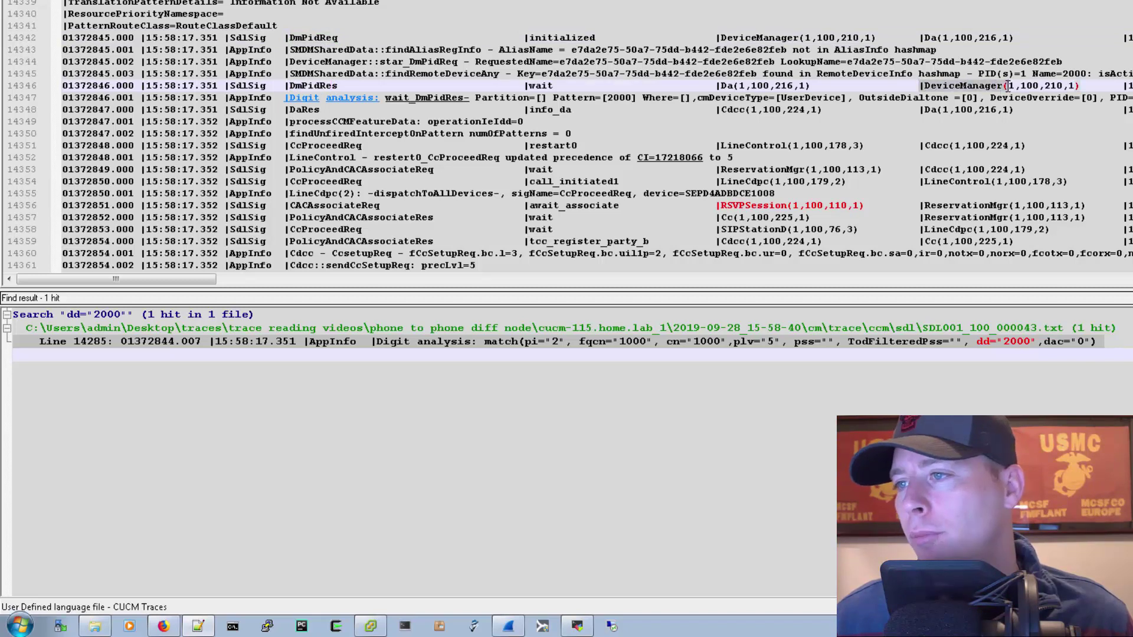
left_click(734, 85)
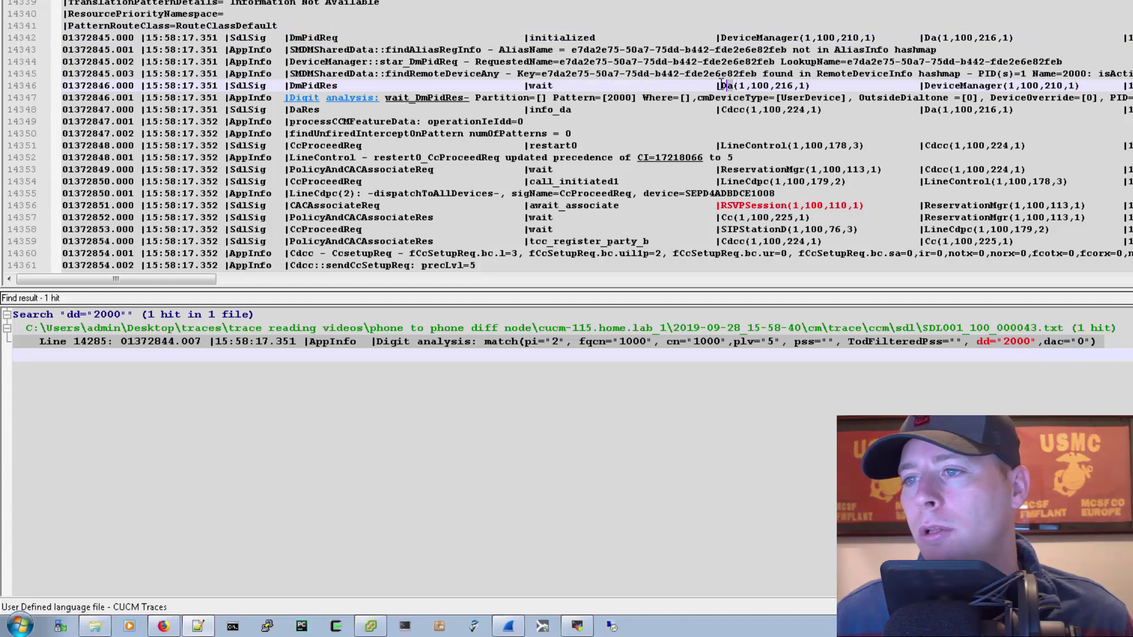
double_click(303, 86)
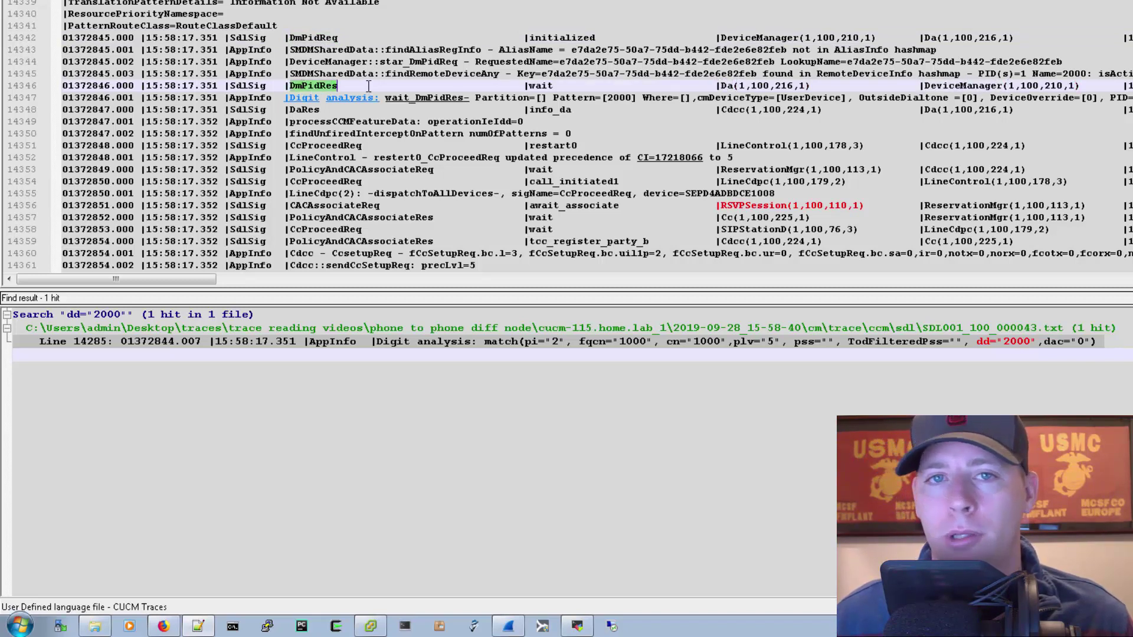
Insert blank space above the wait_DmPidRes digit analysis line and start a note there with "#####".
left_click(317, 98)
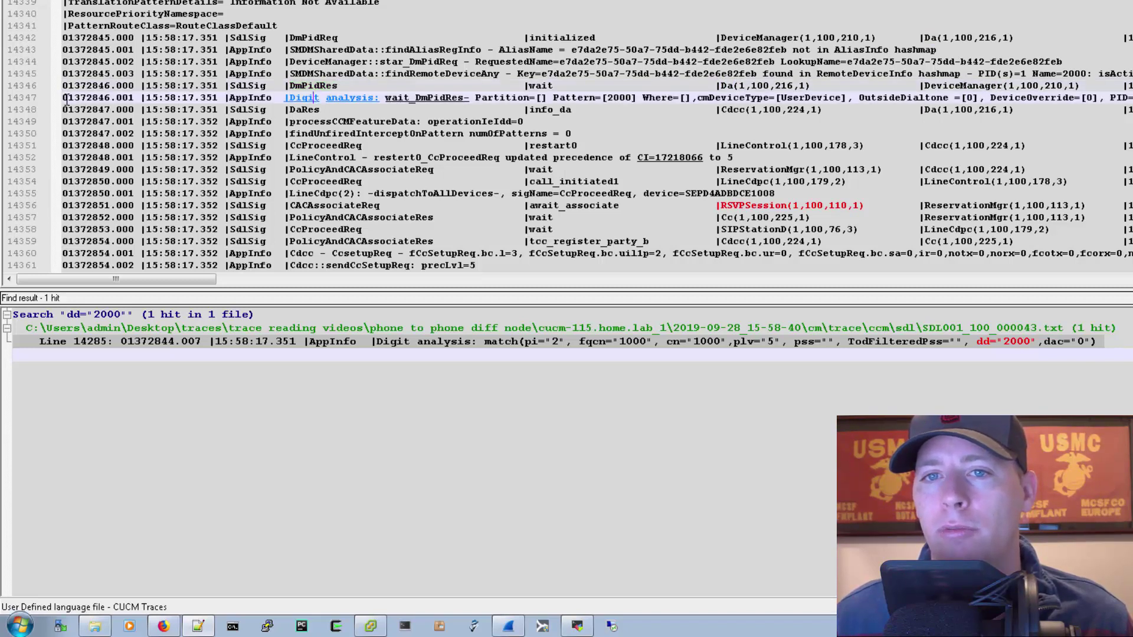
key("Return")
key("Return")
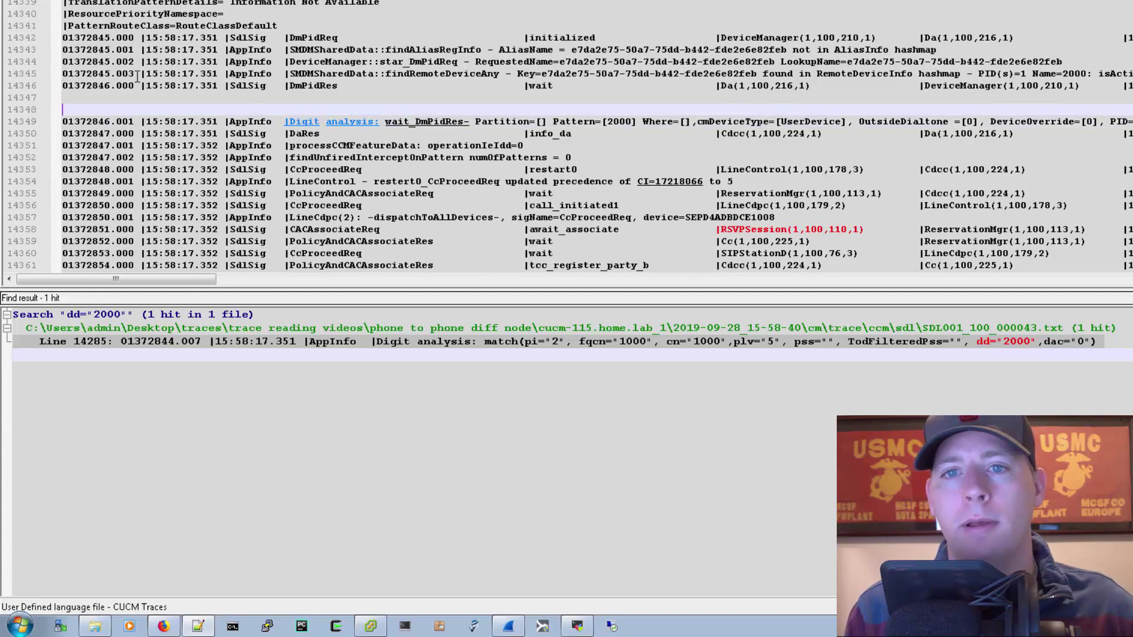
type("#####")
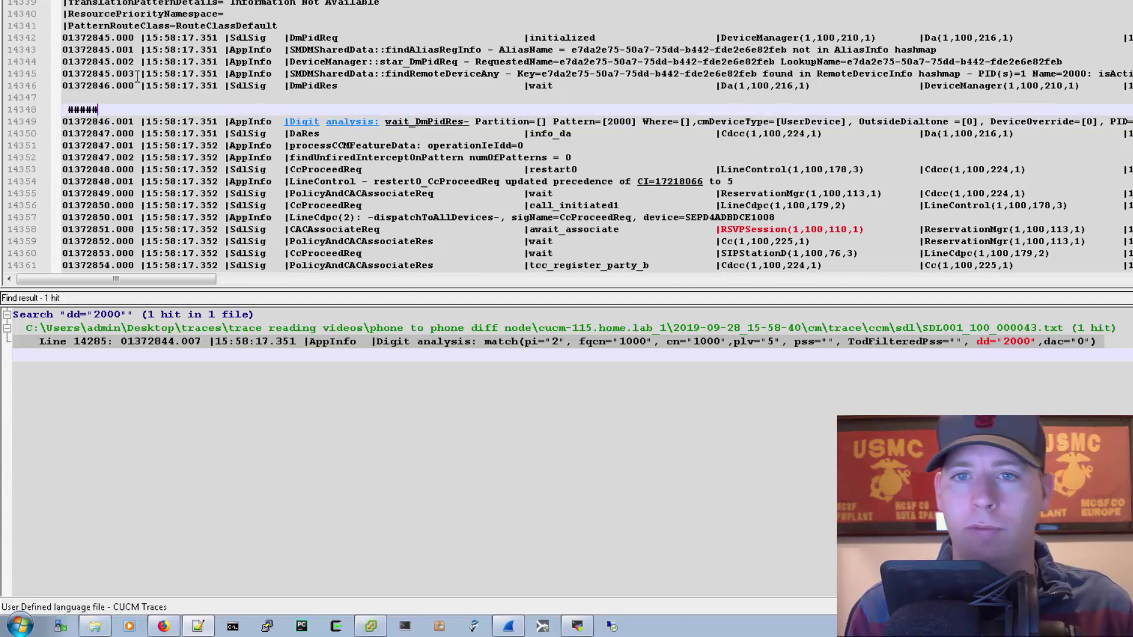
Copy PID=LineControl(2,100,178,2),CI=[17218066],Sender=Cdcc(1,100,224,1) from the wait_DmPidRes line into the "#####" note above it, and highlight LineControl.
left_click(1112, 121)
key("shift+End")
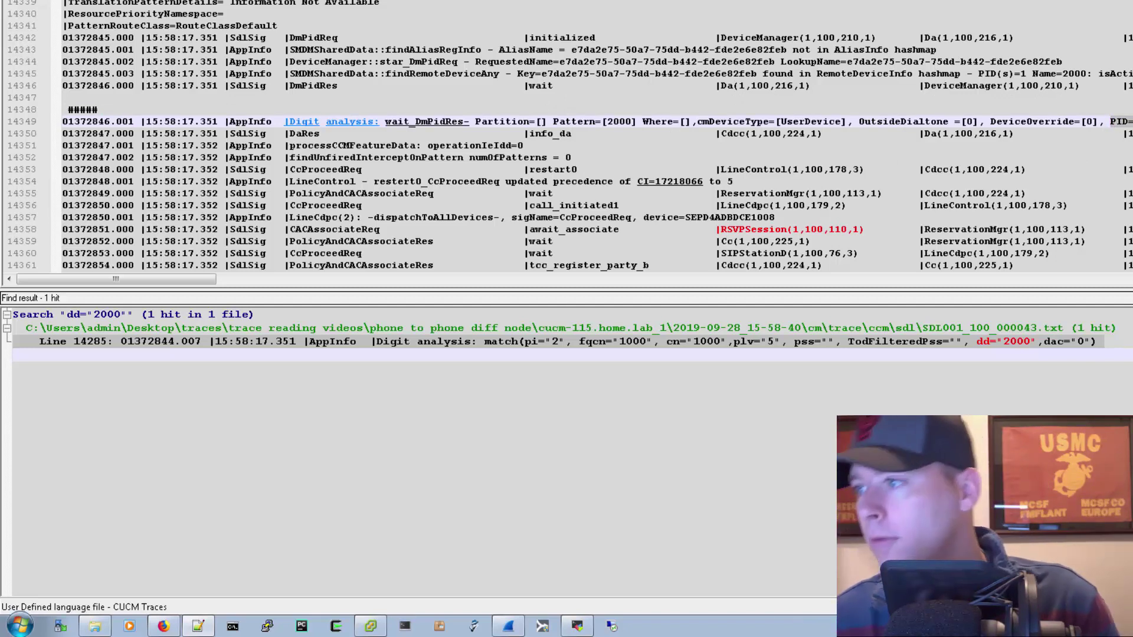
key("shift+Right")
key("shift+Right")
key("shift+Right")
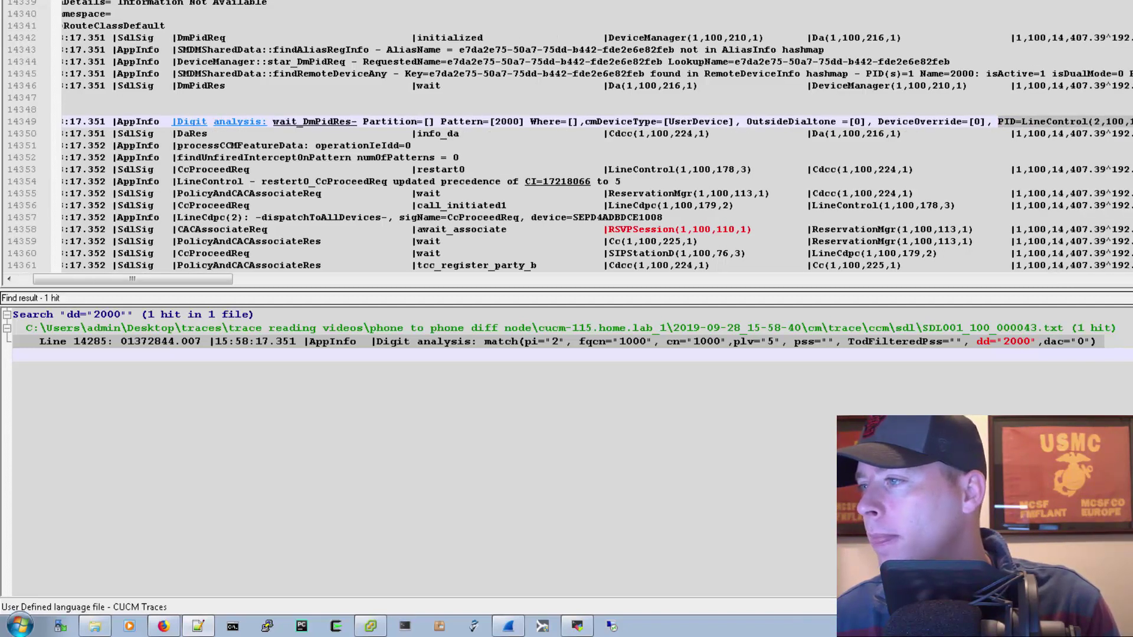
key("Up")
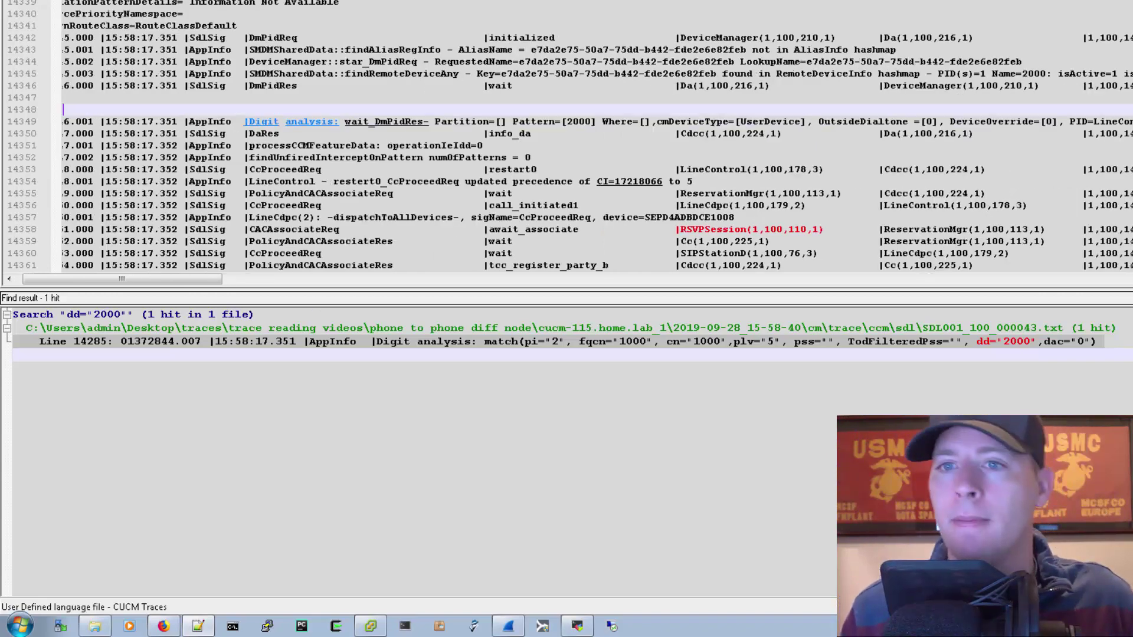
type("PID=LineControl(2,100,178,2),CI=[17218066],Sender=Cdcc(1,100,224,1)")
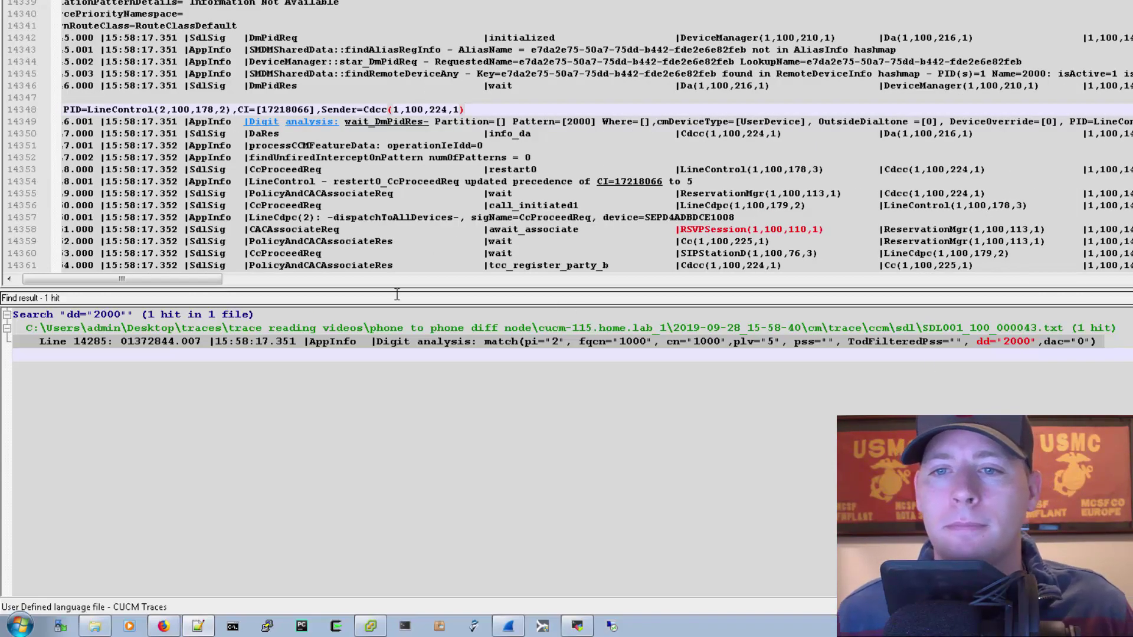
key("Home")
type("#####")
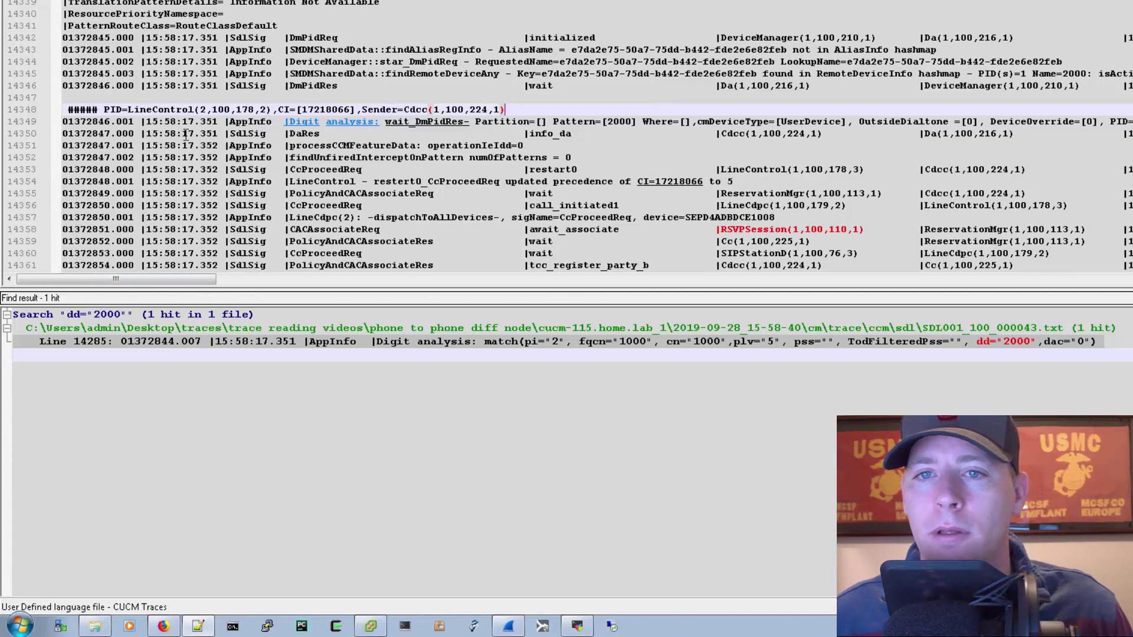
double_click(150, 109)
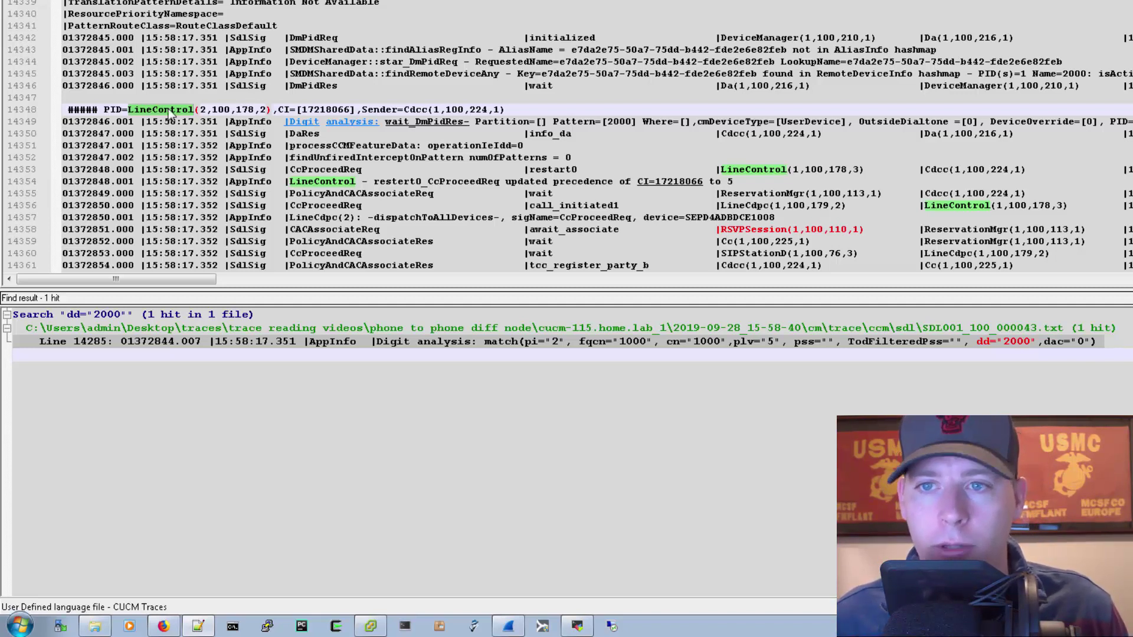
Mark the call identifier 17218066 in the "#####" PID note with the 1st style throughout the trace.
double_click(321, 110)
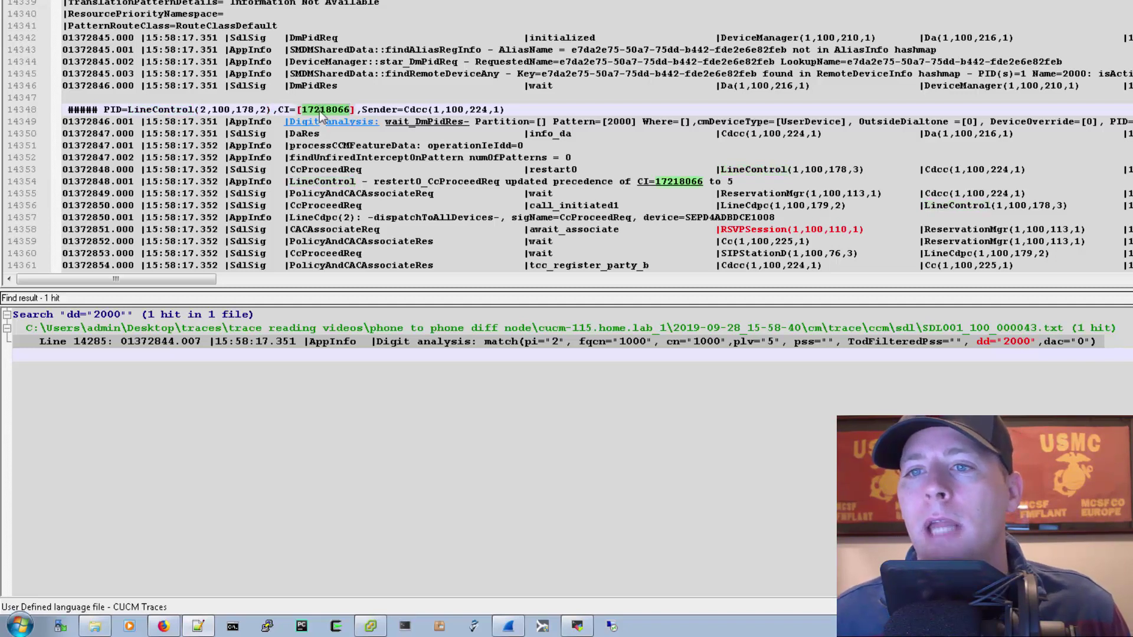
right_click(320, 111)
mouse_move(425, 227)
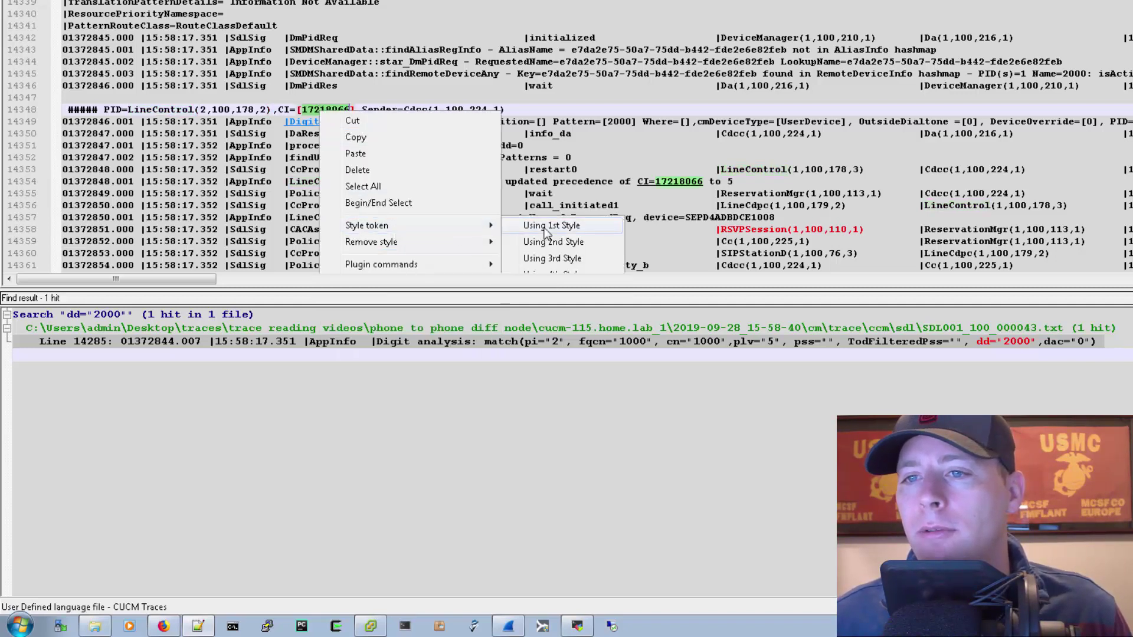
left_click(534, 226)
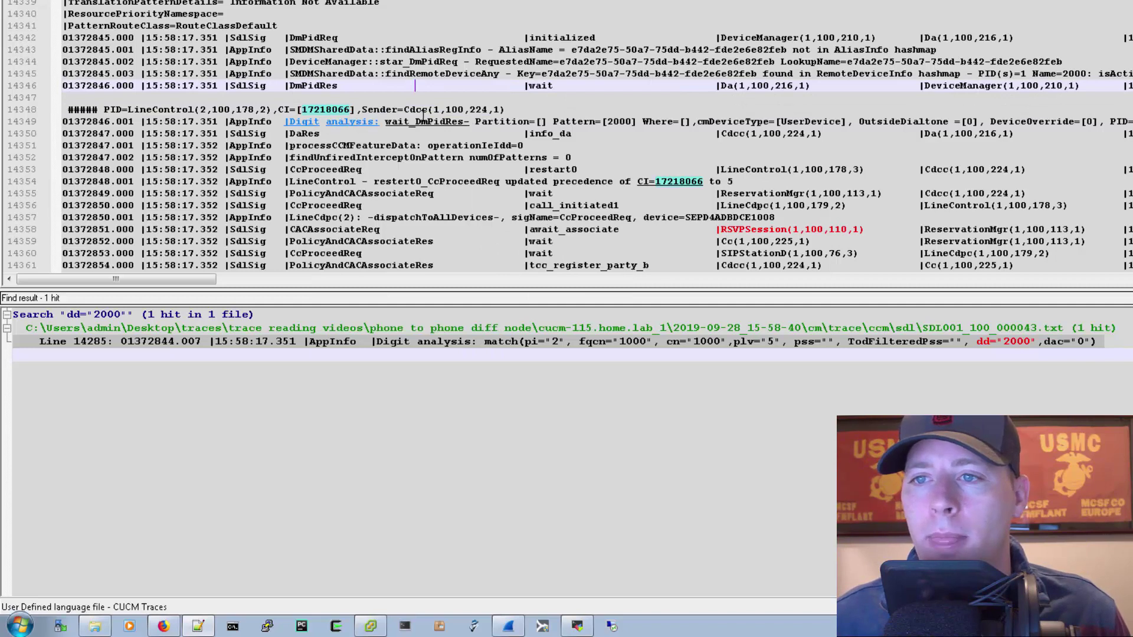
Mark the Cdcc process ID 1,100,224,1 in the PID note with the 3rd style throughout the trace.
left_click_drag(433, 110, 502, 109)
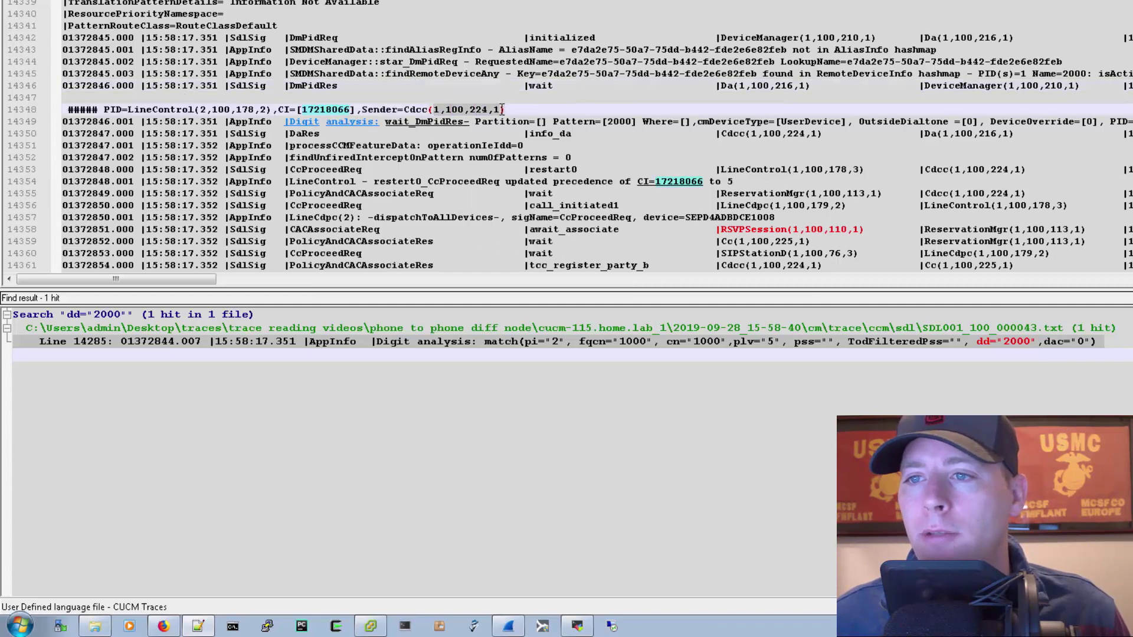
right_click(501, 110)
mouse_move(593, 227)
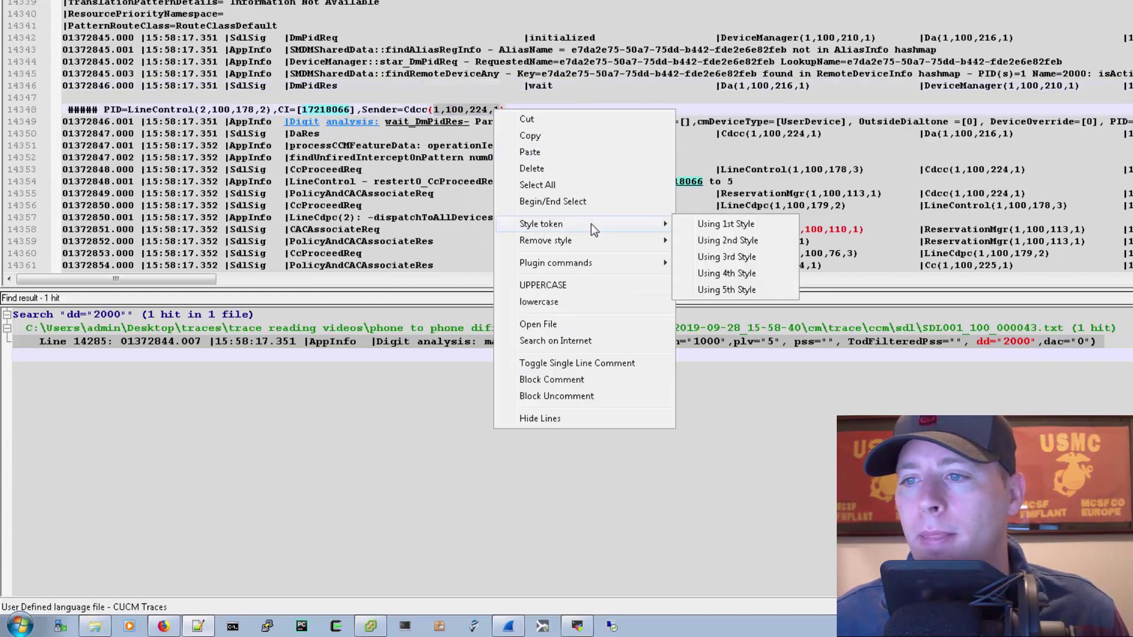
left_click(757, 259)
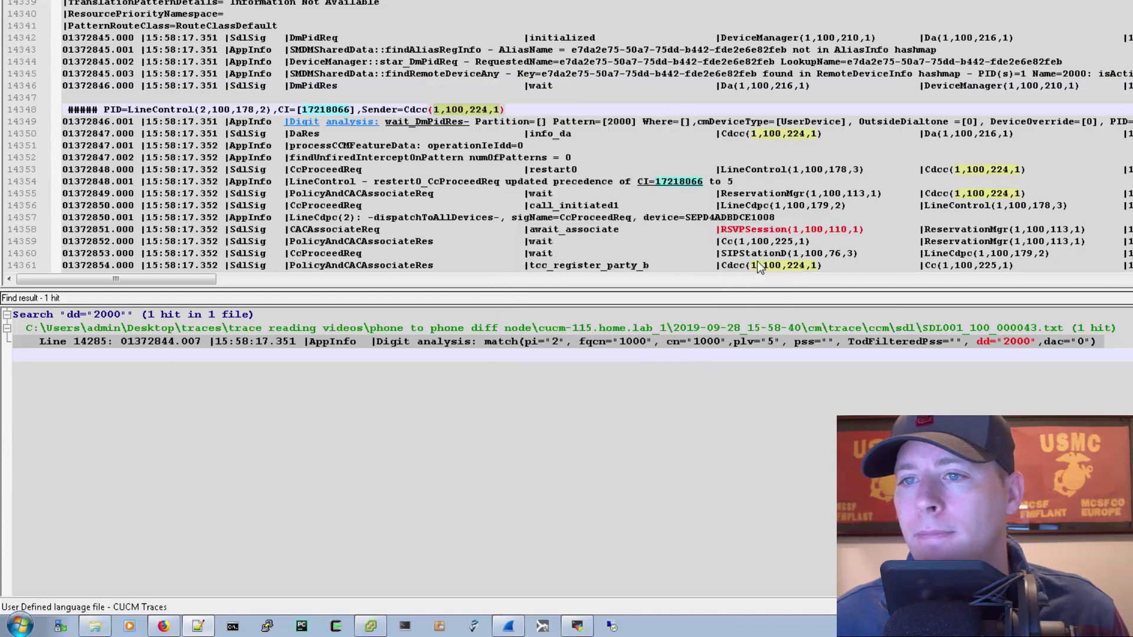
left_click(571, 100)
Search all trace files for the call identifier 17218066 and collapse the hits from calllogs_00000001.txt.
double_click(322, 109)
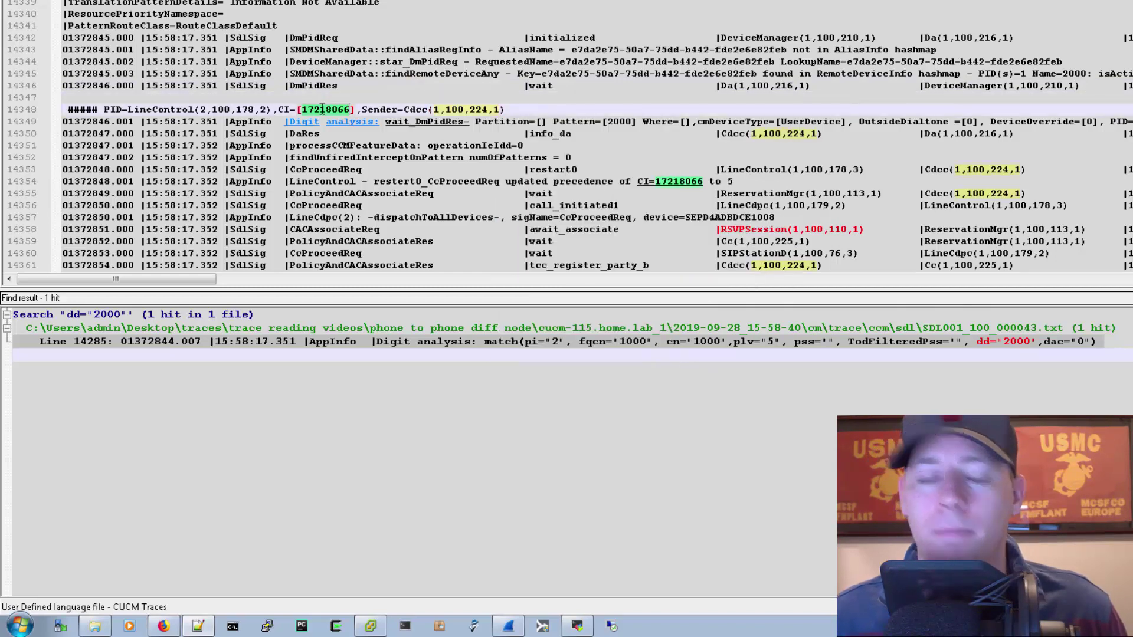
key("ctrl+shift+f")
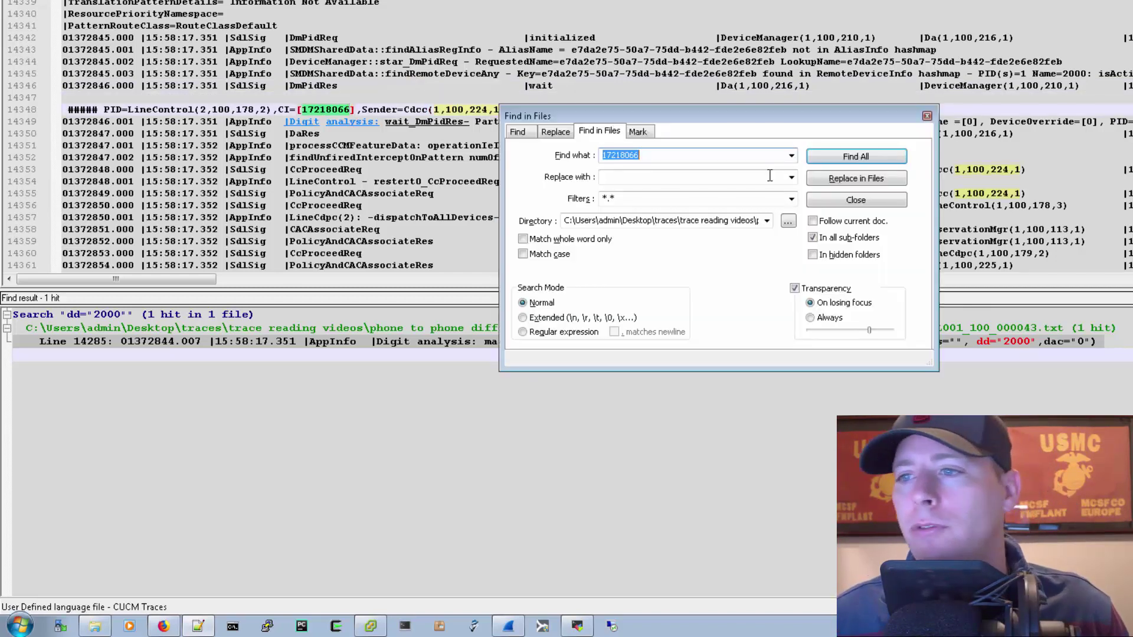
left_click(859, 156)
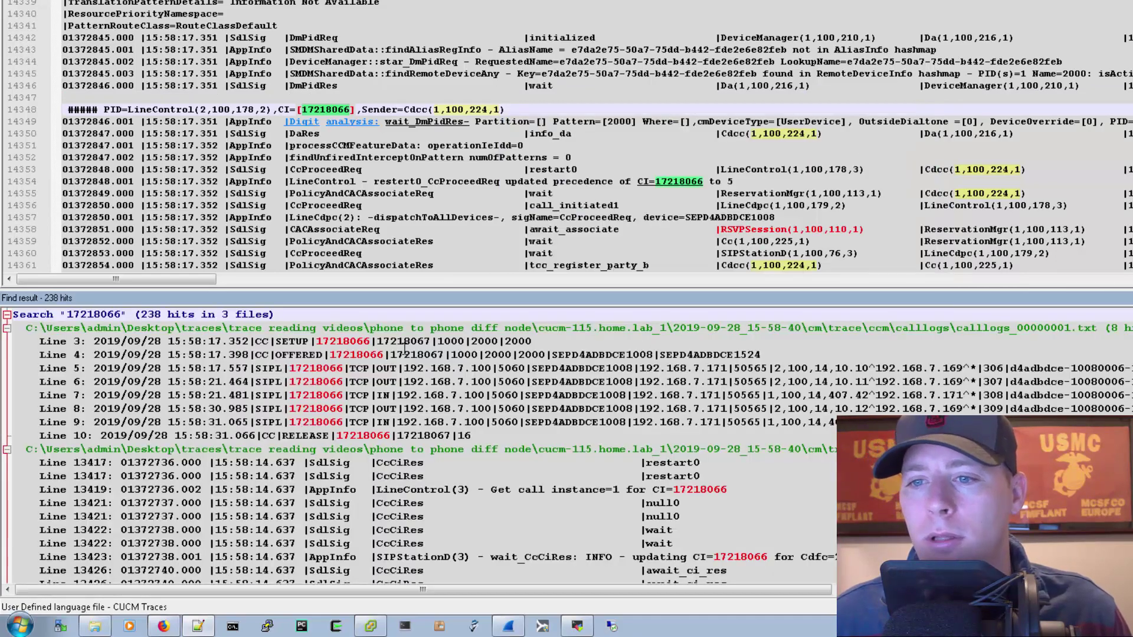
double_click(285, 329)
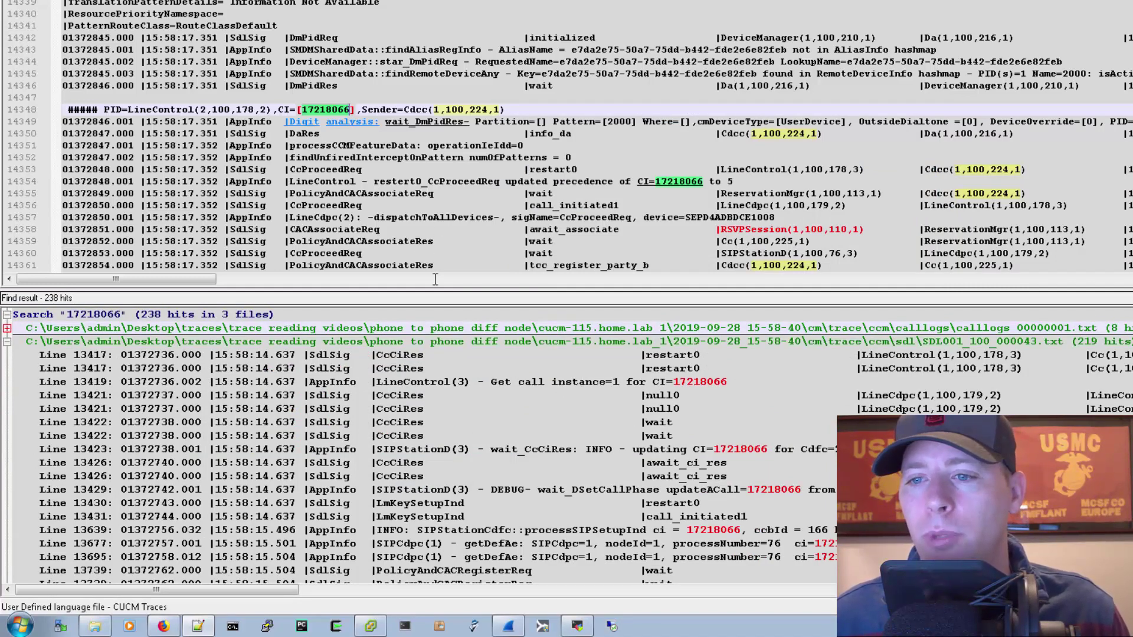
Look through the SDL001_100_000043.txt hits for a SIP message and open the To header hit at line 14631.
scroll(205, 382, "down", 10)
scroll(205, 382, "down", 10)
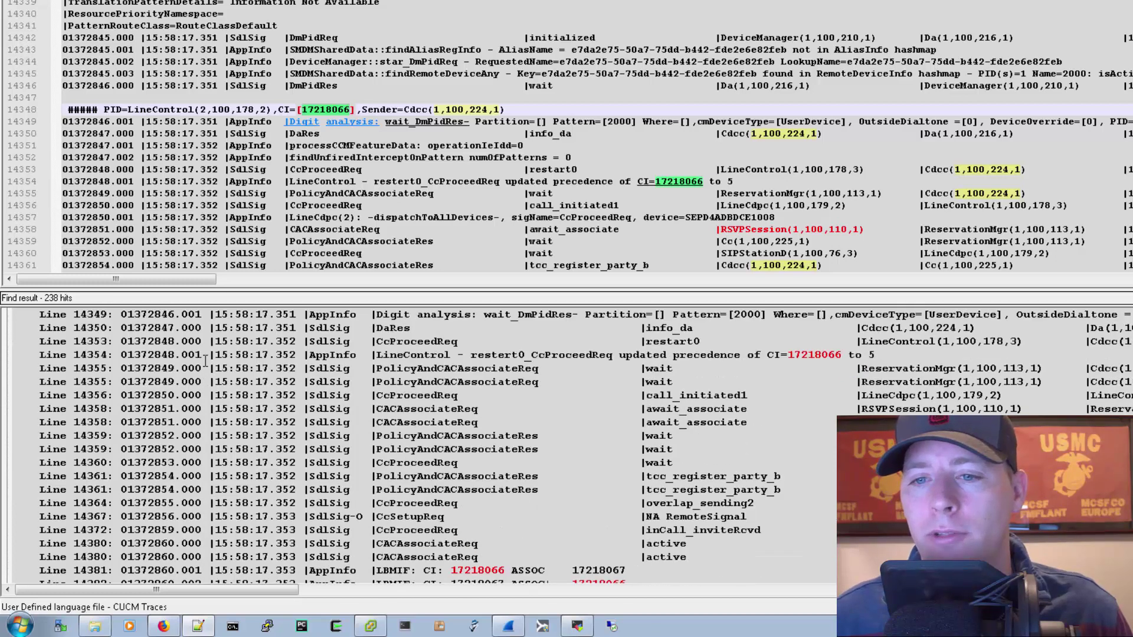
scroll(257, 395, "down", 3)
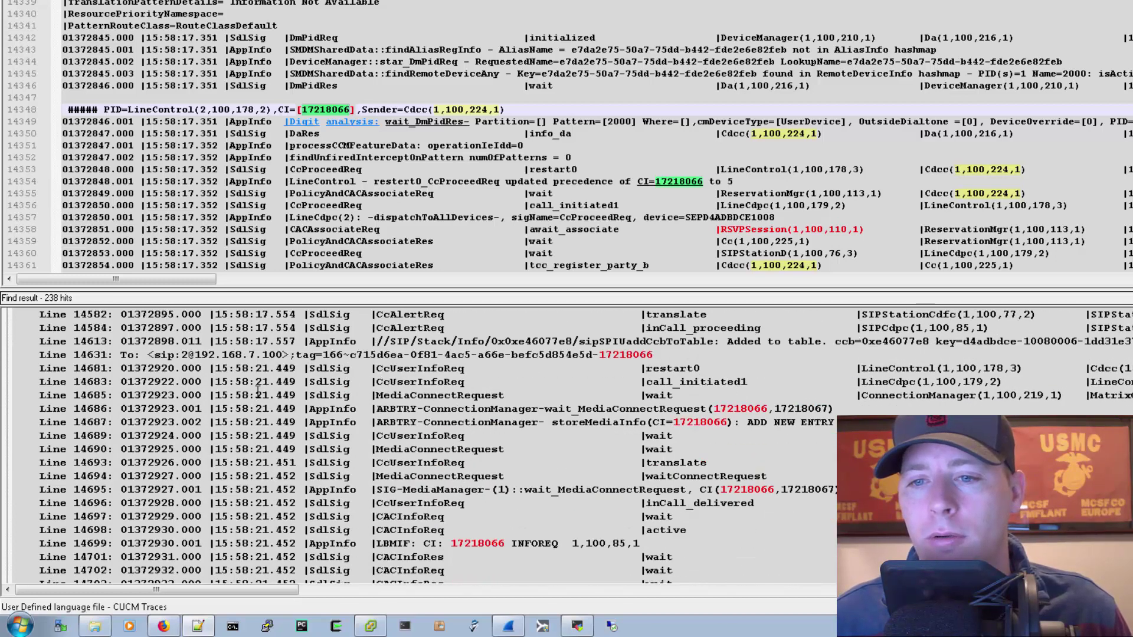
scroll(180, 336, "up", 2)
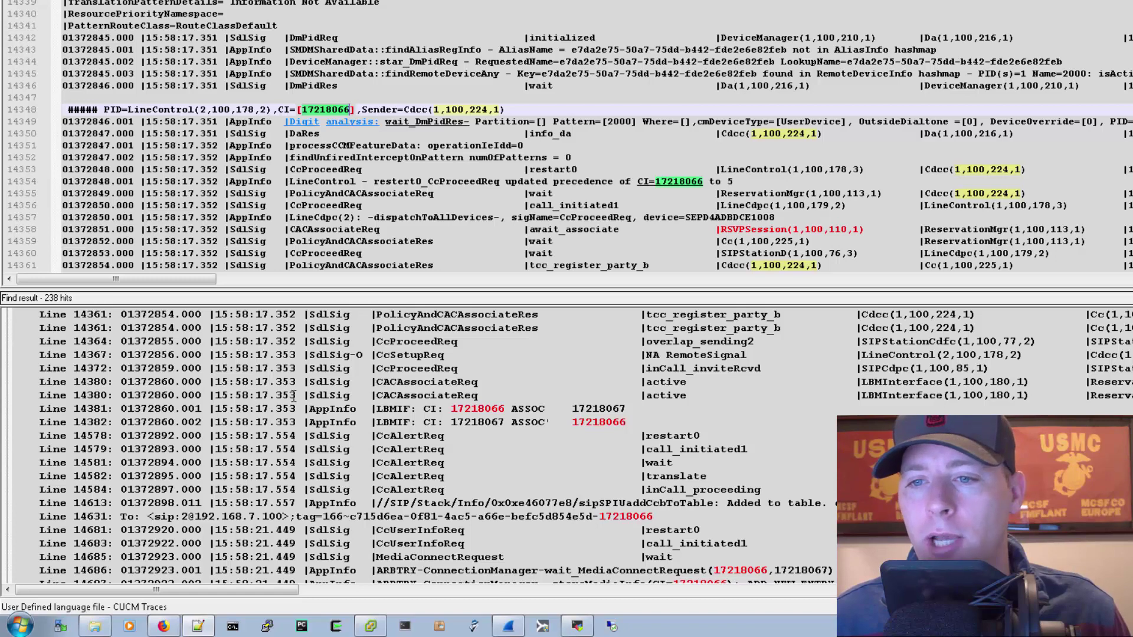
scroll(221, 435, "down", 2)
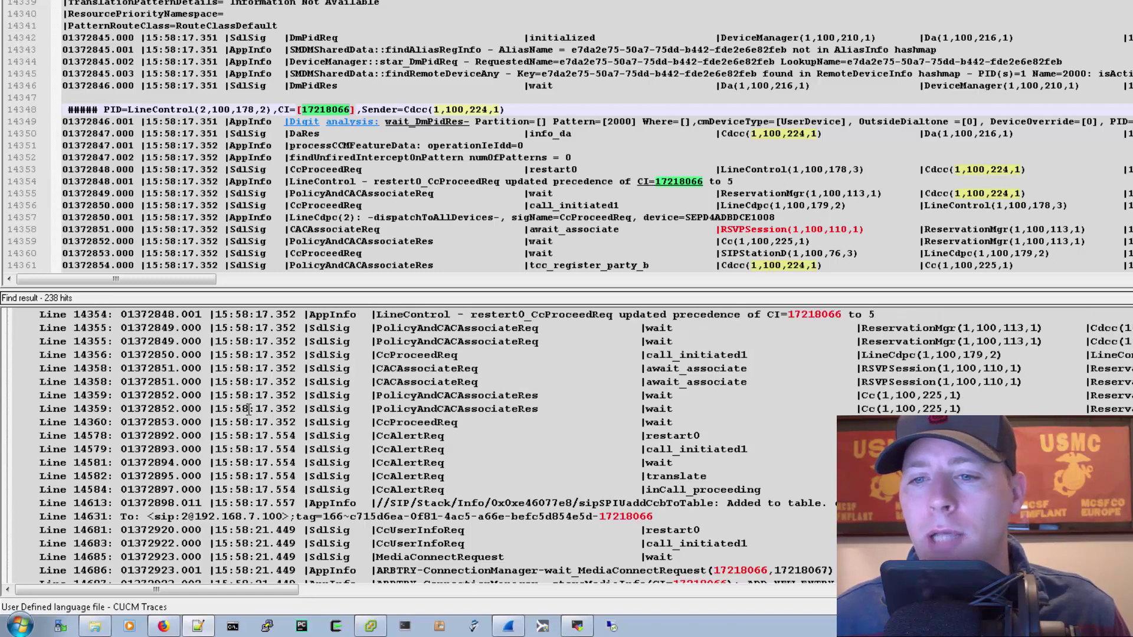
left_click(290, 436)
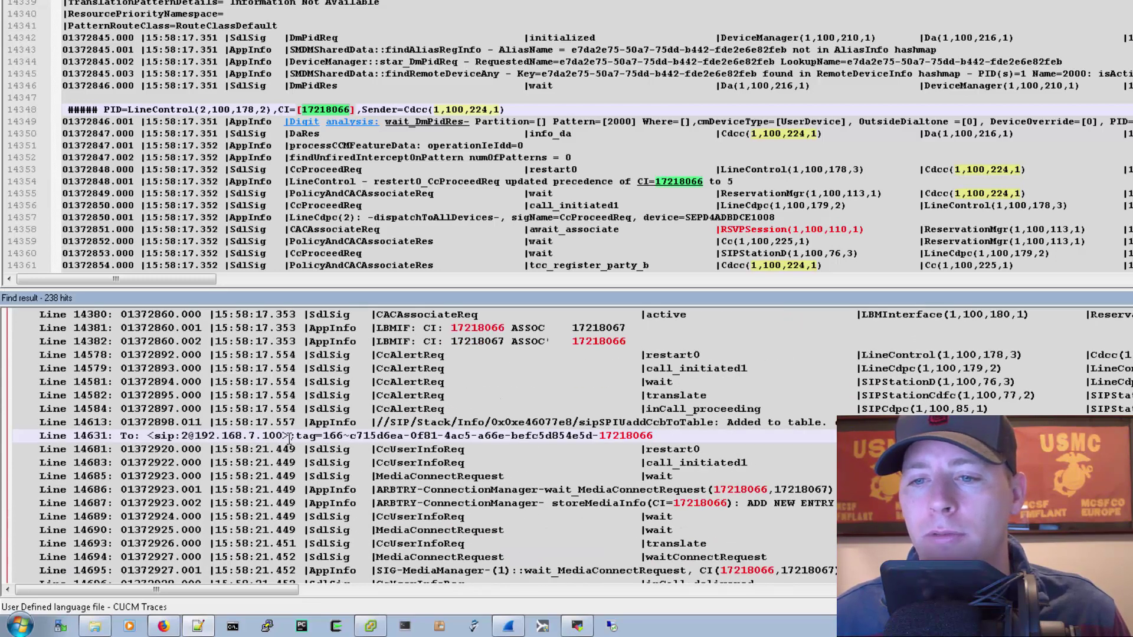
double_click(279, 435)
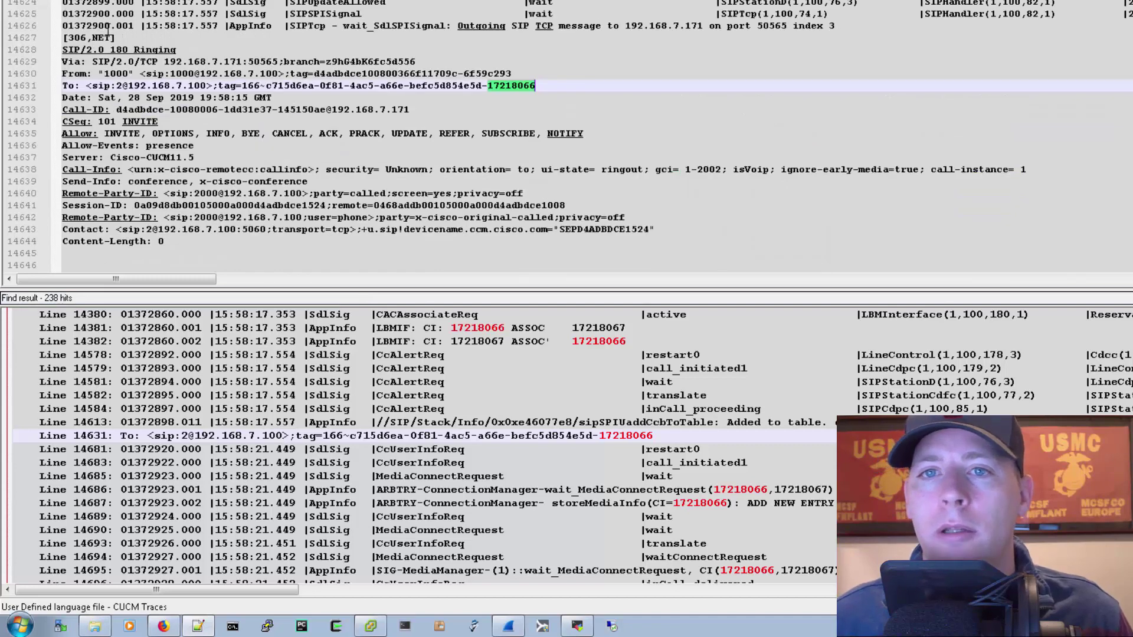
Mark the whole Call-ID header line of the 180 Ringing message with the 1st style.
left_click(278, 108)
left_click_drag(418, 110, 53, 119)
right_click(106, 118)
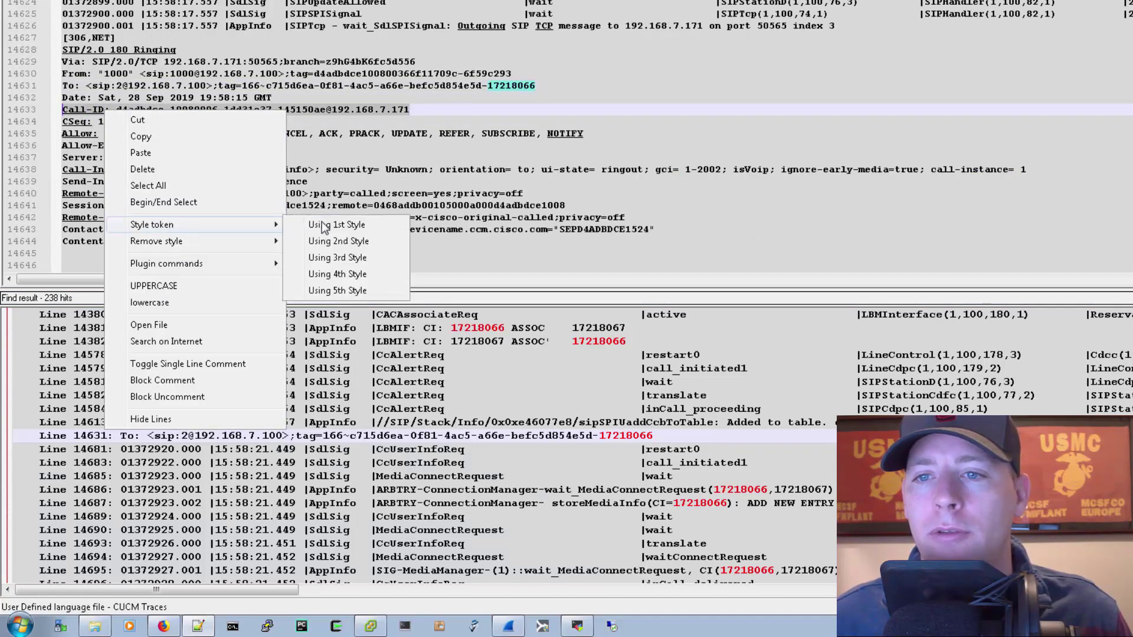
left_click(319, 223)
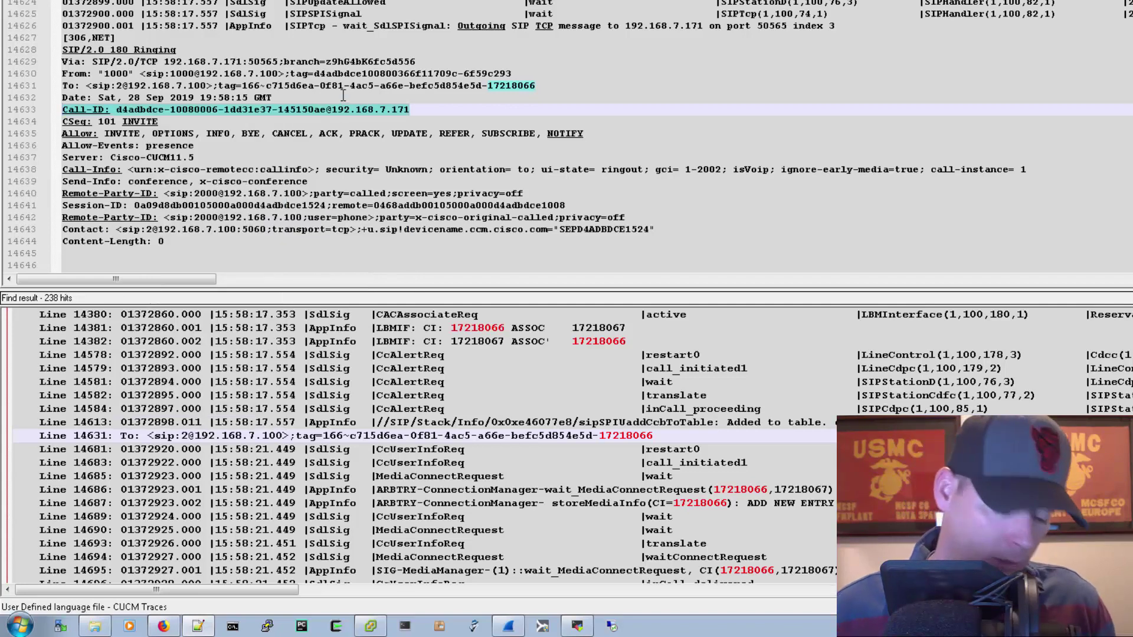
Search all trace files for the selected Call-ID line and open its first hit, at line 13478.
key("ctrl+shift+f")
left_click(842, 156)
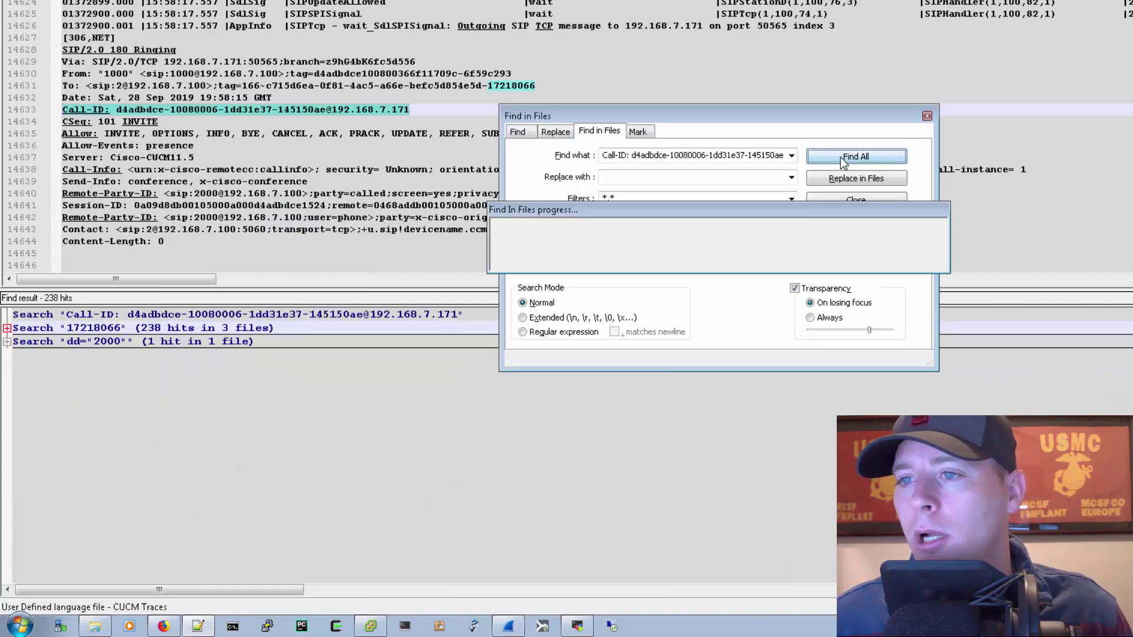
double_click(460, 347)
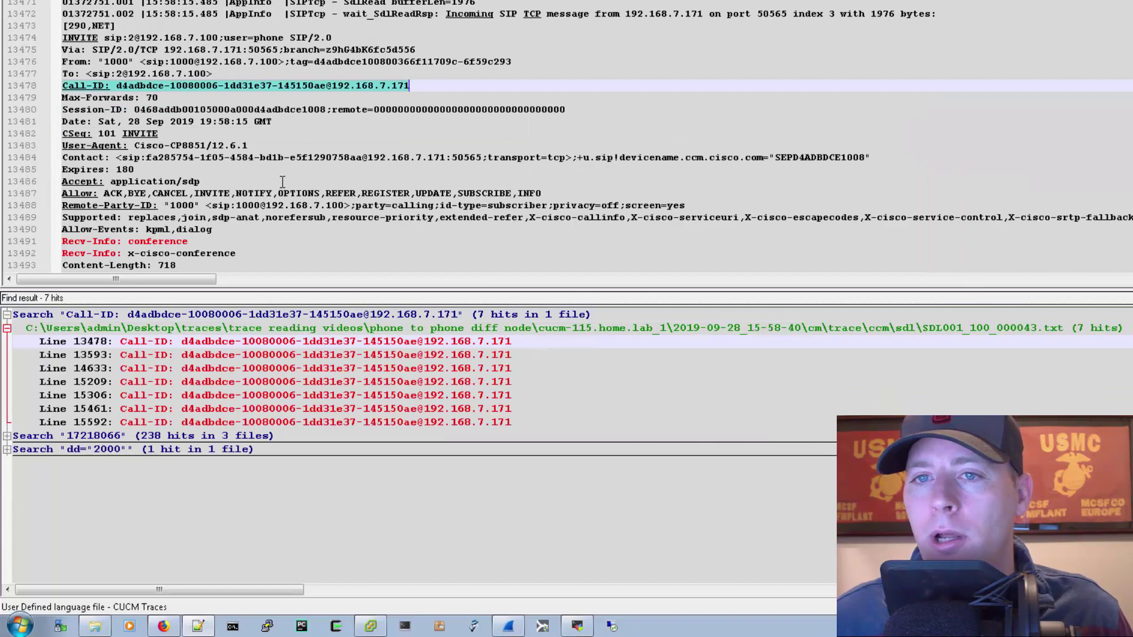
Insert blank lines above the incoming SIP INVITE message and add the note "##### inbound invite from phone A" directly above it.
left_click(64, 15)
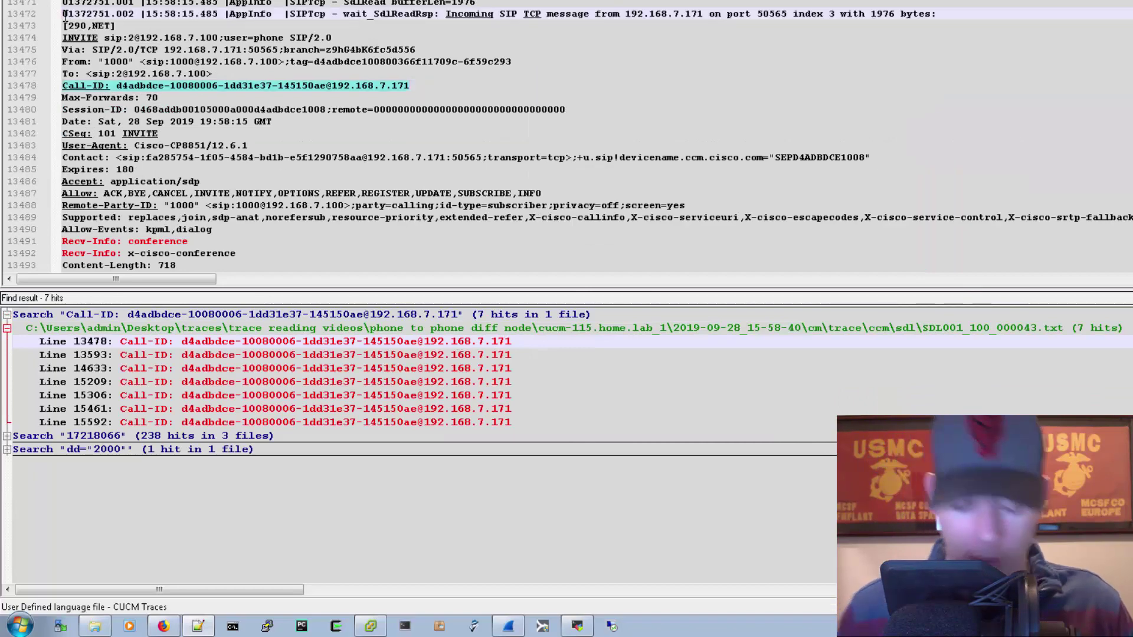
key("Return")
key("Return")
key("Return")
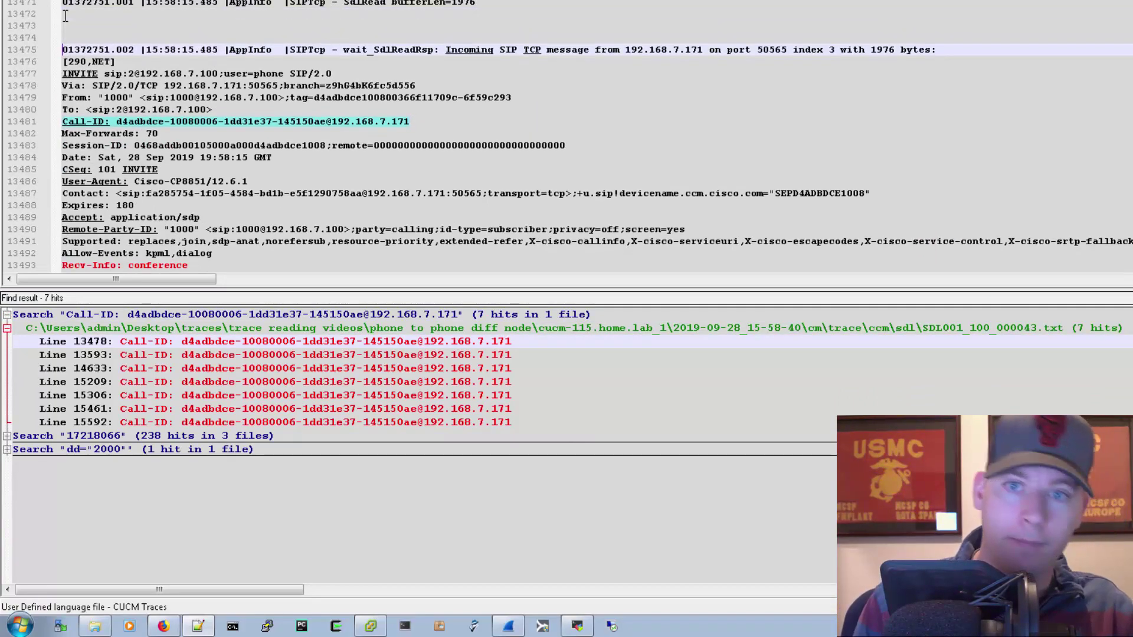
type("#####")
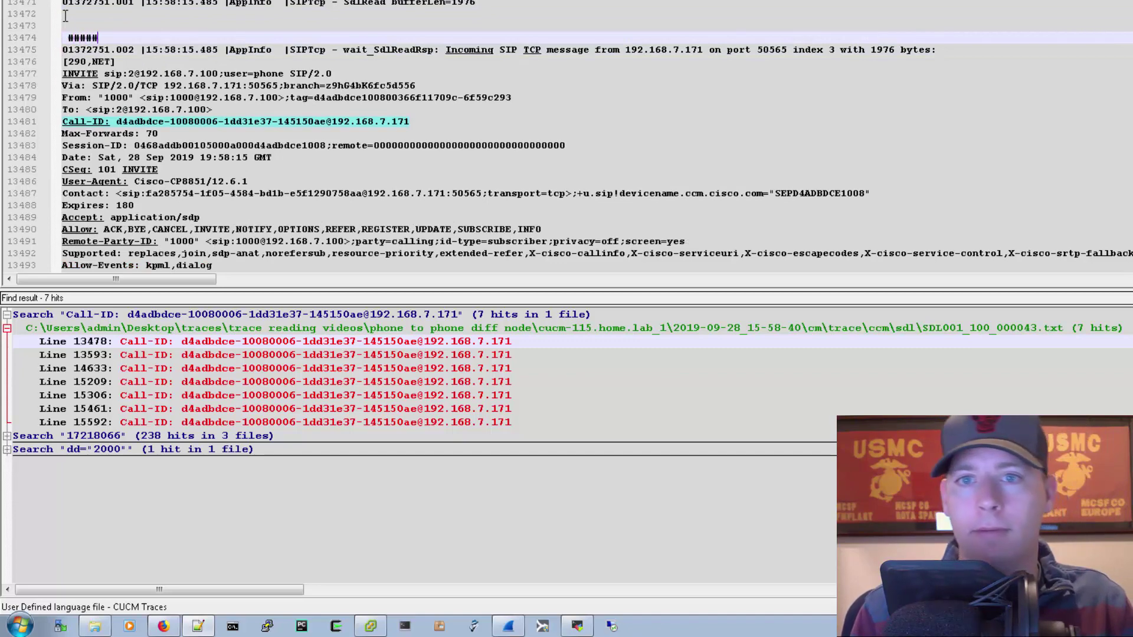
type(" inb")
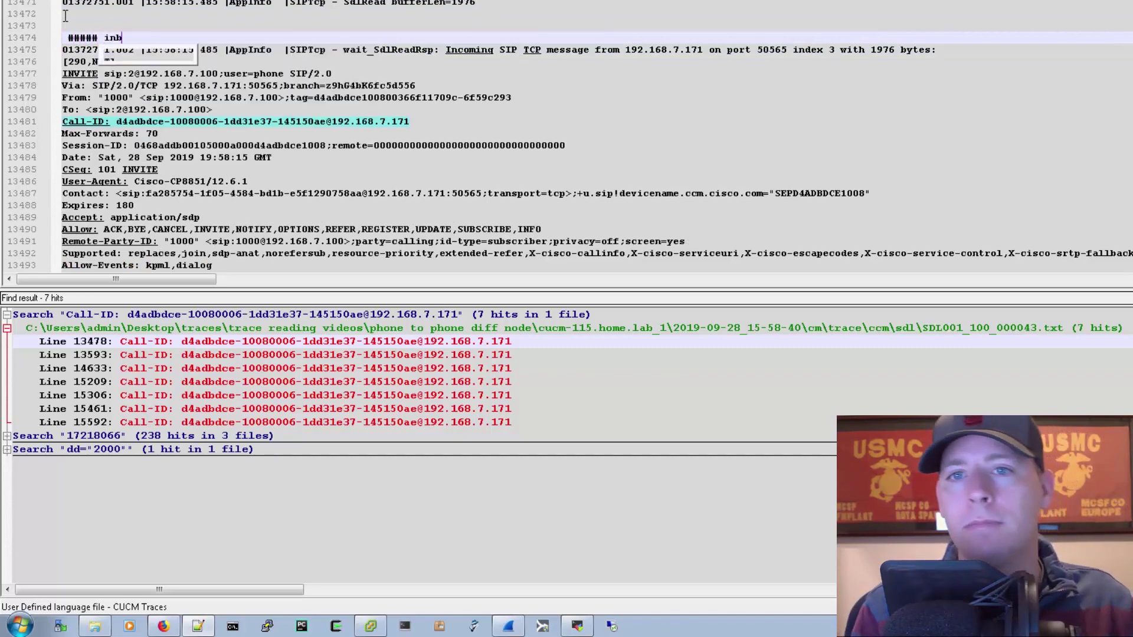
type("ound invite from ")
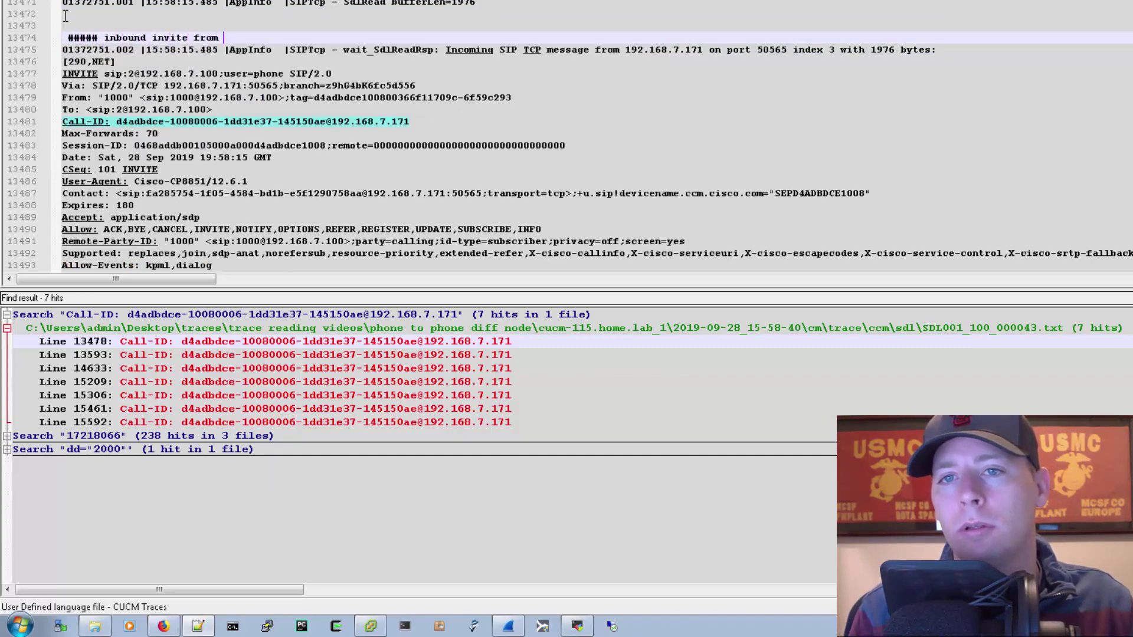
type("phone A")
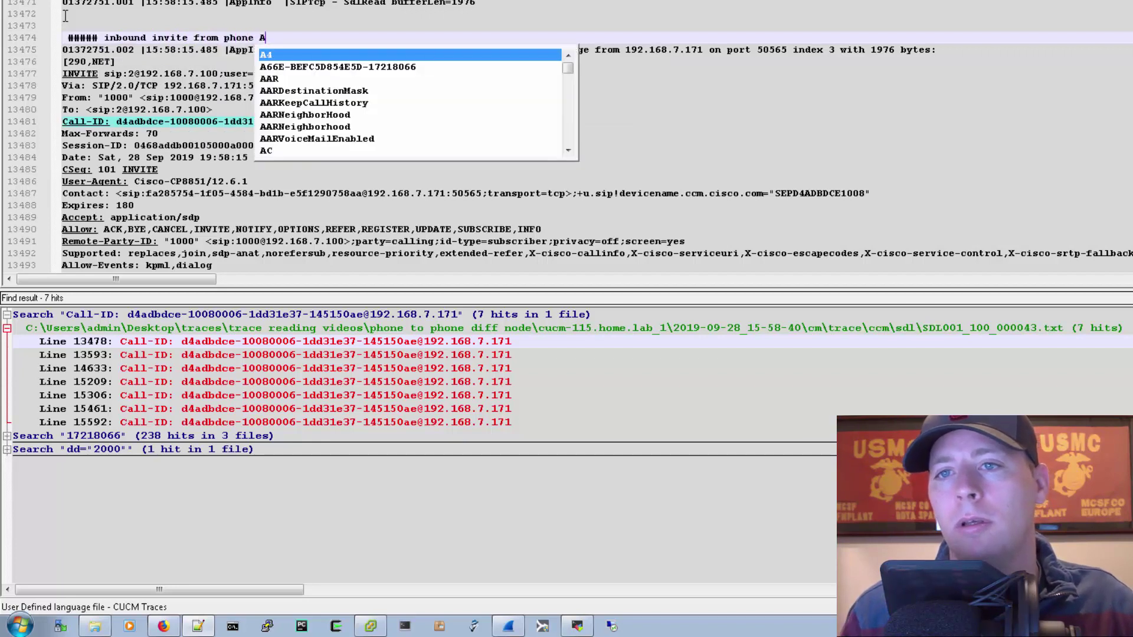
left_click(154, 26)
double_click(483, 50)
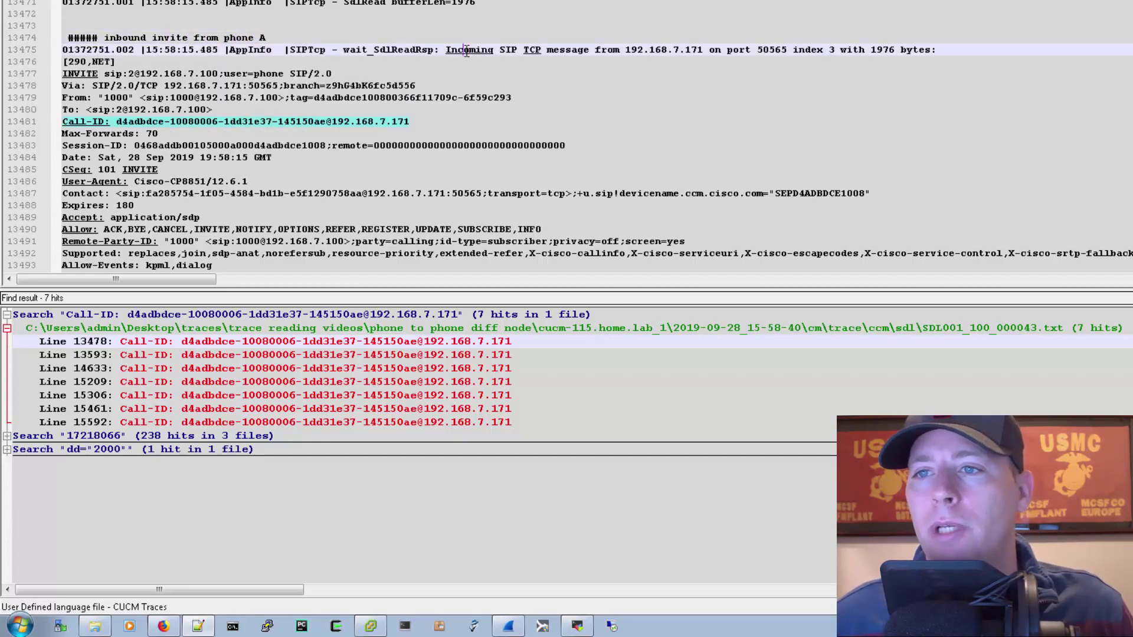
left_click(525, 81)
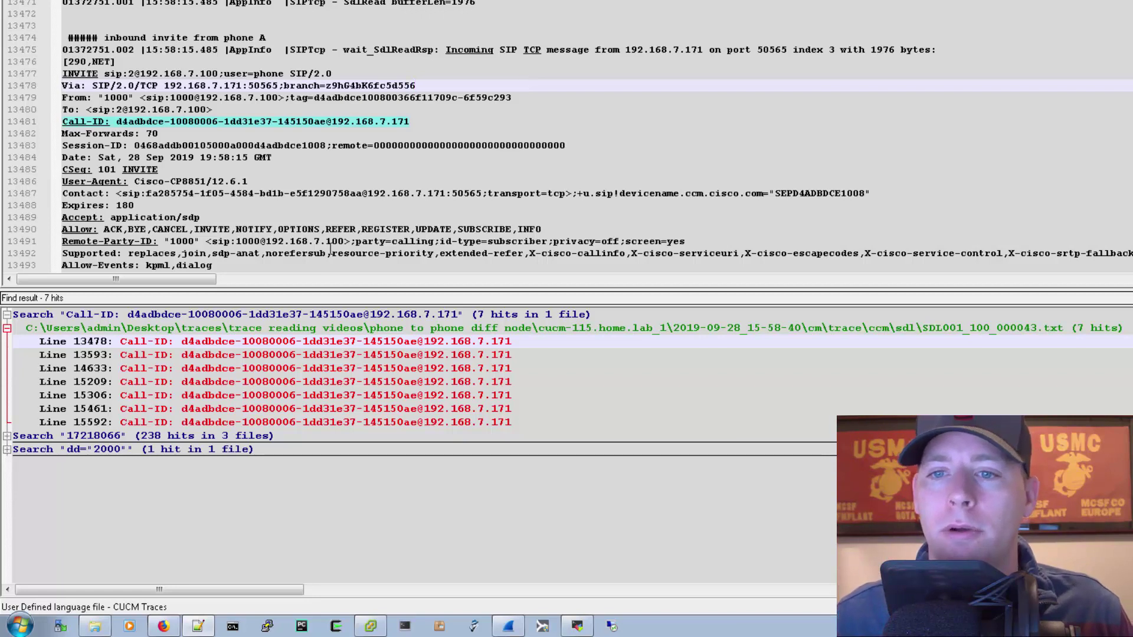
Go through the Call-ID search hits and open the one at line 15209.
left_click(249, 352)
left_click(251, 368)
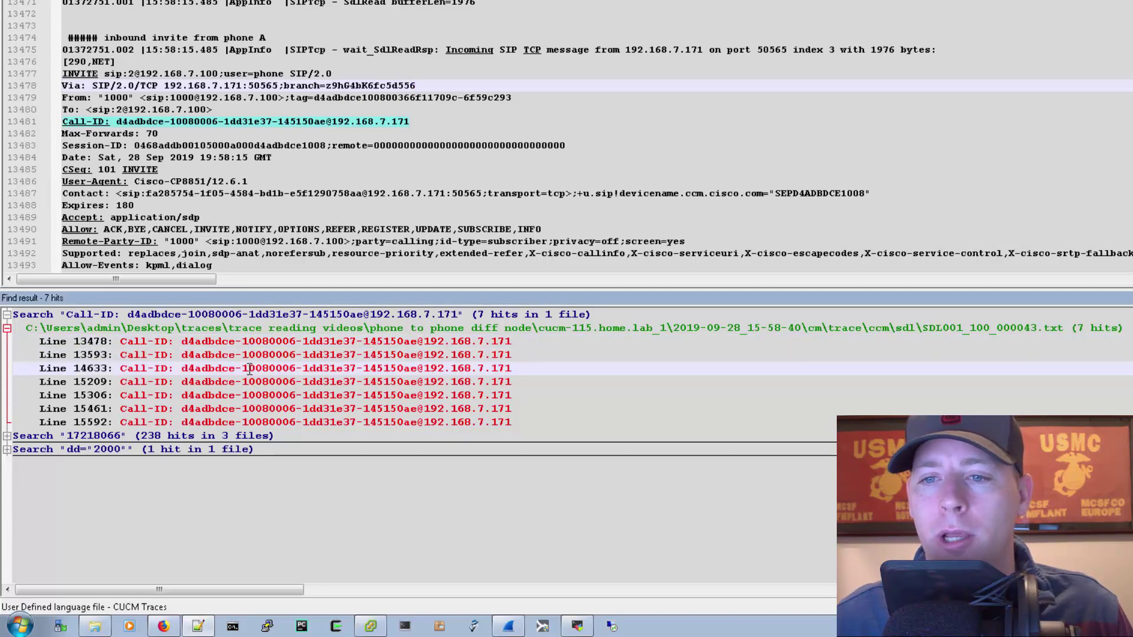
left_click(260, 383)
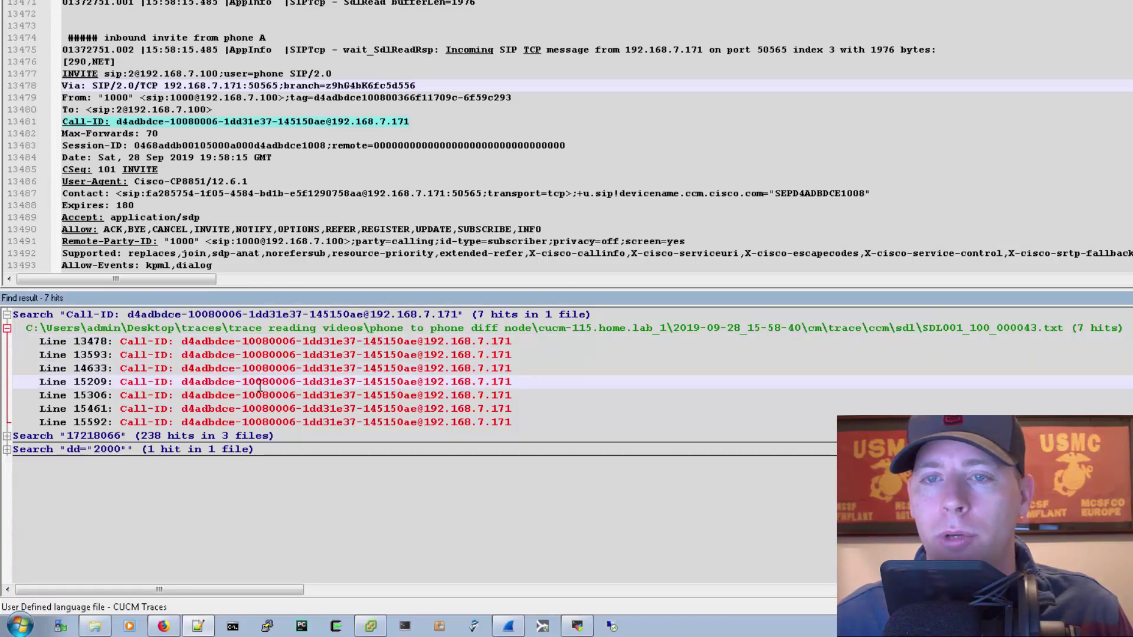
double_click(260, 384)
Insert blank lines above the outgoing SIP 200 OK message and add the note "##### outbound 200 OK sent to phone A" directly above it.
left_click(65, 5)
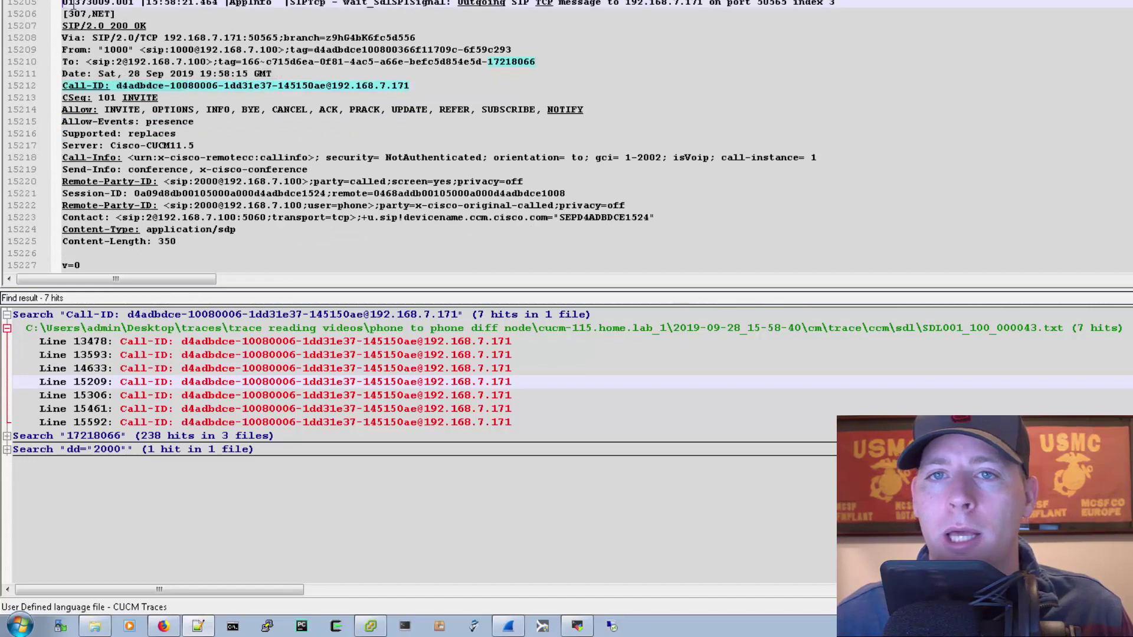
key("Return")
key("Return")
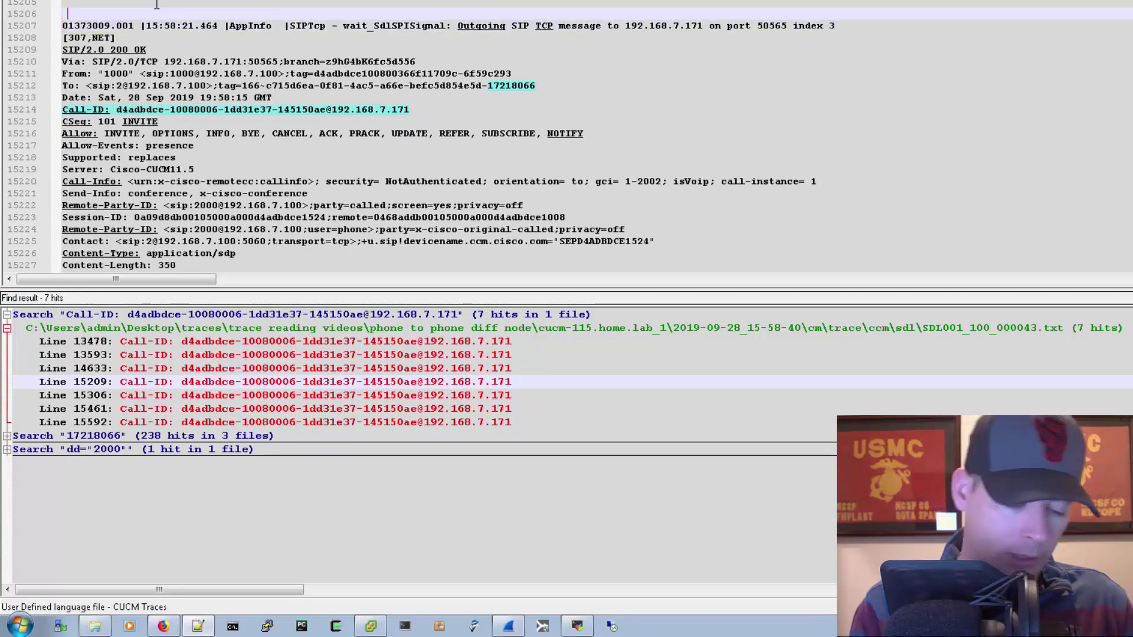
type("#####")
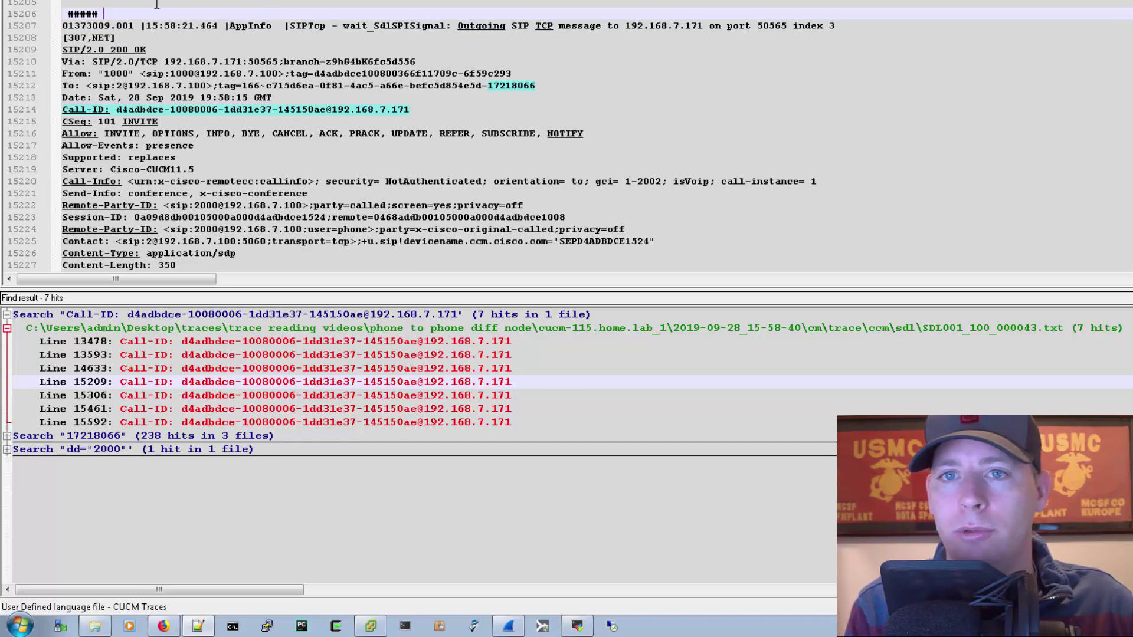
type(" ou")
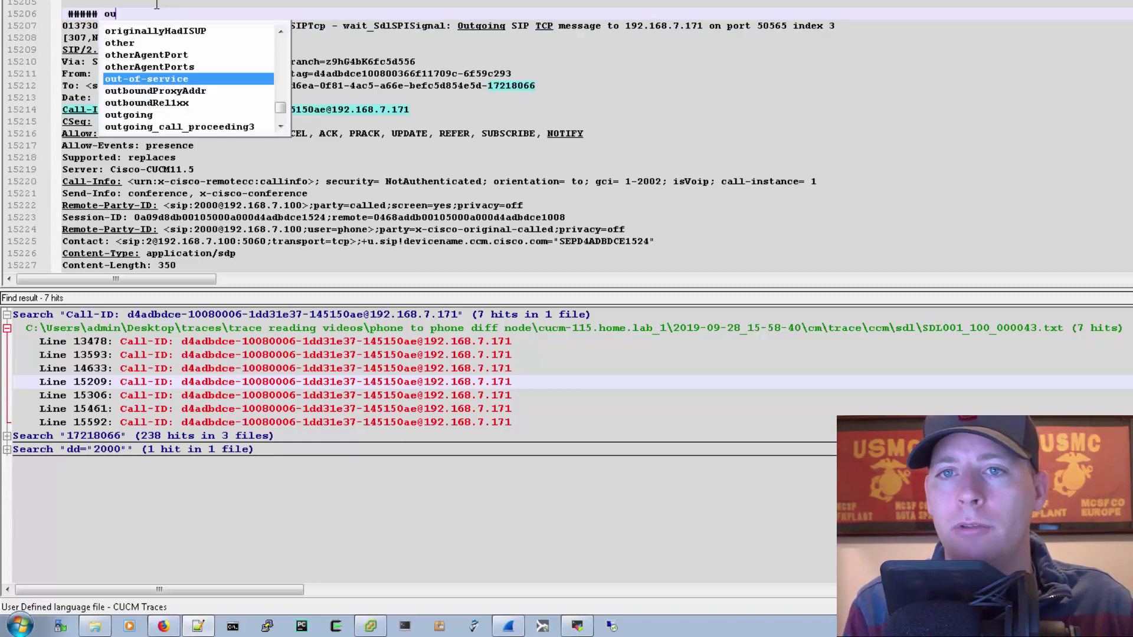
type("tbound 2")
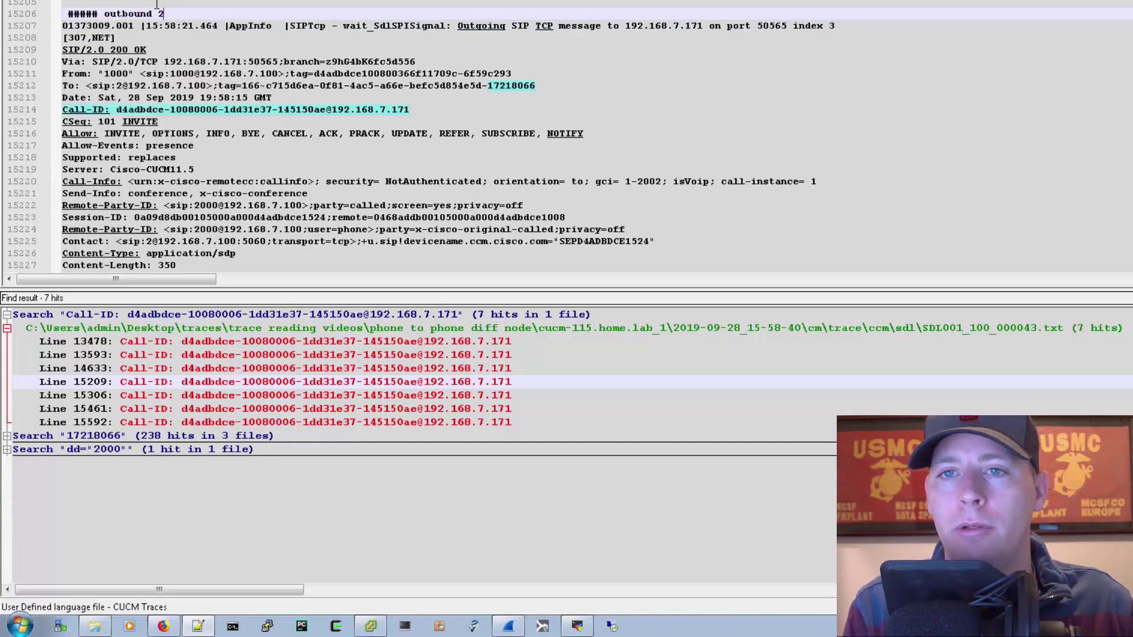
type("00 P")
key("BackSpace")
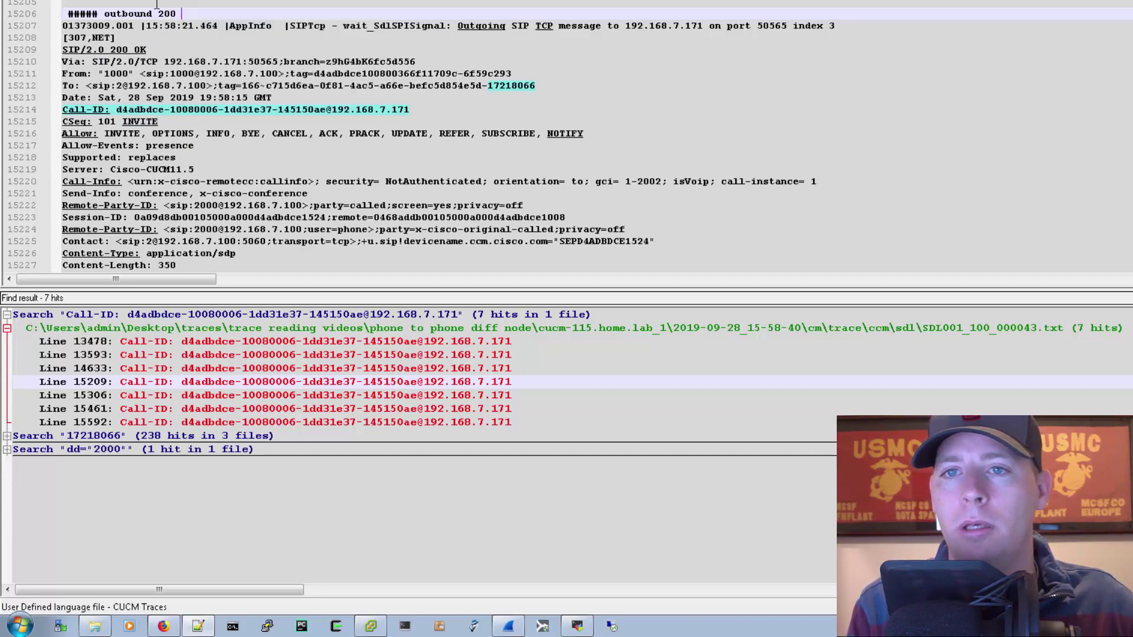
type("PP")
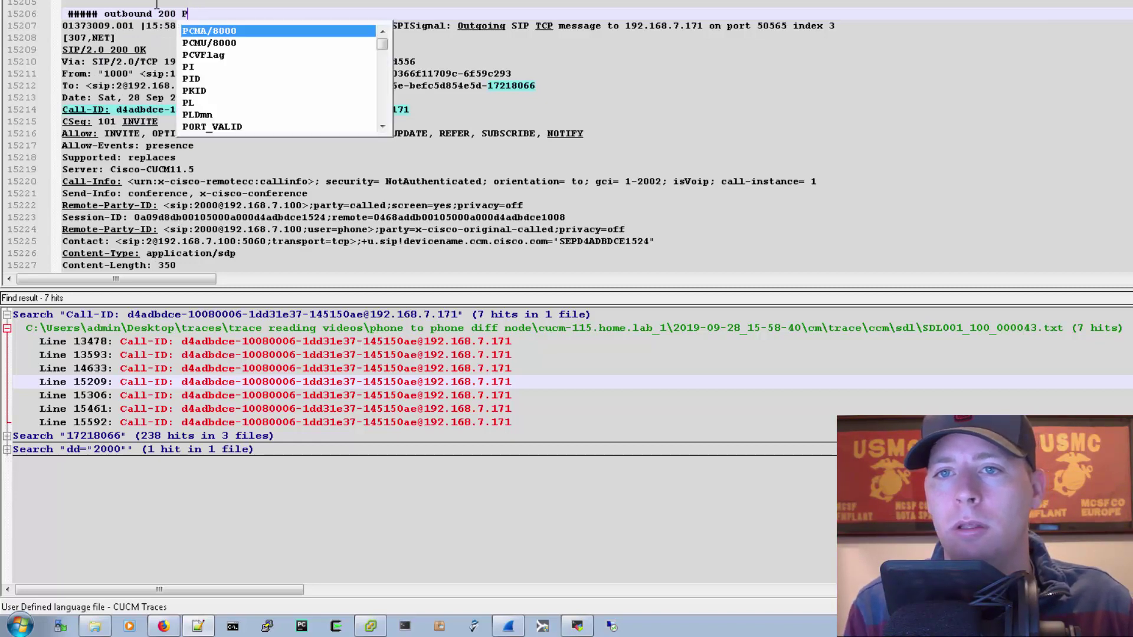
key("BackSpace")
type("OK")
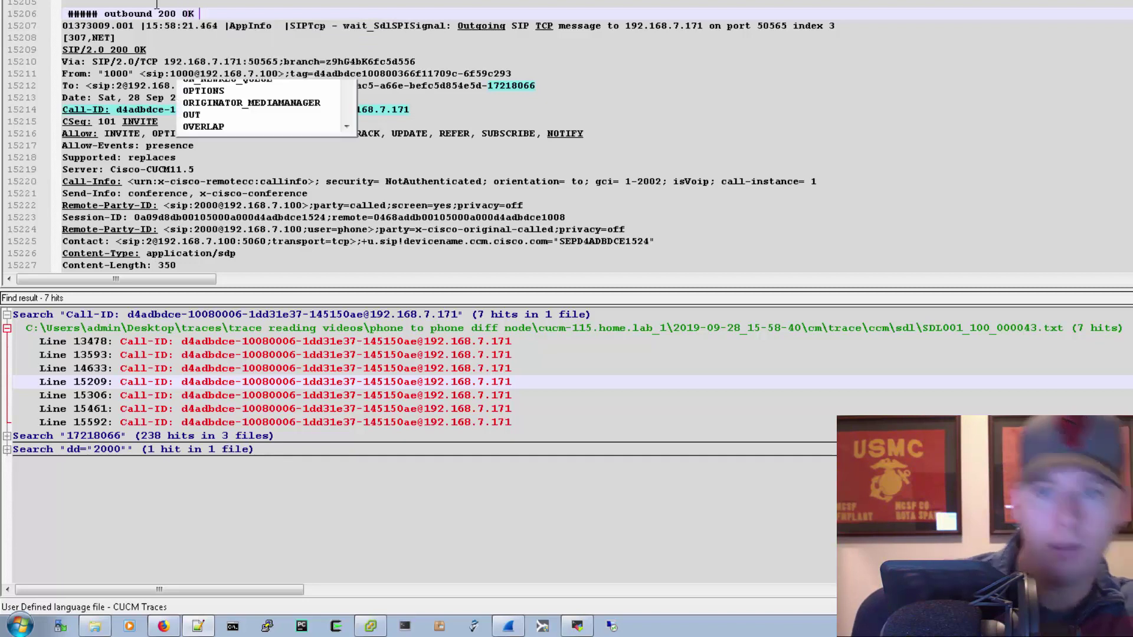
type(" sent to phone")
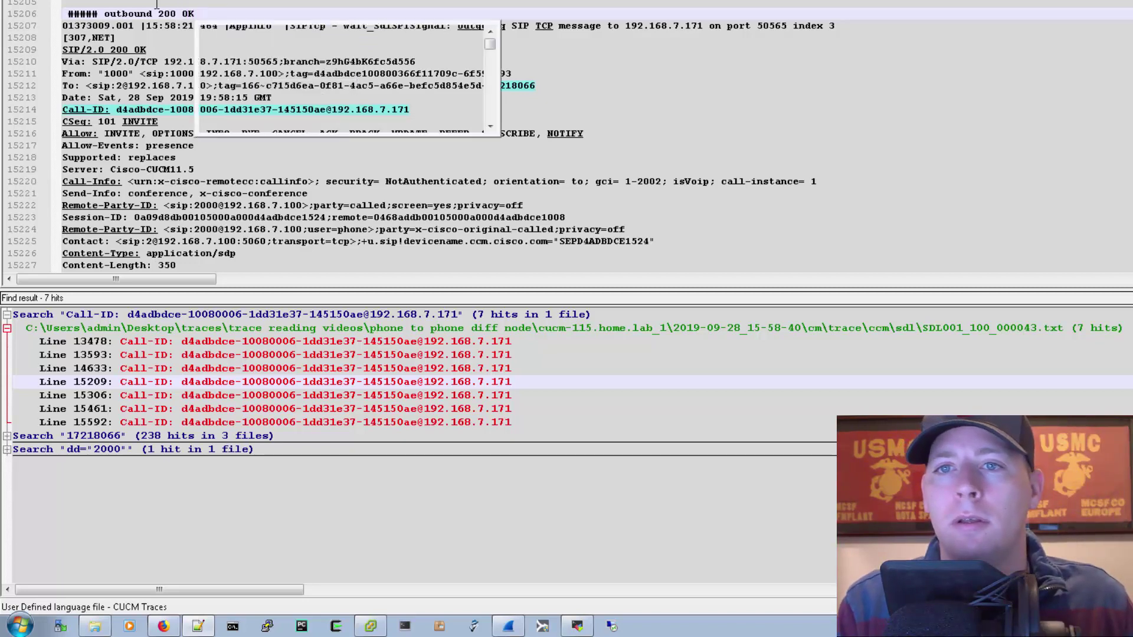
type(" A")
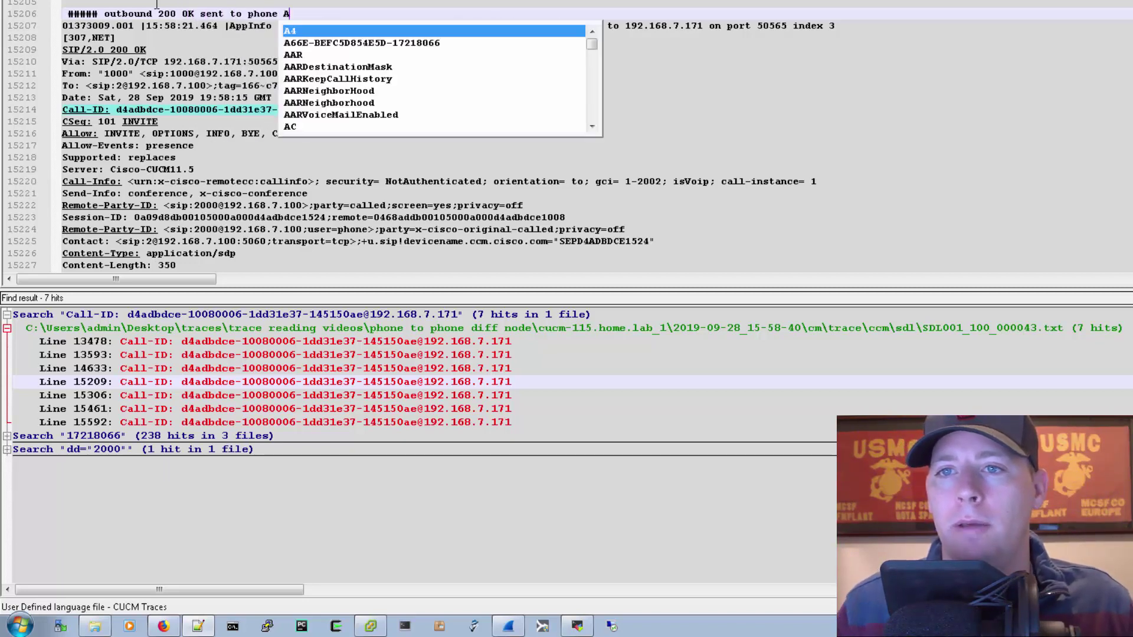
Open the Call-ID hits at lines 15306 and 15461 and check the direction of the BYE message.
double_click(230, 395)
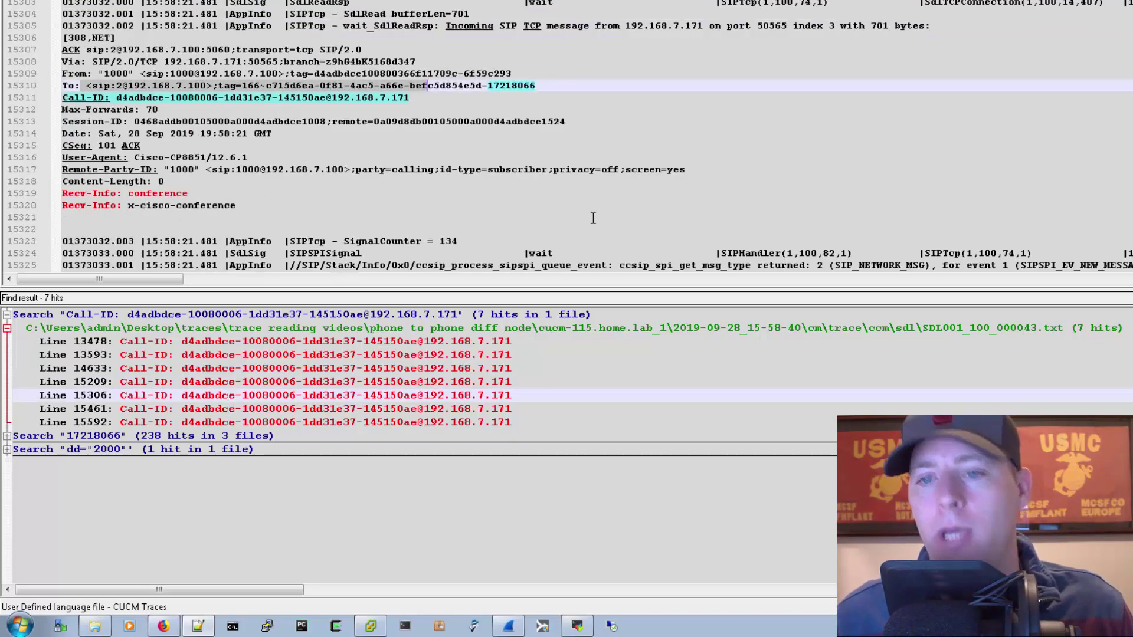
double_click(325, 409)
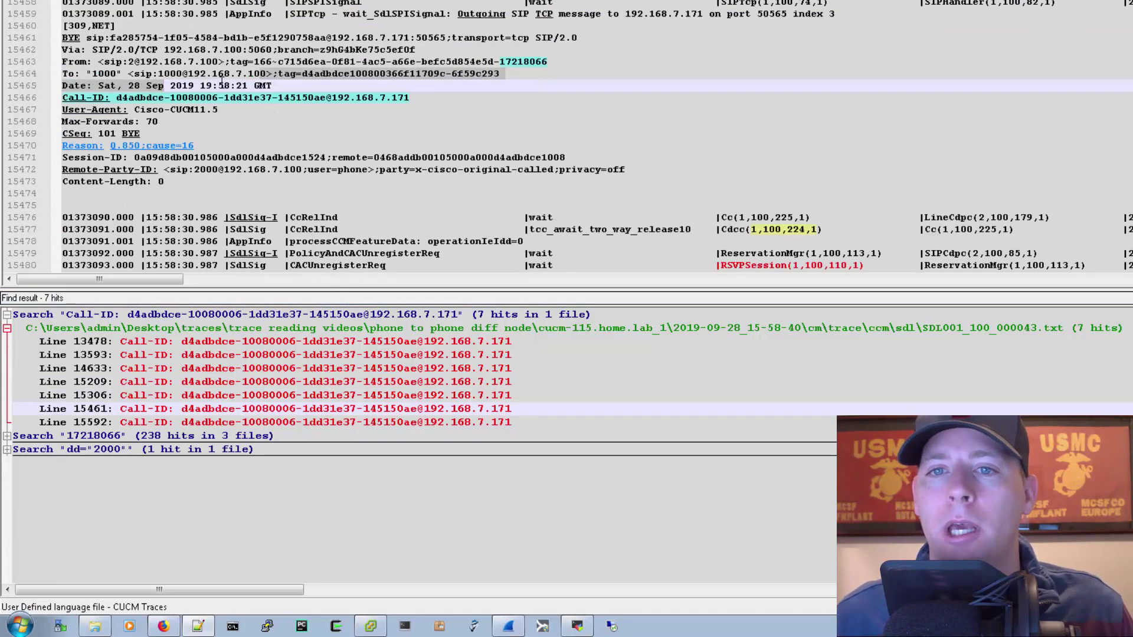
left_click(253, 136)
double_click(478, 13)
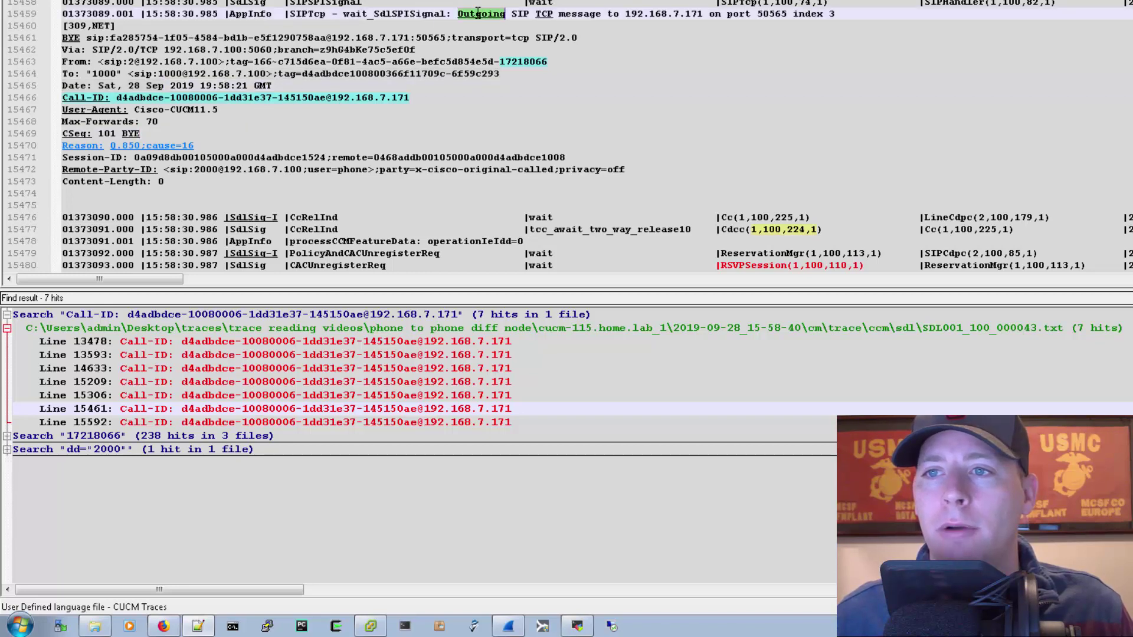
left_click(65, 12)
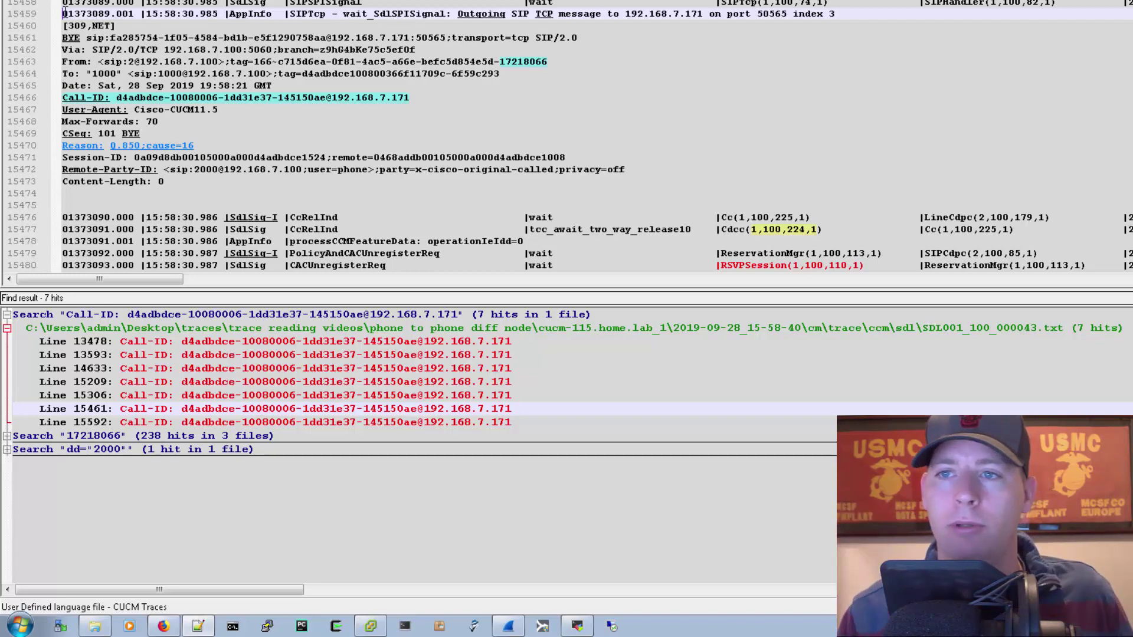
double_click(489, 13)
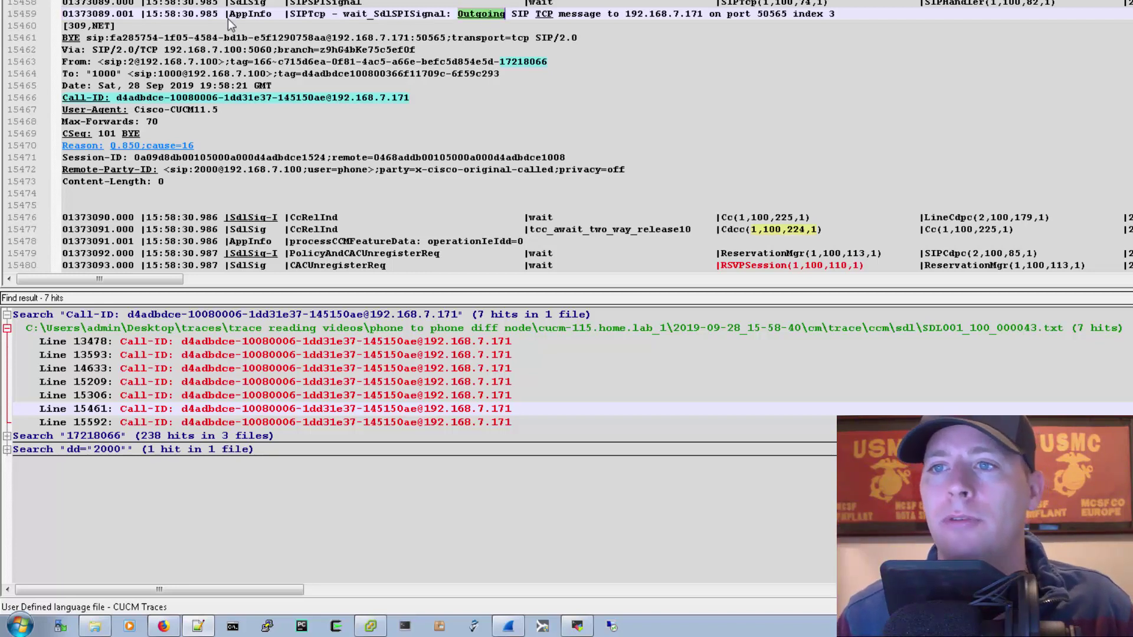
Insert blank lines above the outgoing SIP BYE message and add the note "##### outbound bye to phone A" directly above it.
left_click(63, 13)
key("Return")
key("Return")
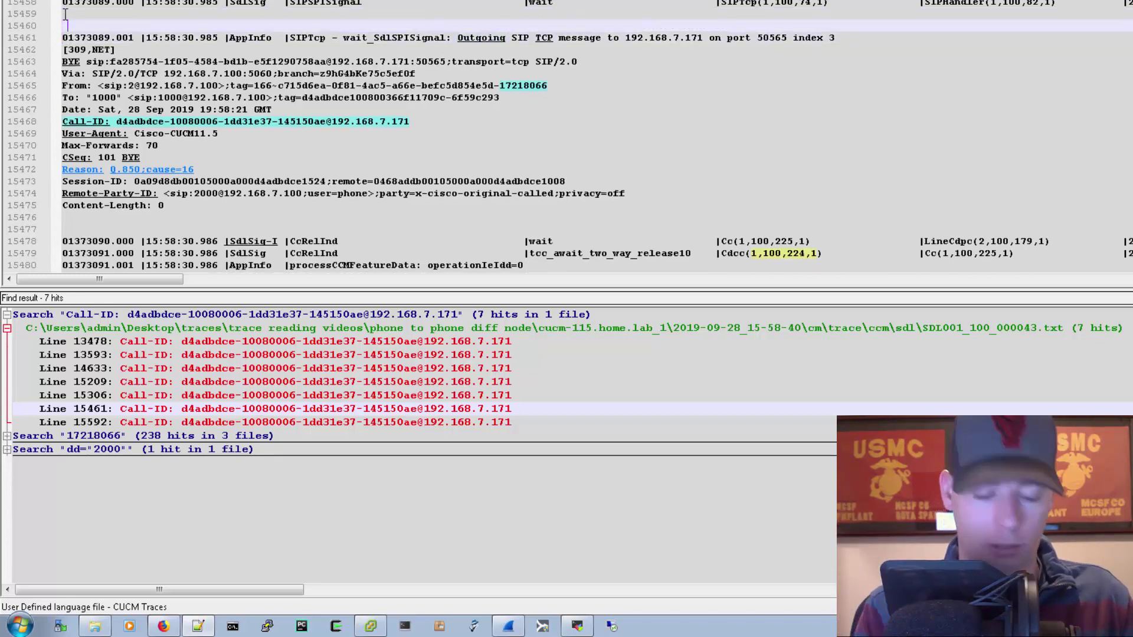
type("#####")
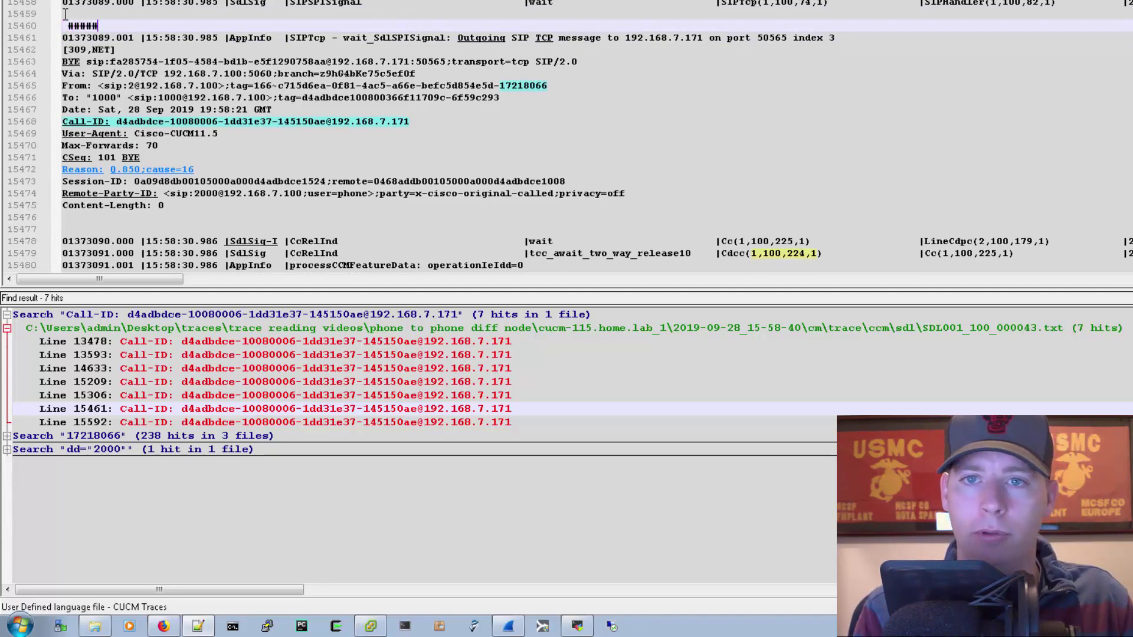
type(" ouboutn")
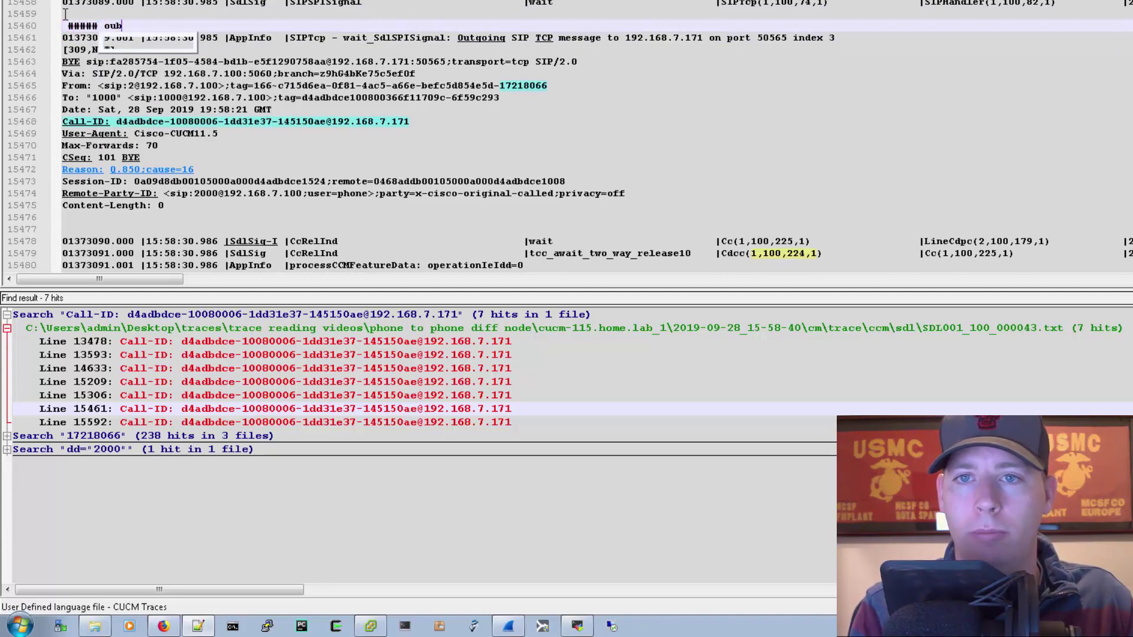
key("BackSpace")
type("nd")
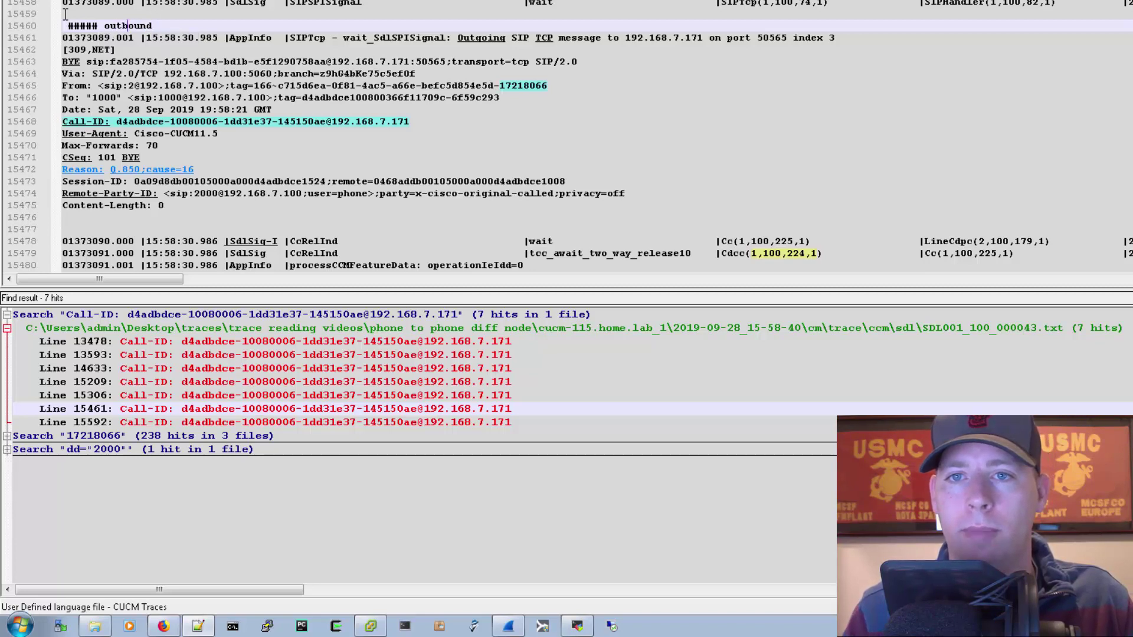
key("Down")
key("Home")
key("Up")
key("End")
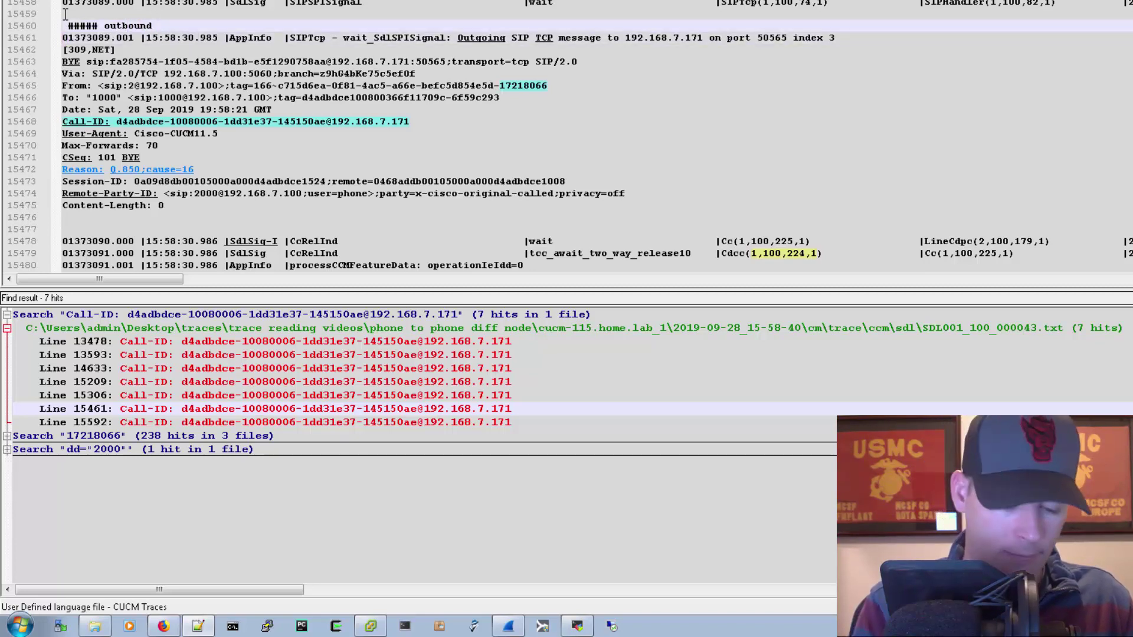
type("bye to phone A")
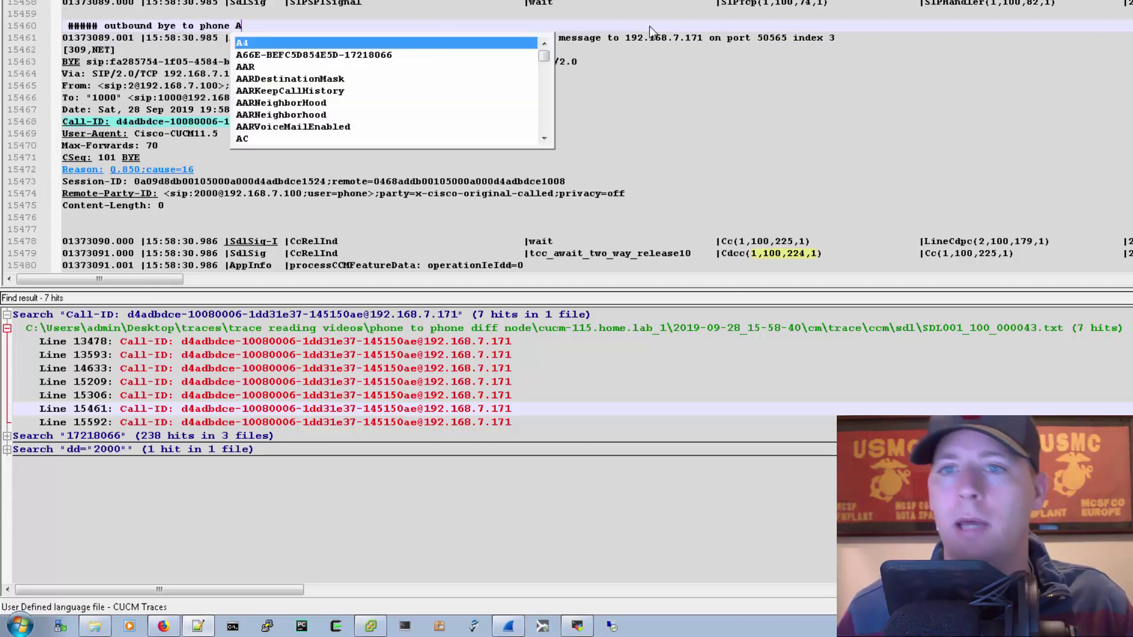
key("Escape")
Expand the search results for 17218066 and open the LBMIF association hit at line 14381.
double_click(211, 440)
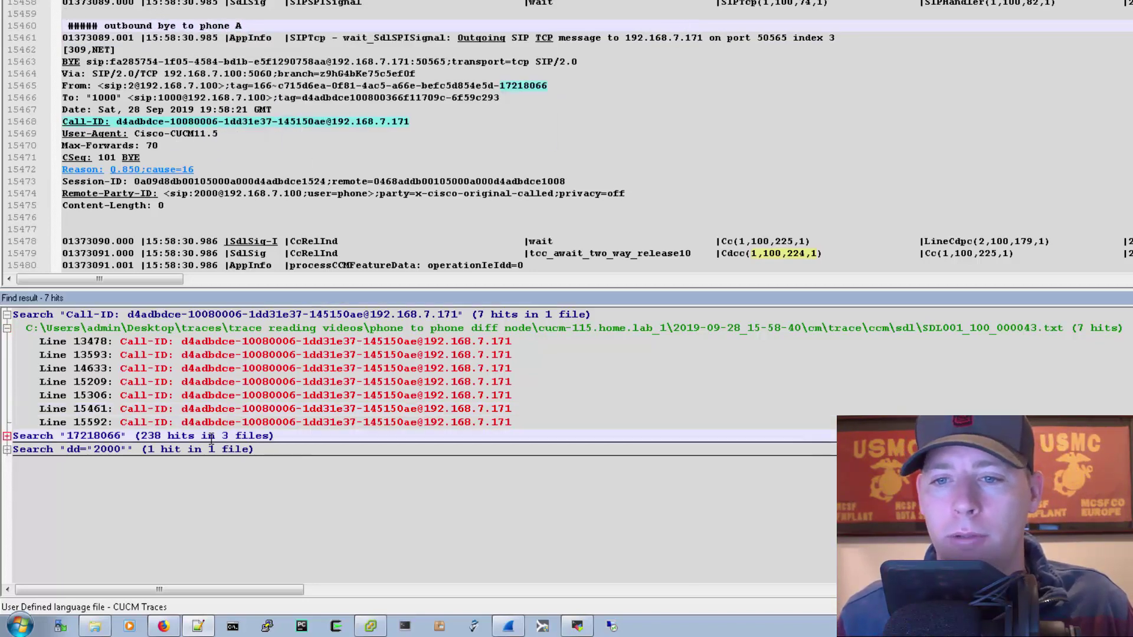
scroll(402, 468, "down", 15)
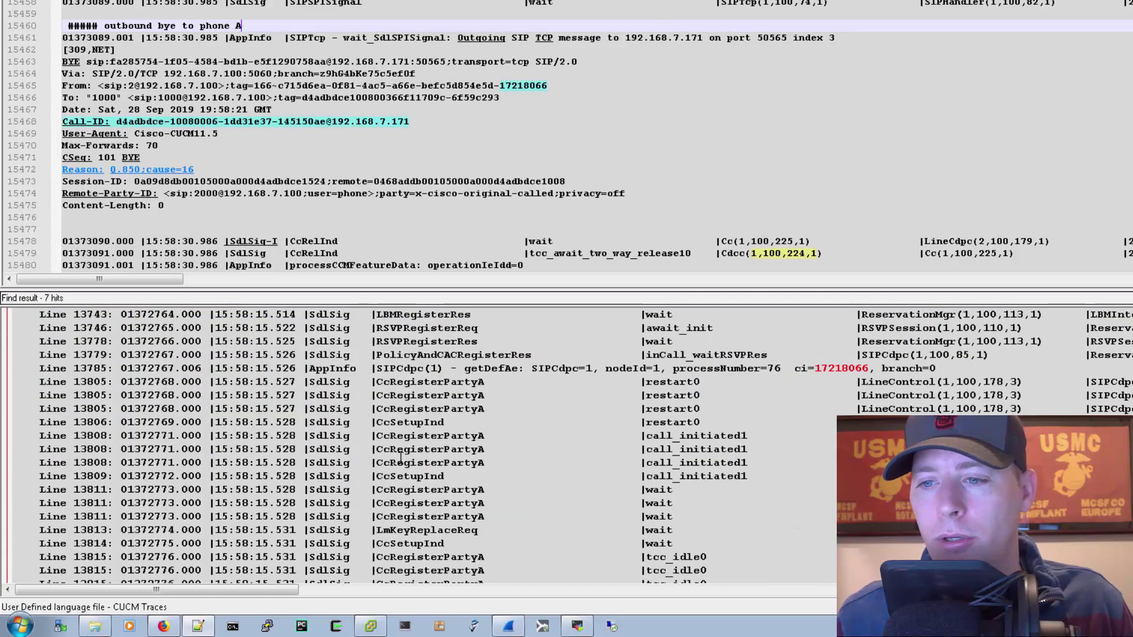
scroll(408, 439, "down", 10)
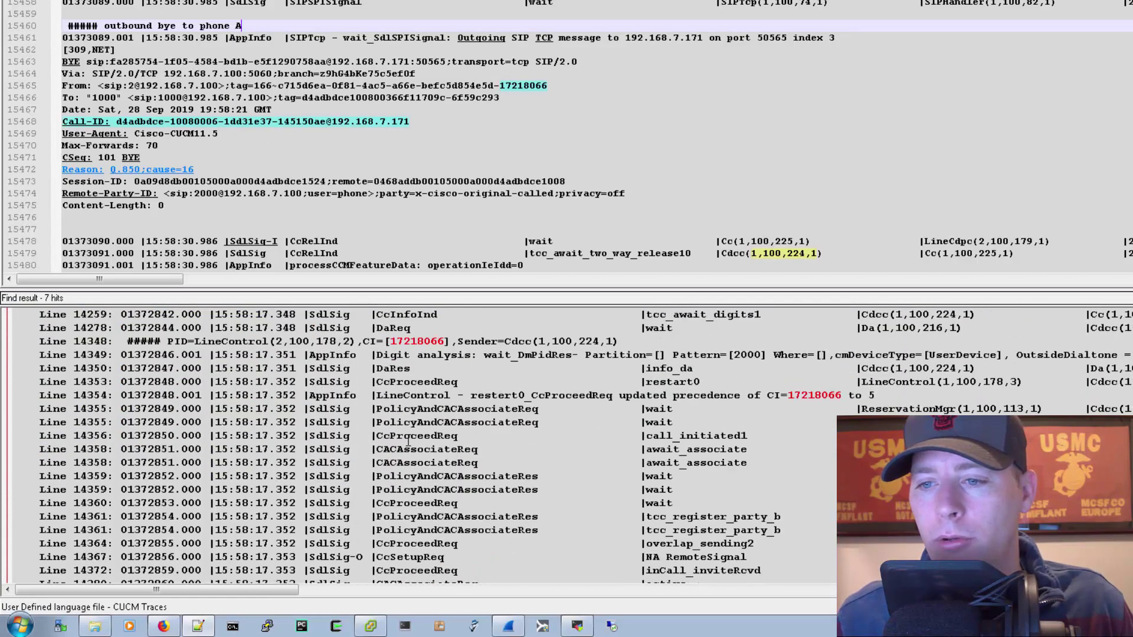
double_click(542, 530)
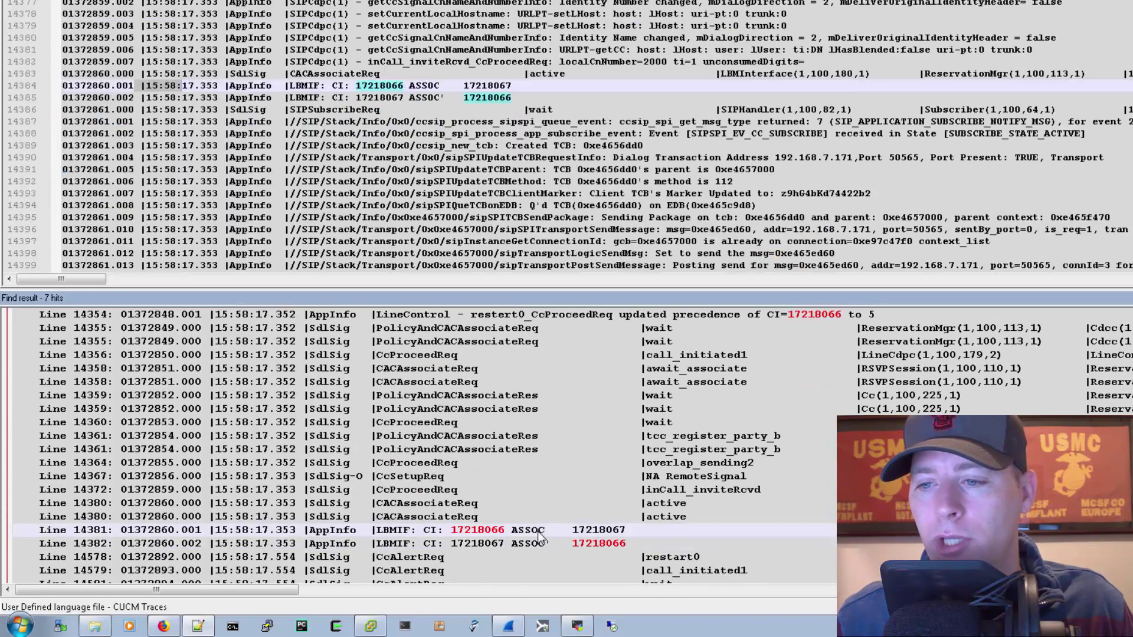
left_click(418, 100)
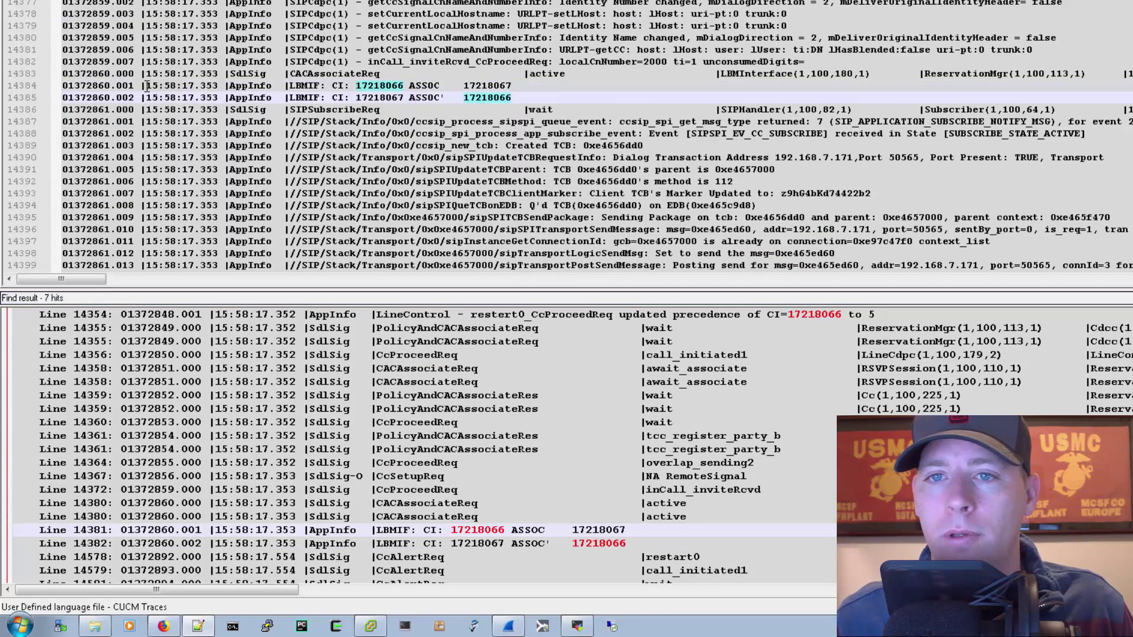
Insert blank lines above the LBMIF association entry and add the note "##### CI: 17218066 ASSOC 17218067", copying the identifiers from that entry.
left_click(63, 87)
key("Return")
key("Return")
key("Return")
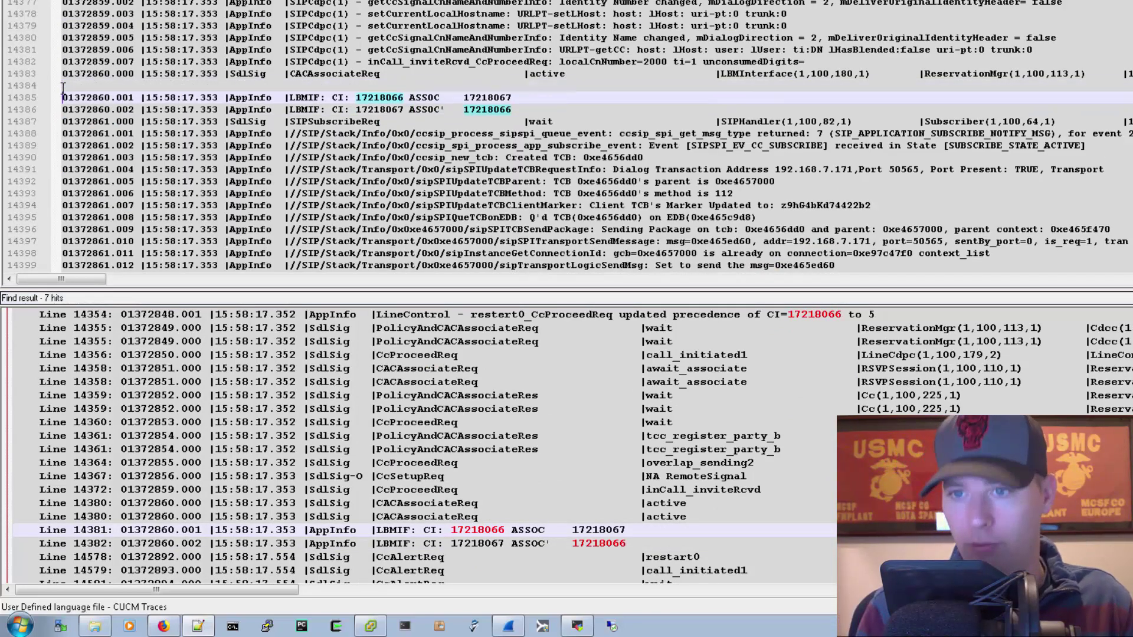
type("#####")
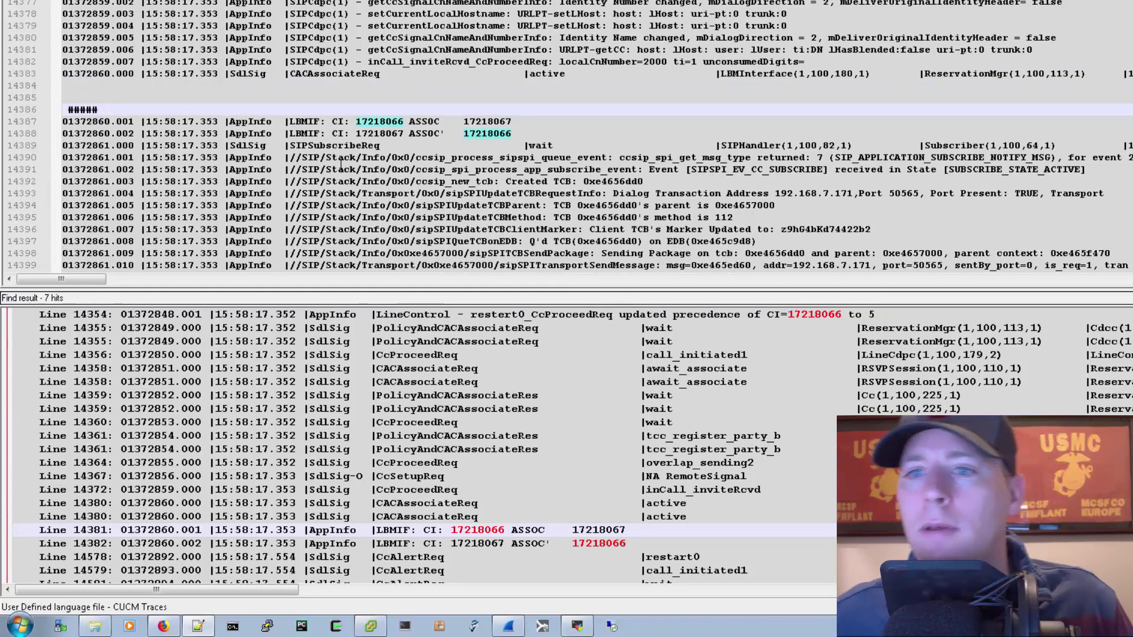
left_click_drag(333, 120, 538, 120)
key("ctrl+c")
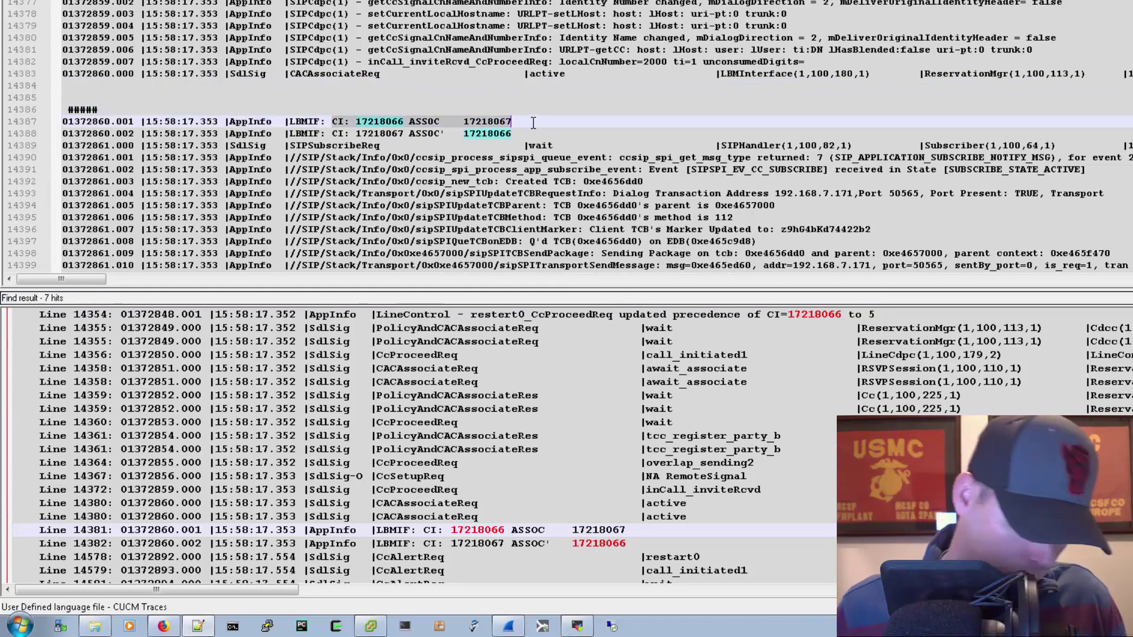
left_click(191, 112)
key("ctrl+v")
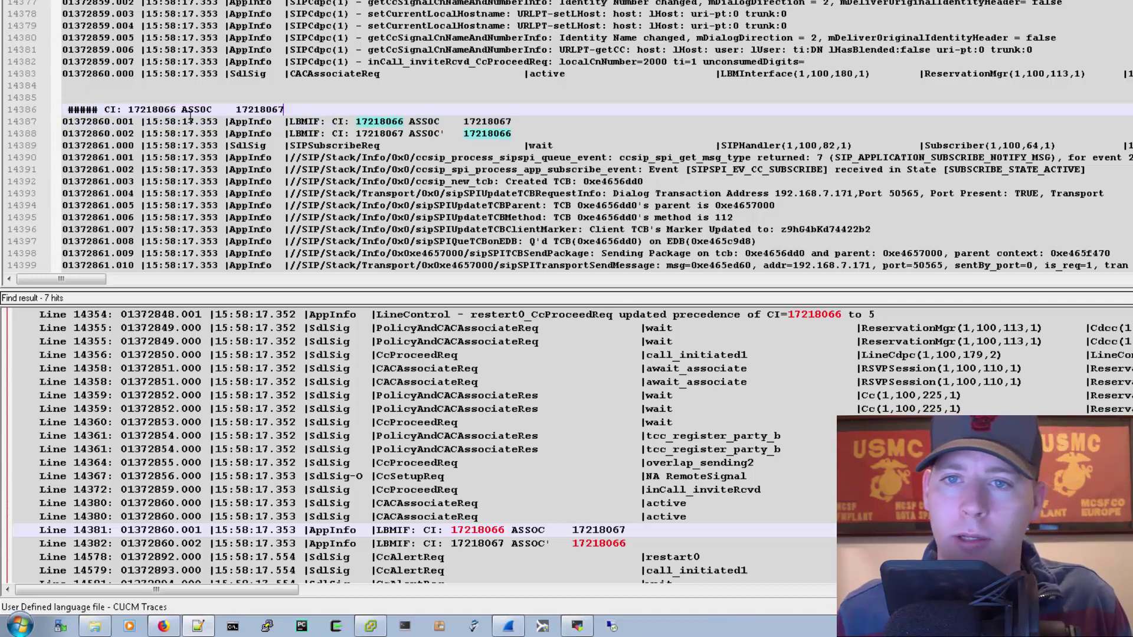
Mark all occurrences of the call identifier 17218067 with the orange highlight style.
double_click(260, 110)
right_click(265, 110)
mouse_move(331, 224)
left_click(521, 224)
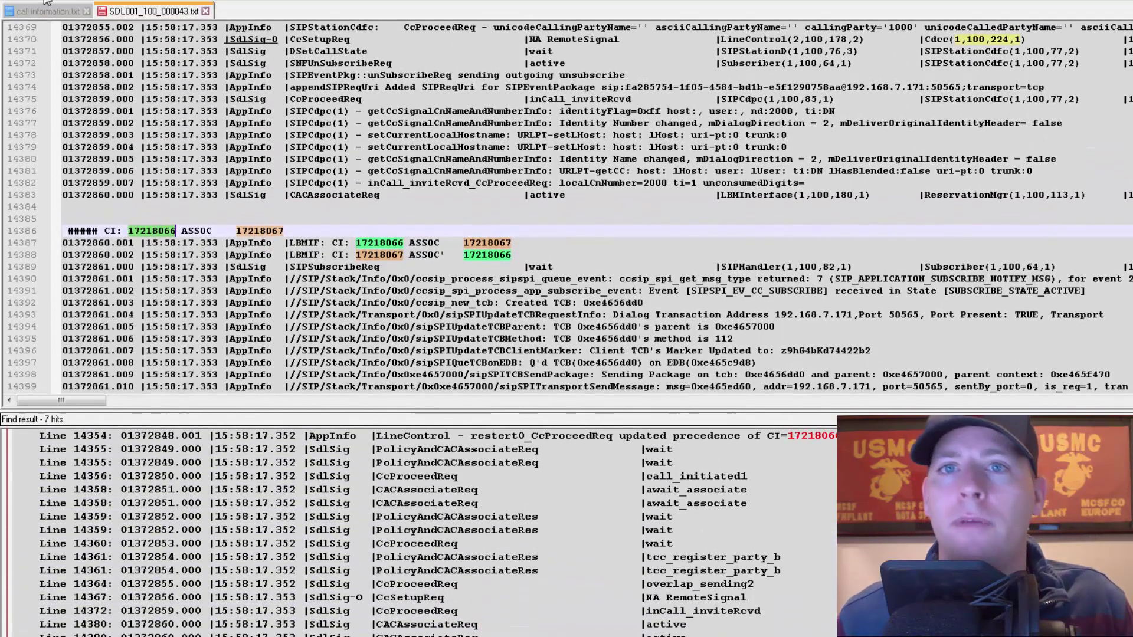
In call information.txt, lengthen the SIP arrow from phone A to node 1 by adding four dashes on each side of "SIP".
key("ctrl+Tab")
left_click(119, 86)
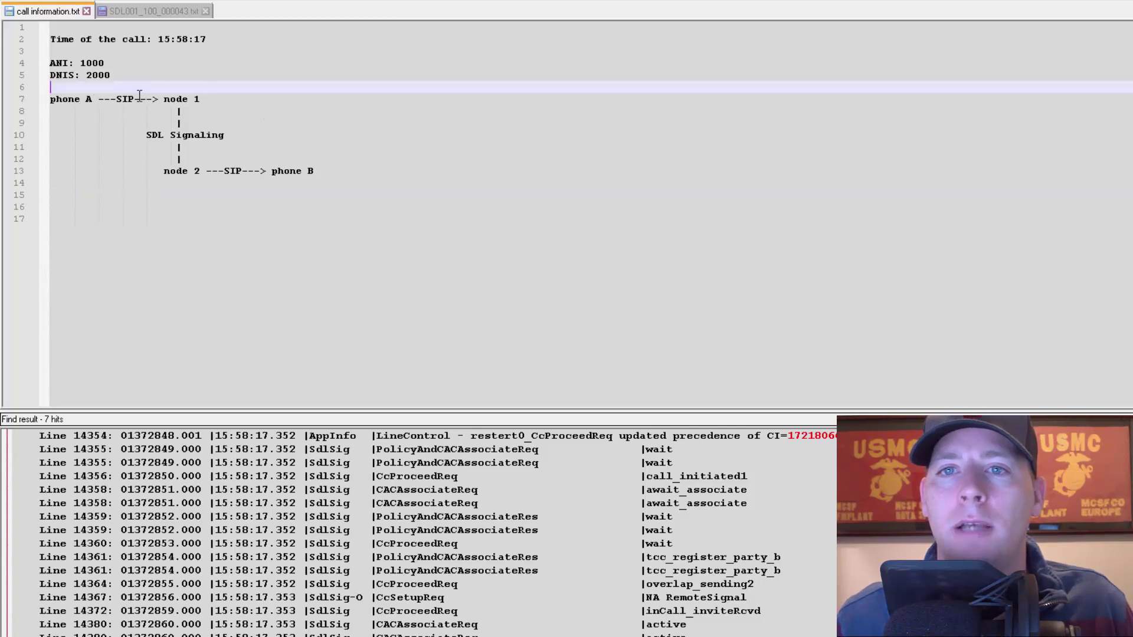
left_click(117, 97)
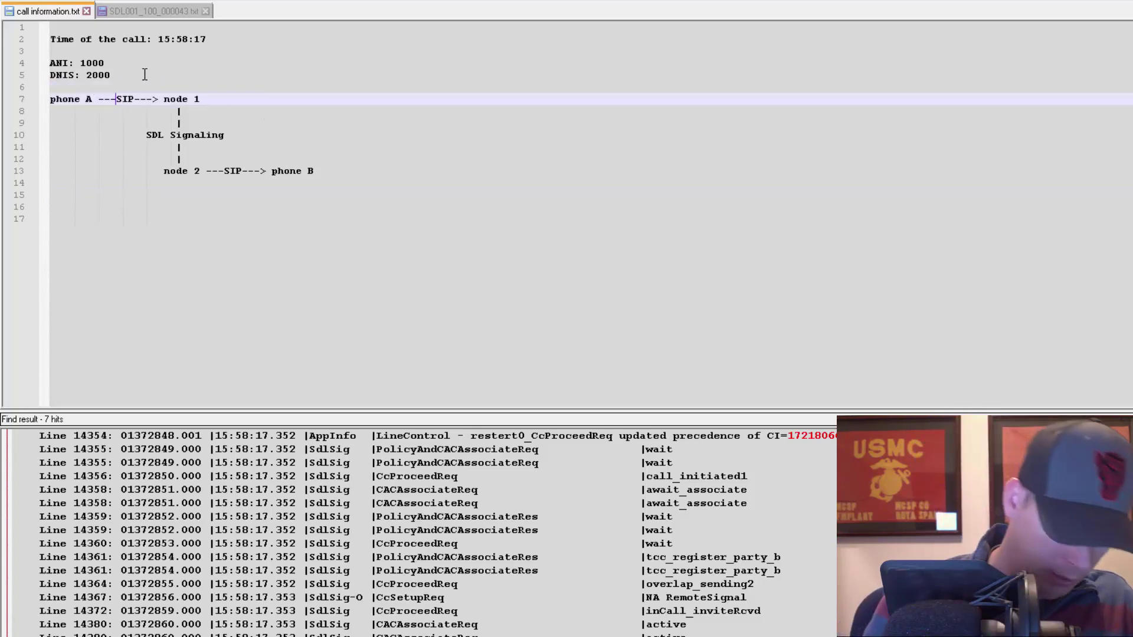
type("----")
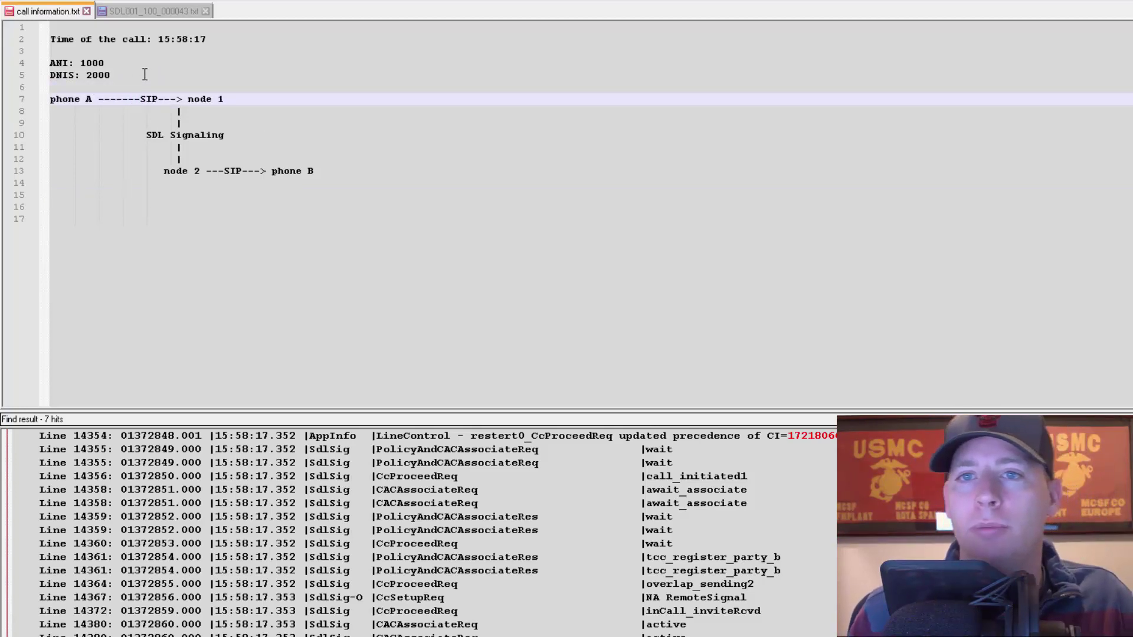
key("Left")
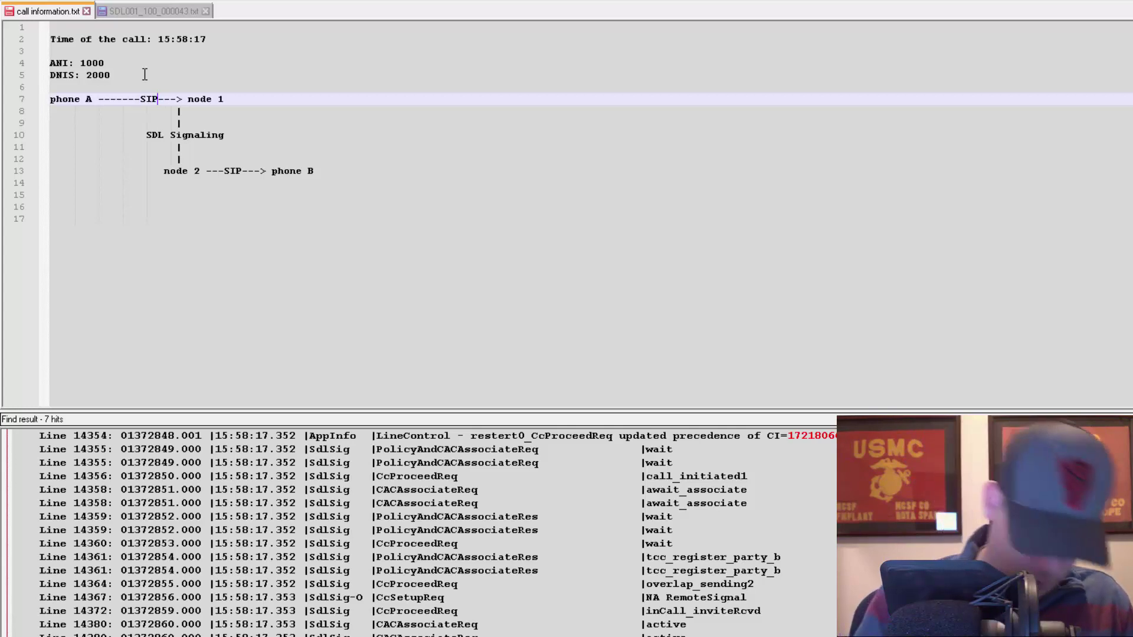
type("----")
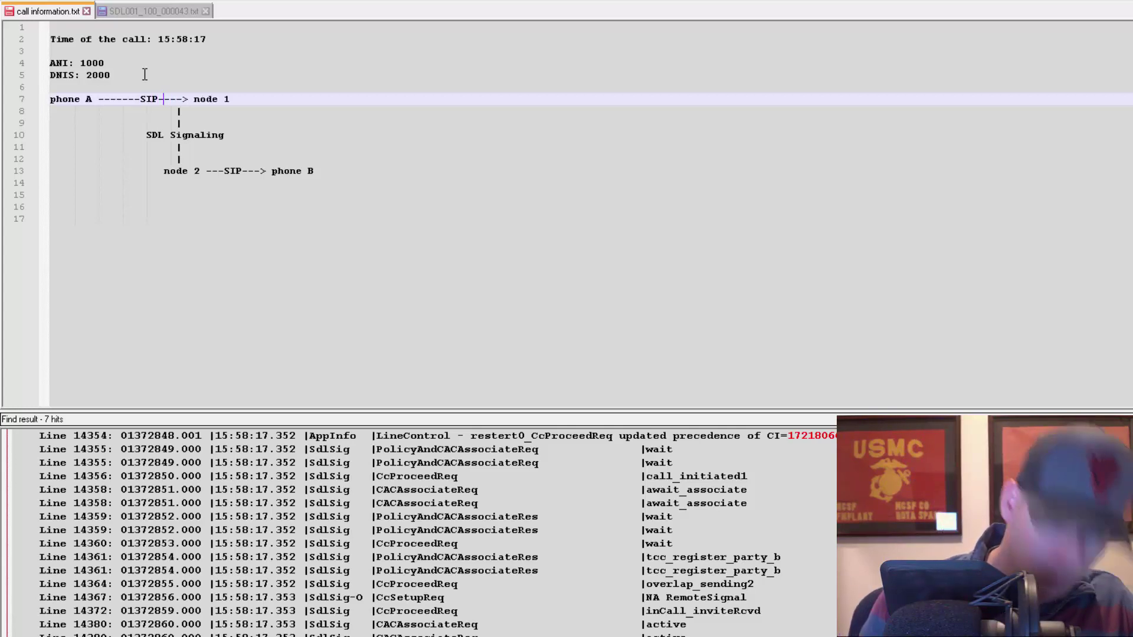
Add the call identifier 17218066 above the phone A to node 1 arrow and insert a blank line below the DNIS line.
key("Up")
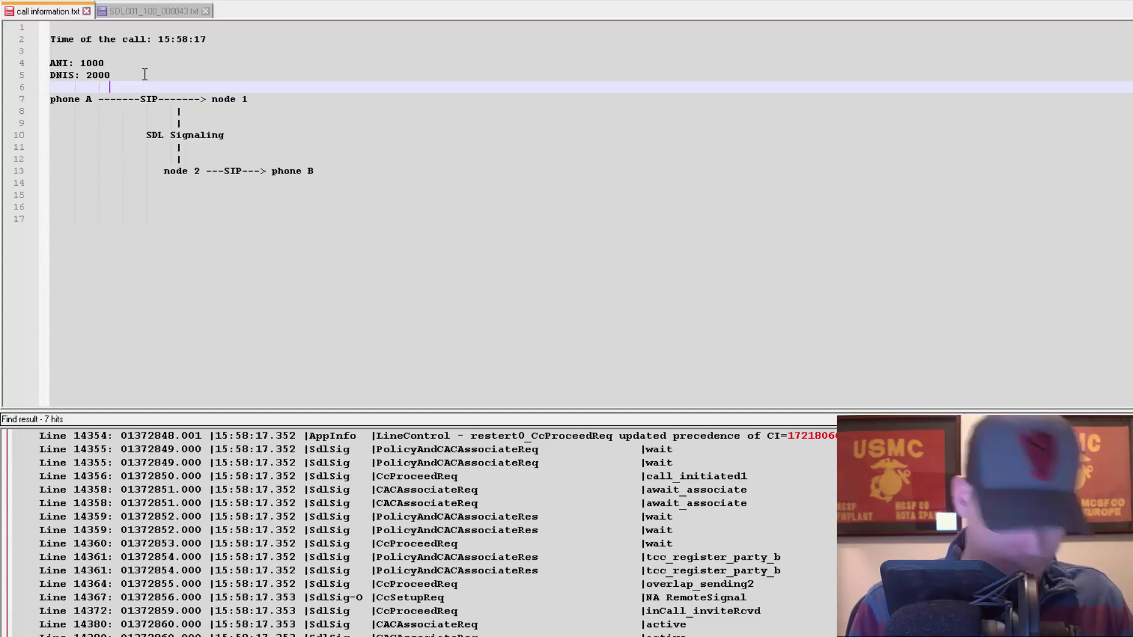
type("17218066")
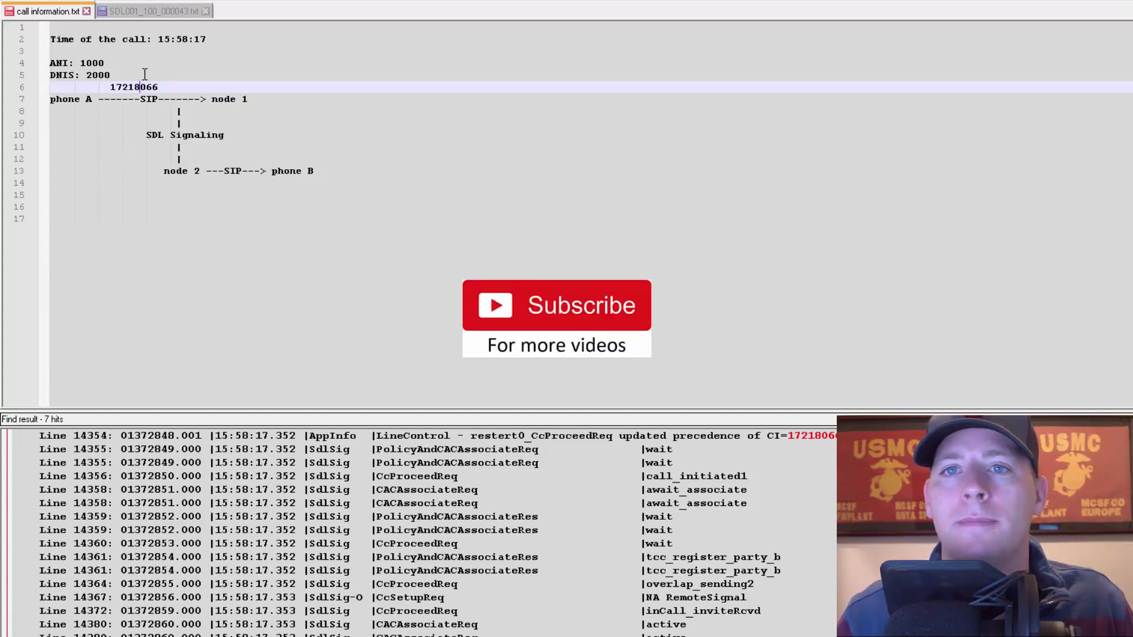
key("Up")
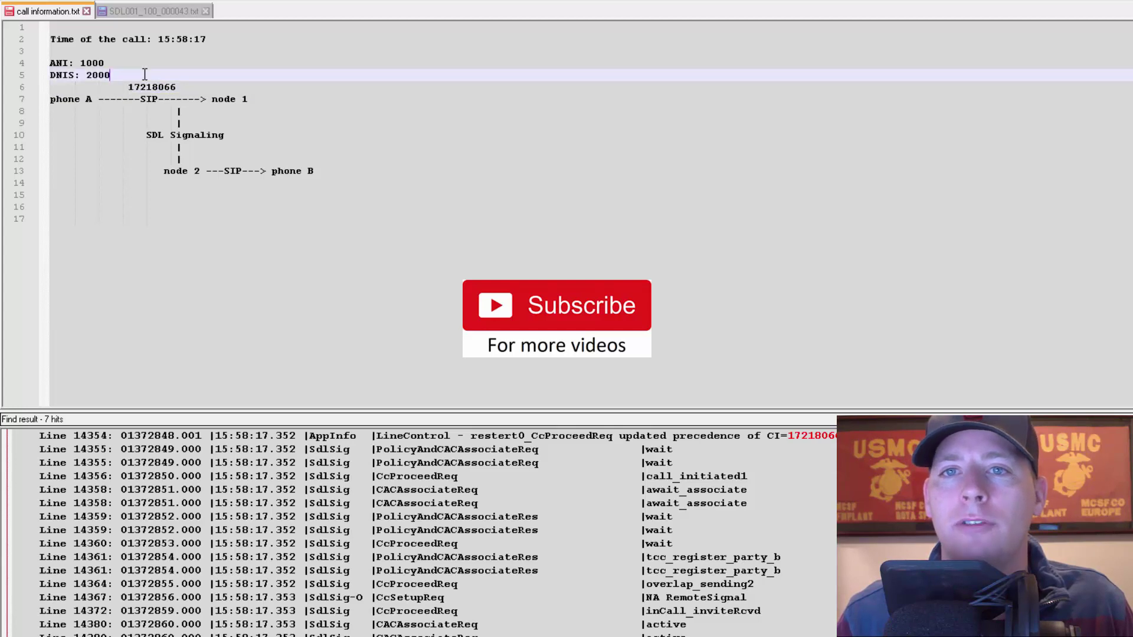
key("Return")
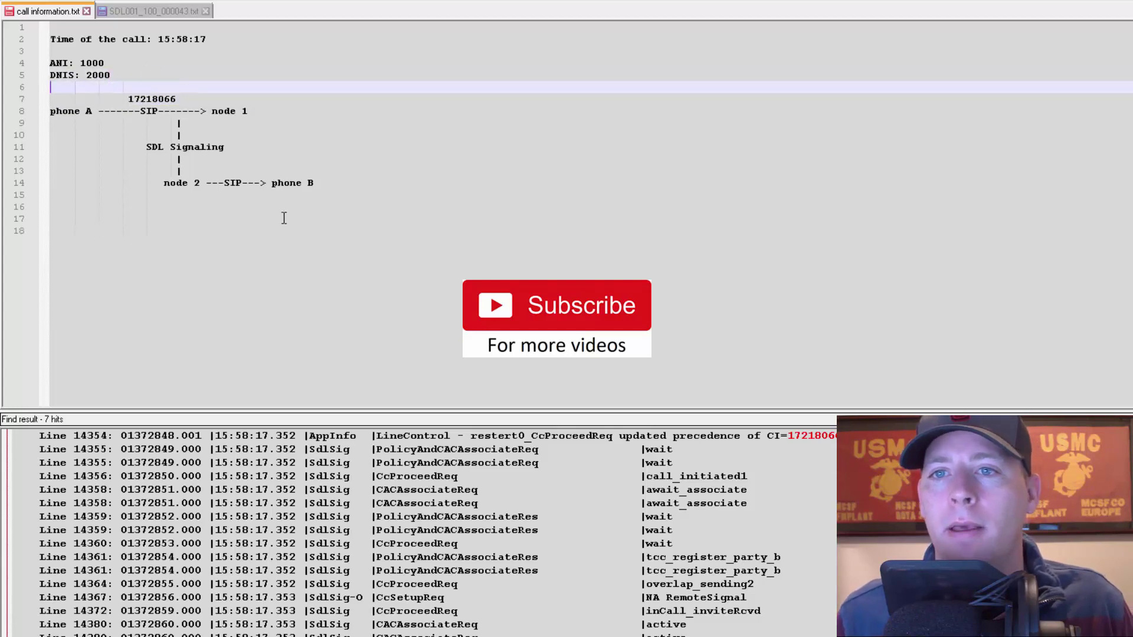
Replace the arrow between node 2 and phone B with the longer "-------SIP------->" arrow from the phone A line.
left_click_drag(100, 111, 201, 111)
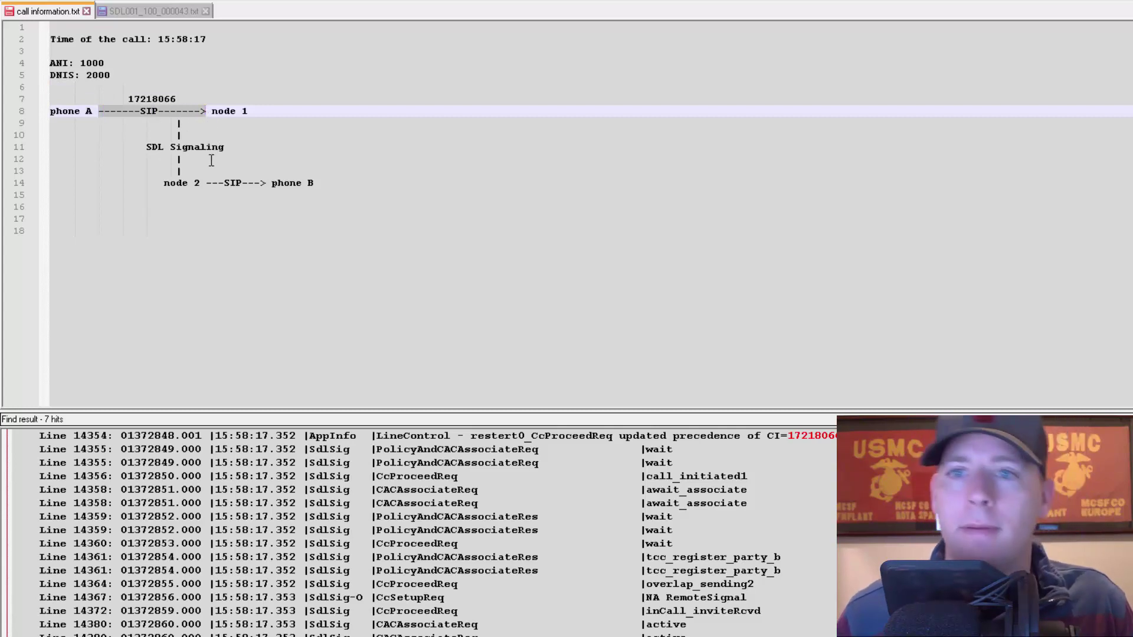
left_click(206, 183)
left_click(260, 183, "shift")
type("-------SIP-------")
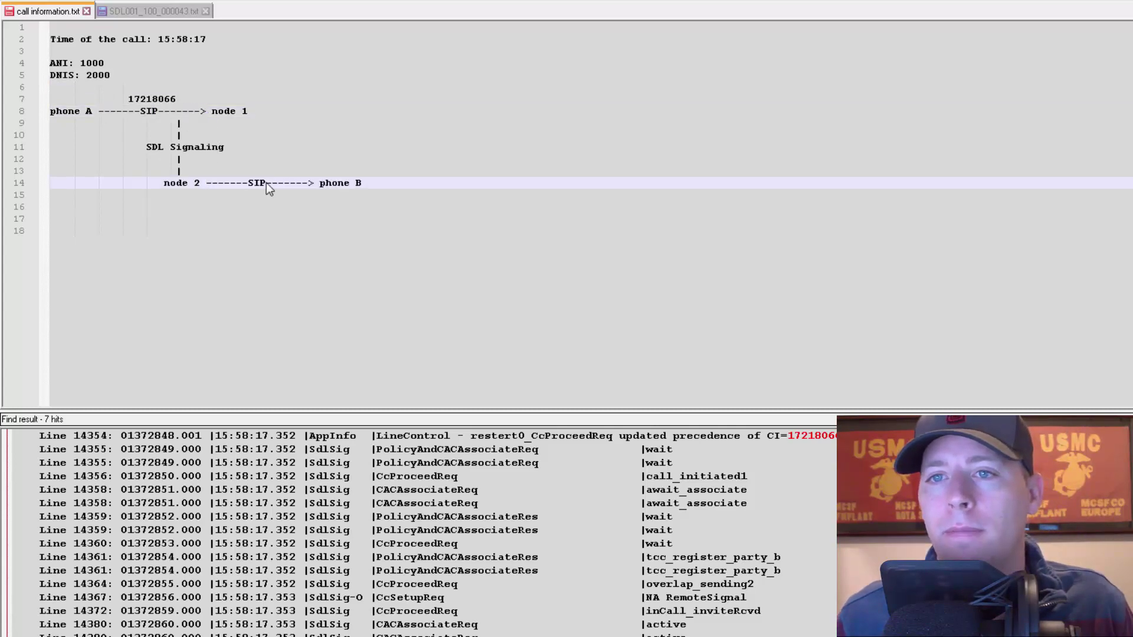
Copy the call identifier 17218067 from the association note in the SDL001 trace and place it beneath the node 2 to phone B arrow.
left_click(155, 12)
double_click(257, 232)
key("ctrl+c")
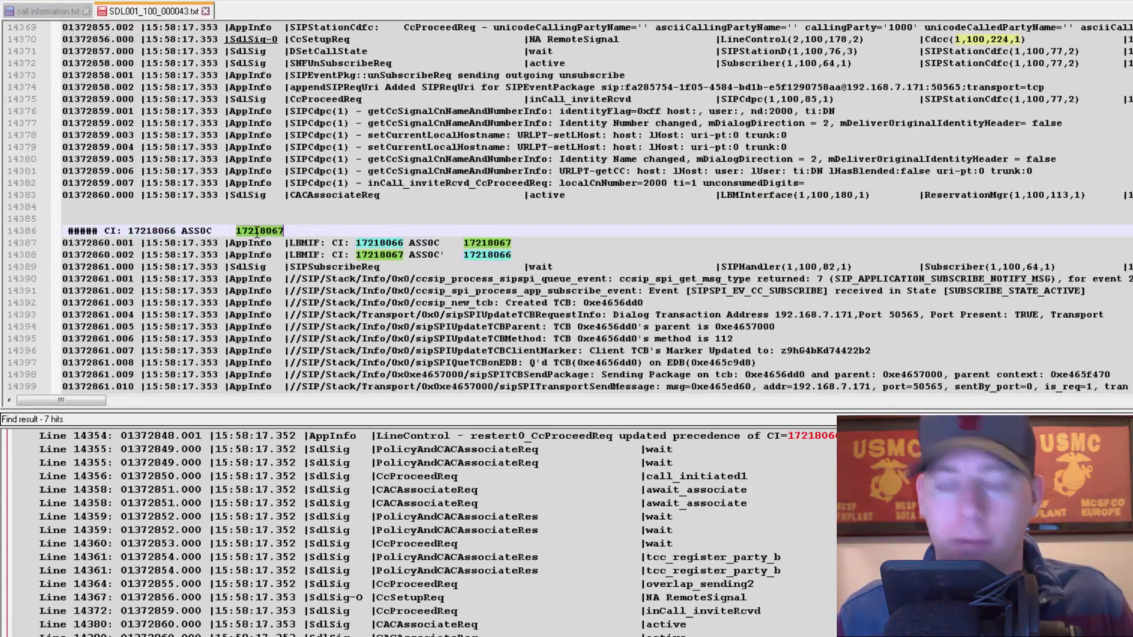
key("ctrl+Tab")
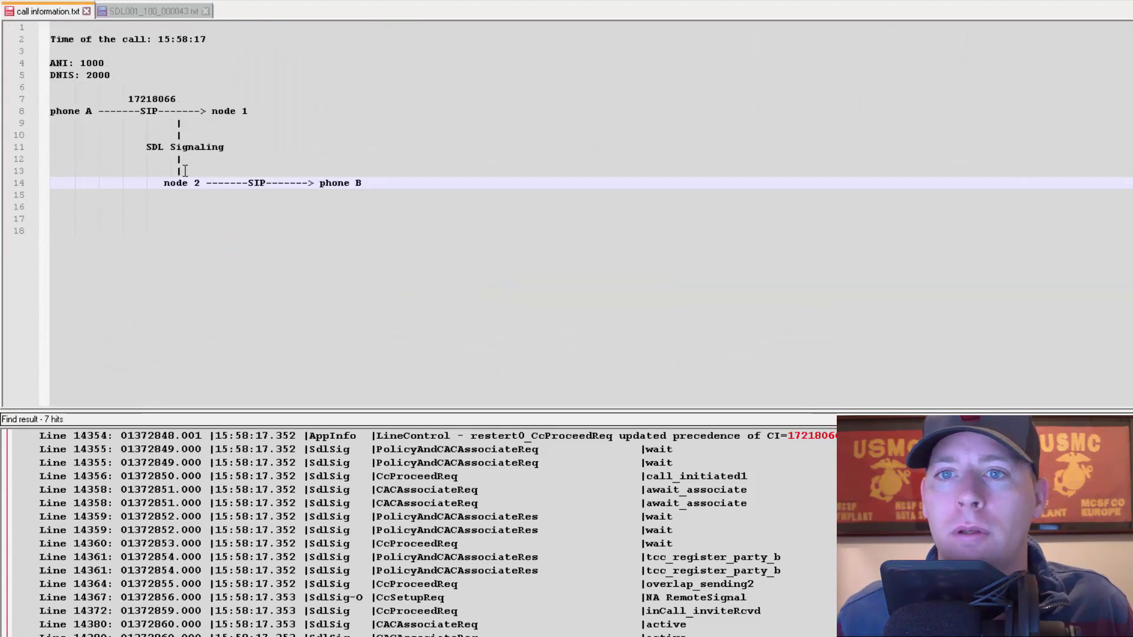
left_click(391, 184)
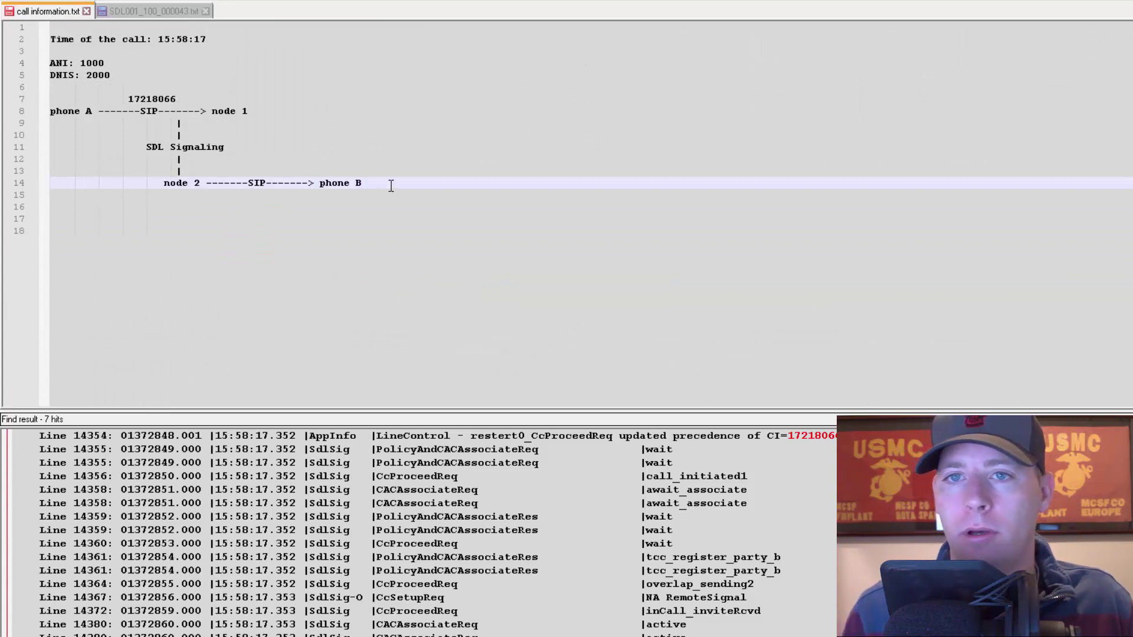
key("Return")
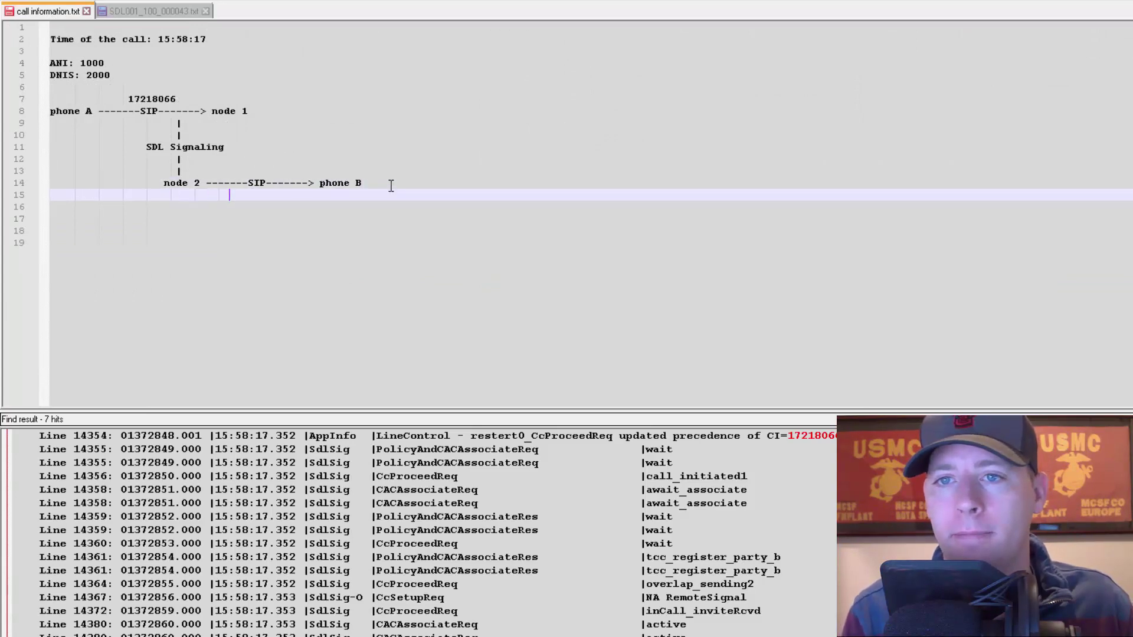
key("ctrl+v")
left_click(402, 222)
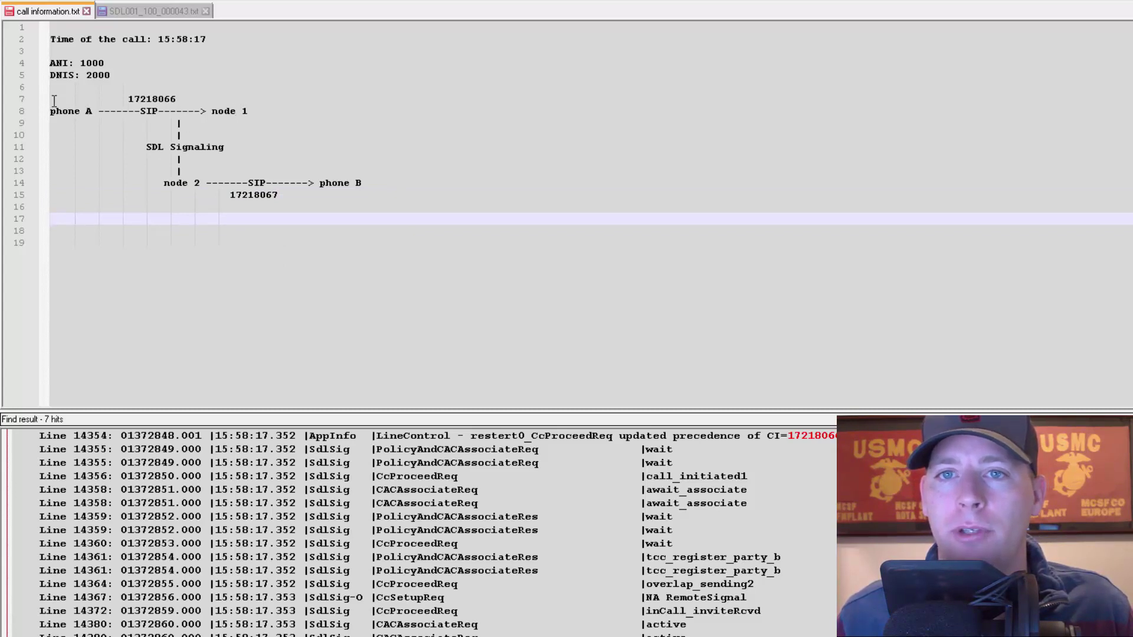
Save the updated call information.txt file with both call identifiers in the diagram.
double_click(254, 195)
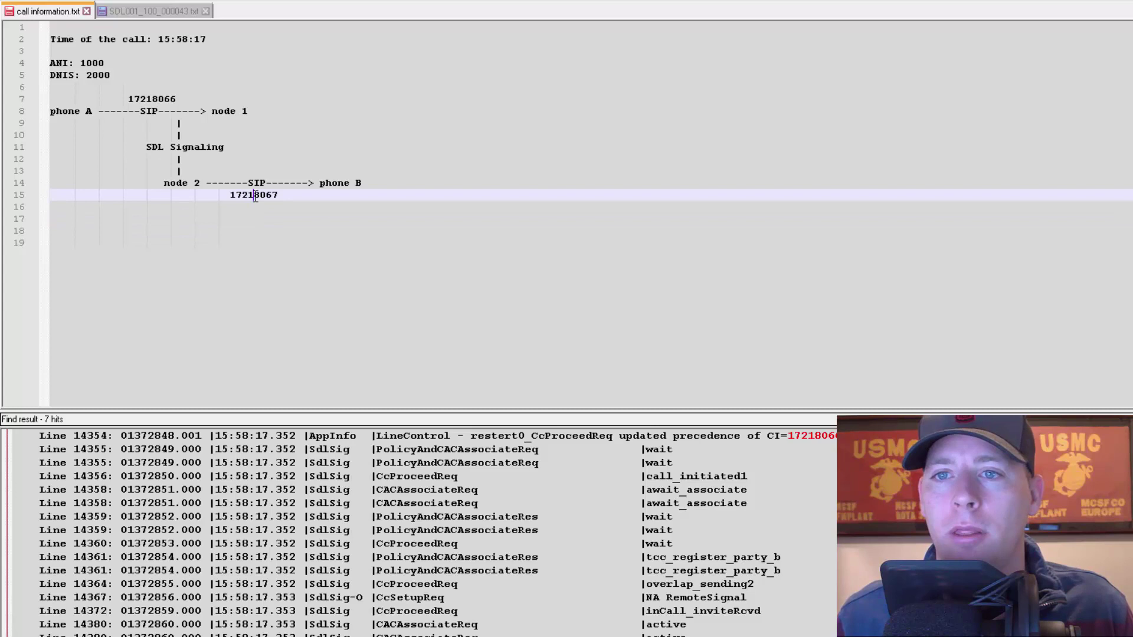
double_click(186, 183)
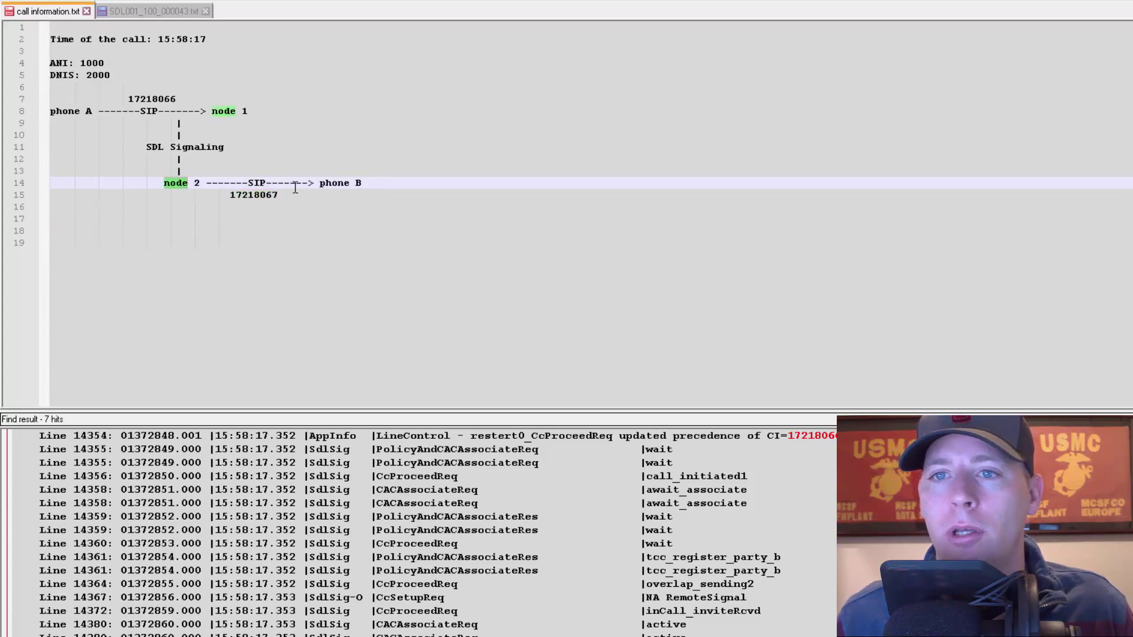
left_click(338, 200)
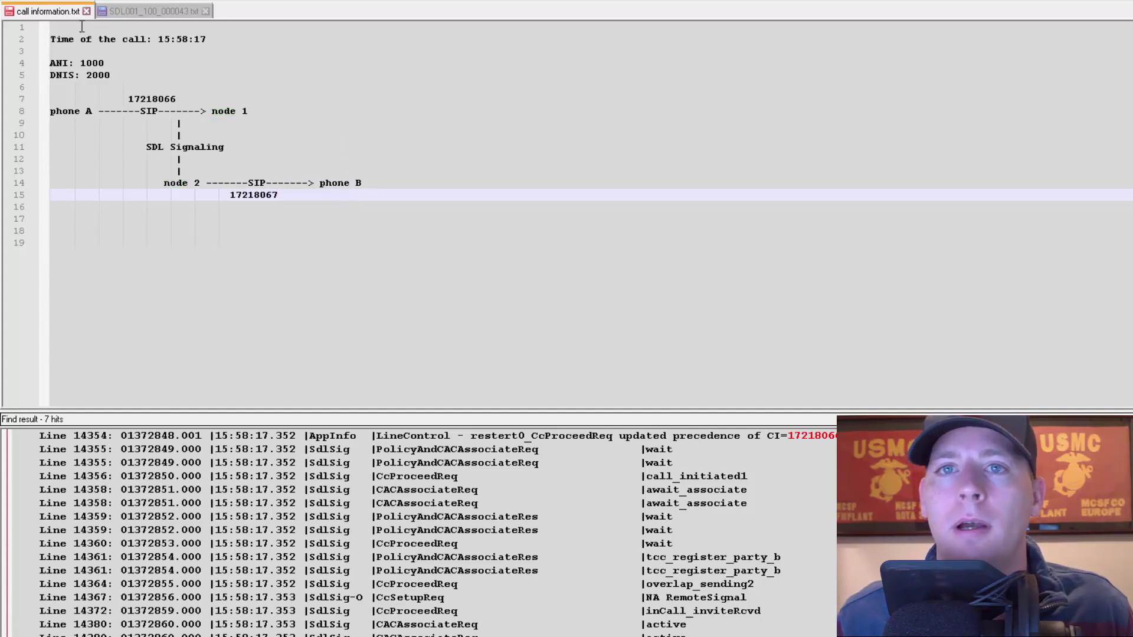
key("ctrl+s")
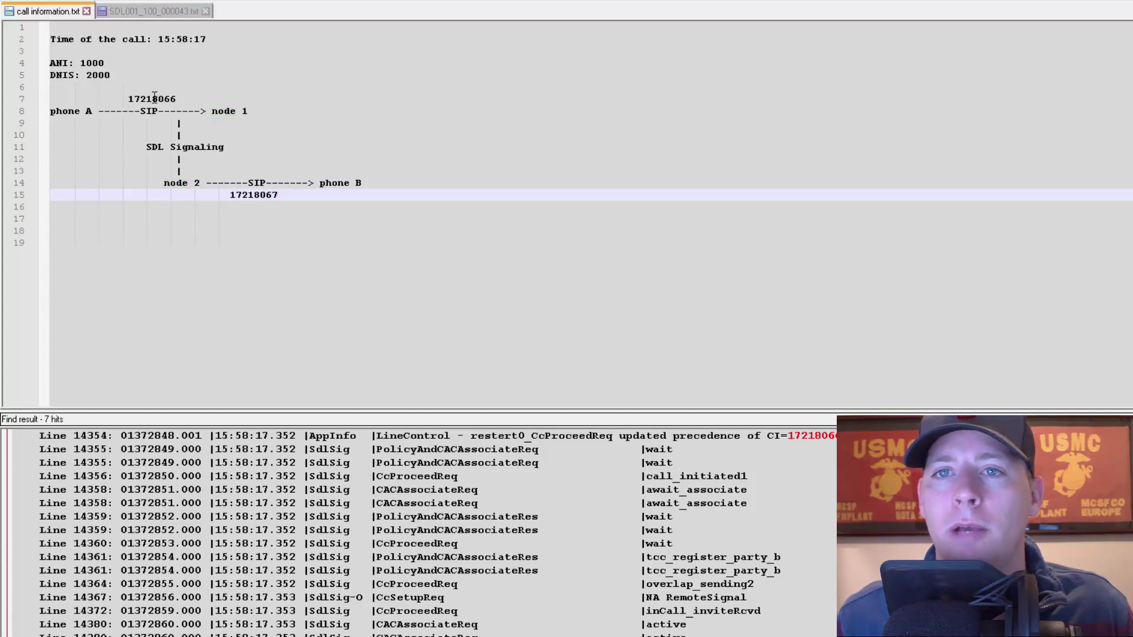
Search all trace files for the call identifier 17218067 from the SDL001 trace and collapse the first file's hits.
key("ctrl+Tab")
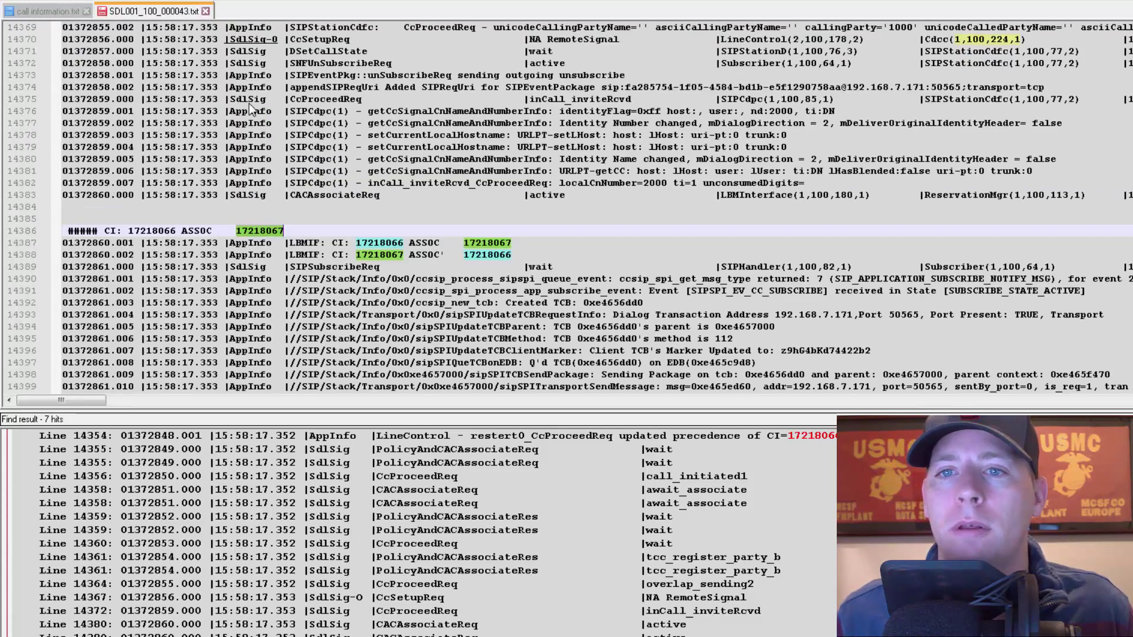
left_click(499, 243)
key("ctrl+f")
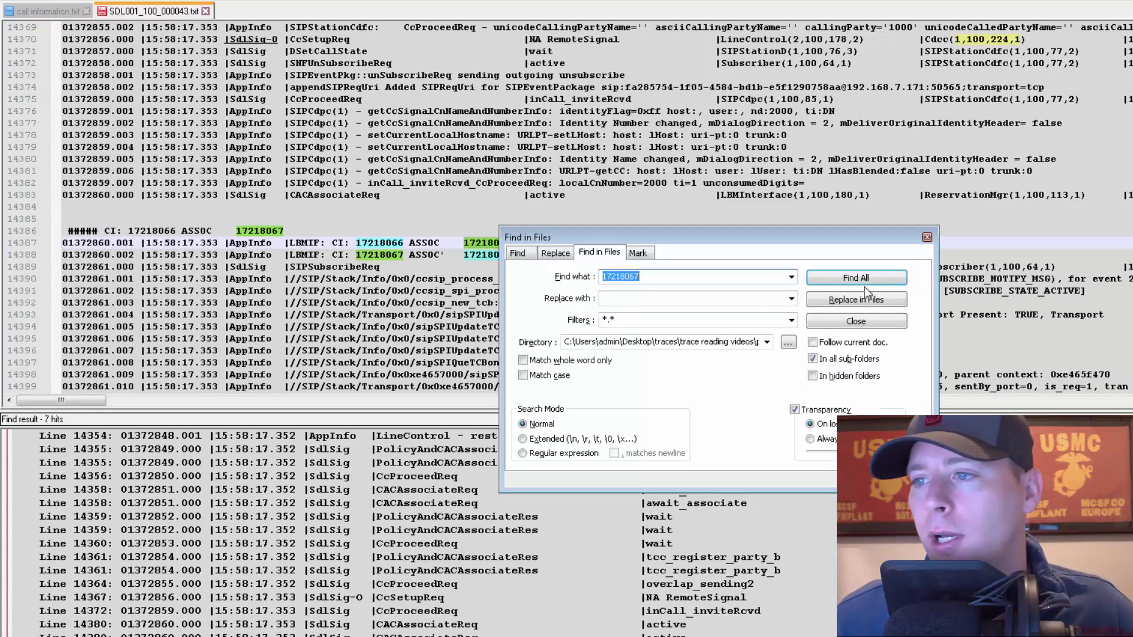
left_click(862, 281)
double_click(455, 448)
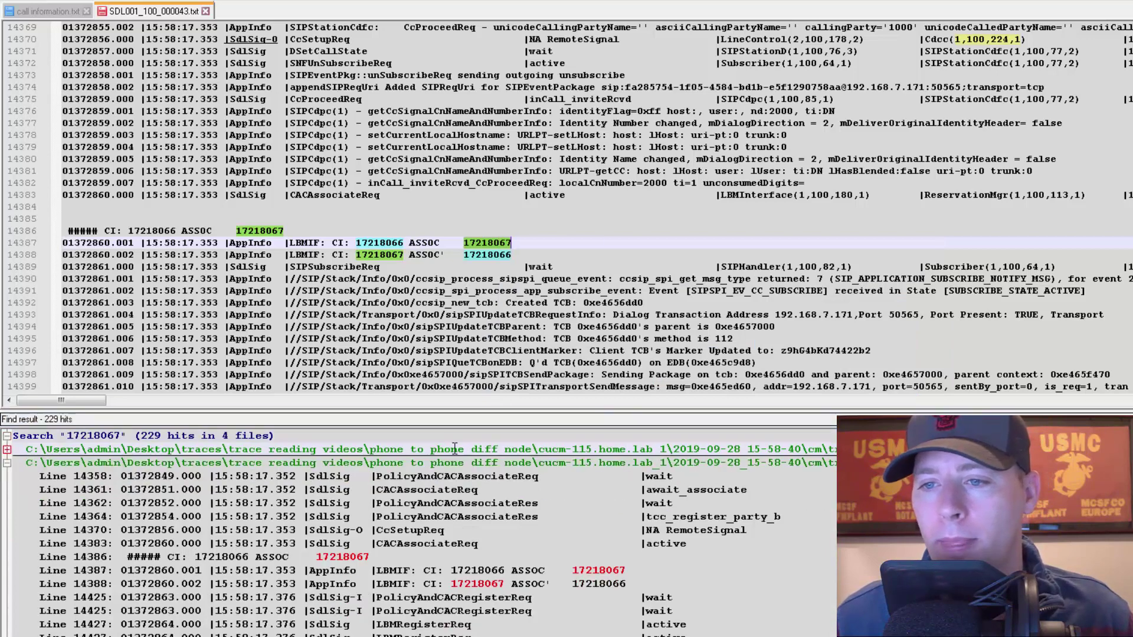
Go through the 17218067 hits to the node 2 trace and open the SIP From header hit at line 4695.
scroll(473, 541, "down", 9)
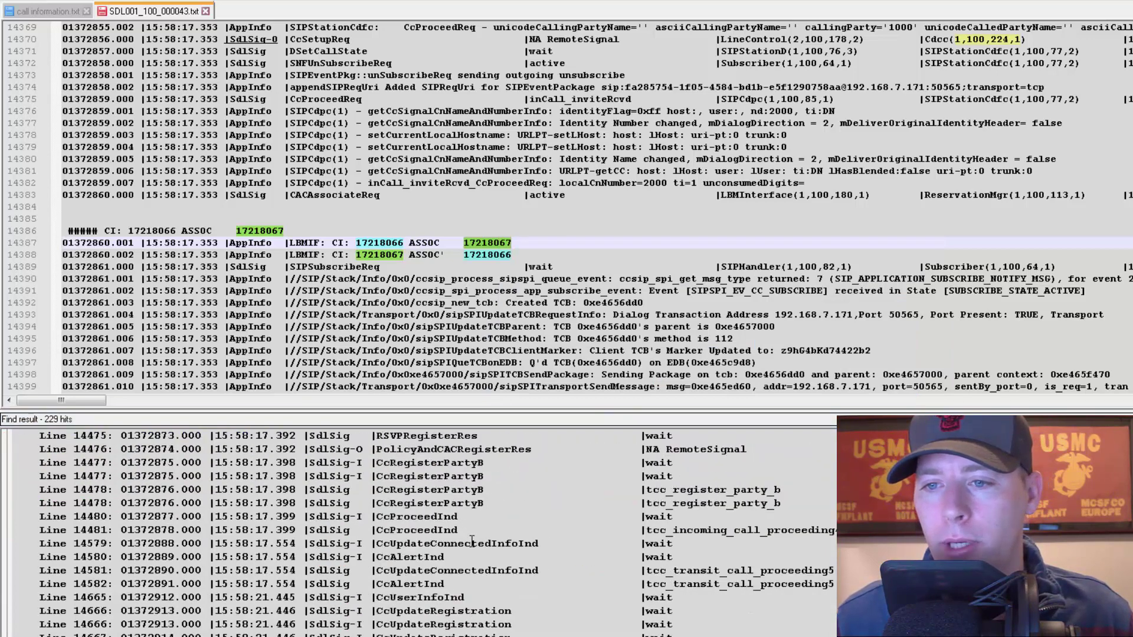
scroll(472, 541, "down", 8)
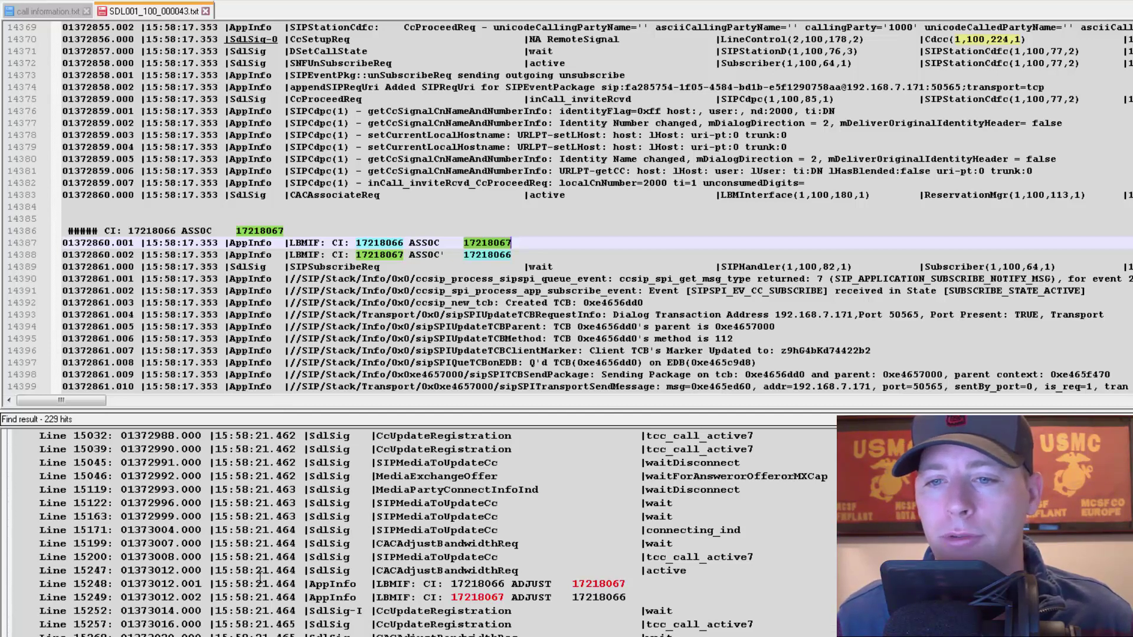
scroll(260, 576, "down", 10)
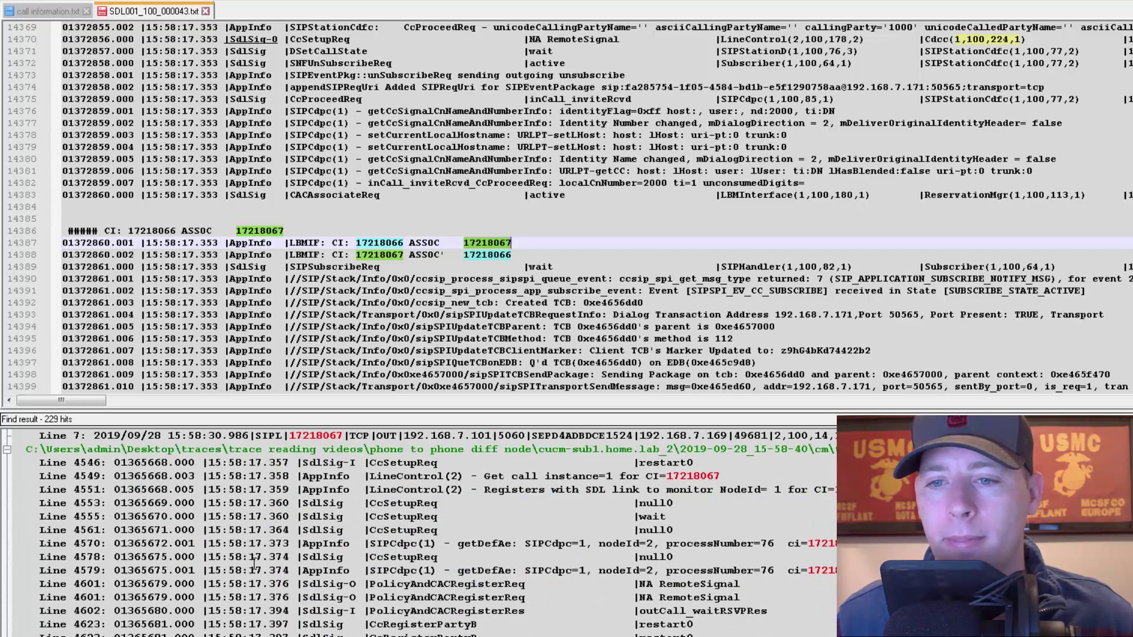
scroll(255, 564, "down", 1)
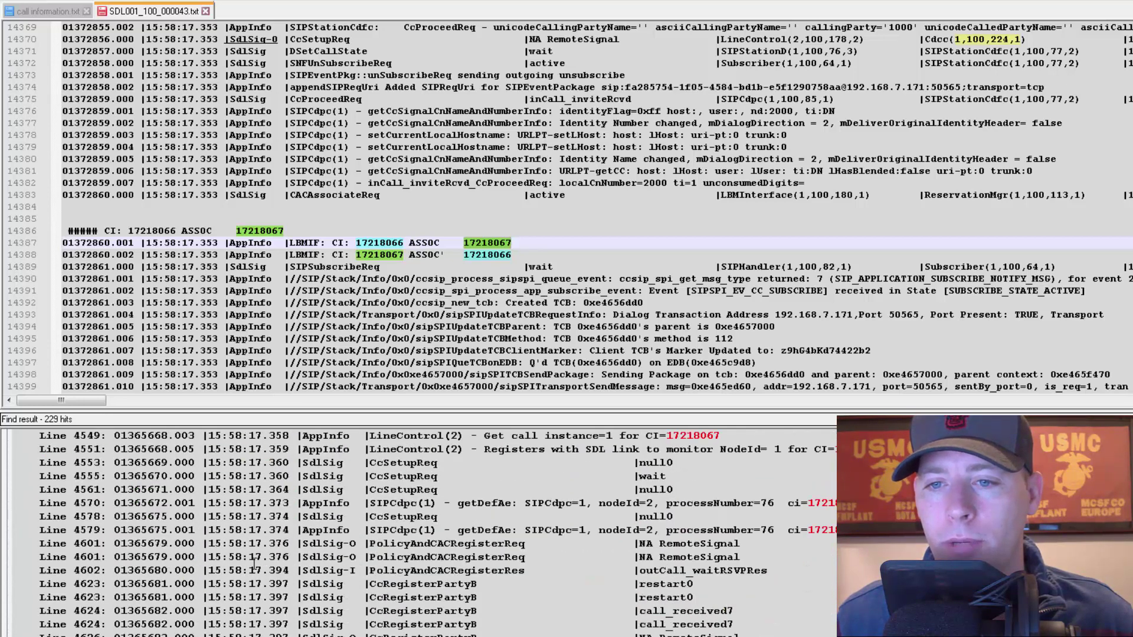
scroll(255, 563, "down", 4)
double_click(240, 546)
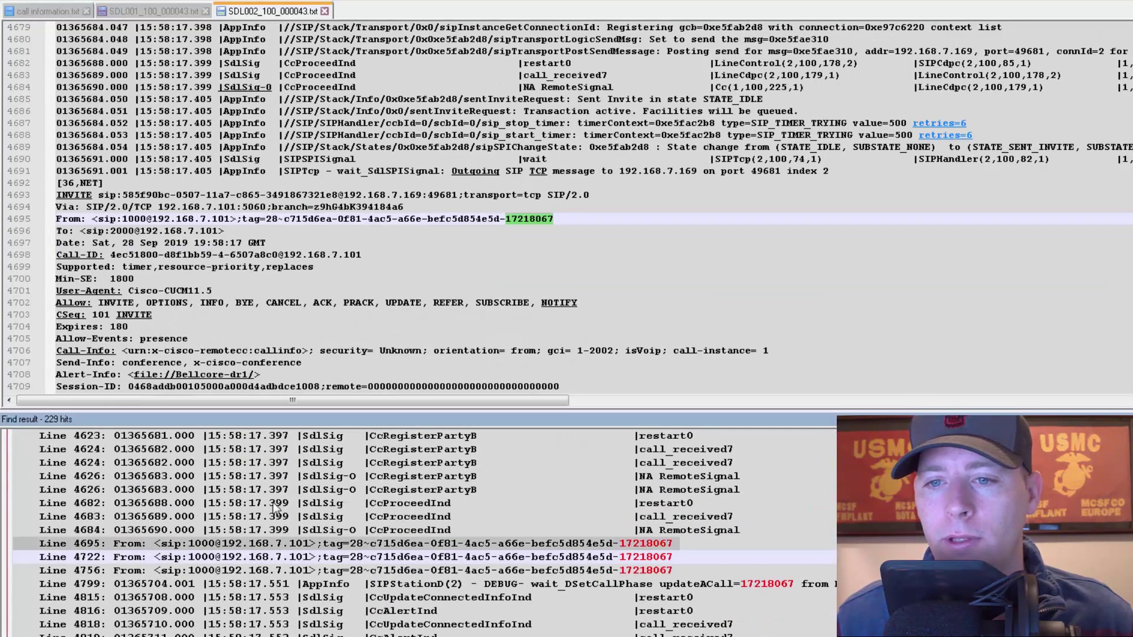
Insert blank lines above the outgoing SIP INVITE message and add the note "##### outbound invite to phone B" directly above it.
double_click(488, 172)
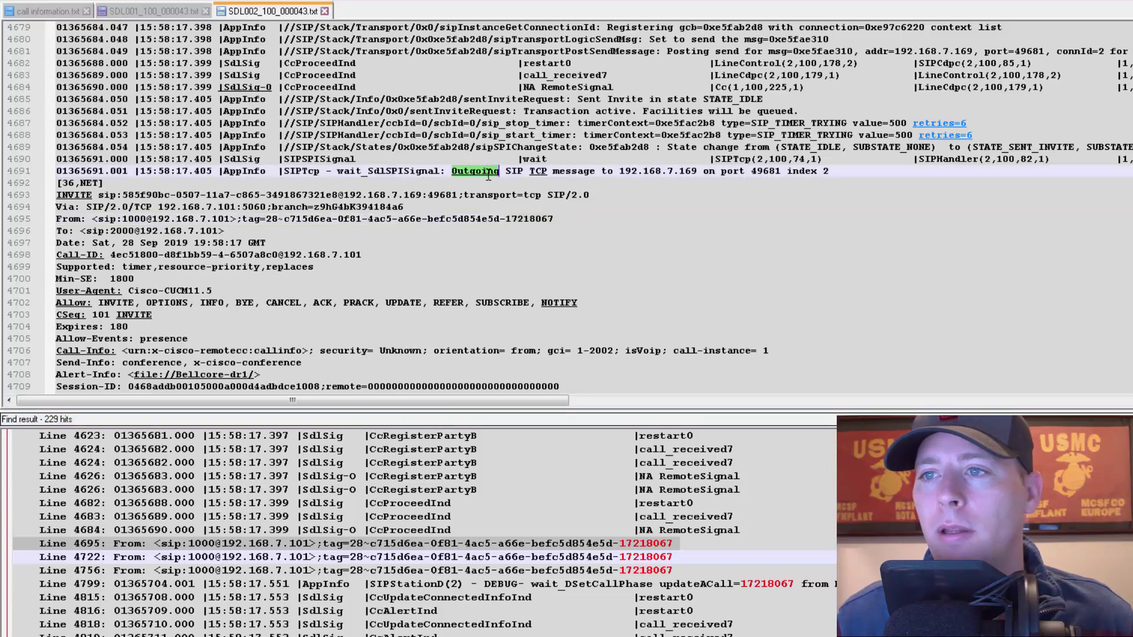
left_click(57, 171)
key("Return")
key("Return")
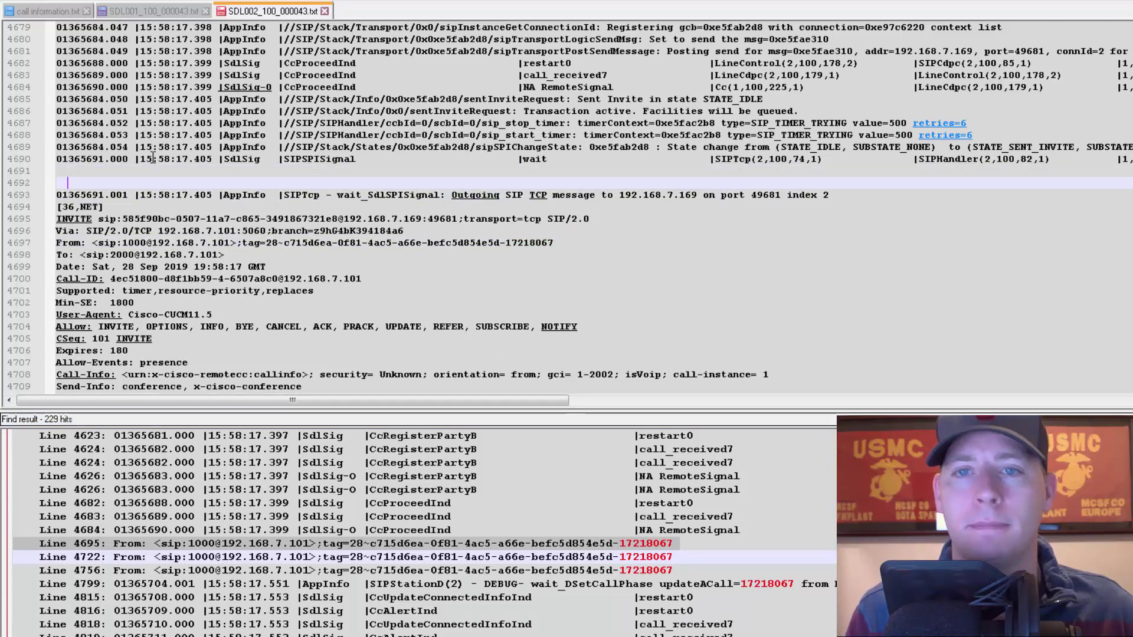
type("##### ")
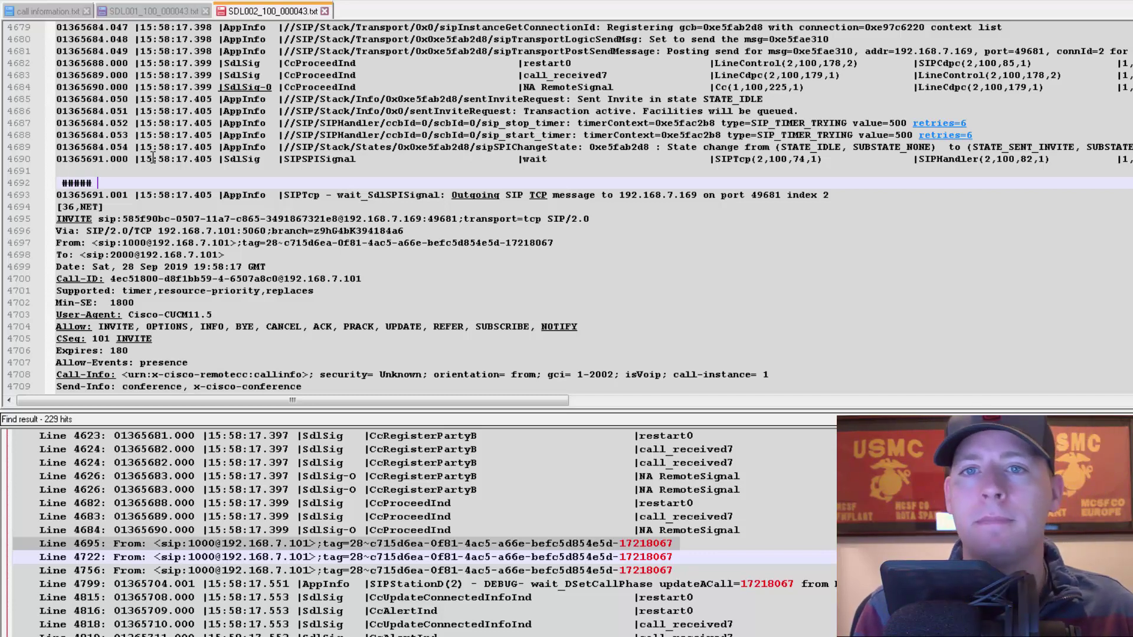
type("outbound invi")
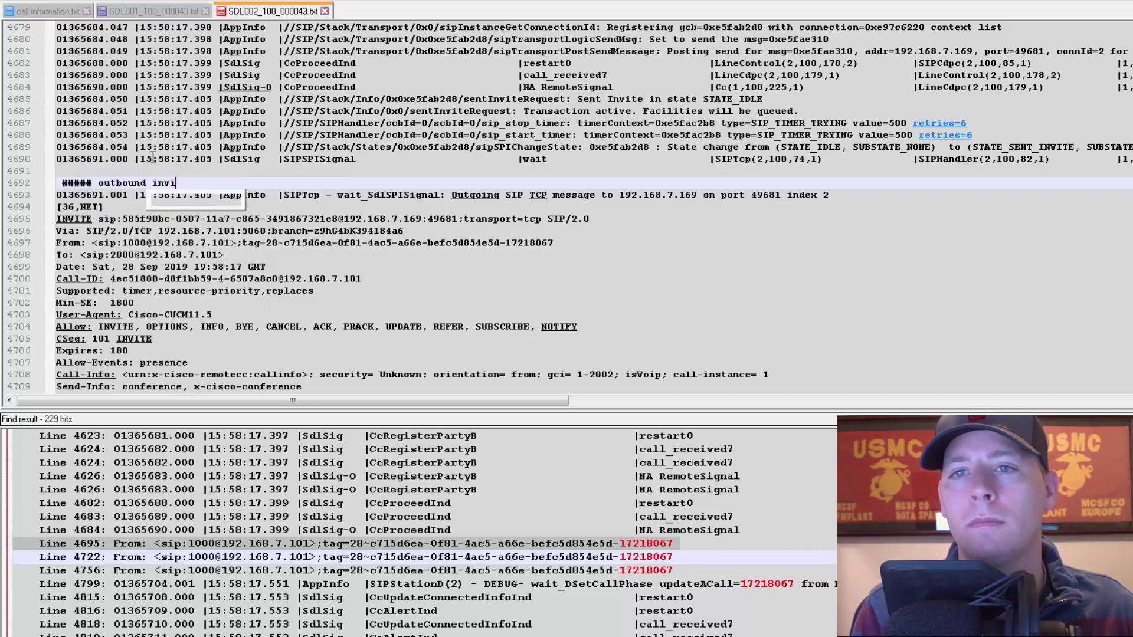
type("te to phone b")
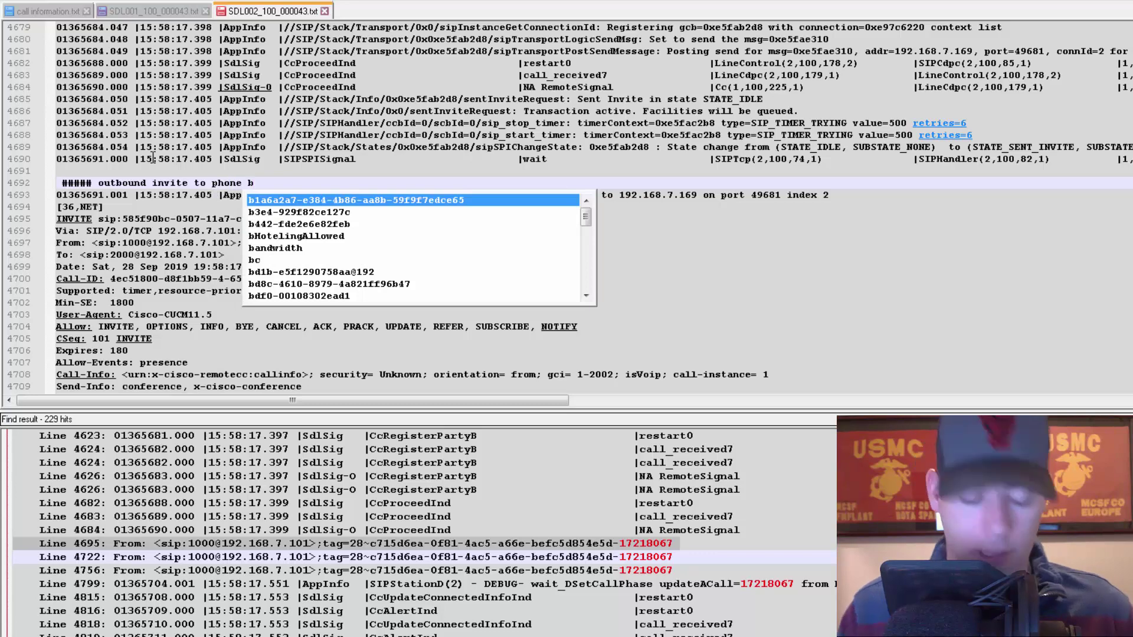
key("BackSpace")
type("B")
key("Escape")
key("Down")
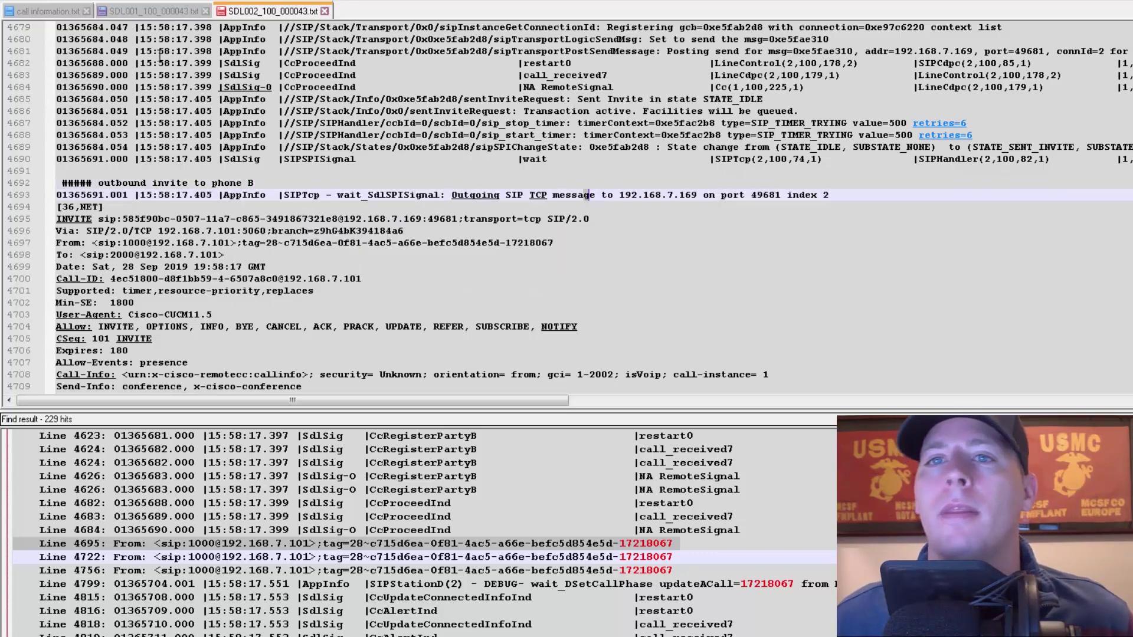
Search all trace files for the note marker "#####" and view the outbound invite to phone B.
double_click(77, 183)
key("ctrl+shift+f")
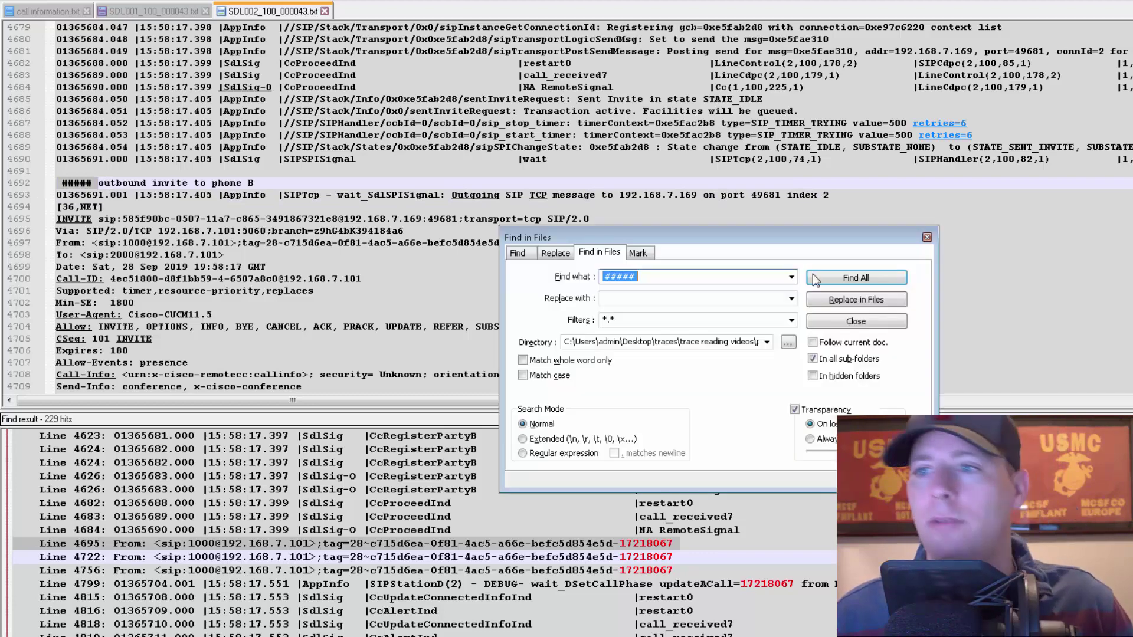
left_click(856, 278)
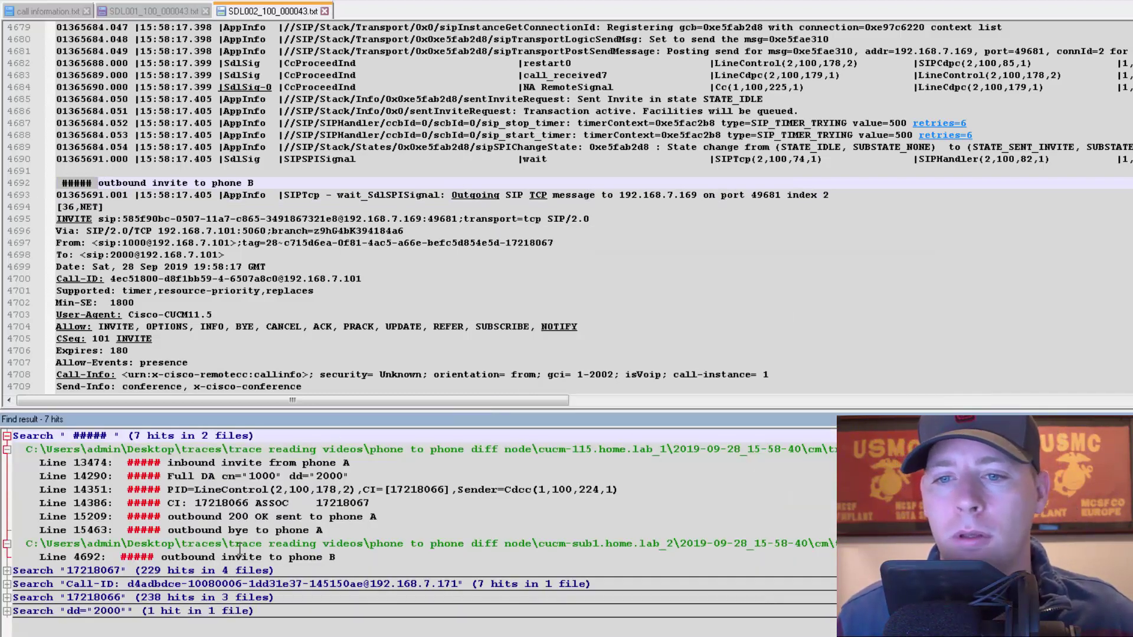
left_click(293, 562)
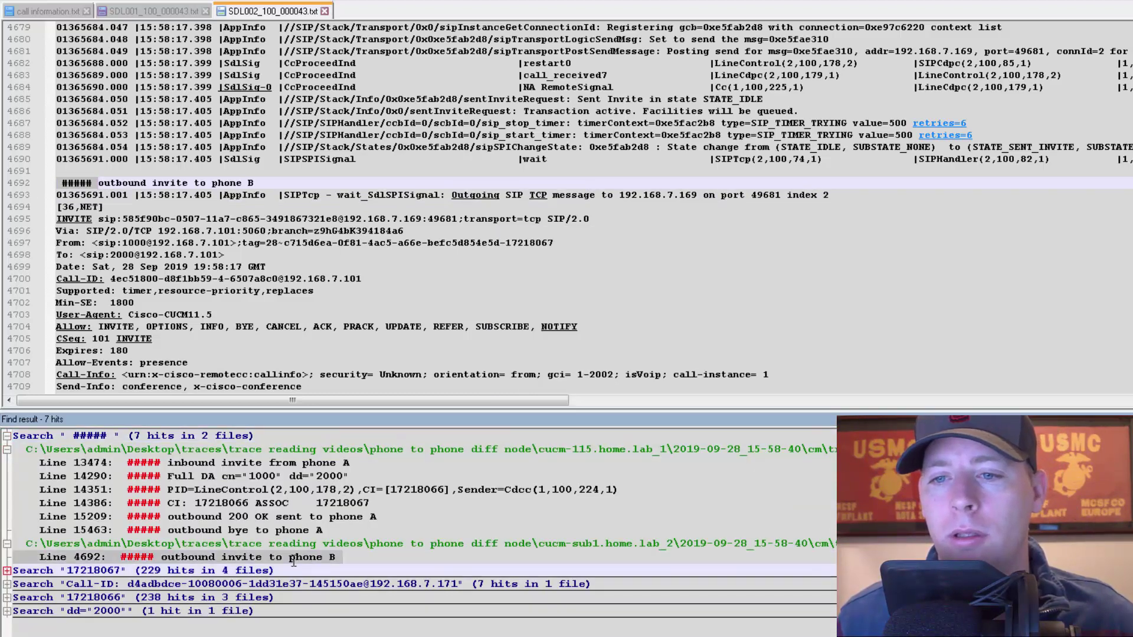
scroll(371, 304, "down", 6)
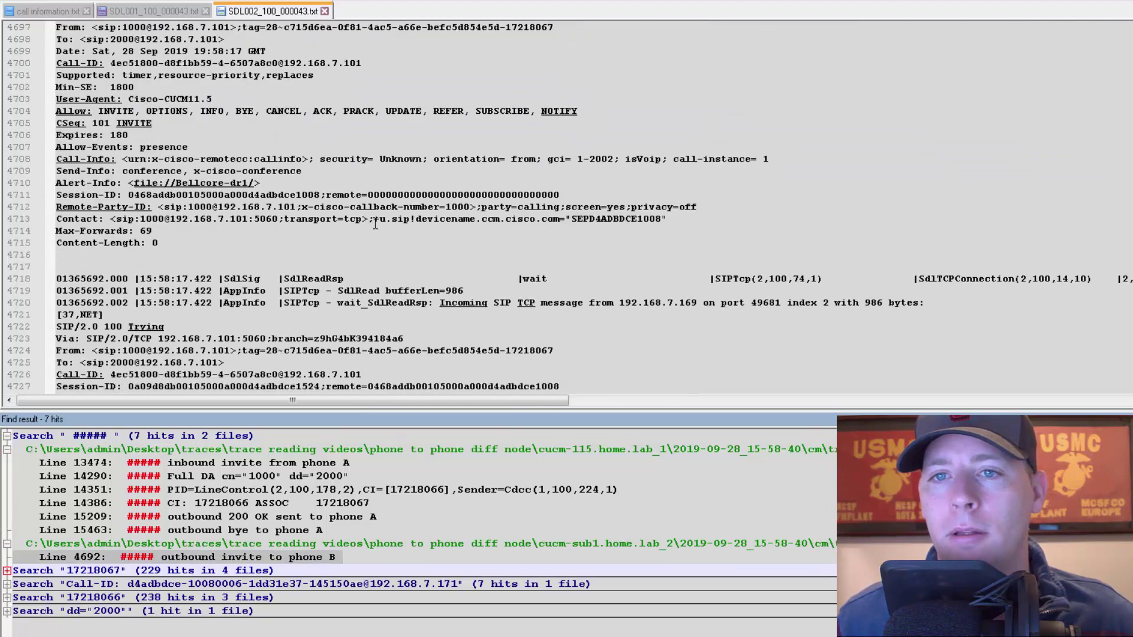
Compare the SDP body of the inbound invite from phone A with the content of the outbound invite to phone B.
double_click(208, 462)
scroll(285, 172, "down", 3)
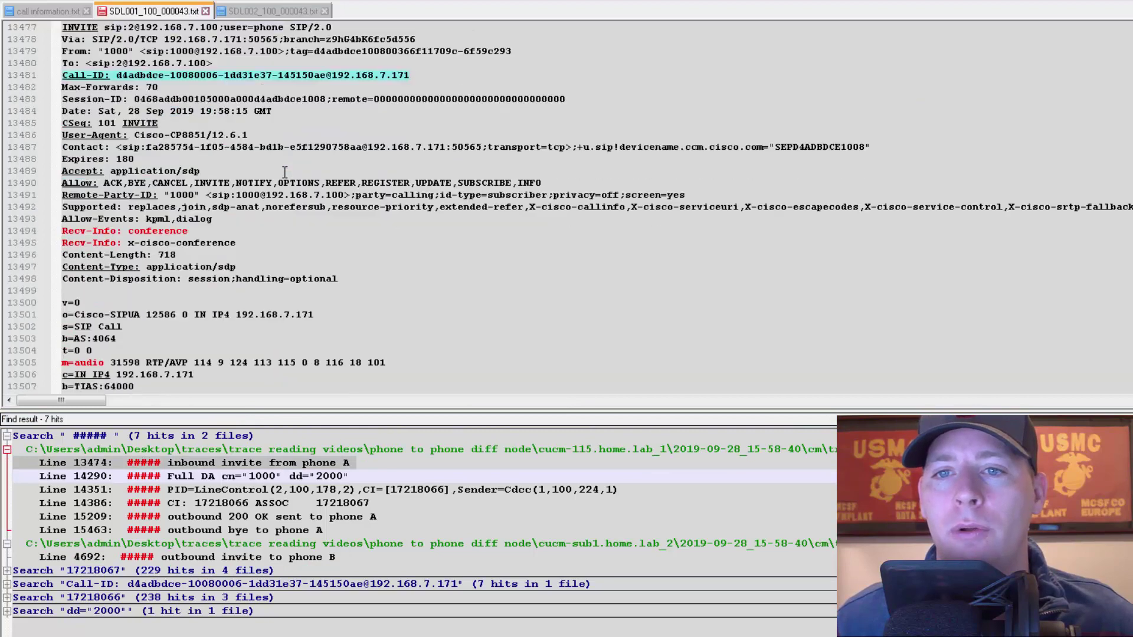
scroll(285, 172, "down", 8)
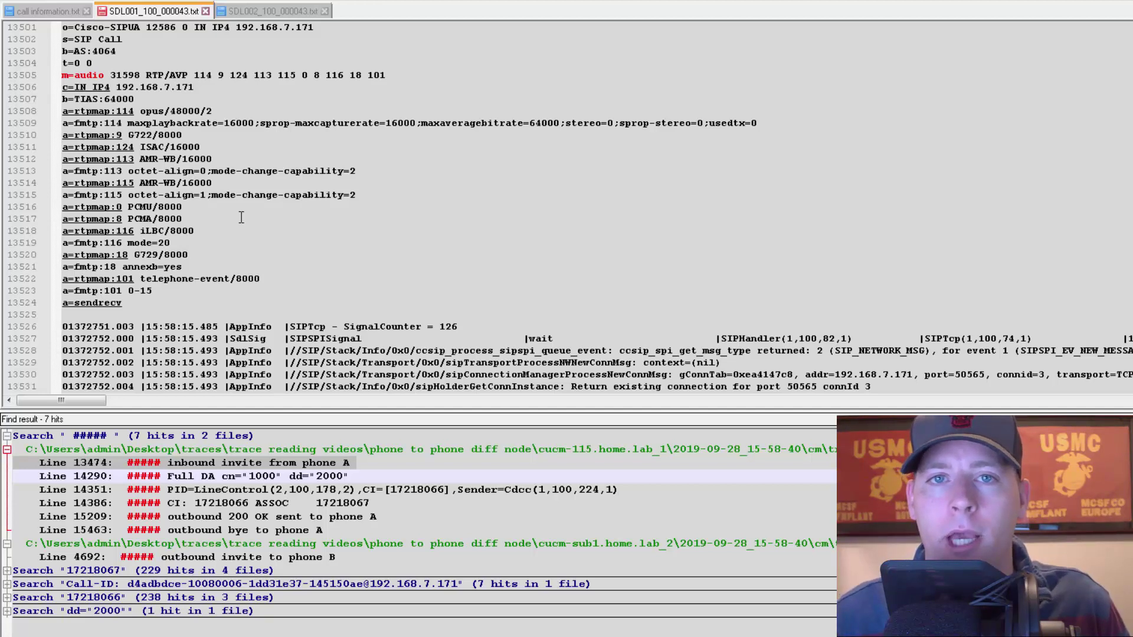
left_click_drag(129, 313, 62, 27)
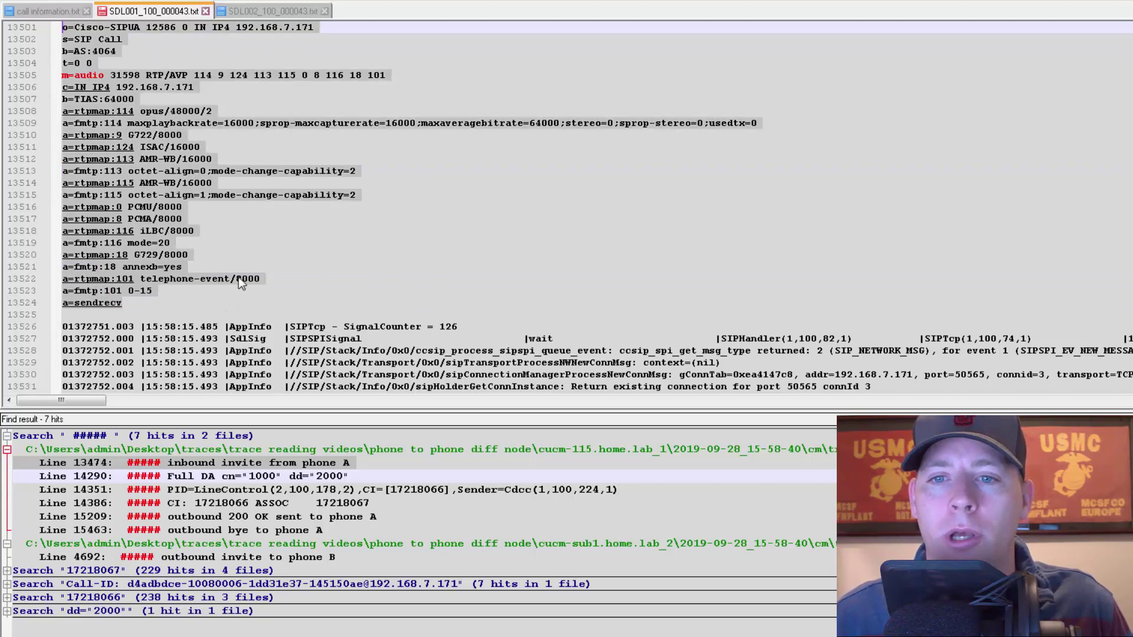
double_click(177, 557)
scroll(184, 322, "down", 2)
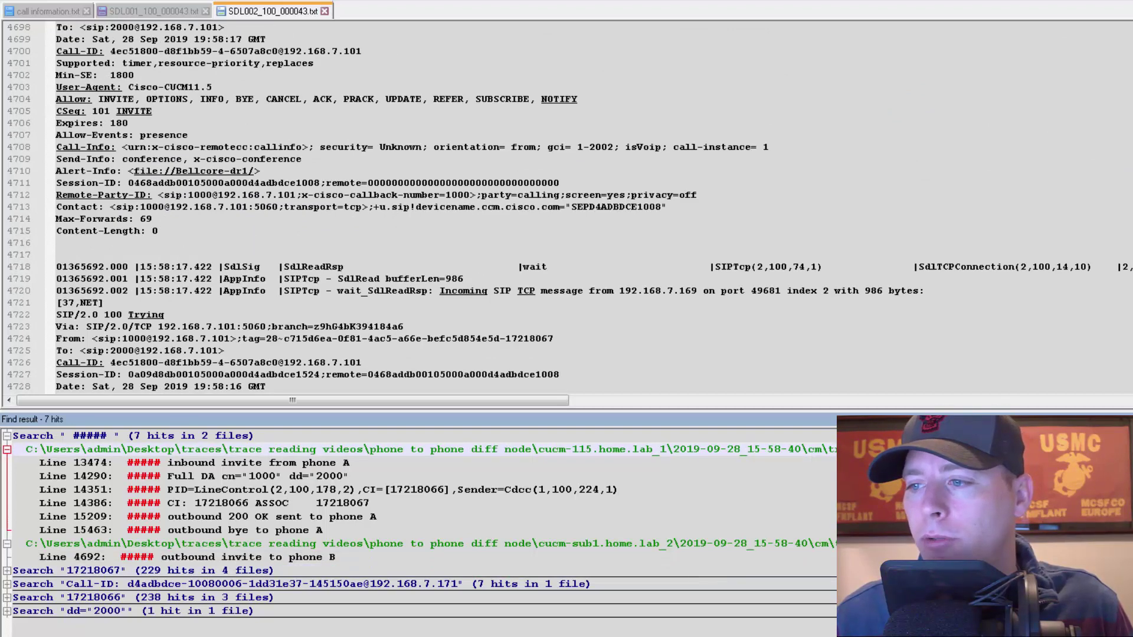
Compare the trace file and node names, SDL001 on cucm-115 and SDL002 on cucm-sub1, in the note search results.
left_click_drag(924, 449, 966, 449)
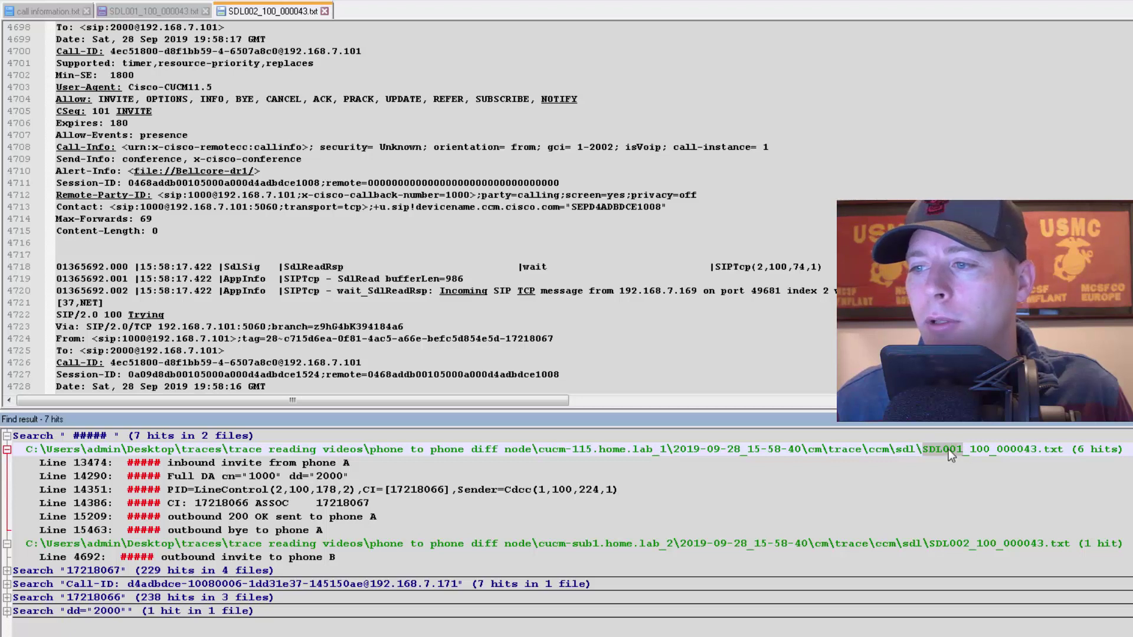
left_click_drag(930, 543, 971, 546)
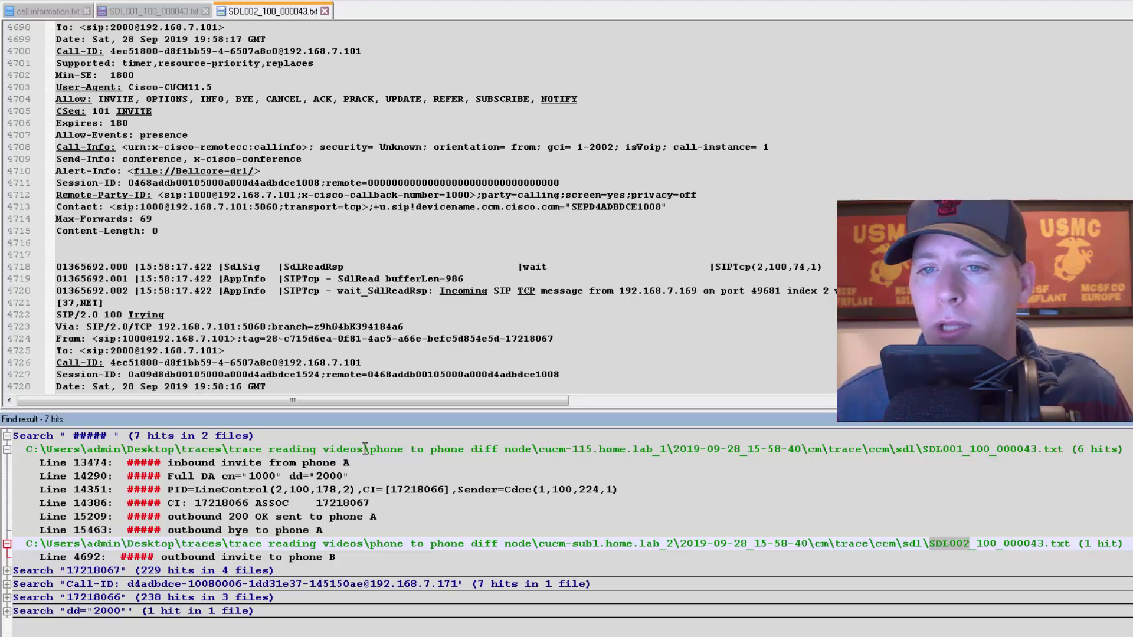
left_click_drag(538, 447, 667, 451)
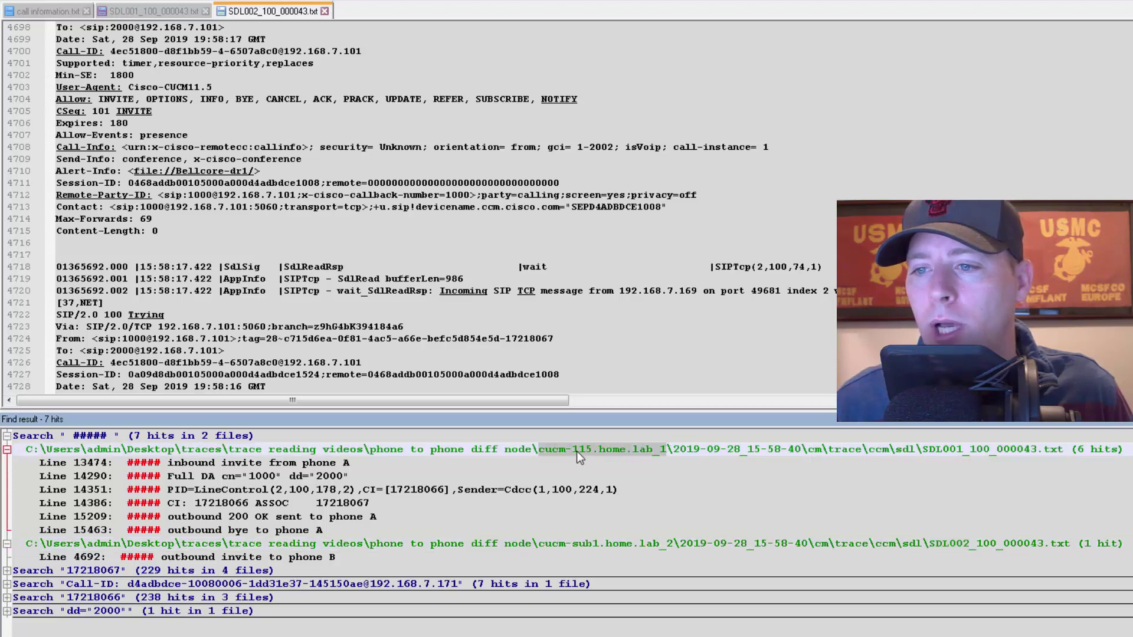
left_click_drag(539, 543, 594, 543)
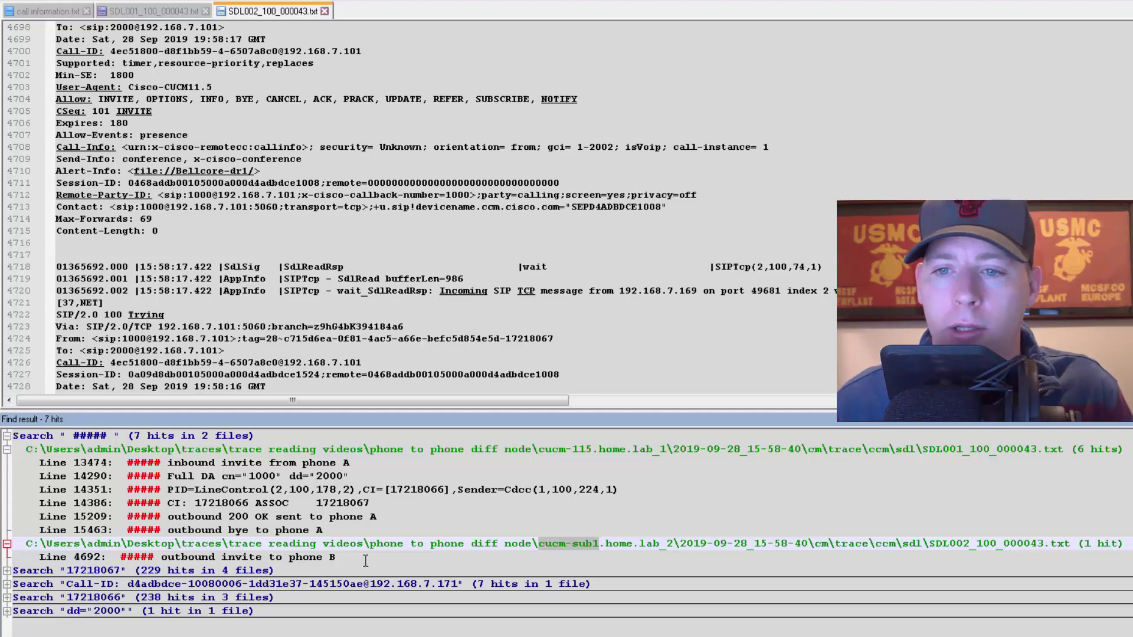
Open the "outbound invite to phone B" hit and mark the INVITE's Call-ID value using the 2nd token style.
double_click(315, 555)
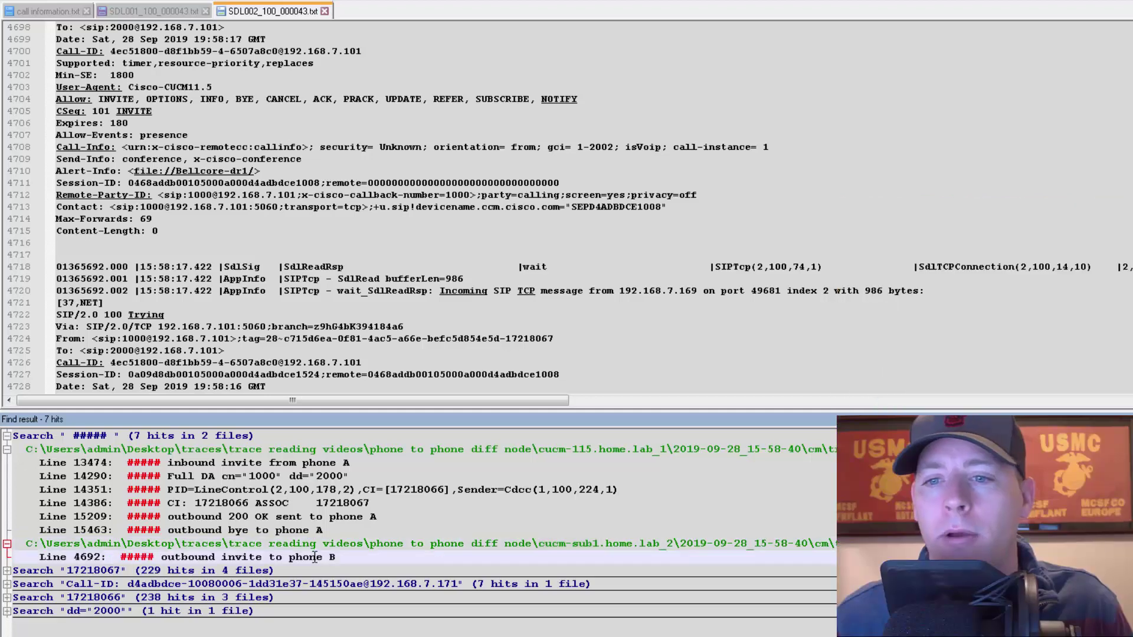
left_click_drag(361, 303, 111, 303)
right_click(120, 307)
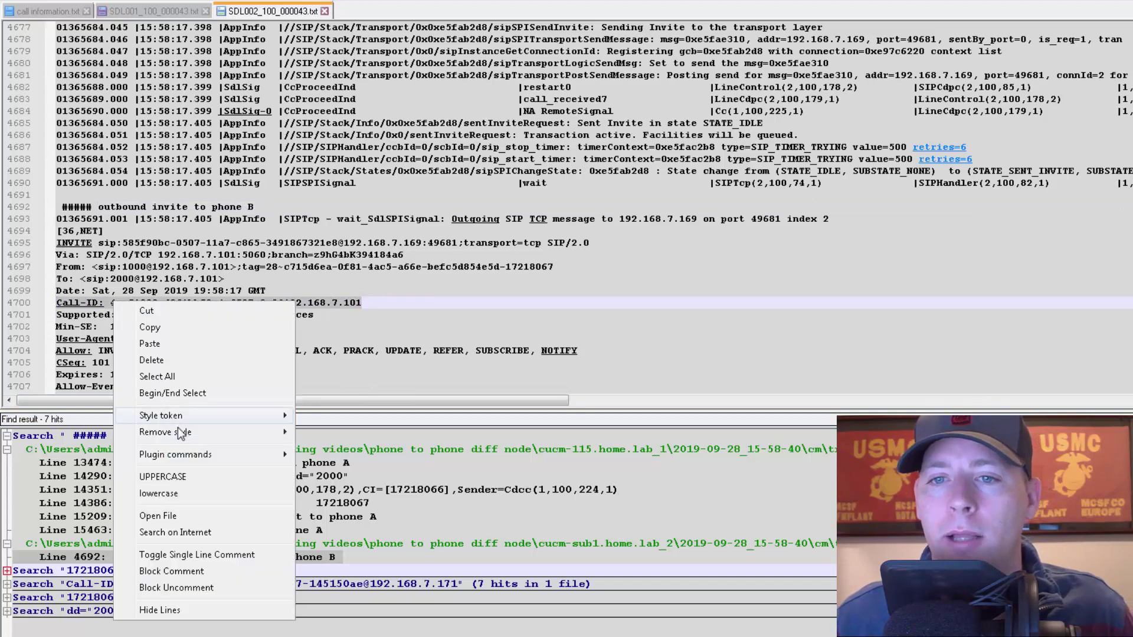
mouse_move(259, 417)
left_click(354, 433)
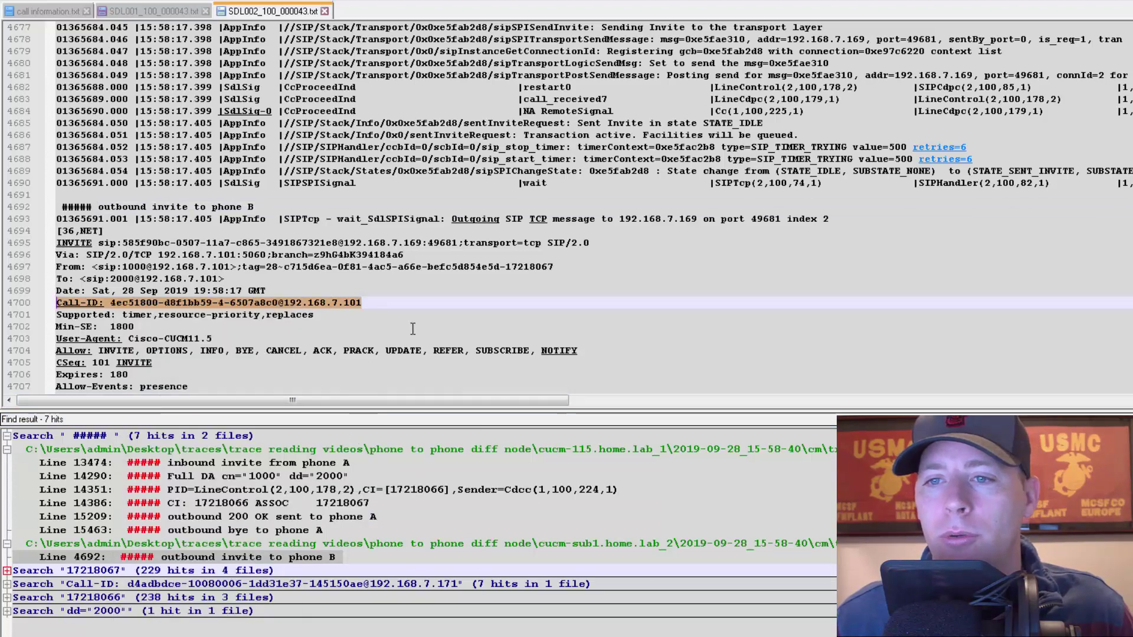
Search all trace files for the outbound invite's full Call-ID line and go through the hits to the 200 OK at line 4838.
left_click_drag(362, 303, 53, 302)
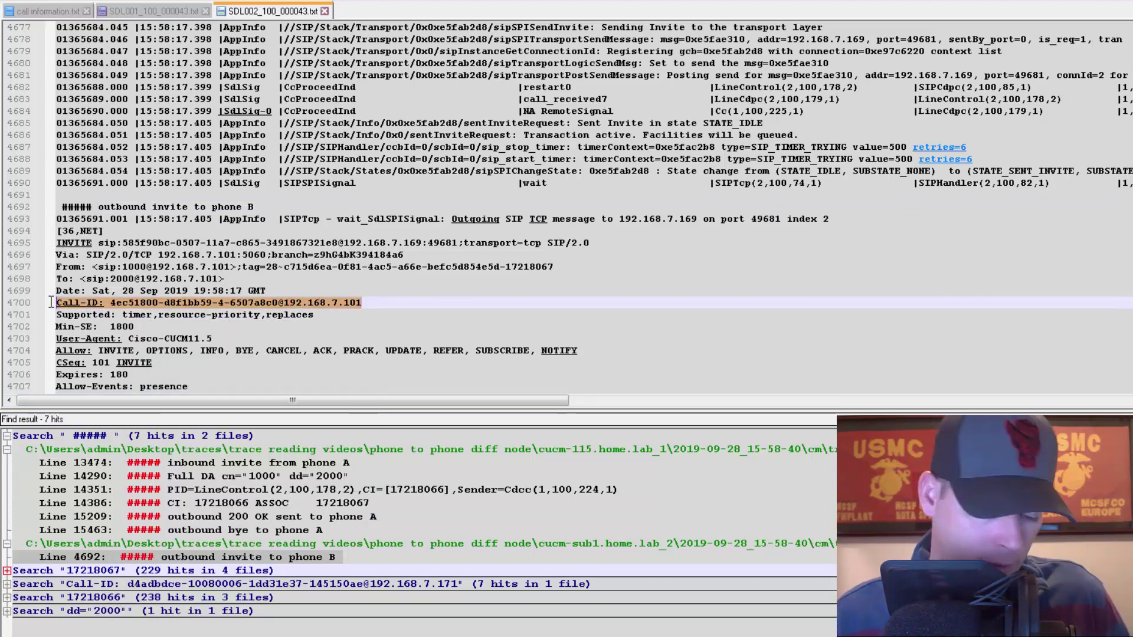
key("ctrl+shift+f")
key("Return")
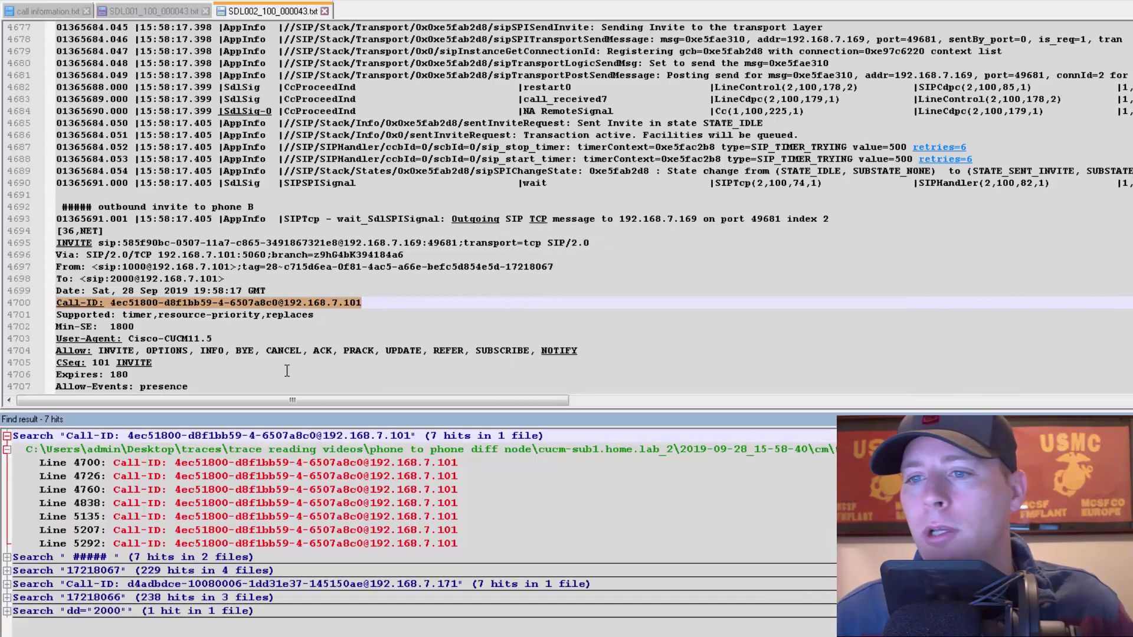
double_click(317, 476)
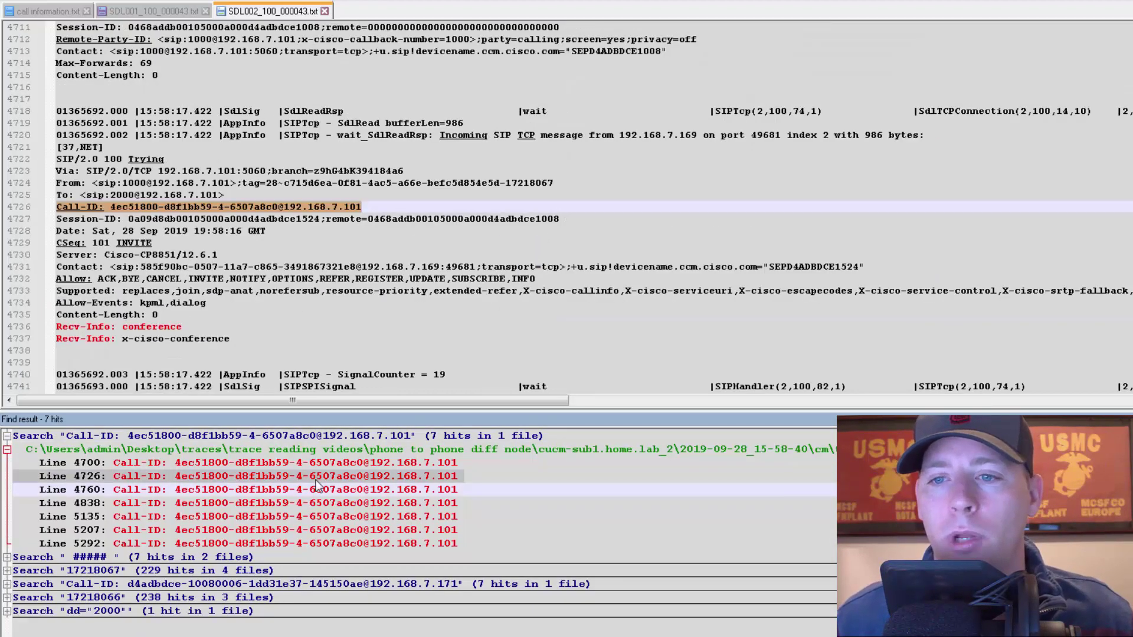
double_click(320, 491)
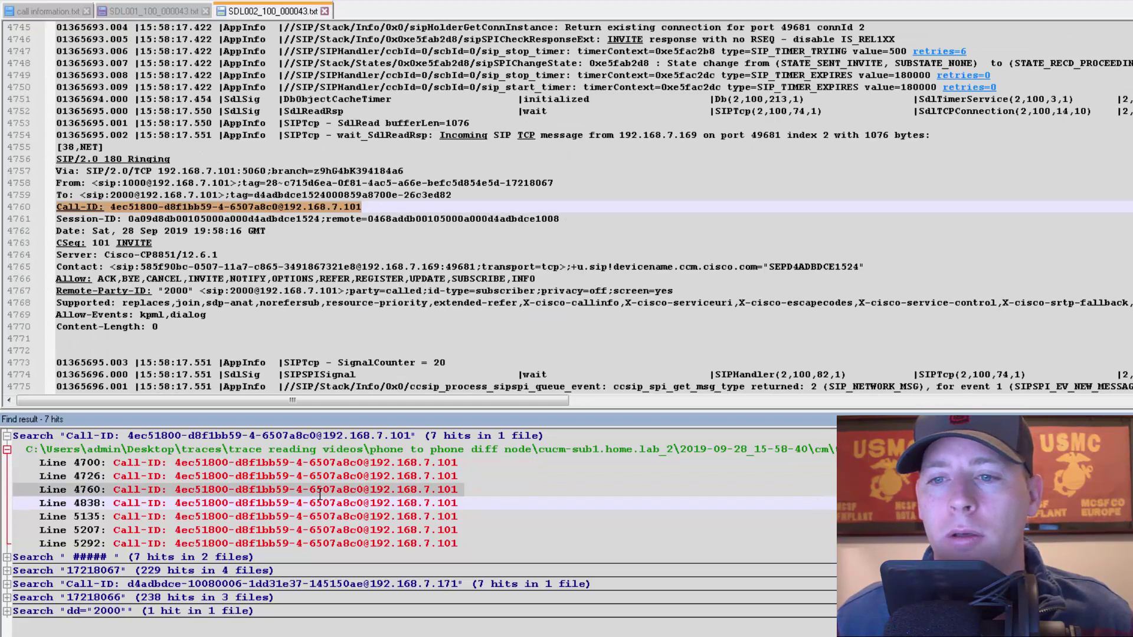
double_click(314, 503)
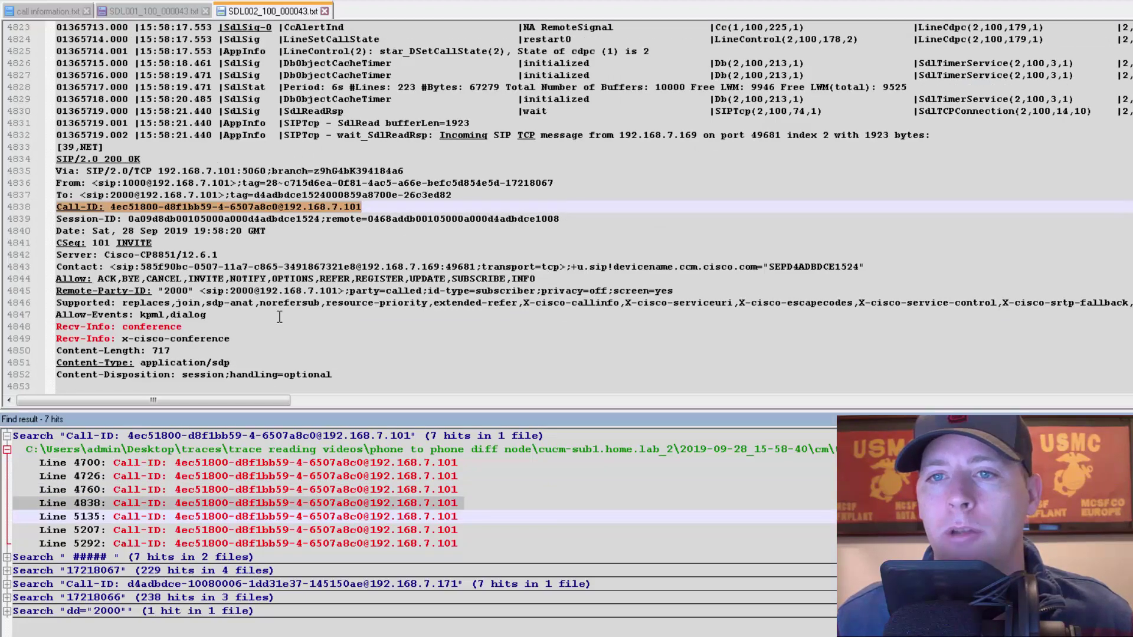
Insert blank lines above the incoming SIP 200 OK message and add the note "##### inbound 200 ok from phone B" directly above it.
left_click(60, 137)
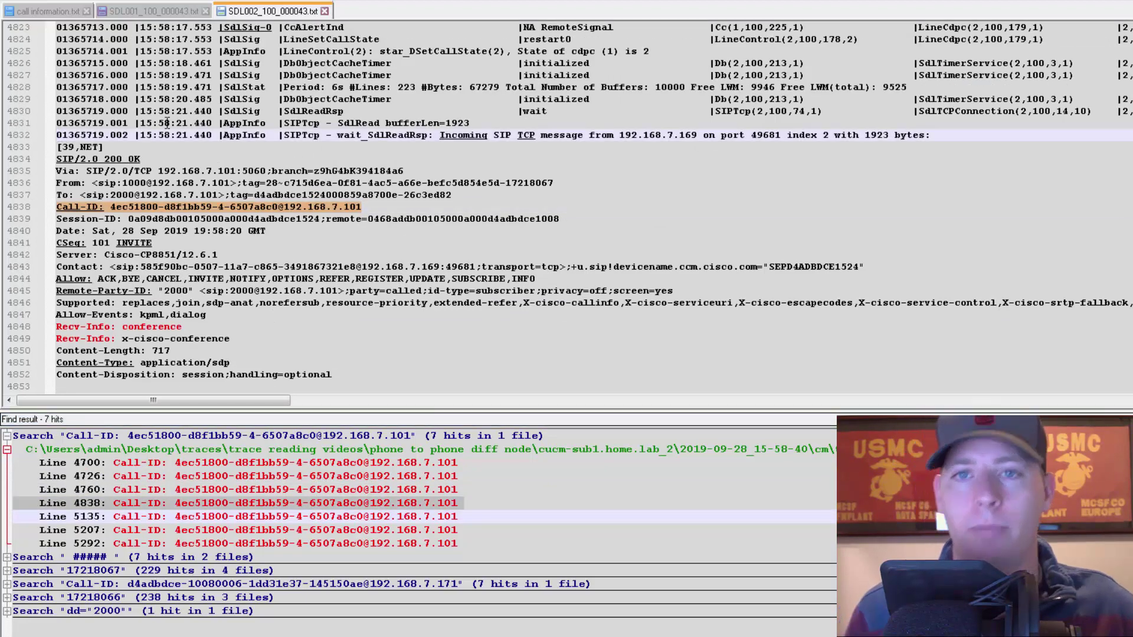
key("Return")
key("Return")
key("Return")
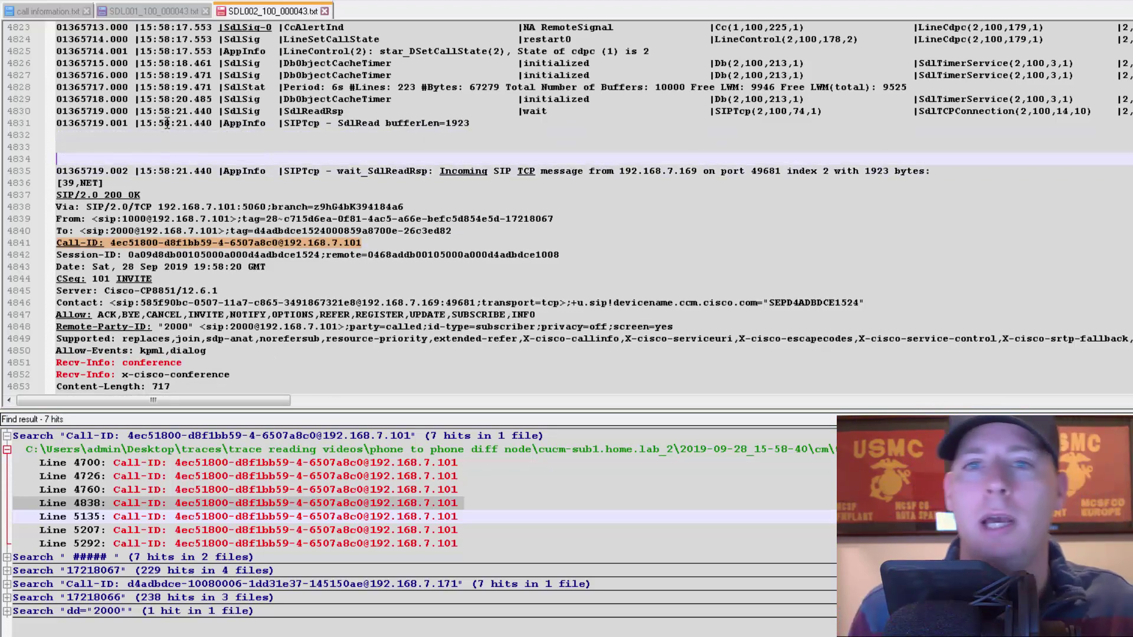
key("Up")
type("###")
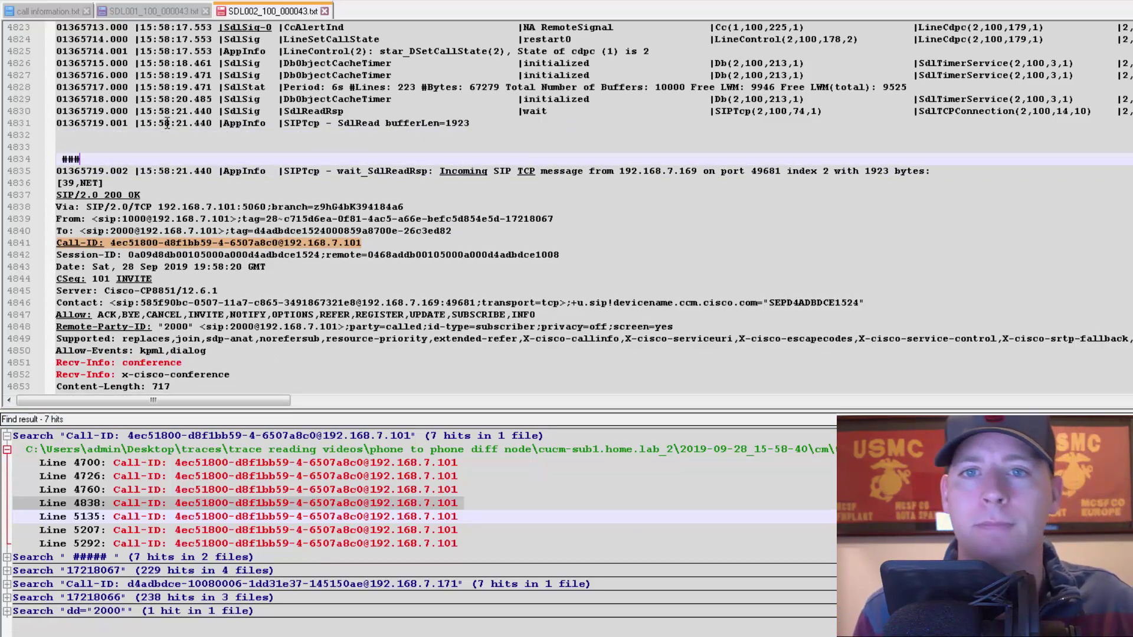
type("## inb")
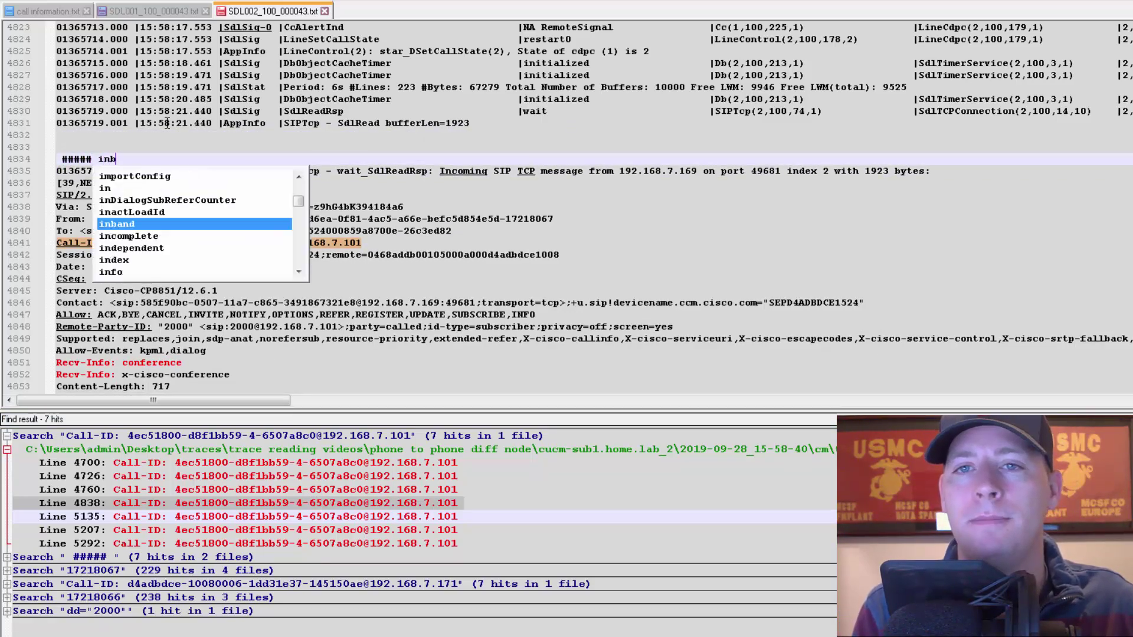
type("ound 200 ok from phon")
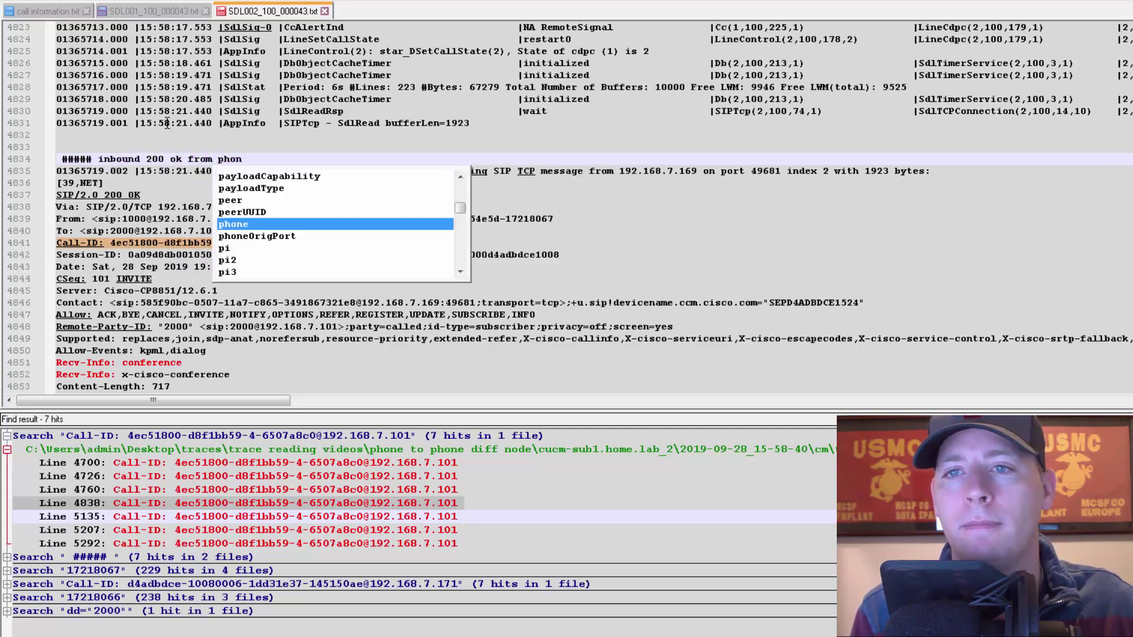
type("e")
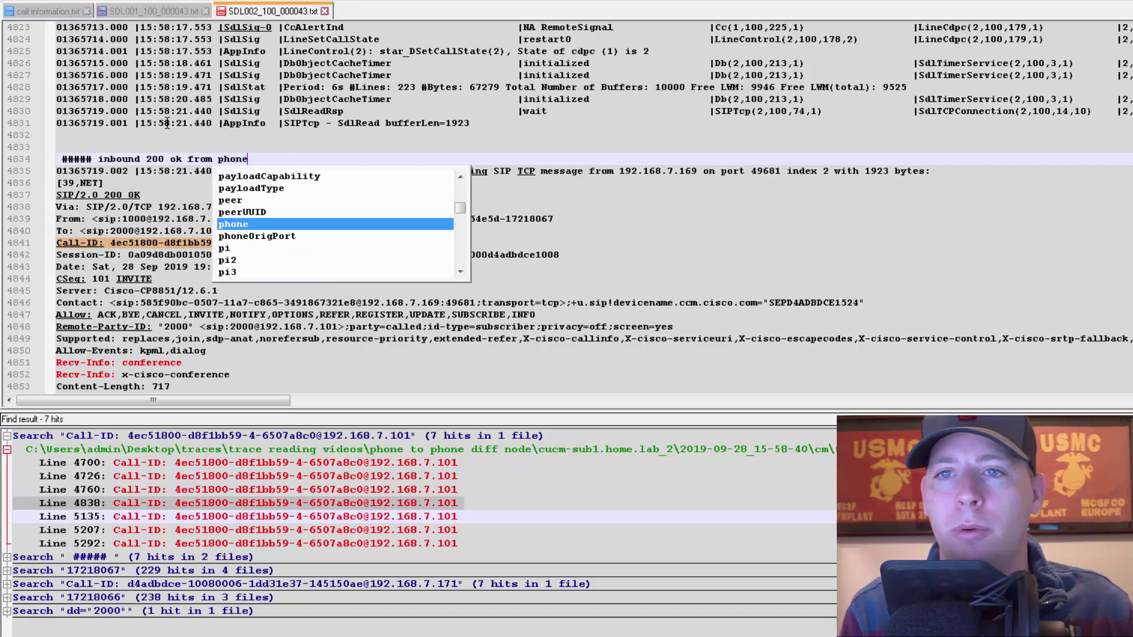
type(" B")
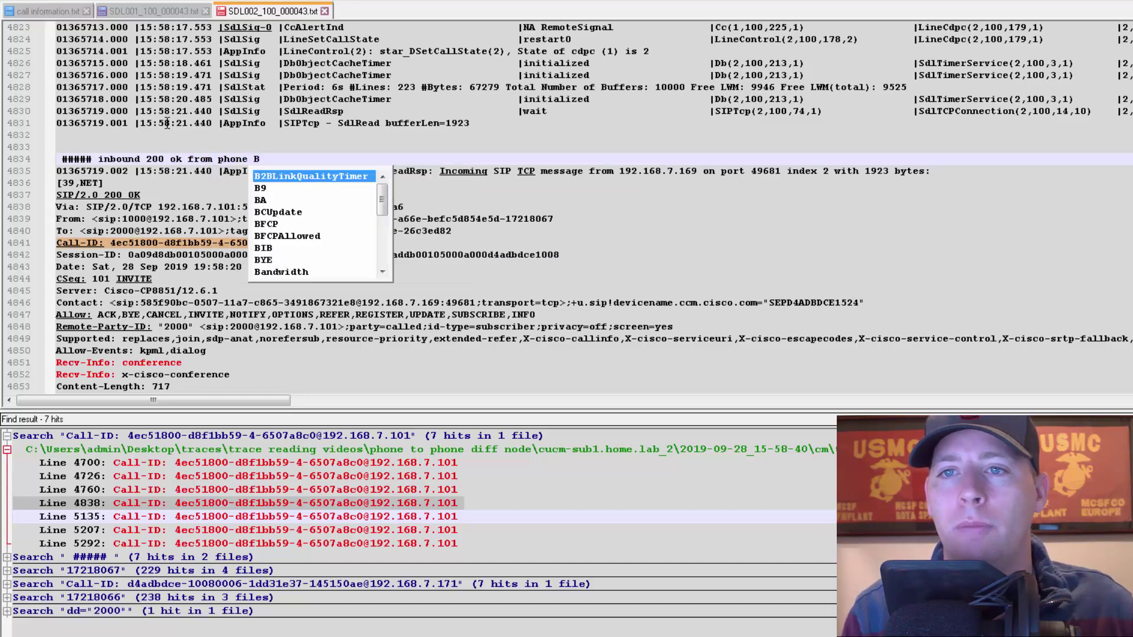
left_click(593, 203)
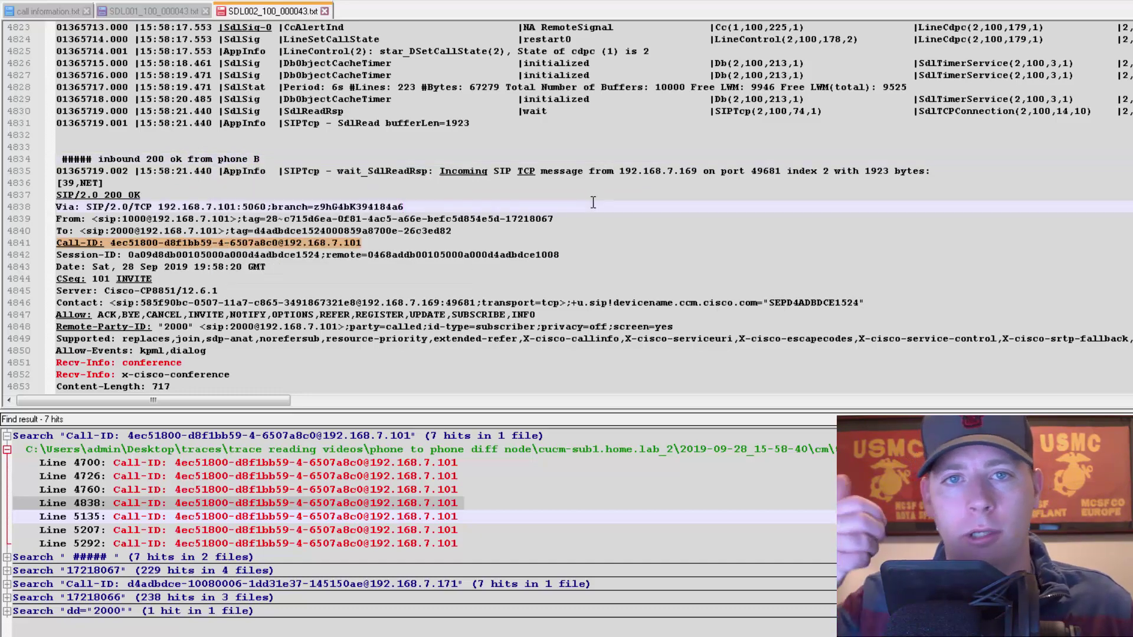
Mark the sender address 192.168.7.169 of the incoming 200 OK from phone B using the 2nd token style.
scroll(264, 342, "down", 10)
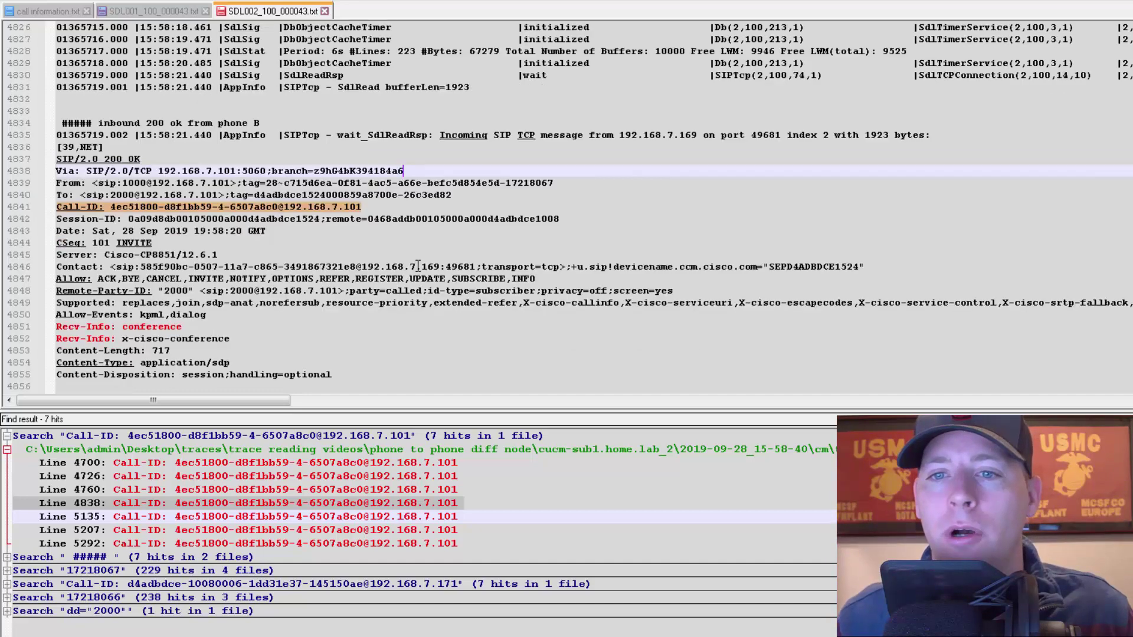
left_click_drag(157, 363, 110, 147)
left_click(251, 155)
scroll(335, 174, "up", 8)
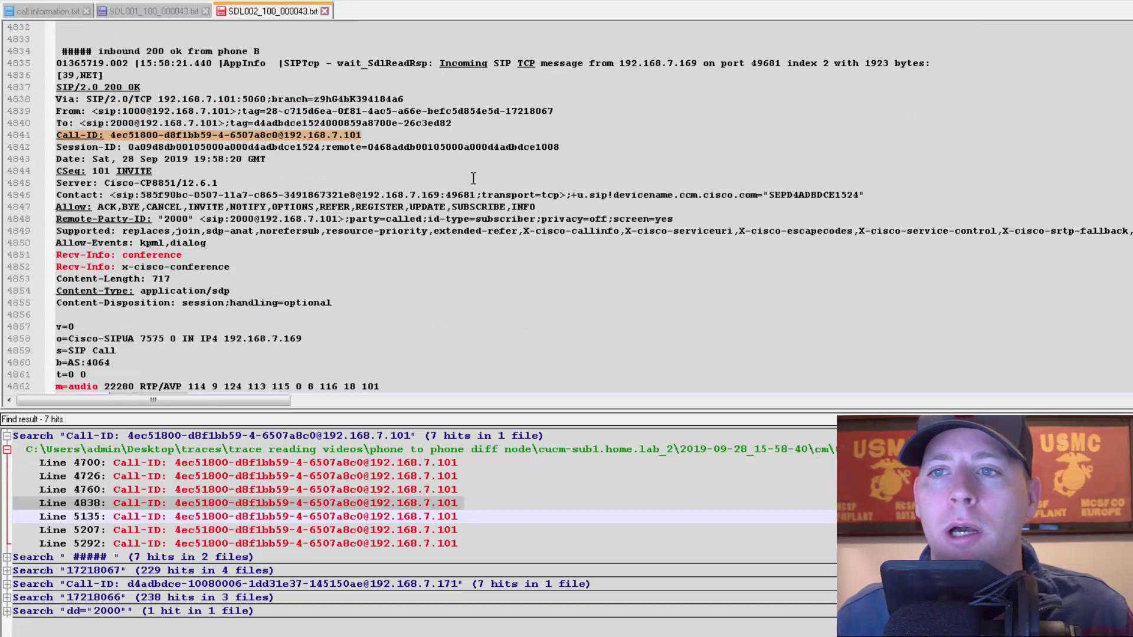
scroll(569, 180, "down", 3)
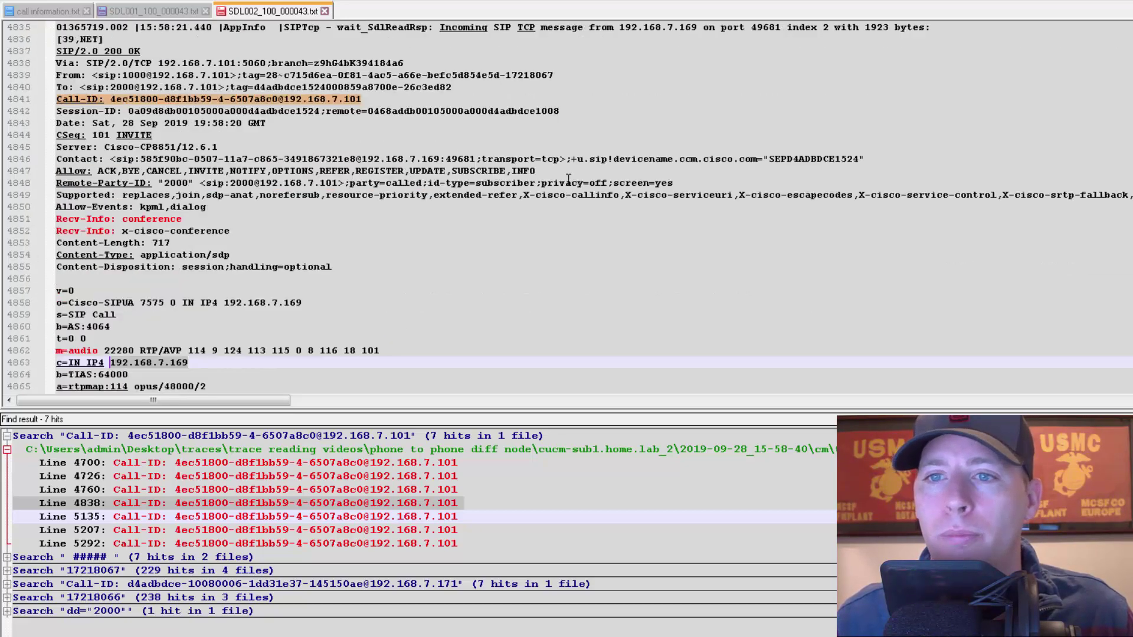
scroll(649, 120, "up", 3)
left_click_drag(619, 98, 697, 98)
right_click(691, 102)
mouse_move(746, 210)
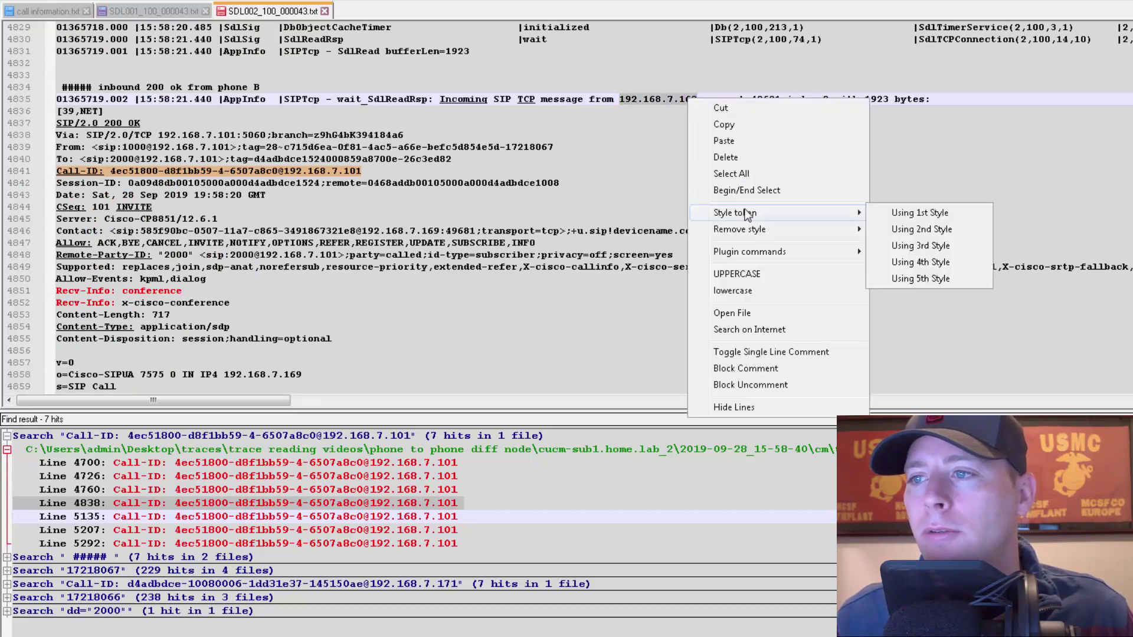
left_click(921, 230)
Select the connection line "c=IN IP4 192.168.7.169" in the SDP of the 200 OK to examine phone B's media address.
scroll(580, 261, "down", 9)
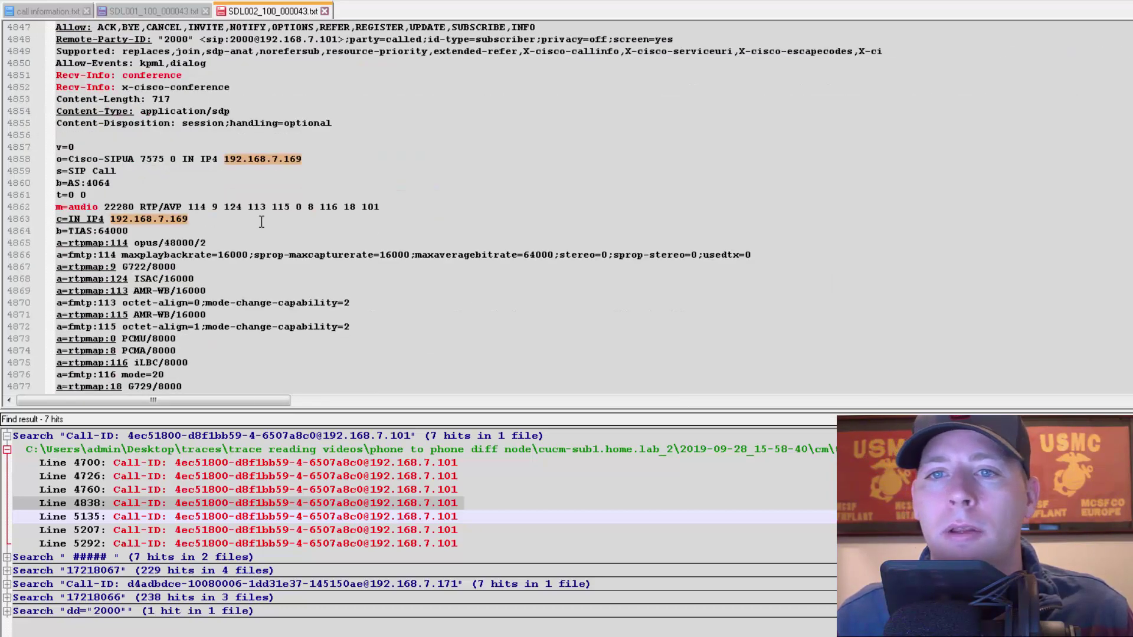
left_click(186, 110)
left_click_drag(184, 110, 56, 111)
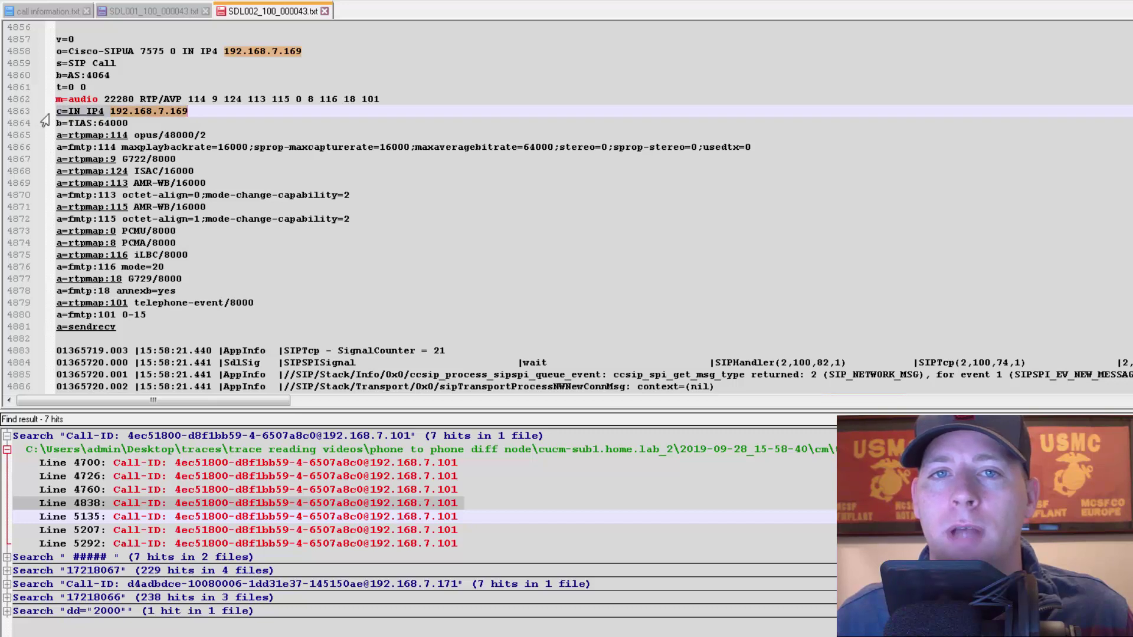
left_click(183, 111)
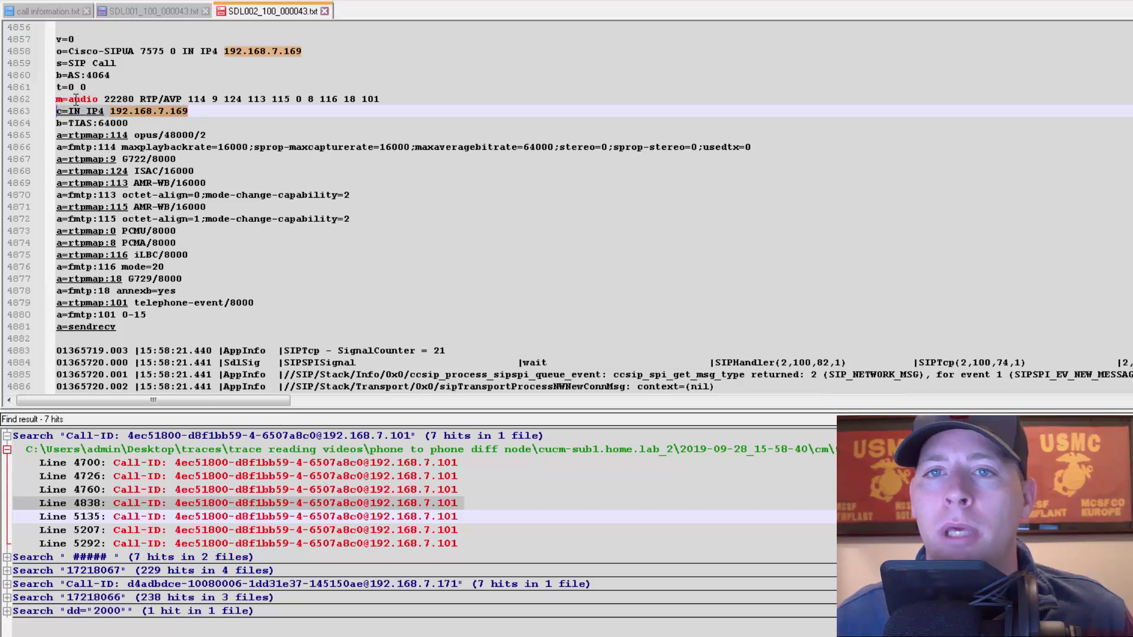
Mark the audio port 22280 in the SDP of phone B's 200 OK using the 2nd token style.
left_click_drag(59, 98, 98, 100)
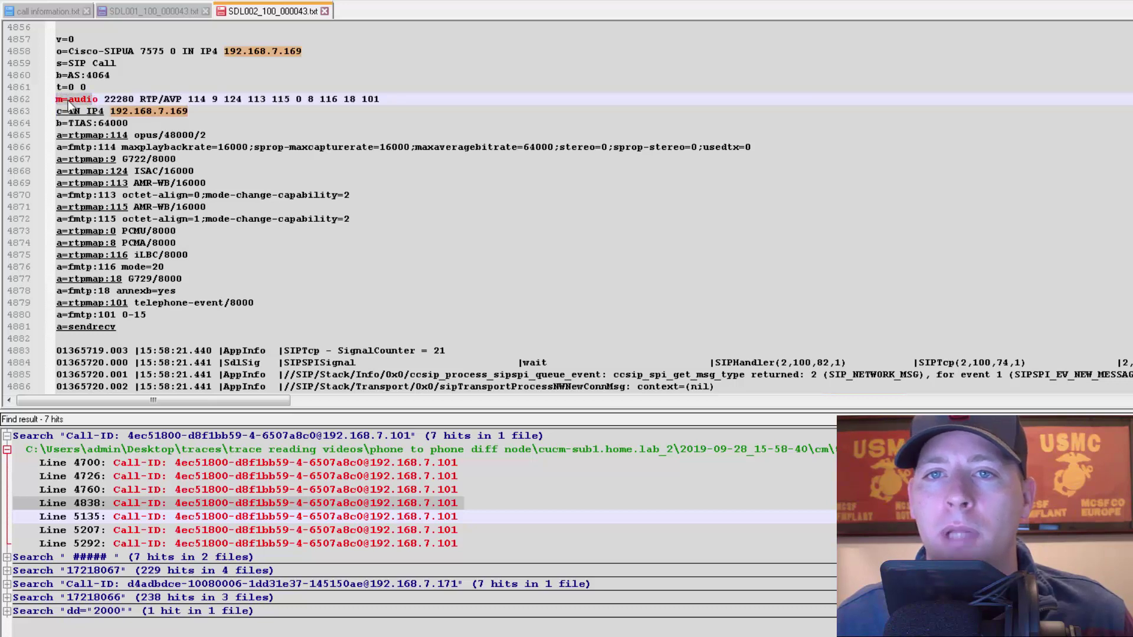
double_click(118, 99)
right_click(125, 99)
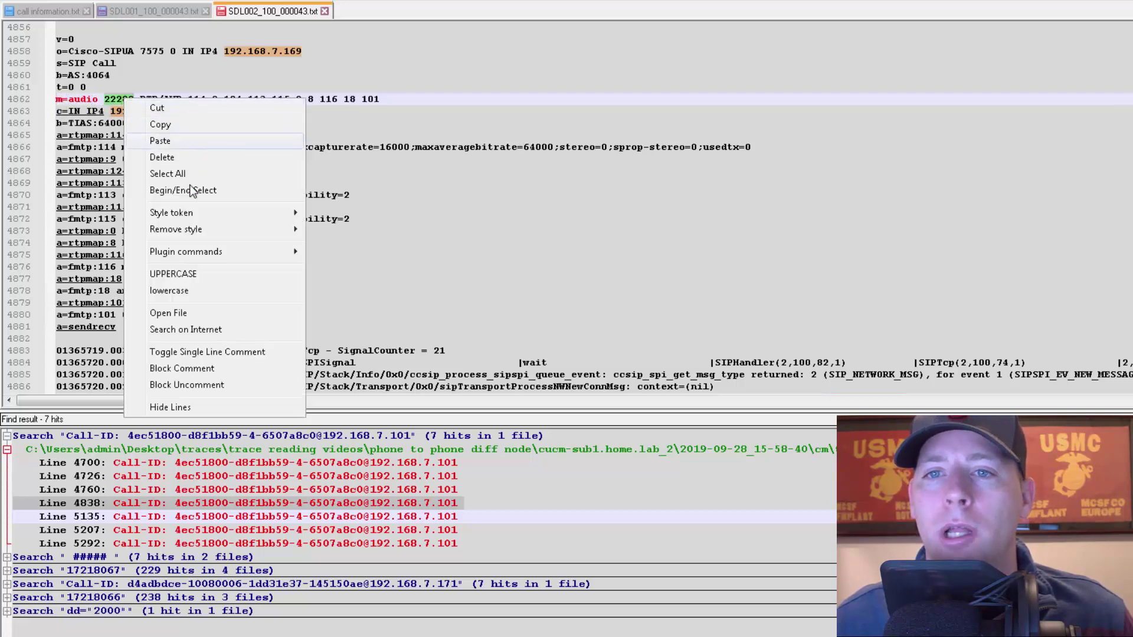
mouse_move(198, 215)
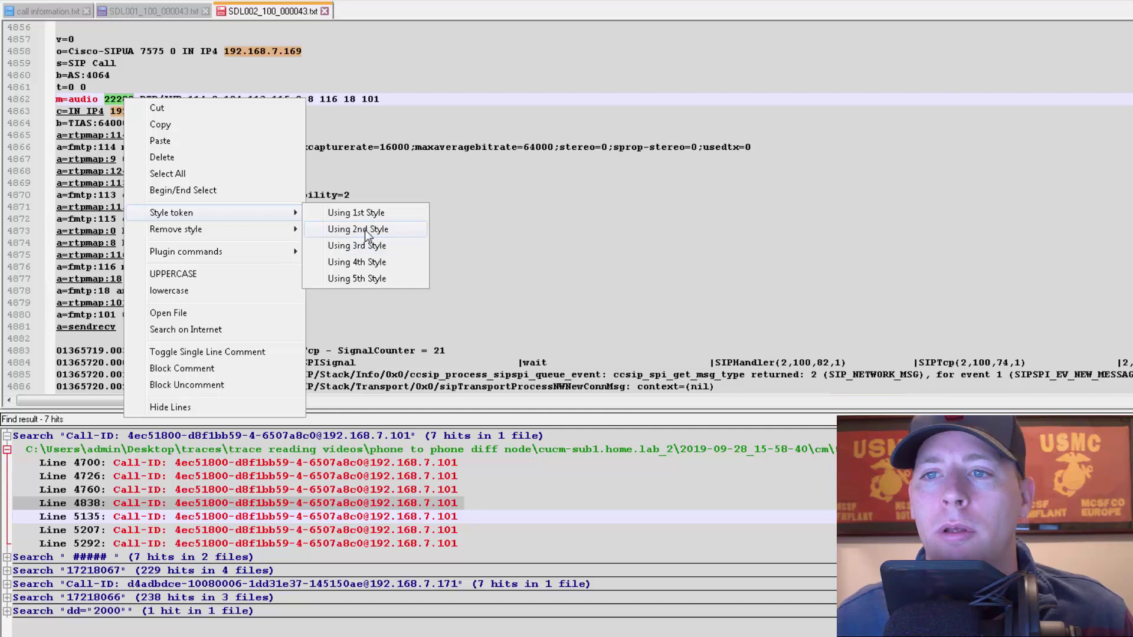
left_click(366, 231)
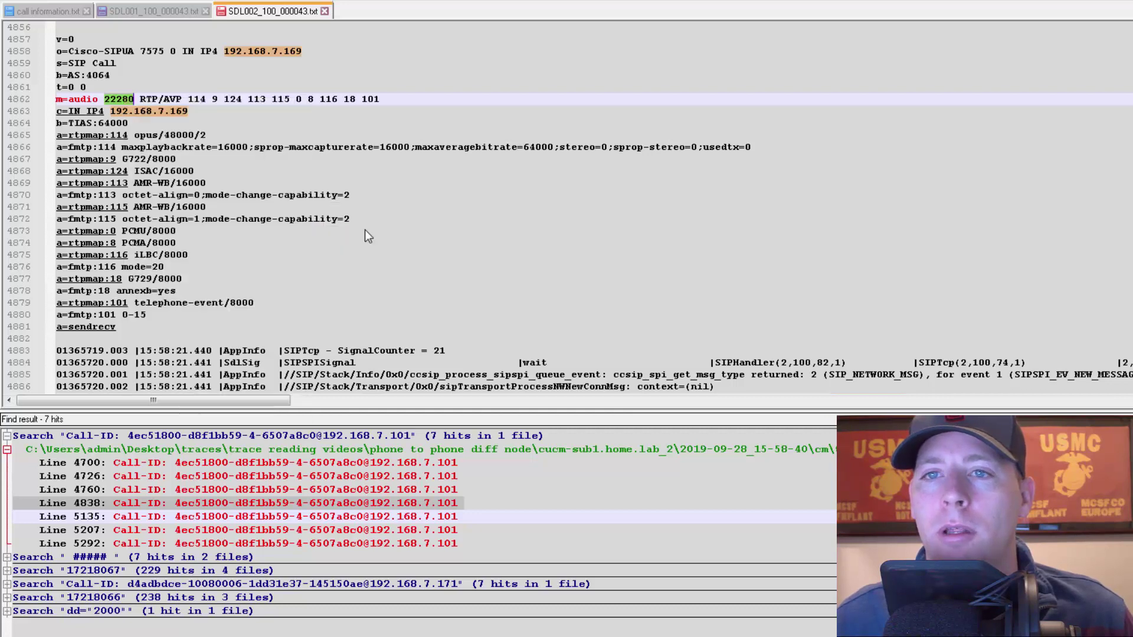
left_click(267, 157)
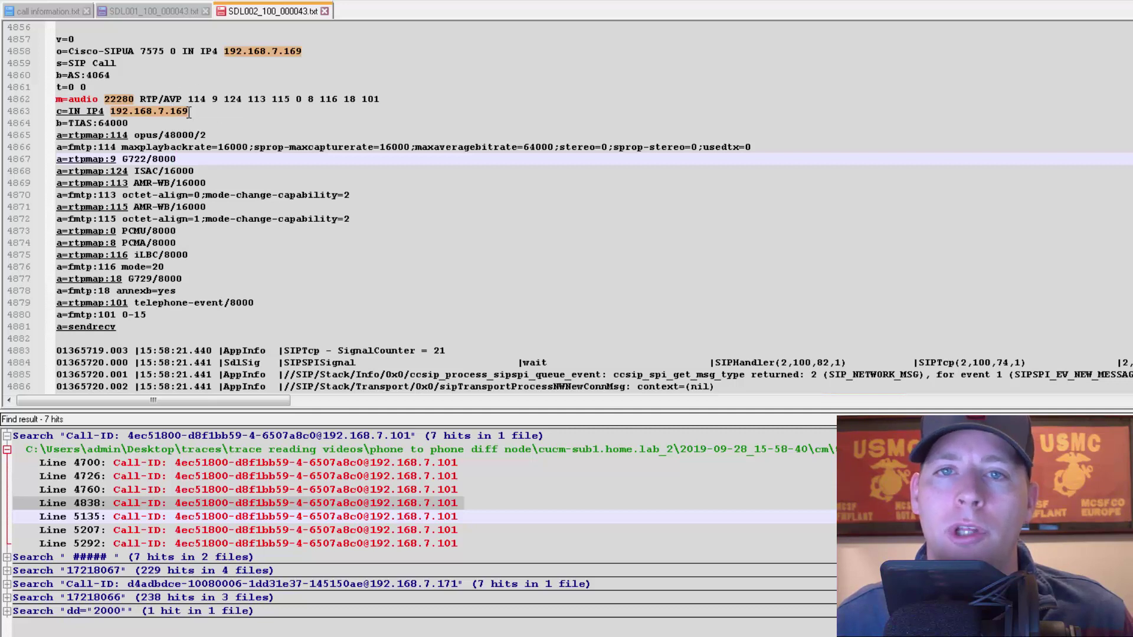
double_click(118, 97)
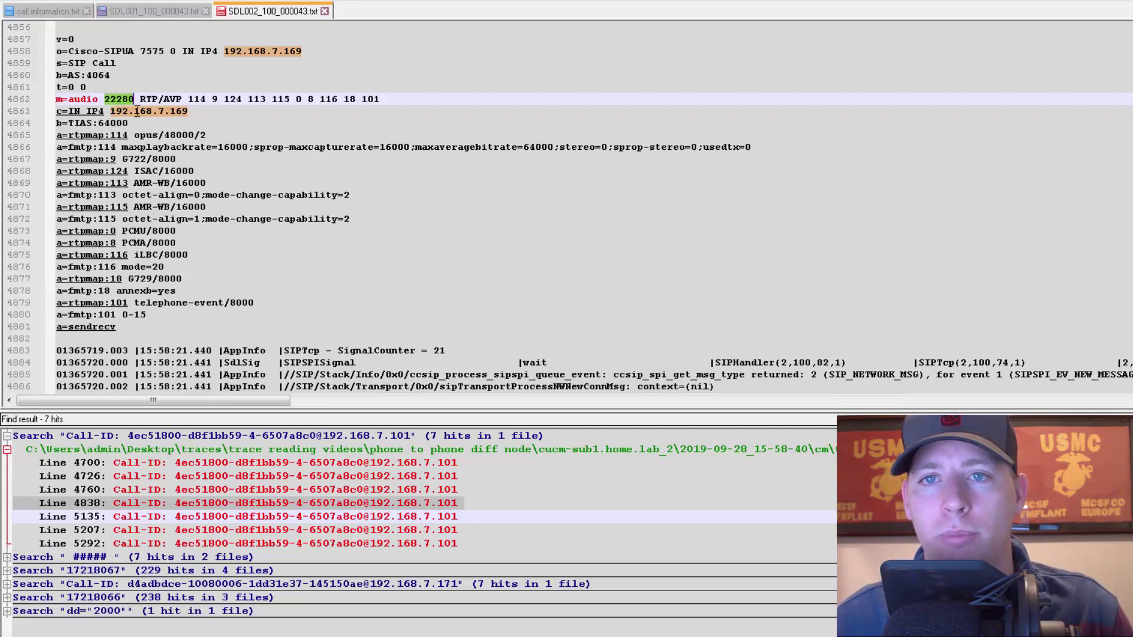
left_click(114, 110)
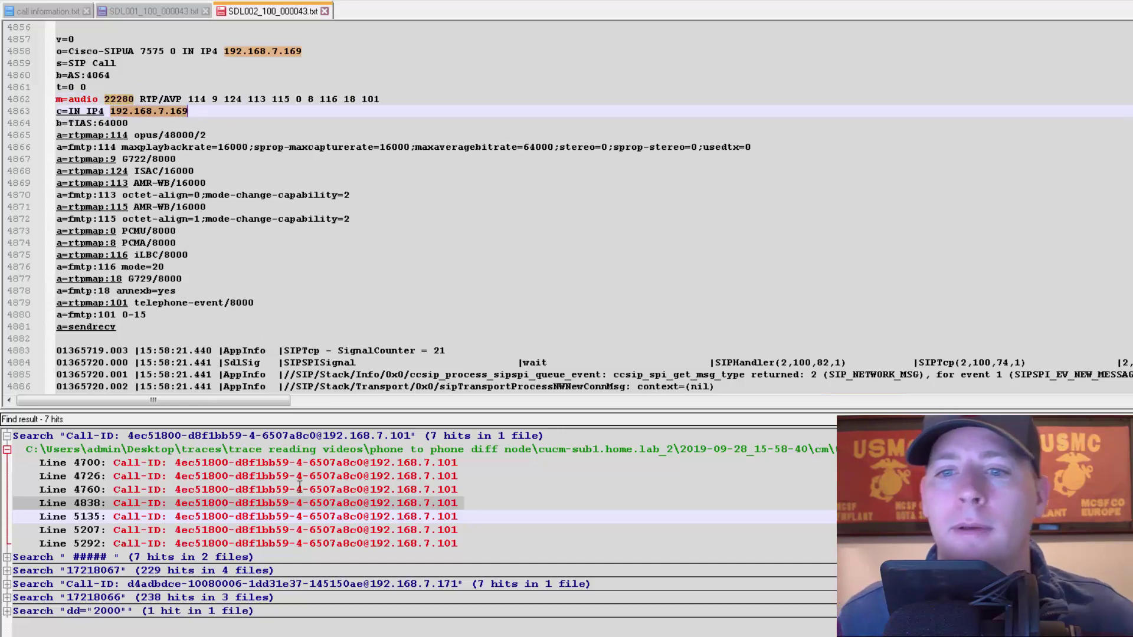
Go to the outgoing ACK from the Call-ID hit at line 5135 and add the note "##### outbound ACK to phone B" above it.
double_click(269, 516)
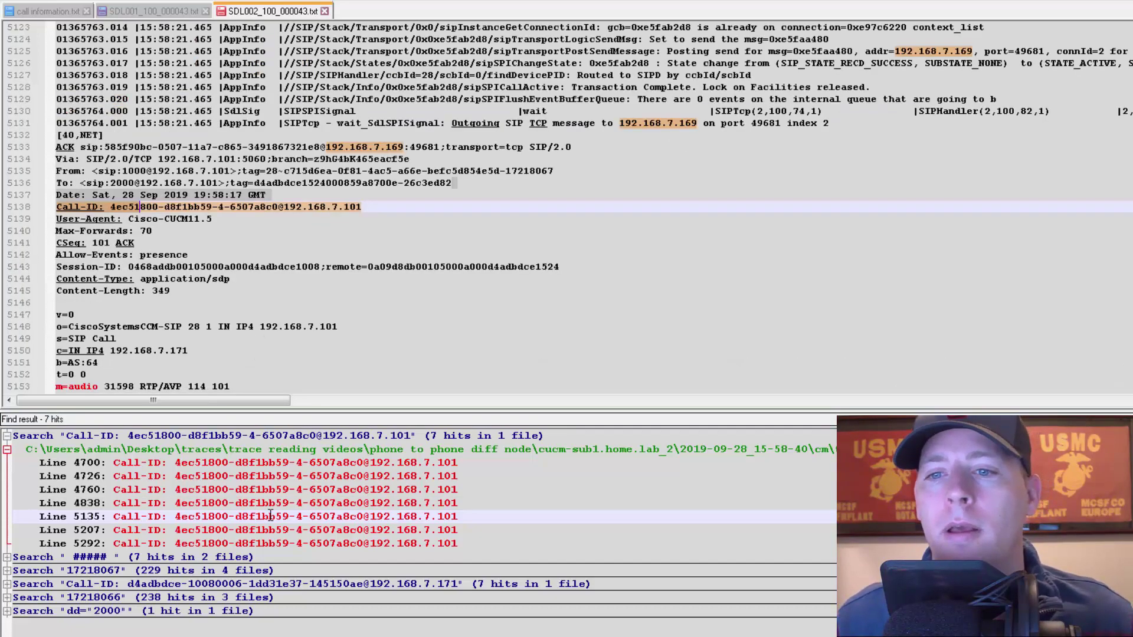
left_click(57, 124)
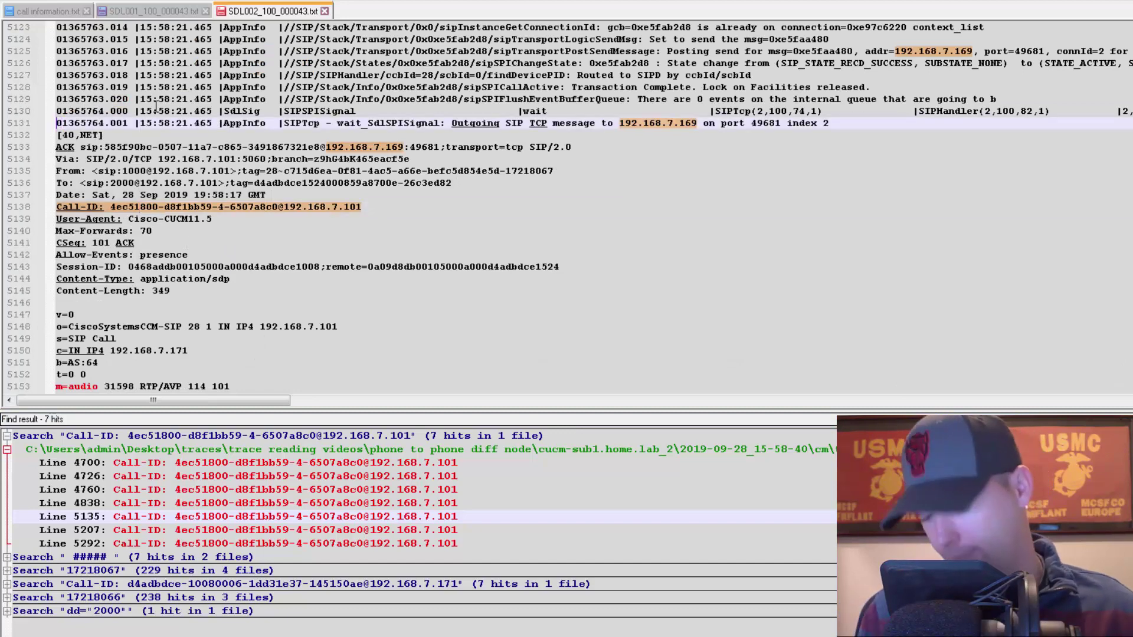
key("Return")
key("Return")
key("Up")
type("#$#")
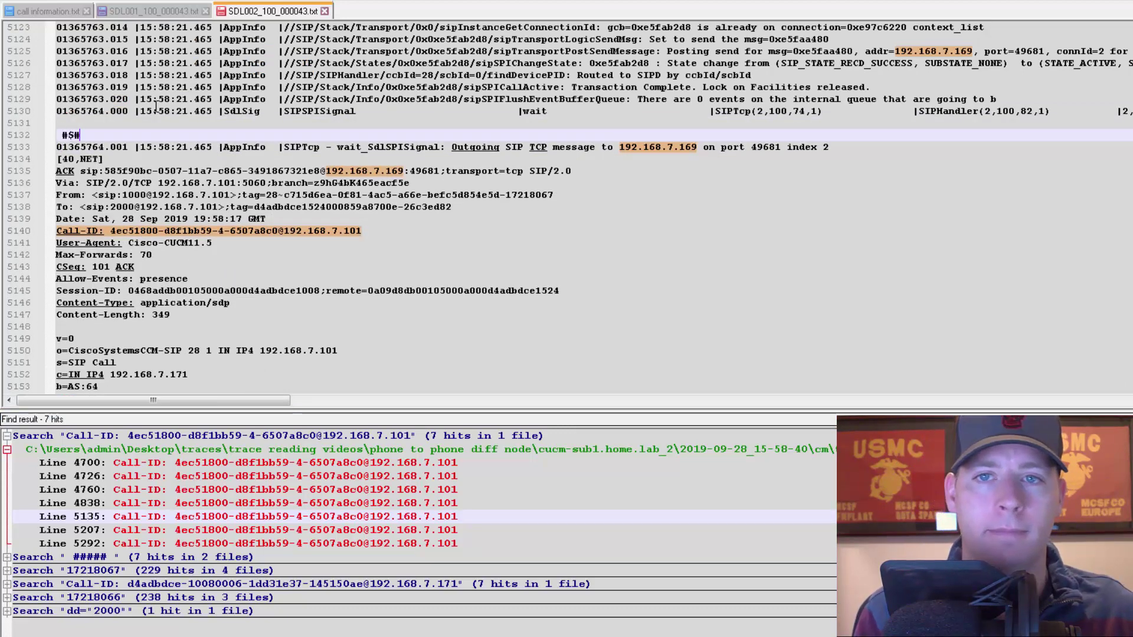
type("###")
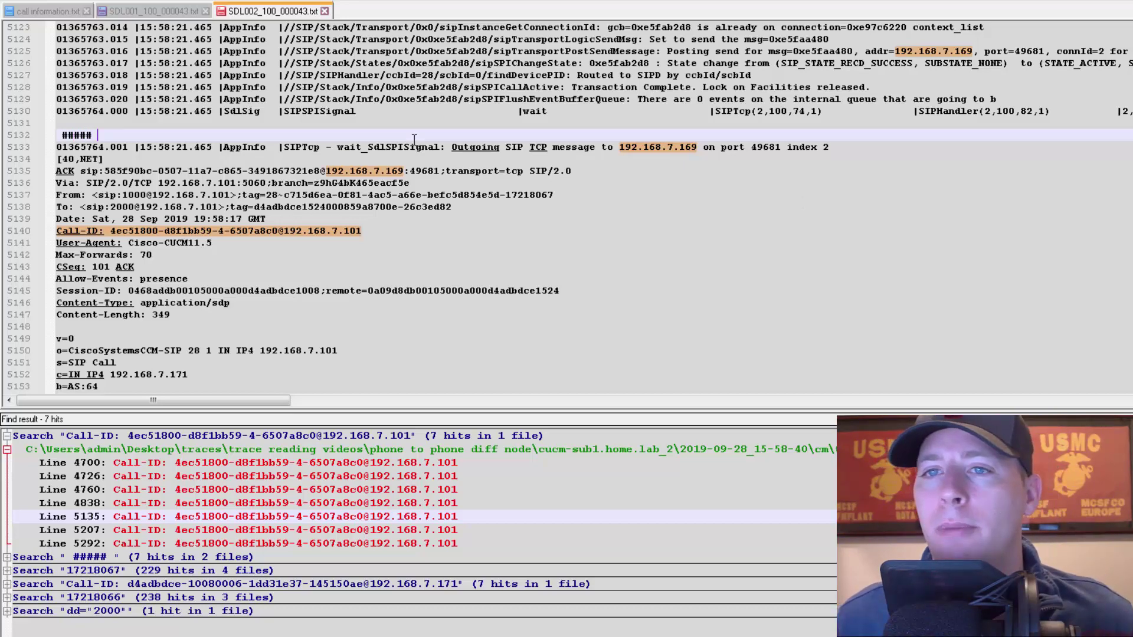
type(" ou")
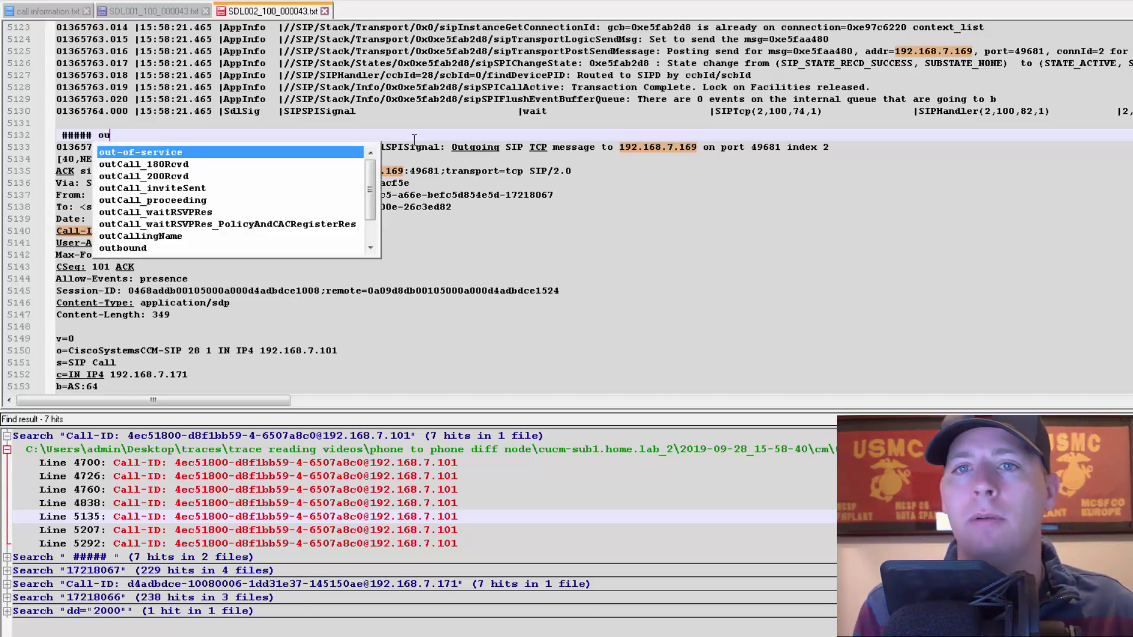
type("tbound AC")
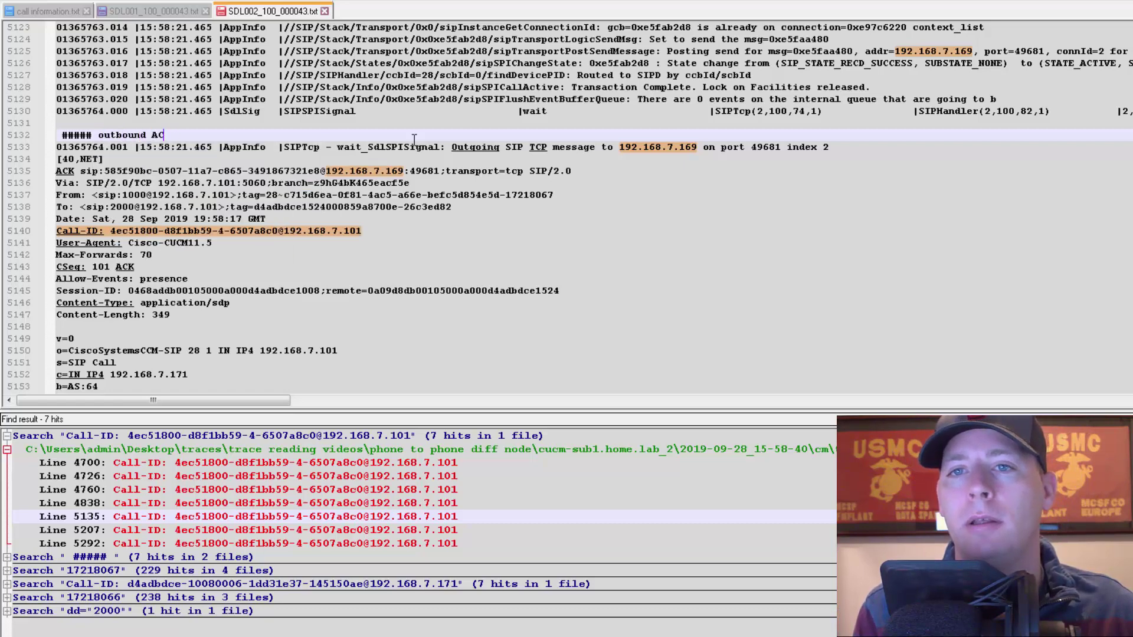
type("L to hpon")
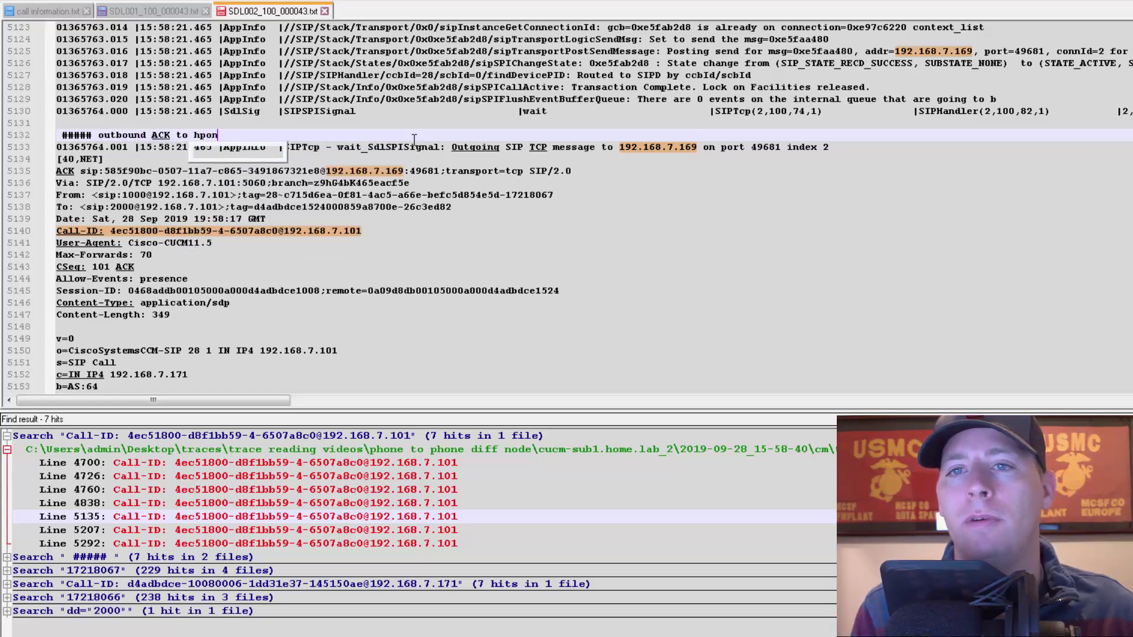
type("phone B")
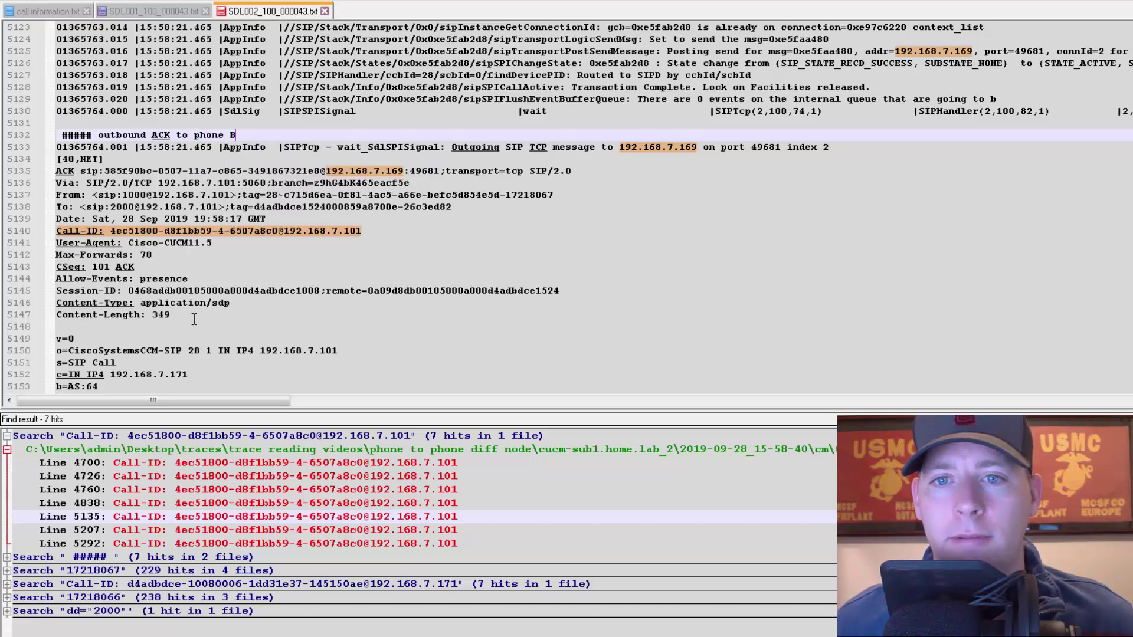
Examine the SDP of the outbound ACK, including the address in its origin line.
scroll(195, 319, "down", 4)
left_click_drag(61, 193, 208, 326)
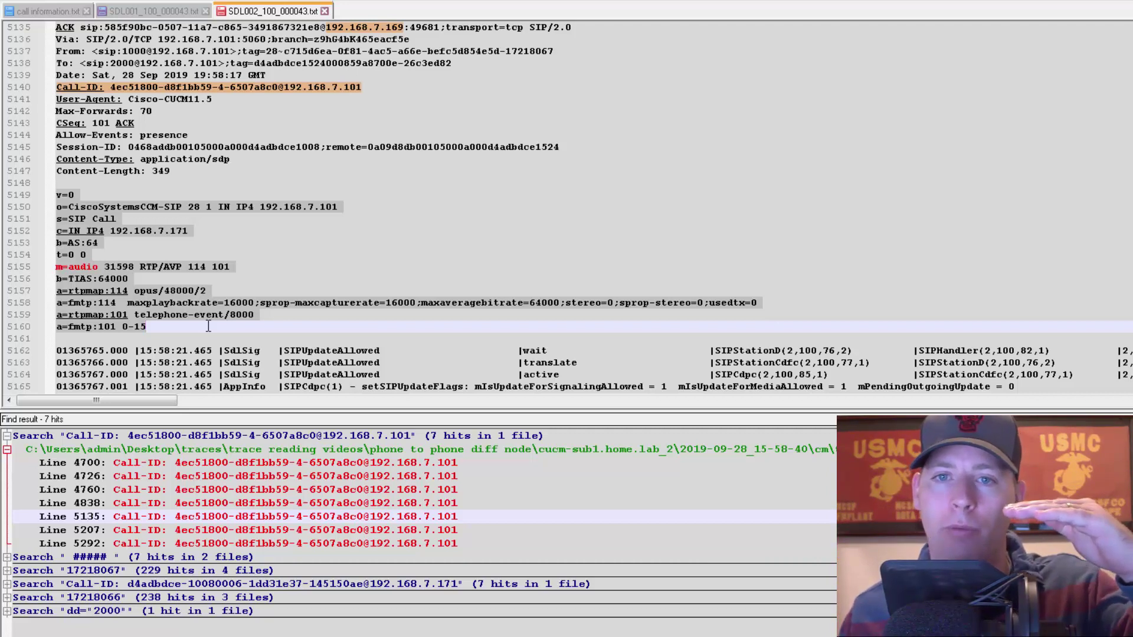
left_click(232, 256)
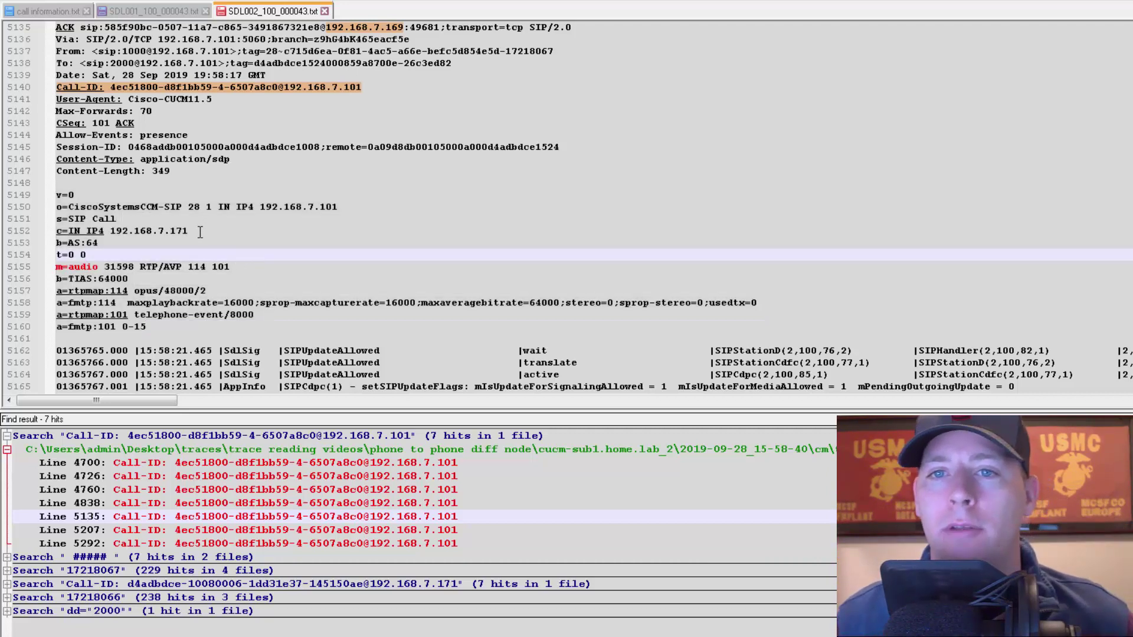
left_click_drag(260, 207, 339, 208)
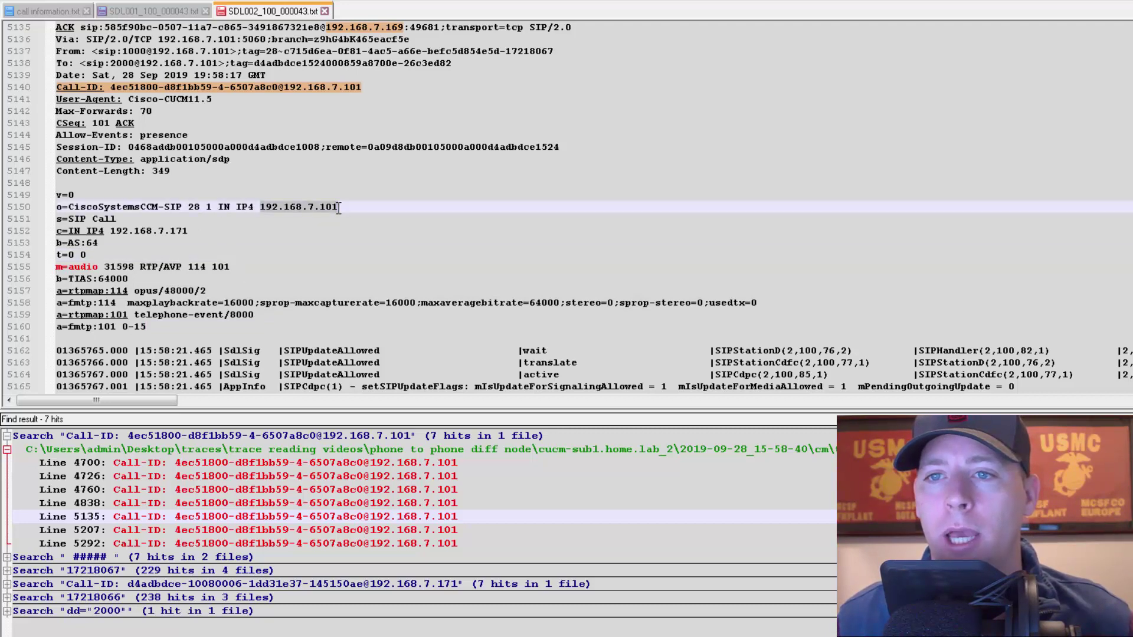
Mark the connection address 192.168.7.171 in the ACK's SDP using the 1st token style.
left_click(165, 230)
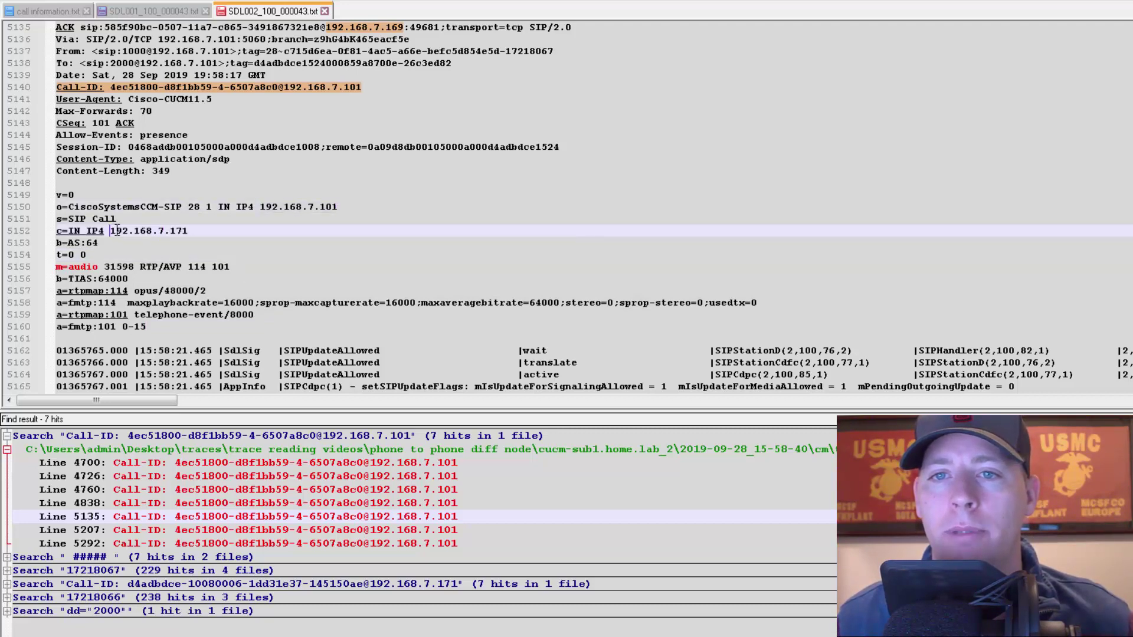
left_click_drag(110, 230, 187, 231)
right_click(180, 235)
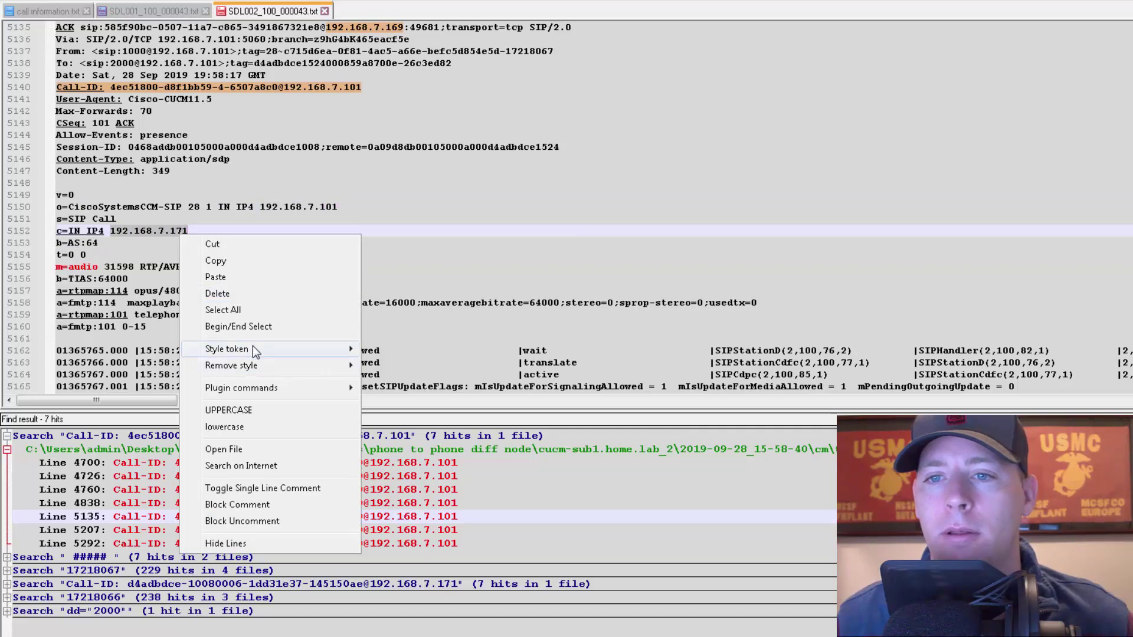
mouse_move(252, 345)
left_click(407, 351)
left_click(366, 212)
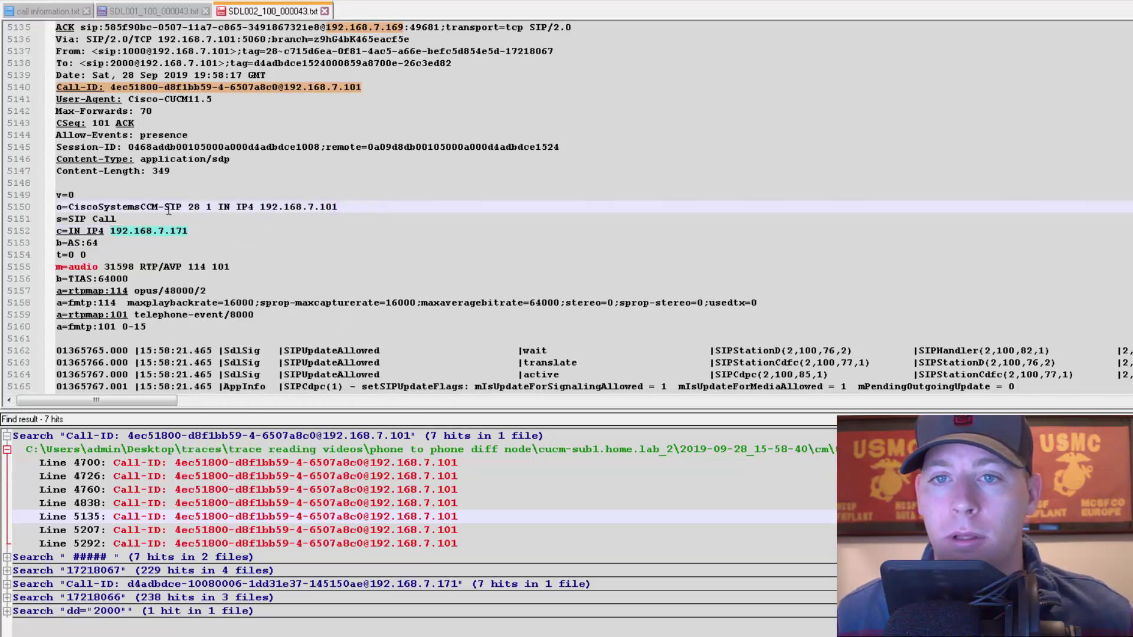
Mark the audio port 31598 in the ACK's SDP using the 1st token style.
left_click(63, 267)
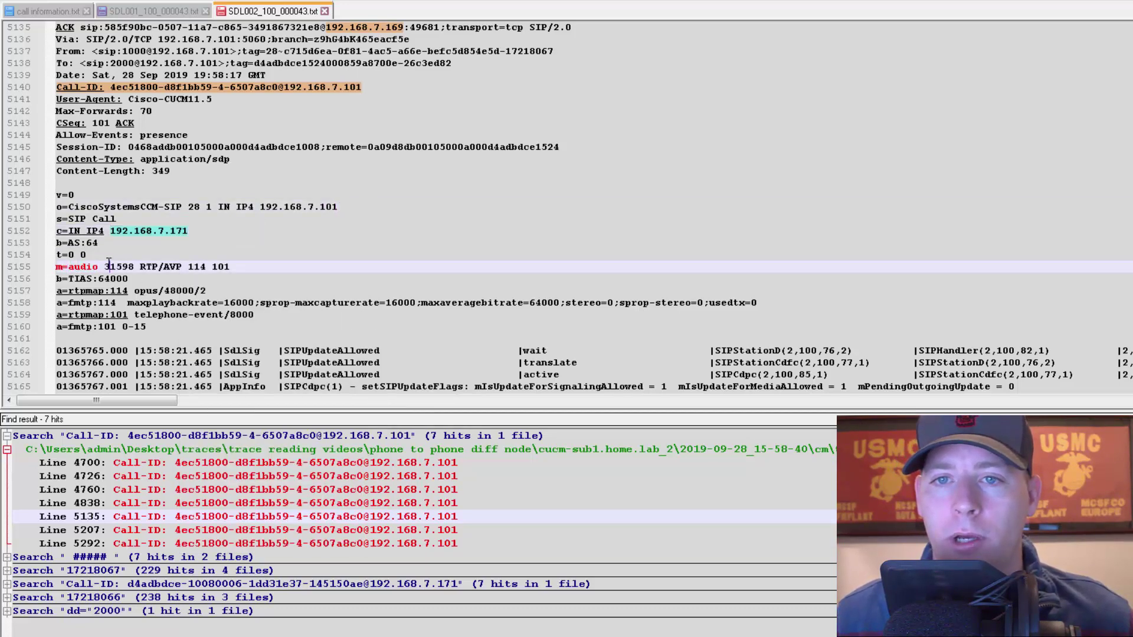
double_click(118, 267)
right_click(118, 267)
mouse_move(286, 380)
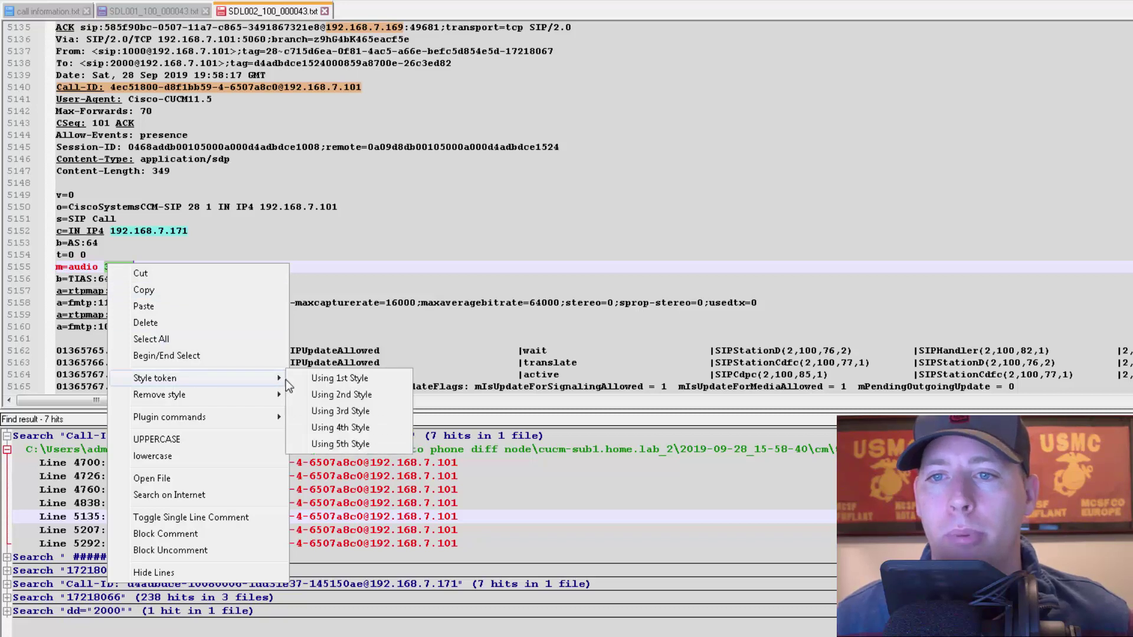
left_click(345, 379)
left_click(354, 253)
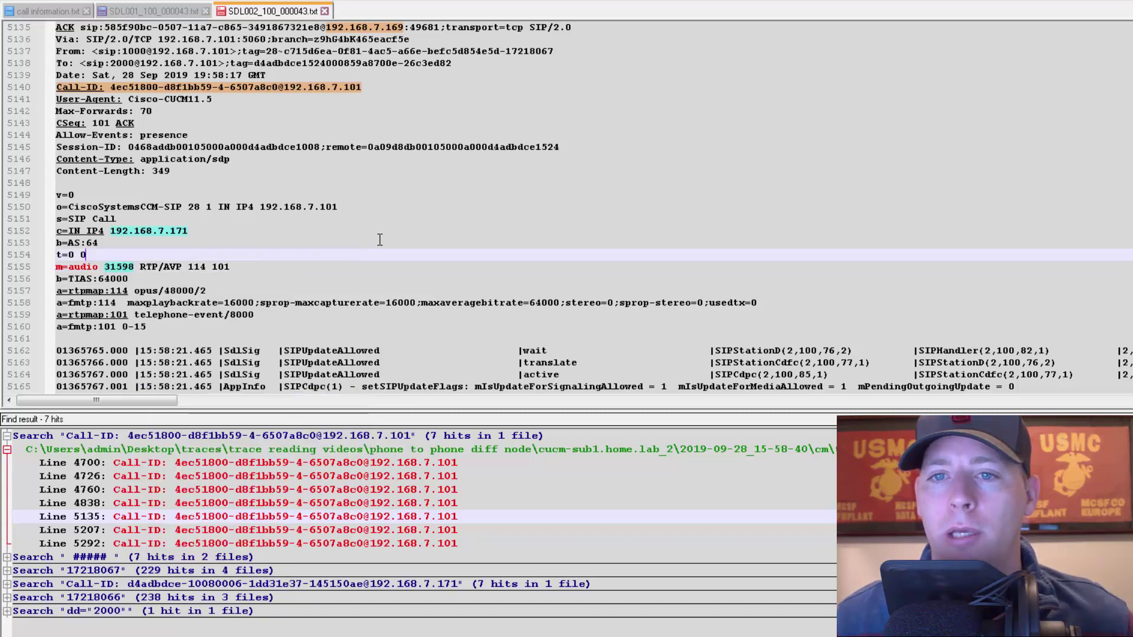
left_click(374, 242)
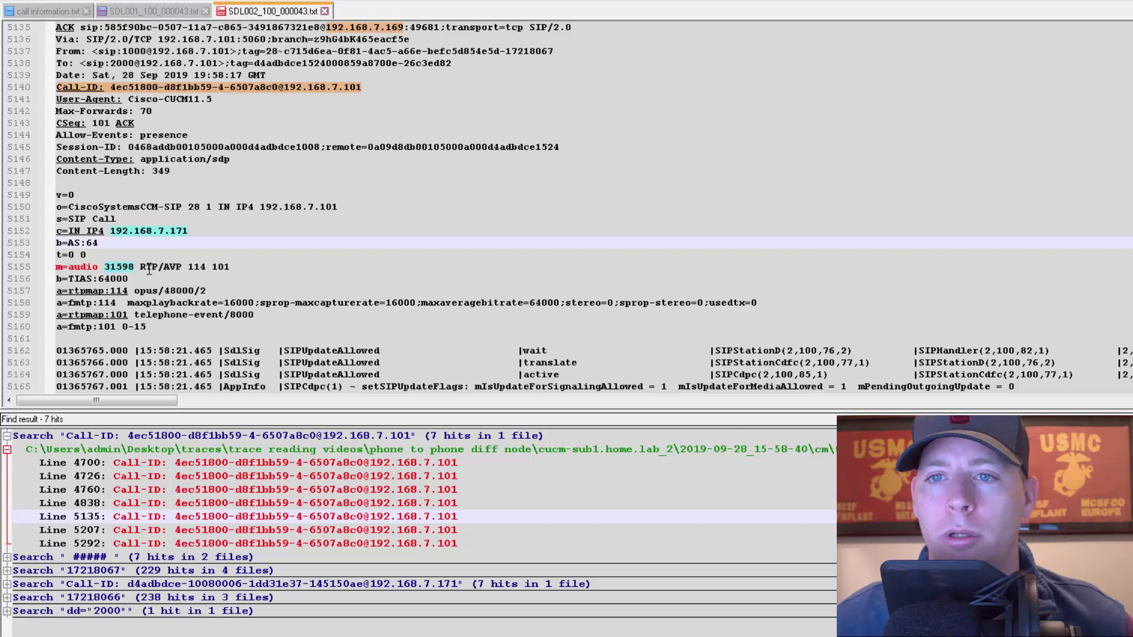
Select payload type 114 in the ACK's audio line and its opus rtpmap entry to examine the chosen codec.
double_click(198, 268)
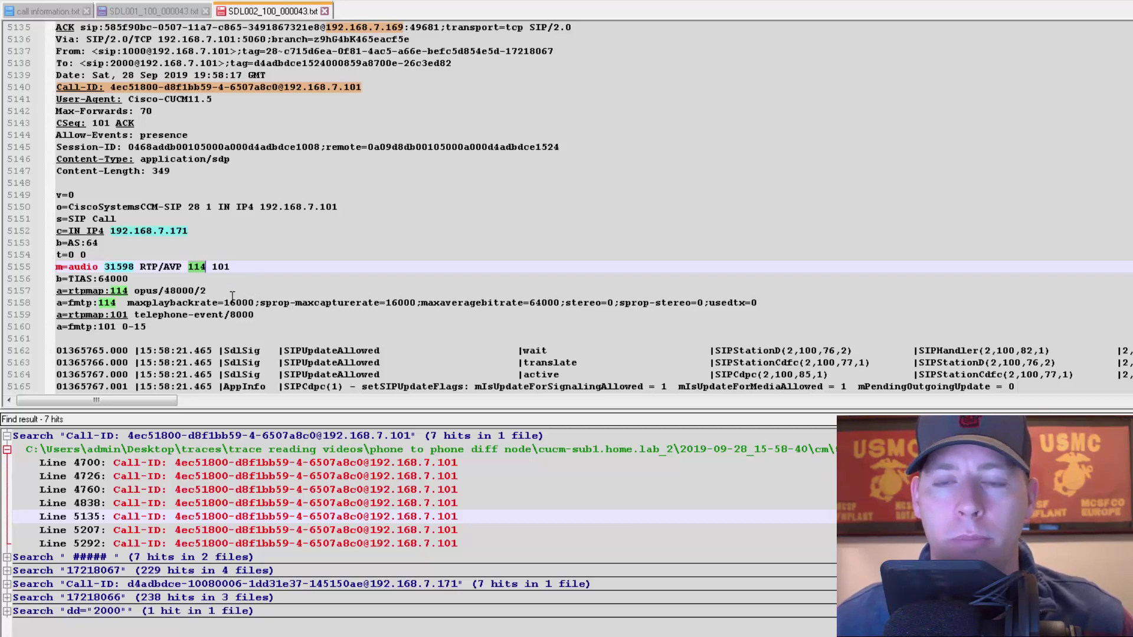
left_click(167, 291)
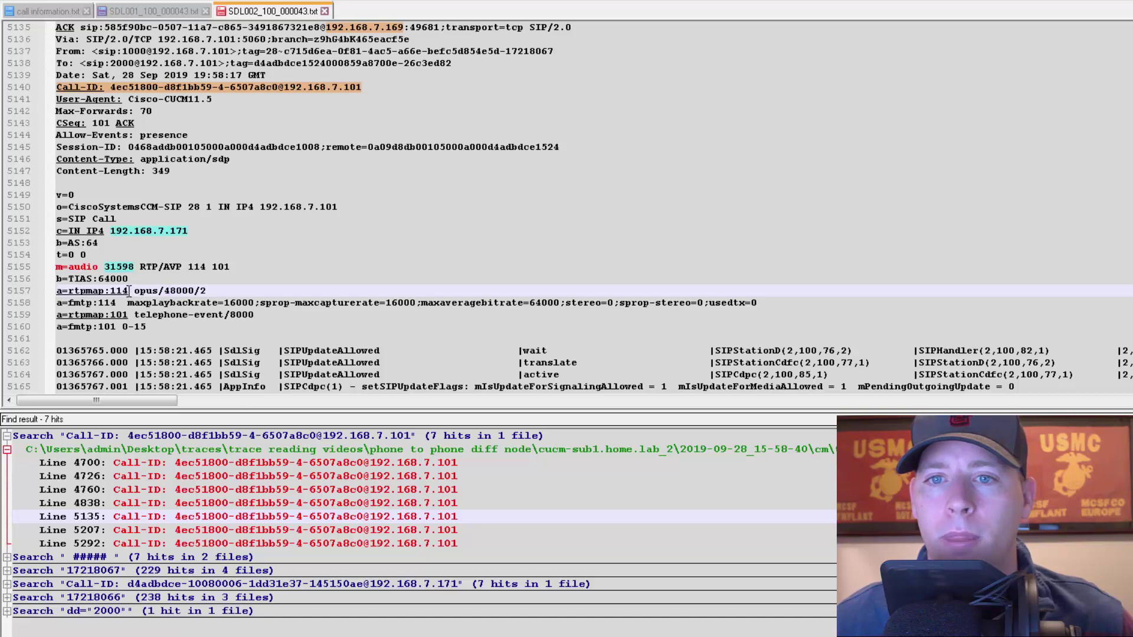
left_click_drag(135, 291, 161, 293)
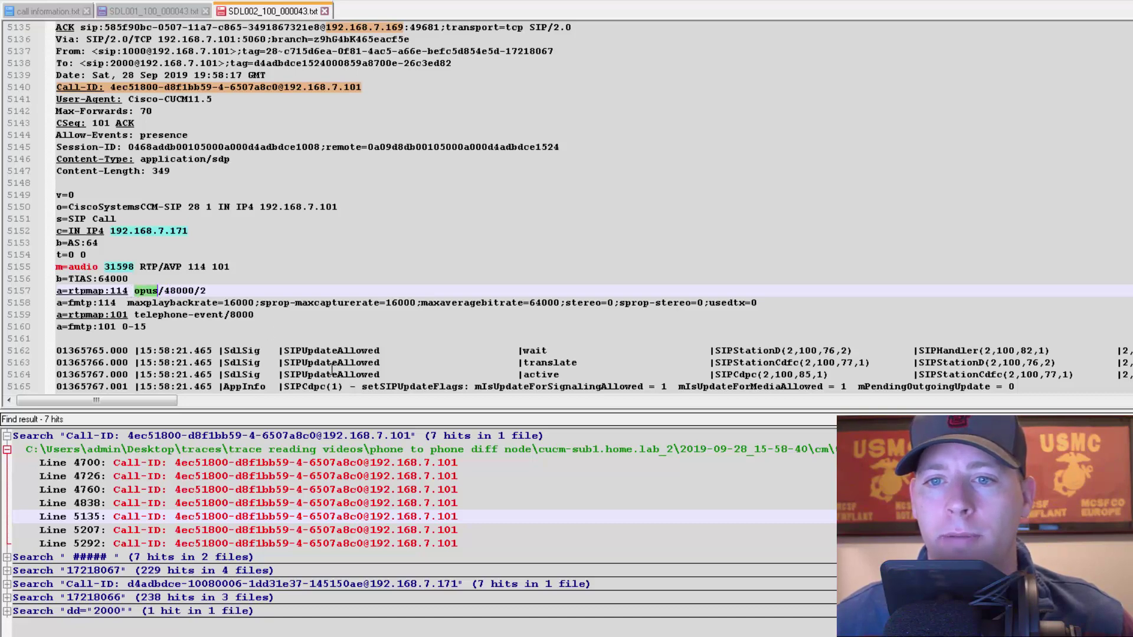
Go to the incoming BYE at the next Call-ID hit, add the note "##### inbound BYE from phone B" above it, and save the file.
key("F4")
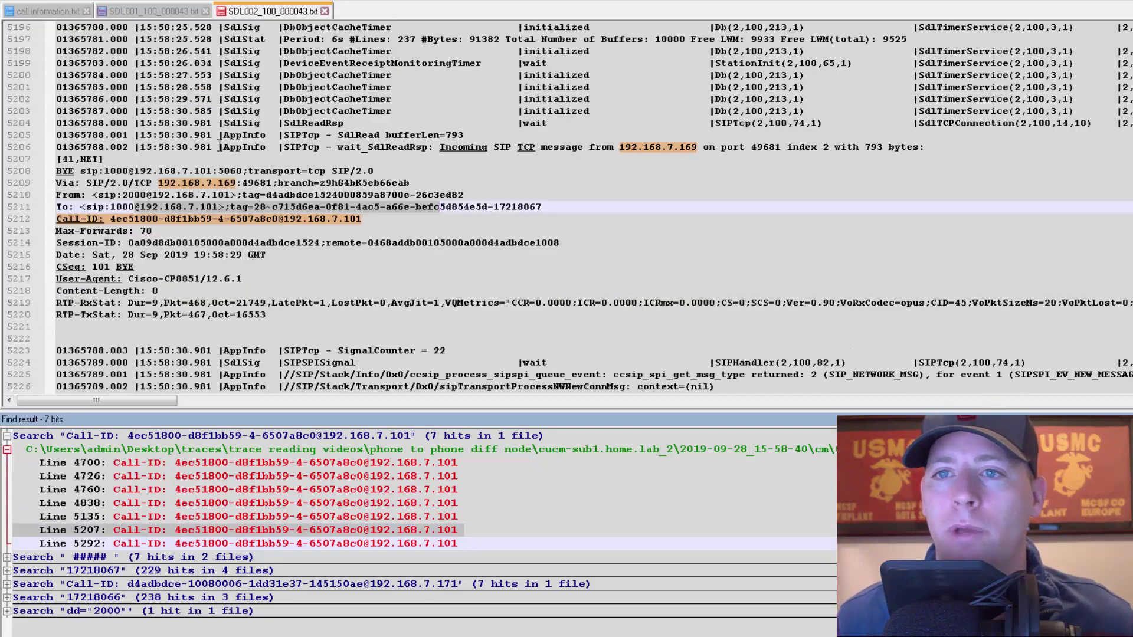
left_click(58, 147)
key("Return")
key("Return")
key("Return")
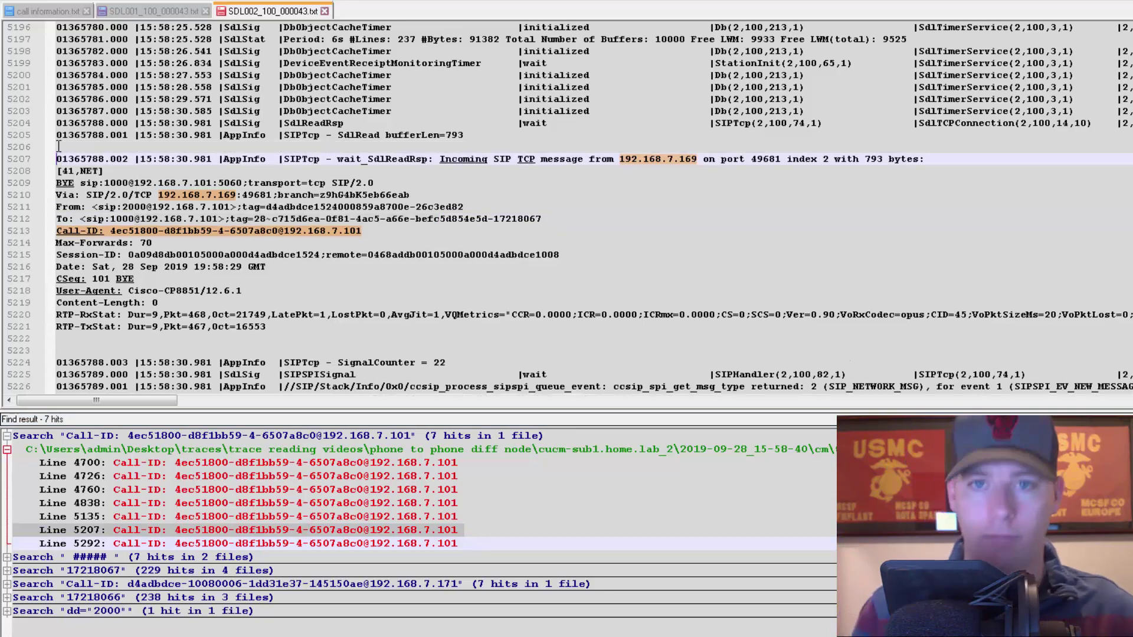
type("####")
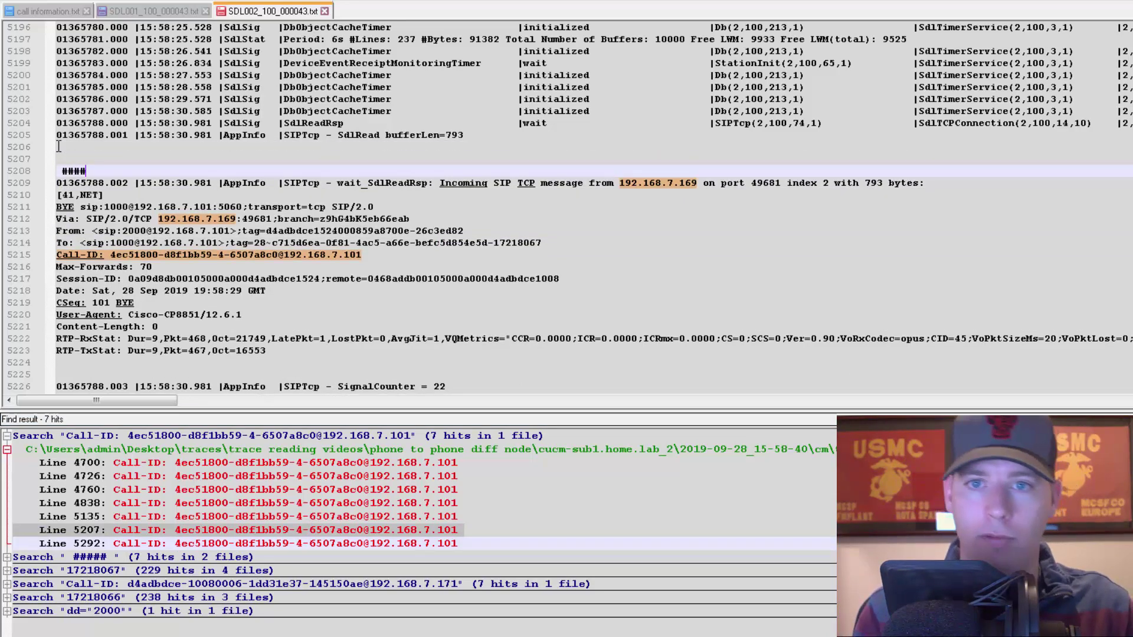
type("# inbound ")
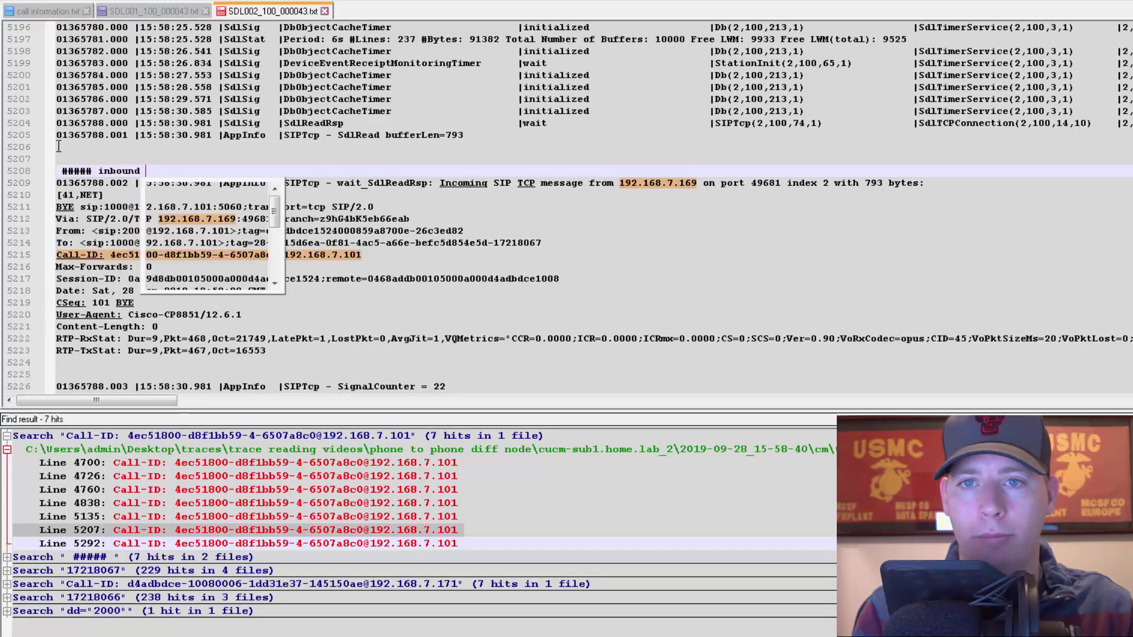
type("BYE from phone B")
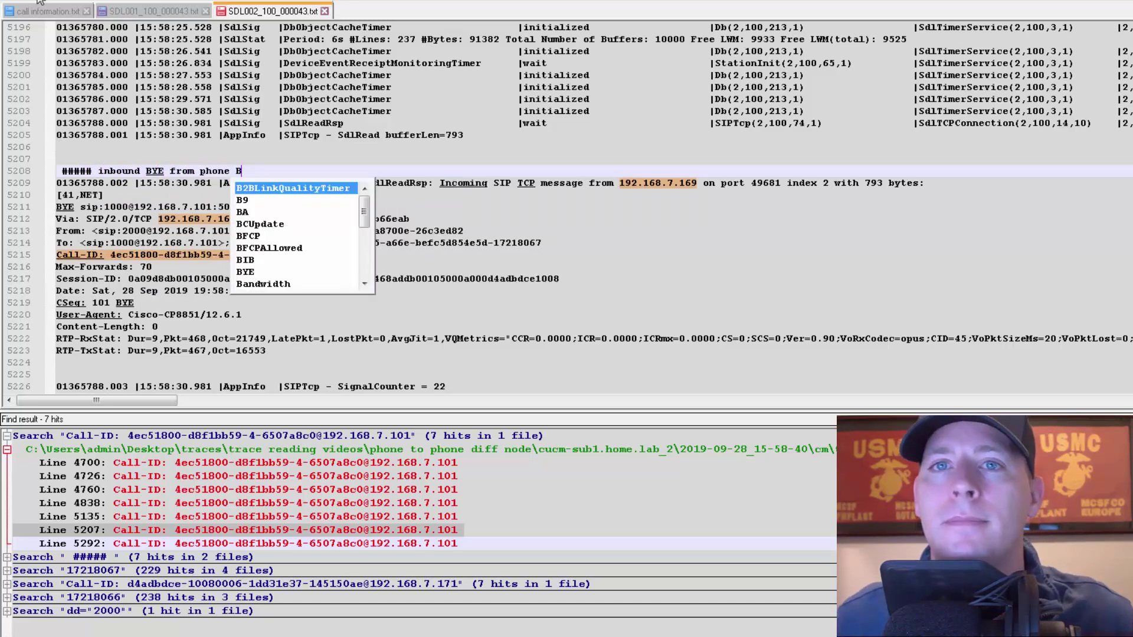
left_click(575, 147)
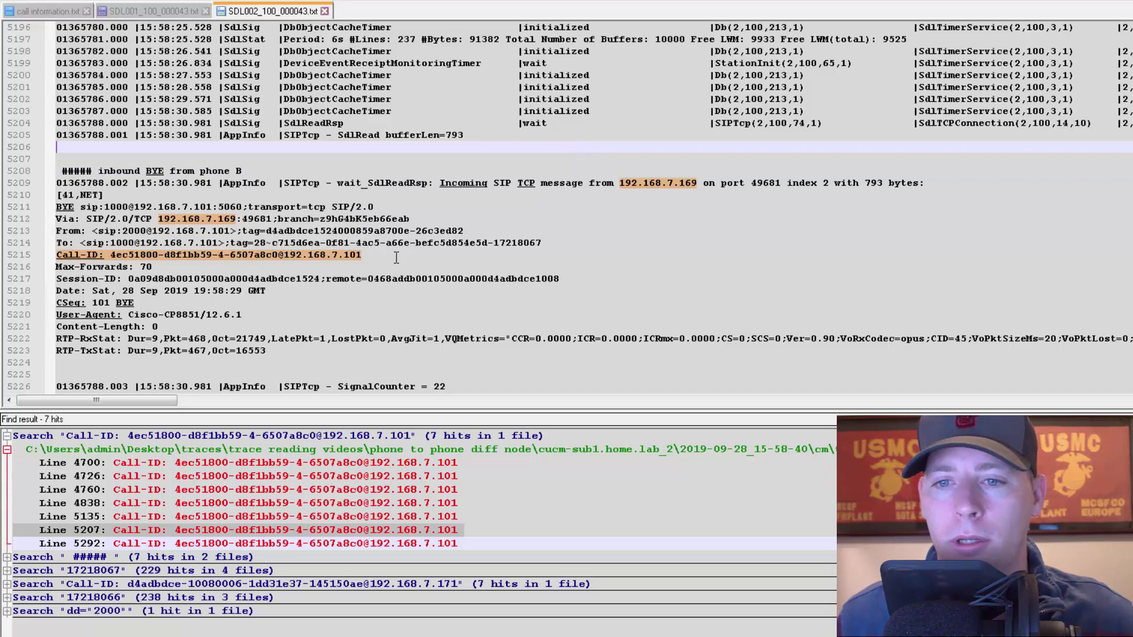
Search all trace files for the " ##### " note marker to collect the annotations from both nodes.
left_click_drag(99, 171, 34, 173)
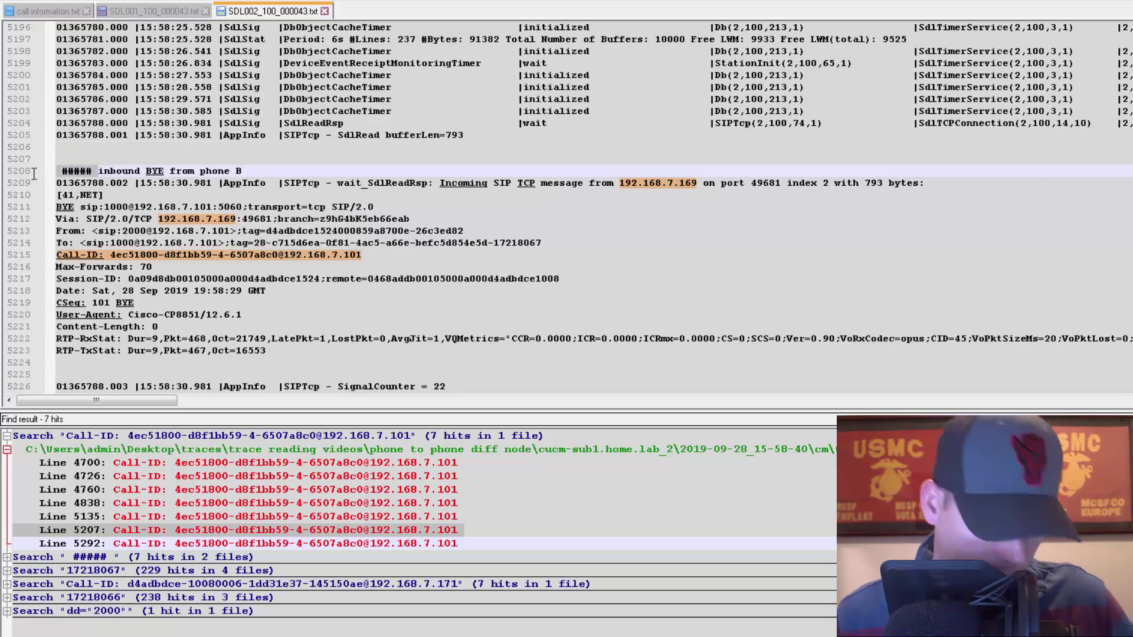
key("ctrl+shift+f")
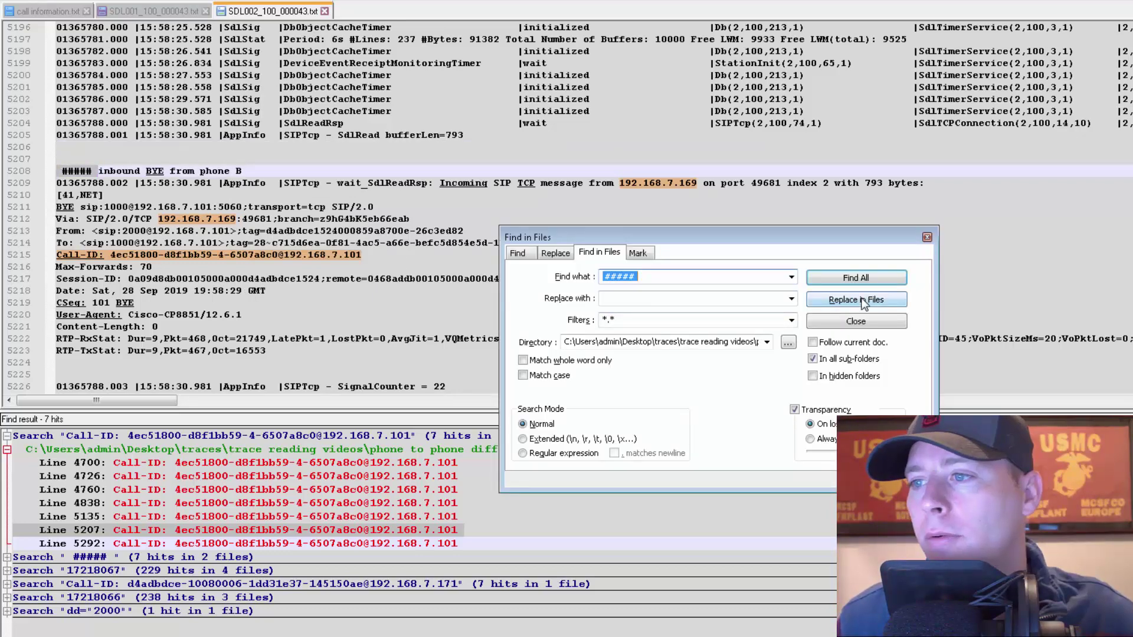
left_click(857, 278)
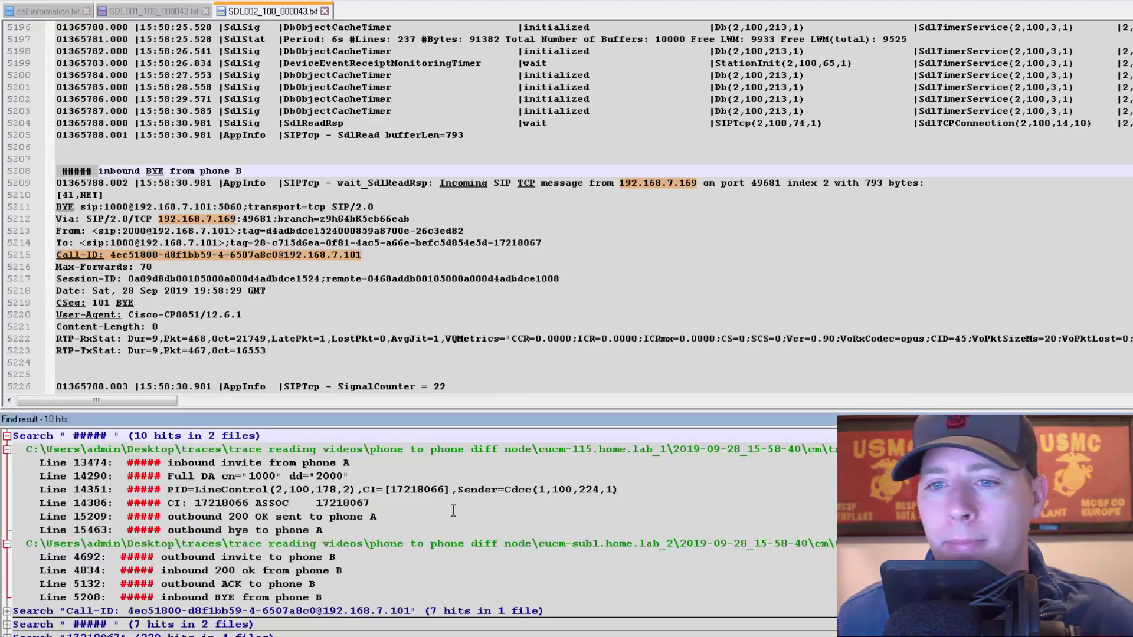
Go to the "inbound invite from phone A" note and examine the SDP's payload types and their rtpmap codecs, including 114 and AMR-WB.
double_click(163, 463)
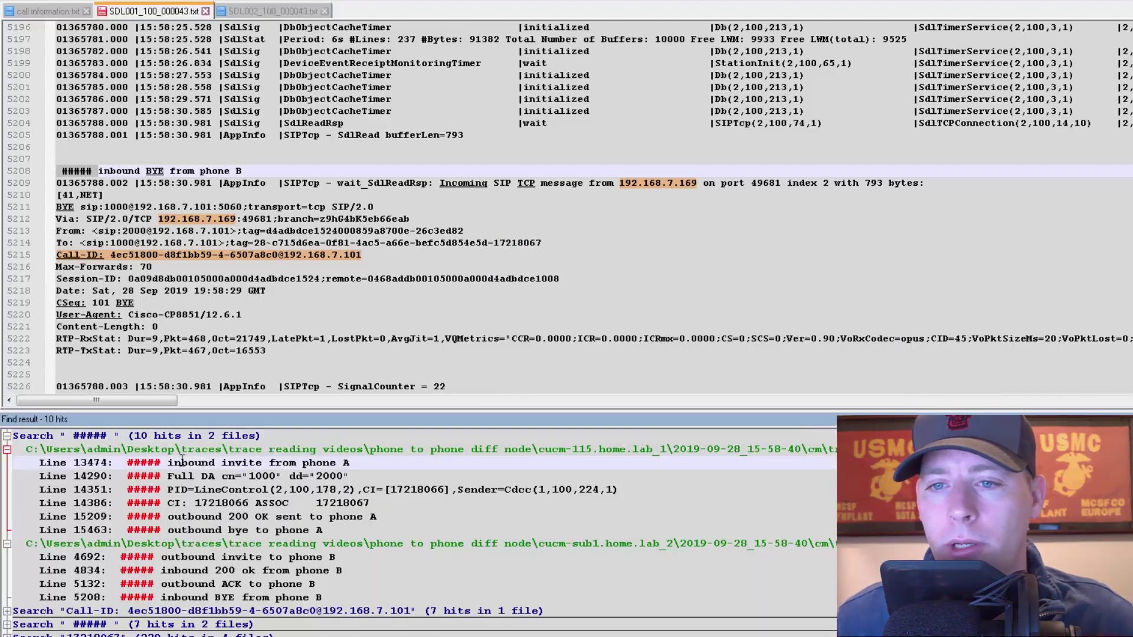
scroll(403, 234, "down", 4)
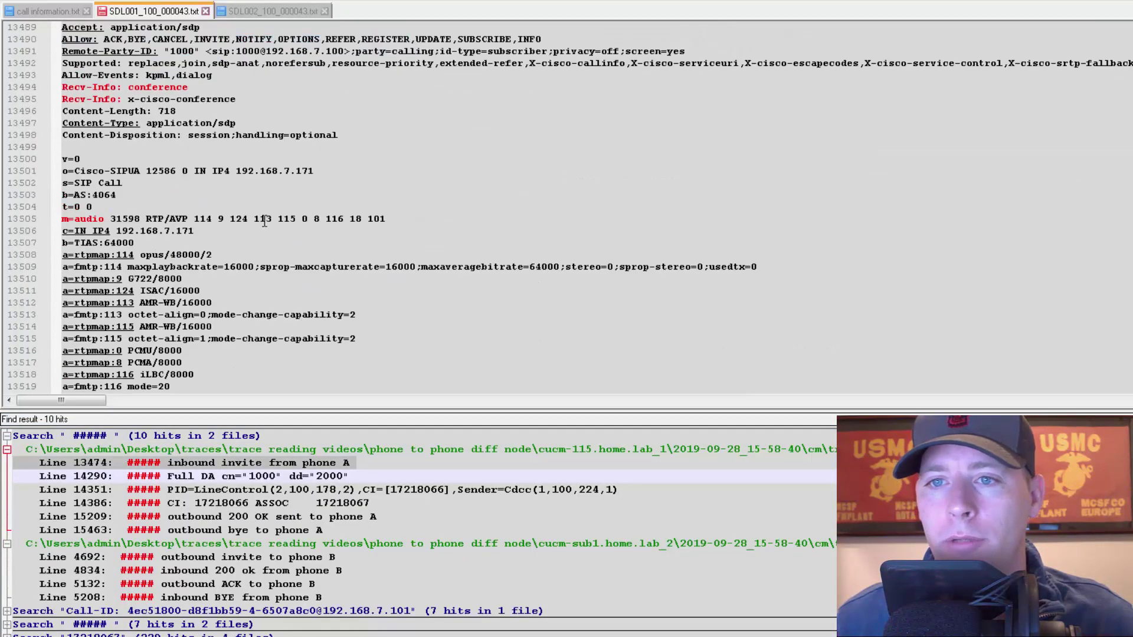
left_click_drag(195, 218, 329, 220)
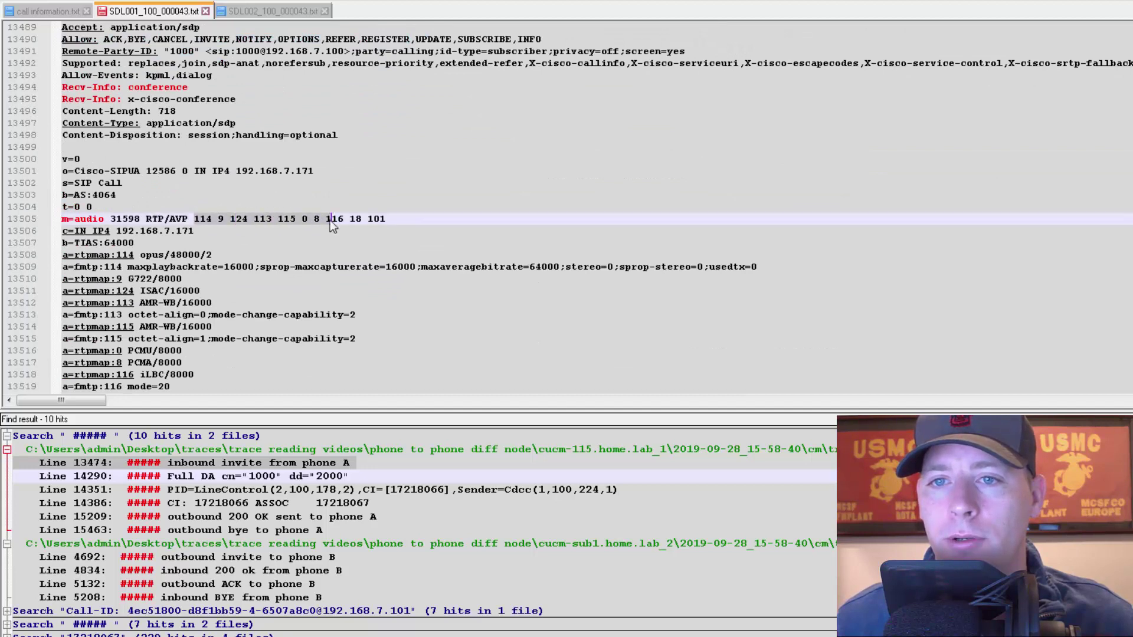
left_click(133, 254)
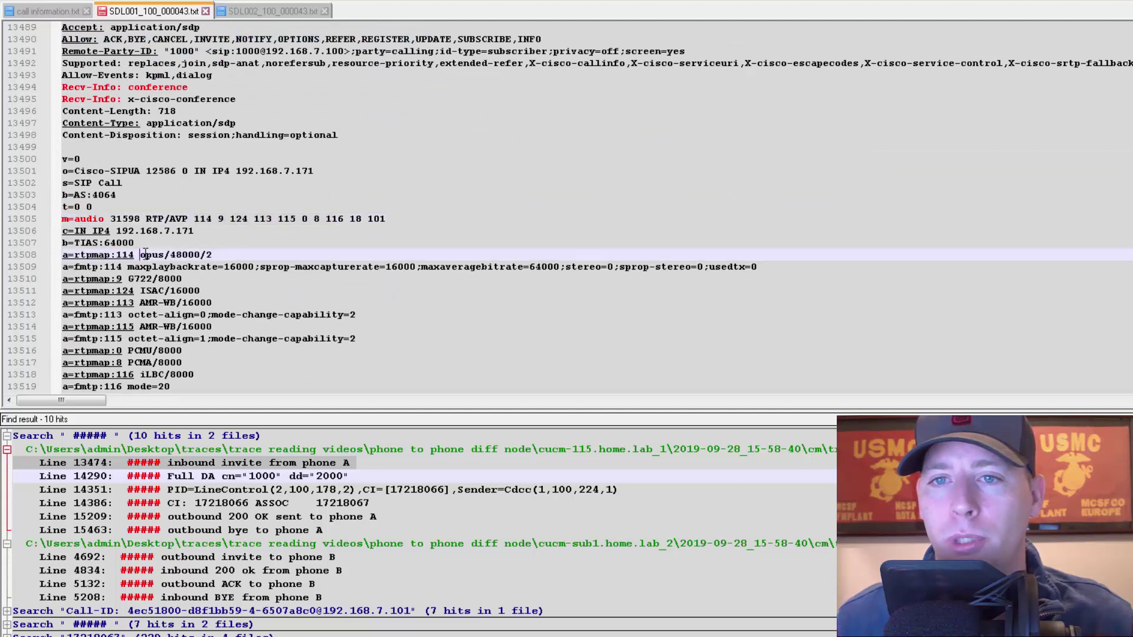
double_click(202, 218)
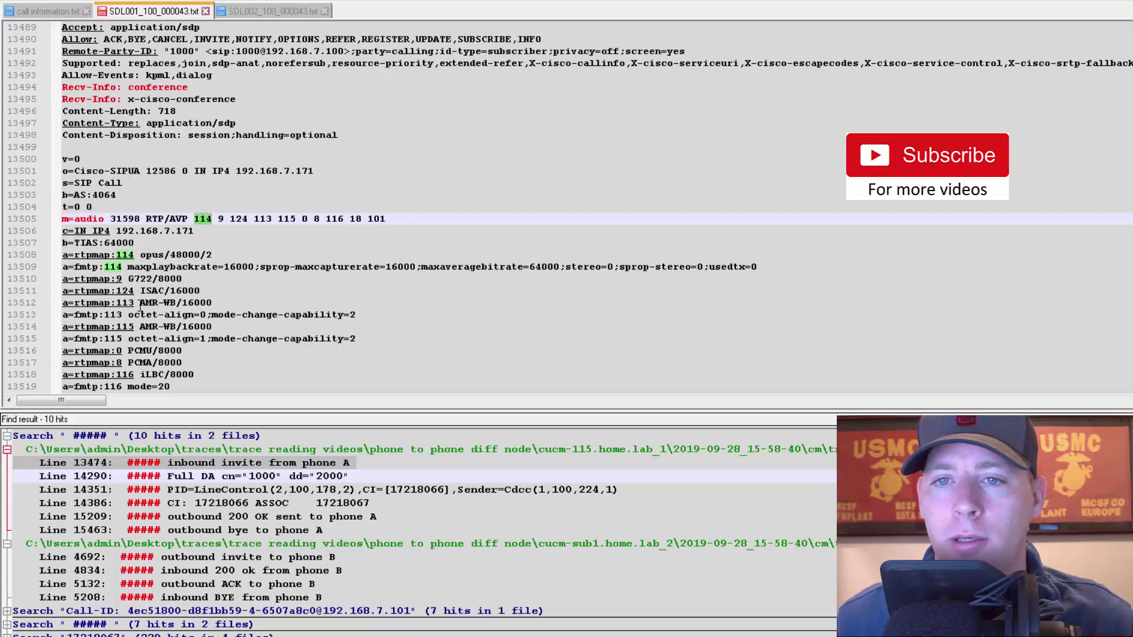
left_click_drag(140, 303, 175, 303)
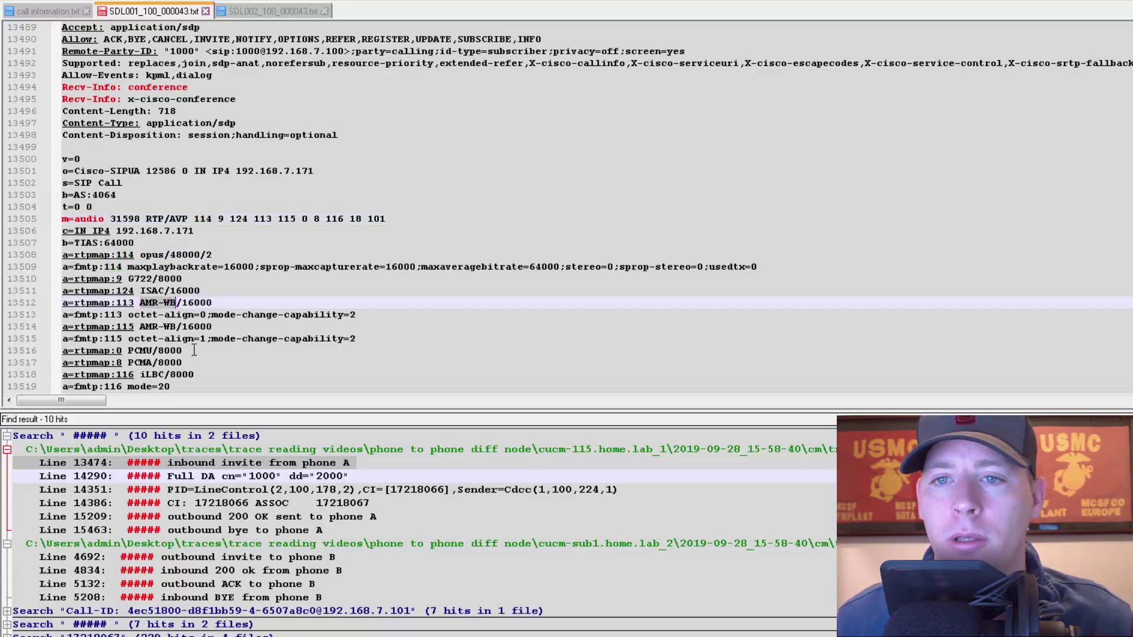
scroll(354, 322, "down", 3)
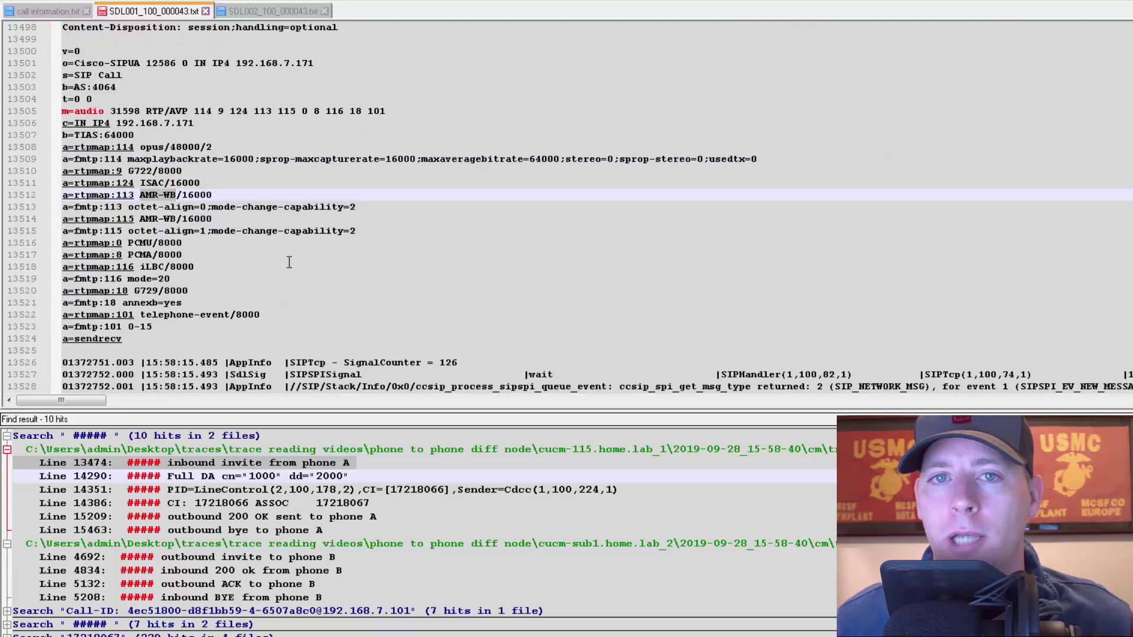
scroll(289, 262, "up", 1)
double_click(202, 147)
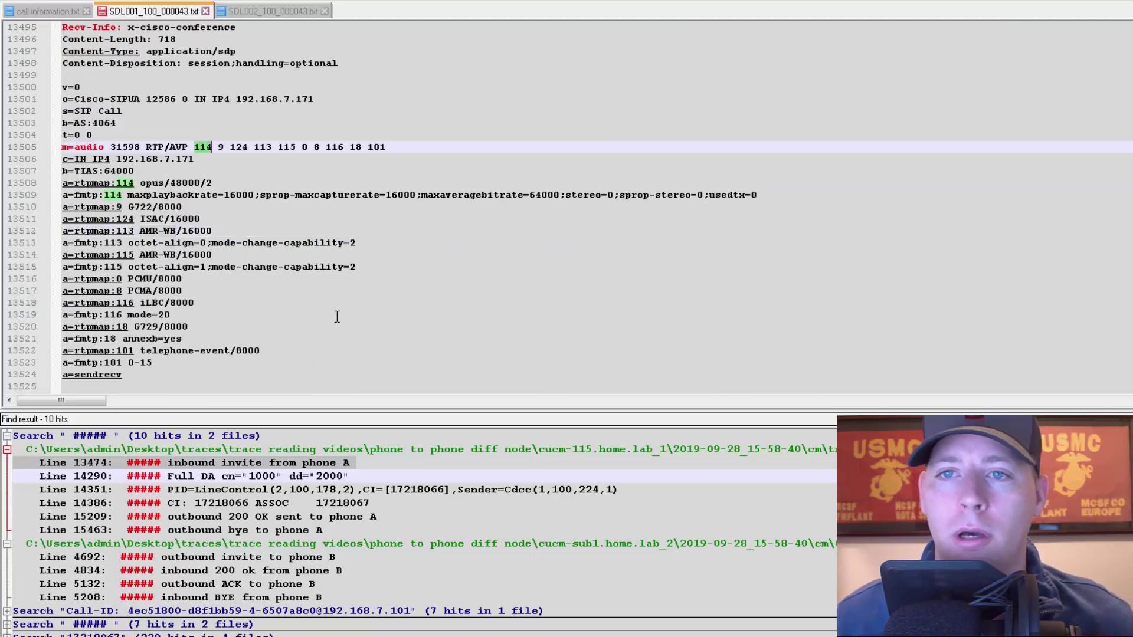
Step through the notes for the full digit analysis, the LineControl PID and the CI association.
double_click(237, 476)
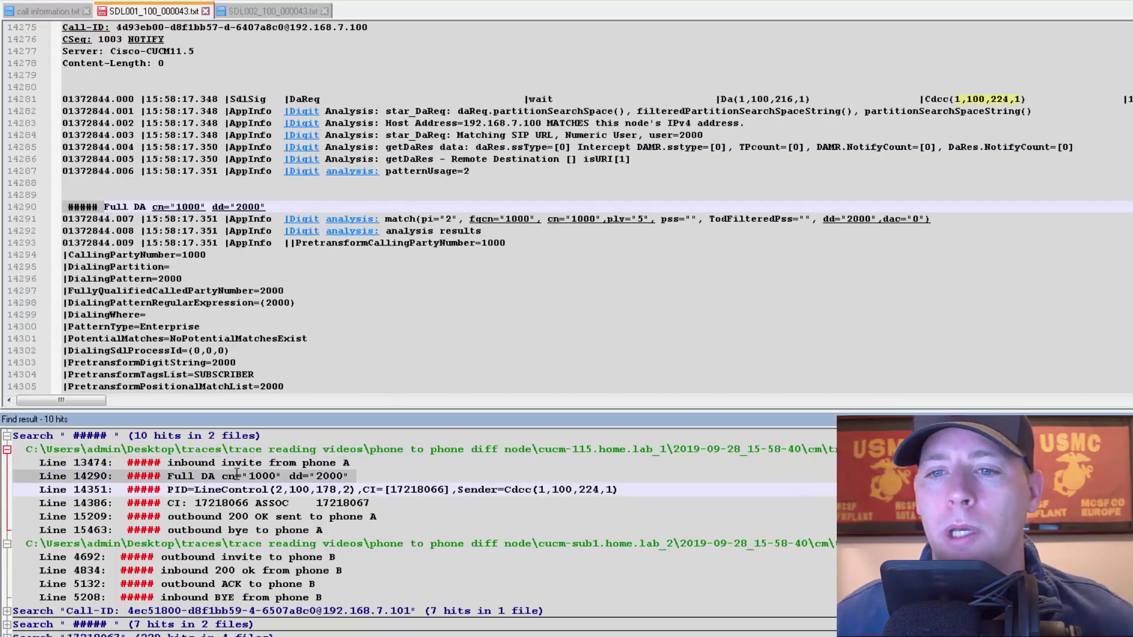
double_click(242, 489)
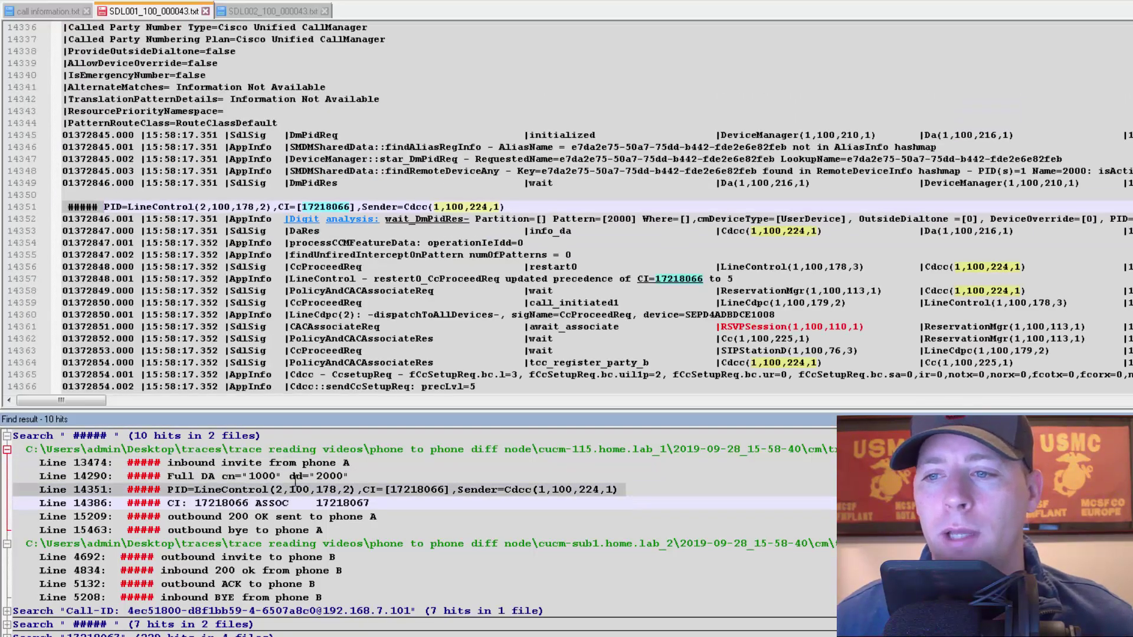
double_click(222, 503)
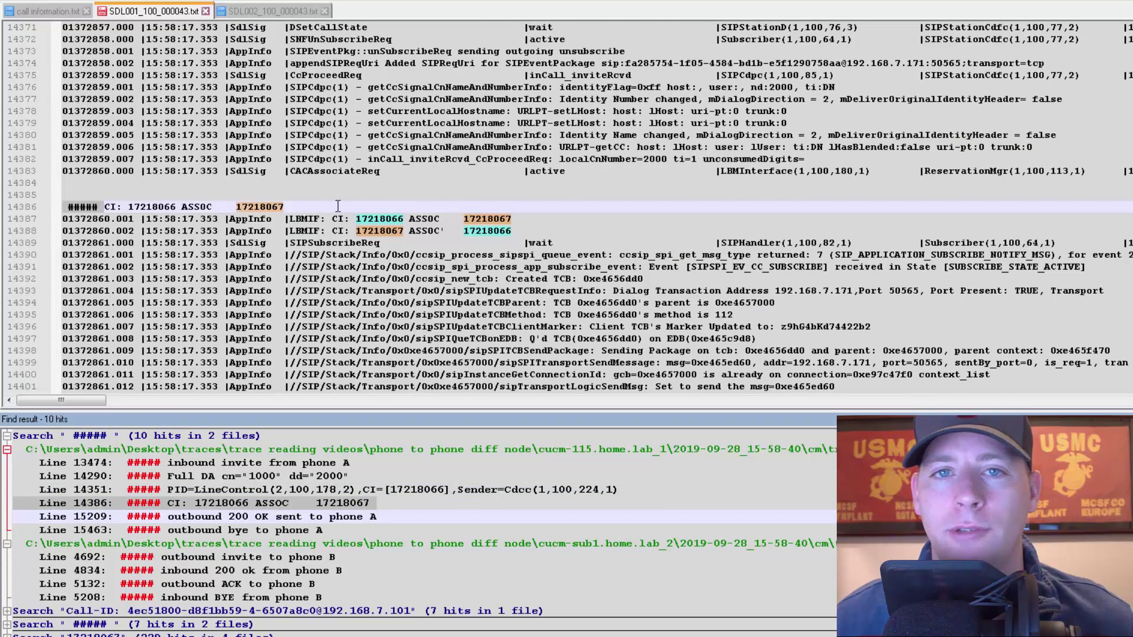
Compare the timestamps of the outbound 200 OK to phone A and the inbound 200 OK from phone B.
double_click(211, 519)
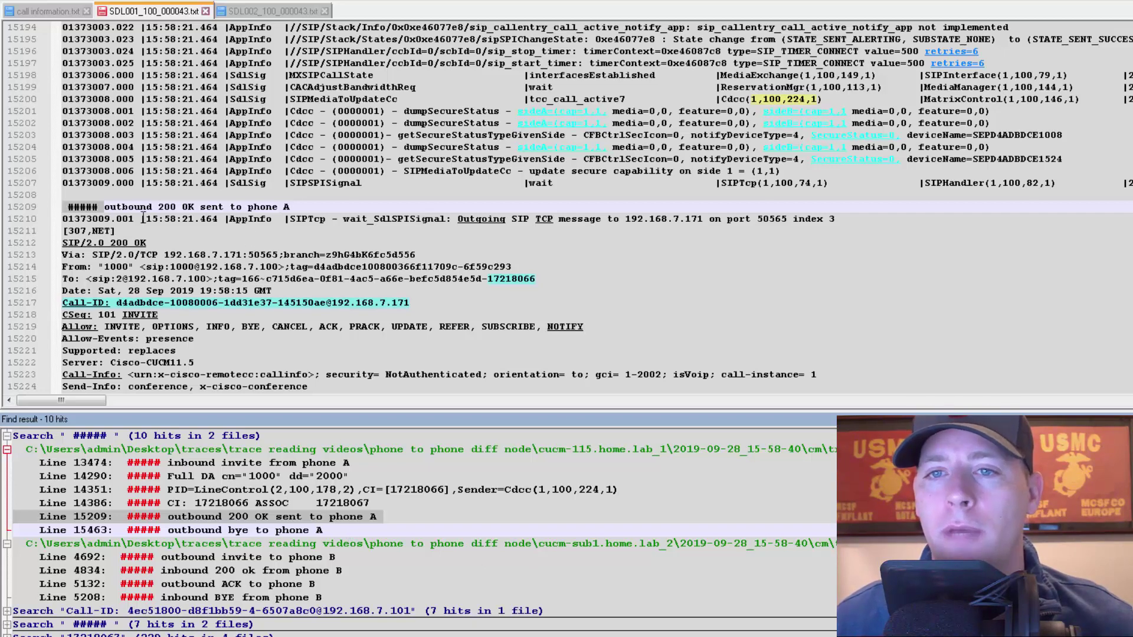
left_click_drag(145, 219, 218, 219)
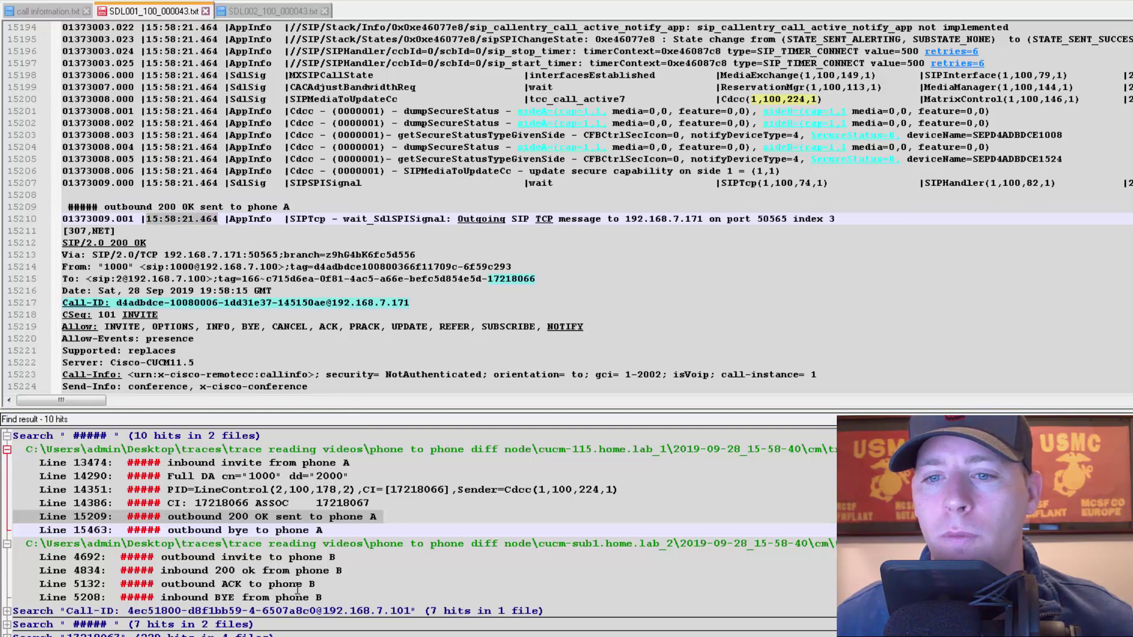
double_click(239, 571)
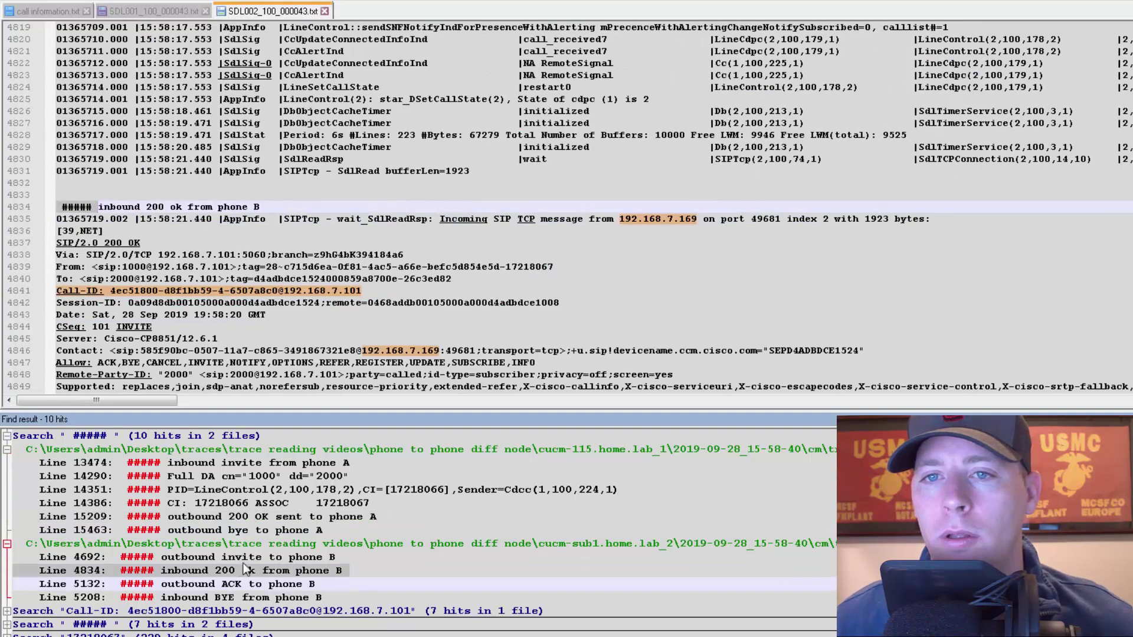
left_click(192, 219)
double_click(212, 219)
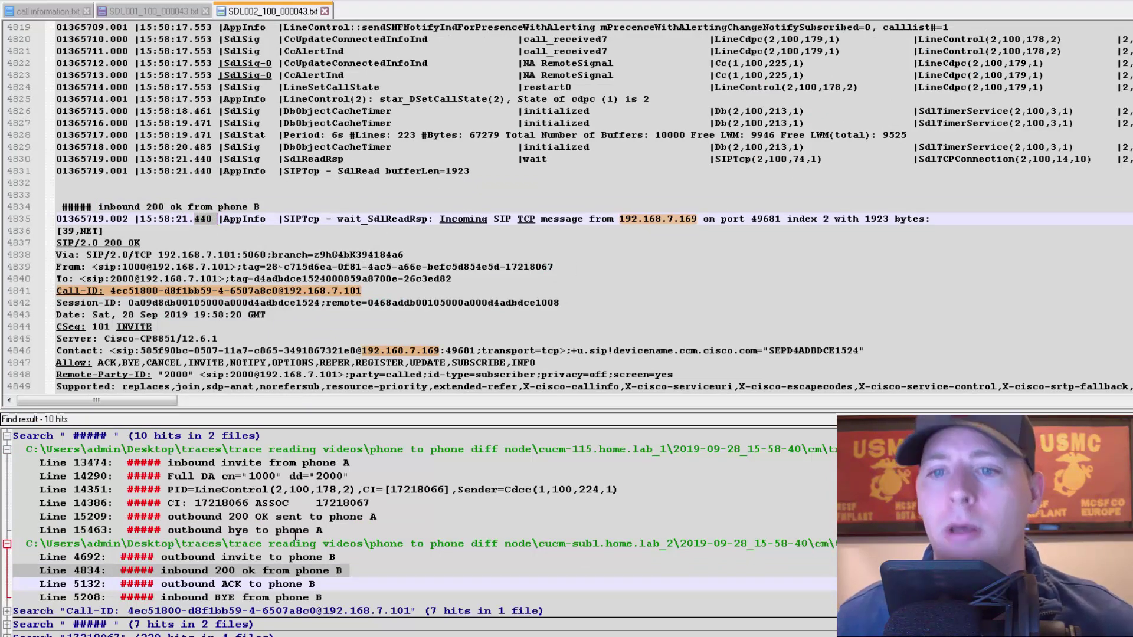
double_click(270, 518)
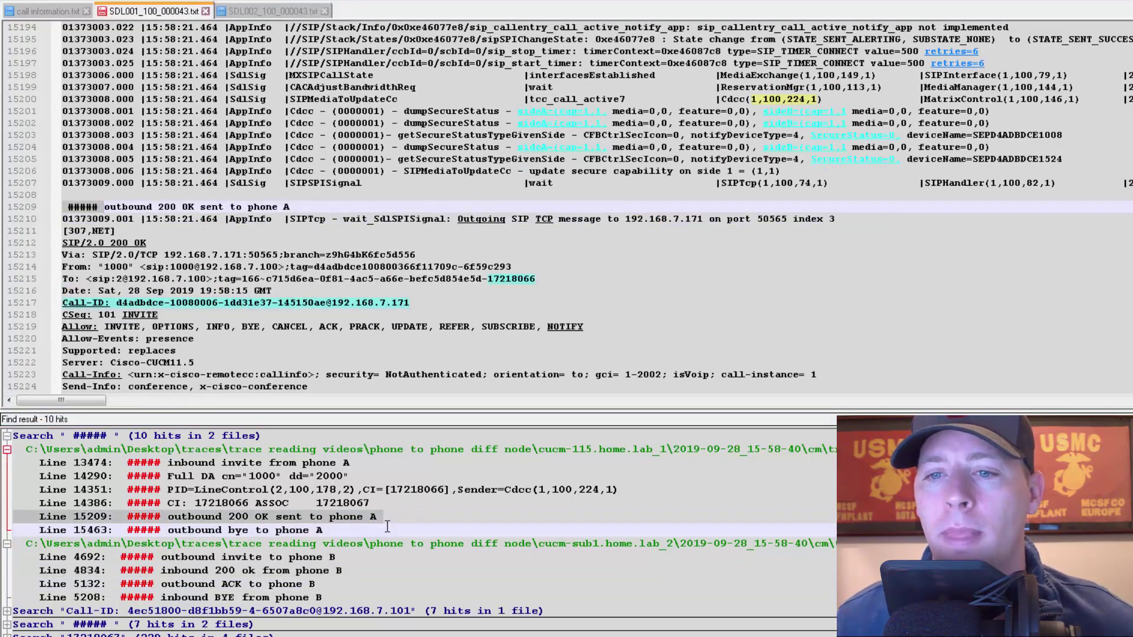
Return to the CI association note, examine both call identifiers, and search all trace files for 17218067.
left_click(387, 526)
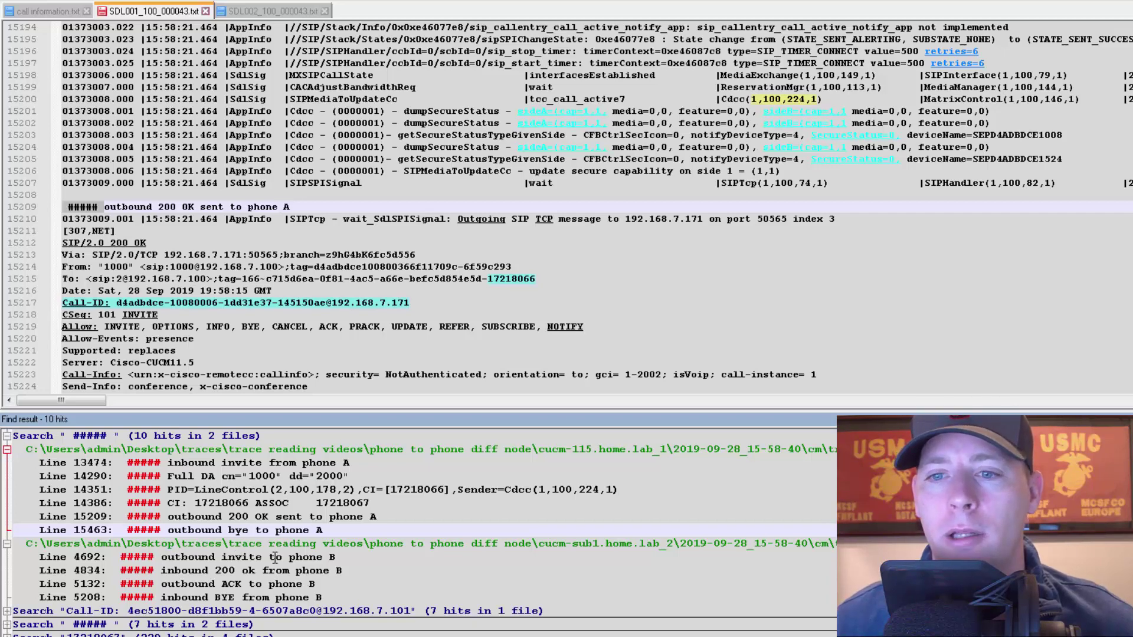
left_click(237, 501)
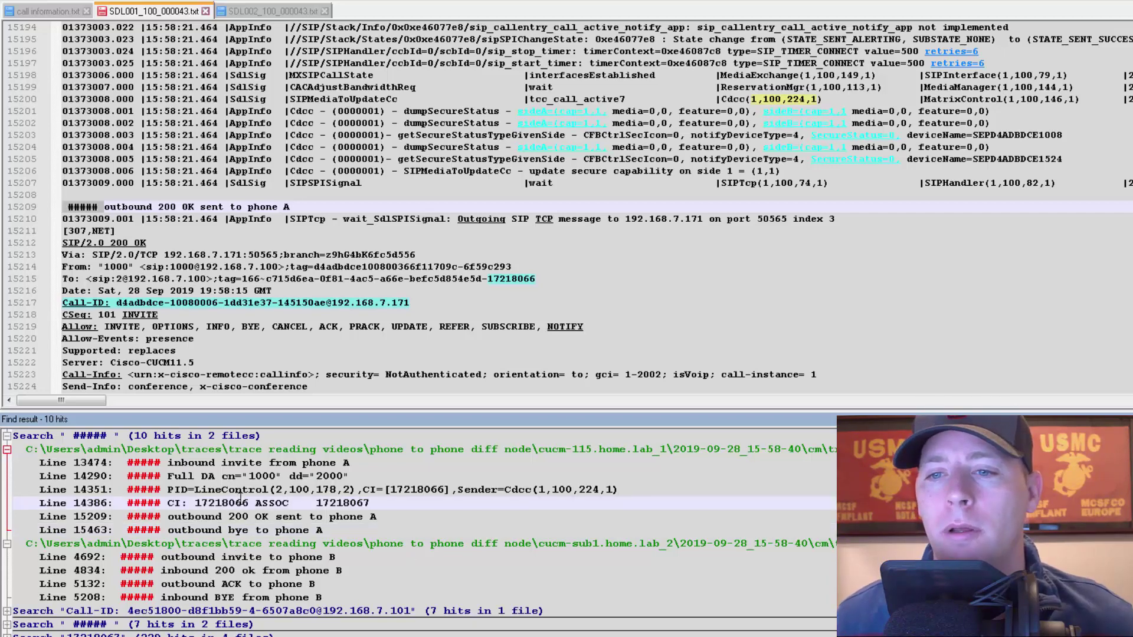
double_click(352, 502)
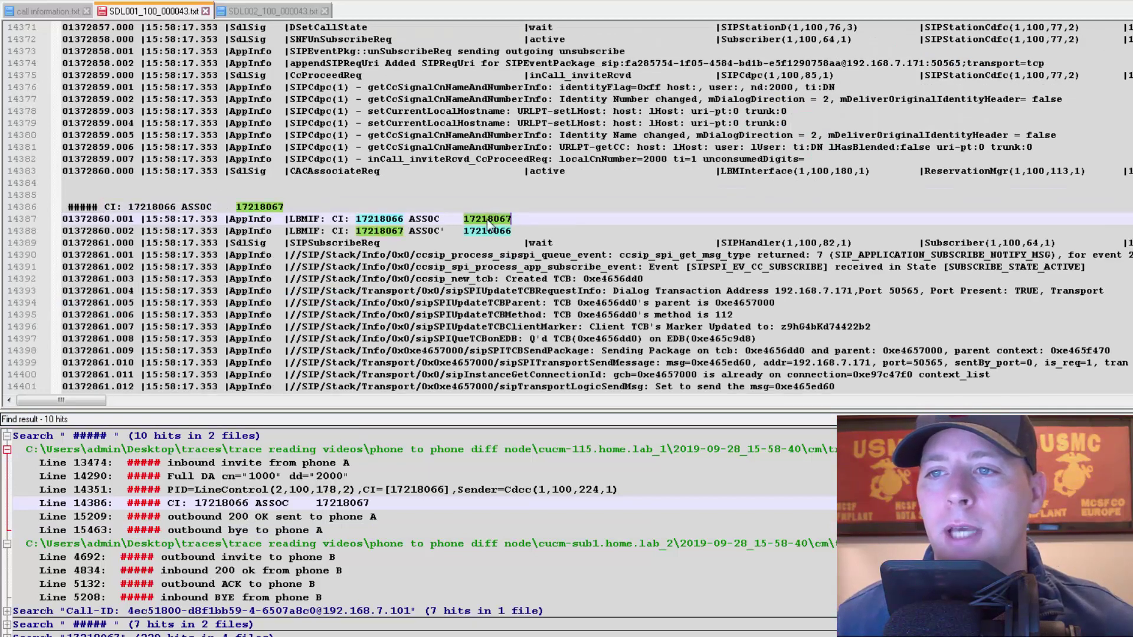
double_click(383, 219)
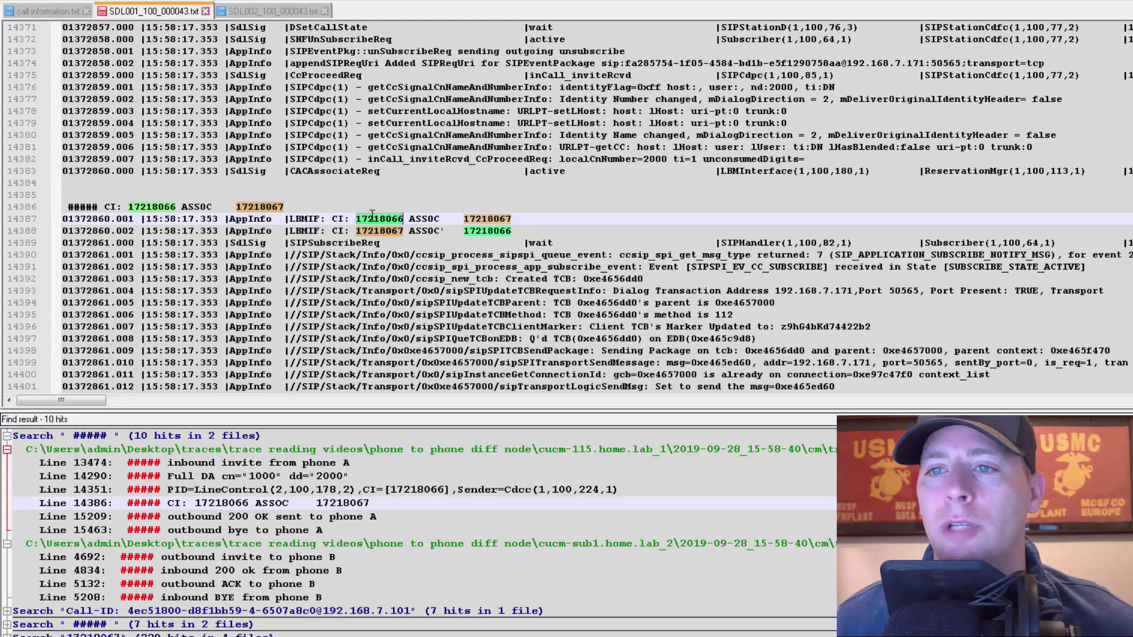
double_click(496, 218)
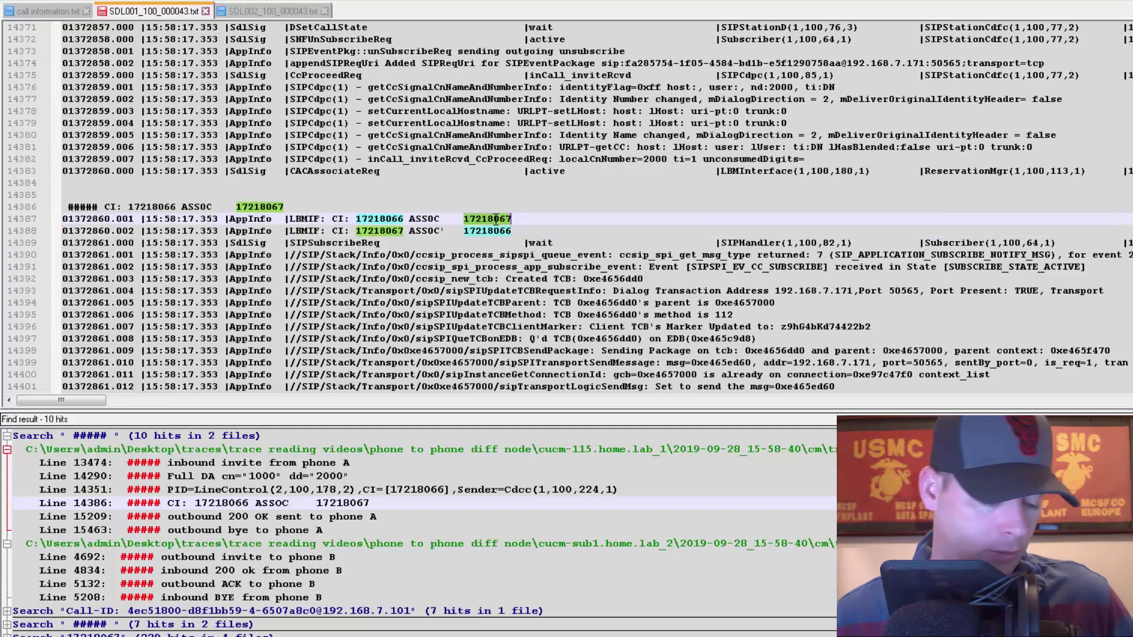
key("ctrl+shift+f")
left_click(856, 277)
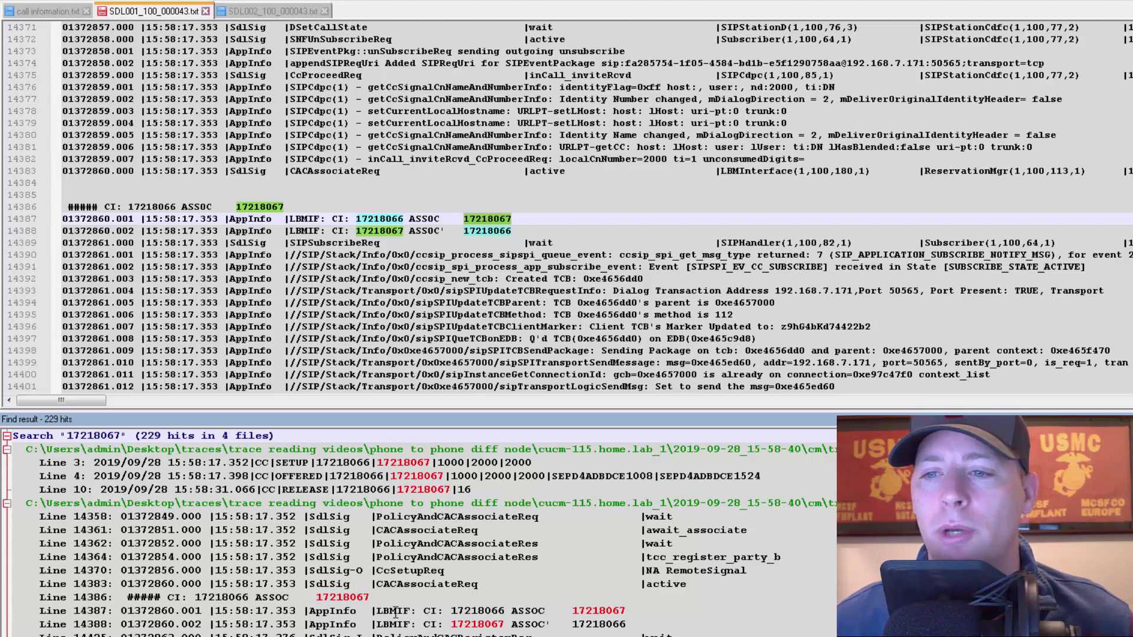
Go to the CcSetupReq remote signal hit and start a "#####" note above it, set off by blank lines.
double_click(420, 574)
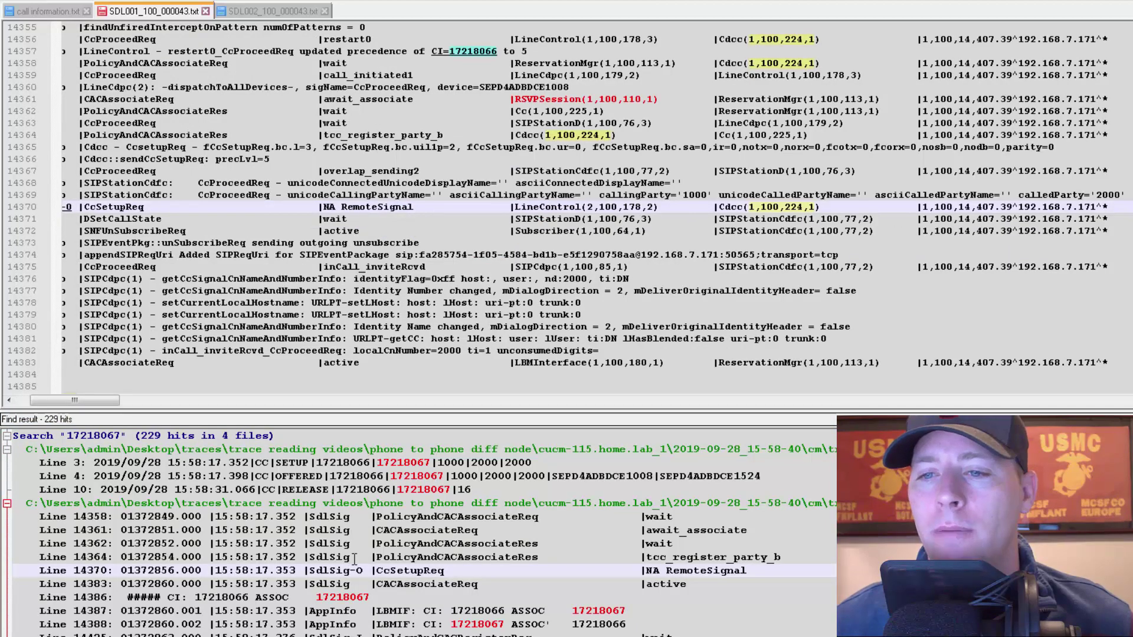
left_click_drag(83, 401, 68, 401)
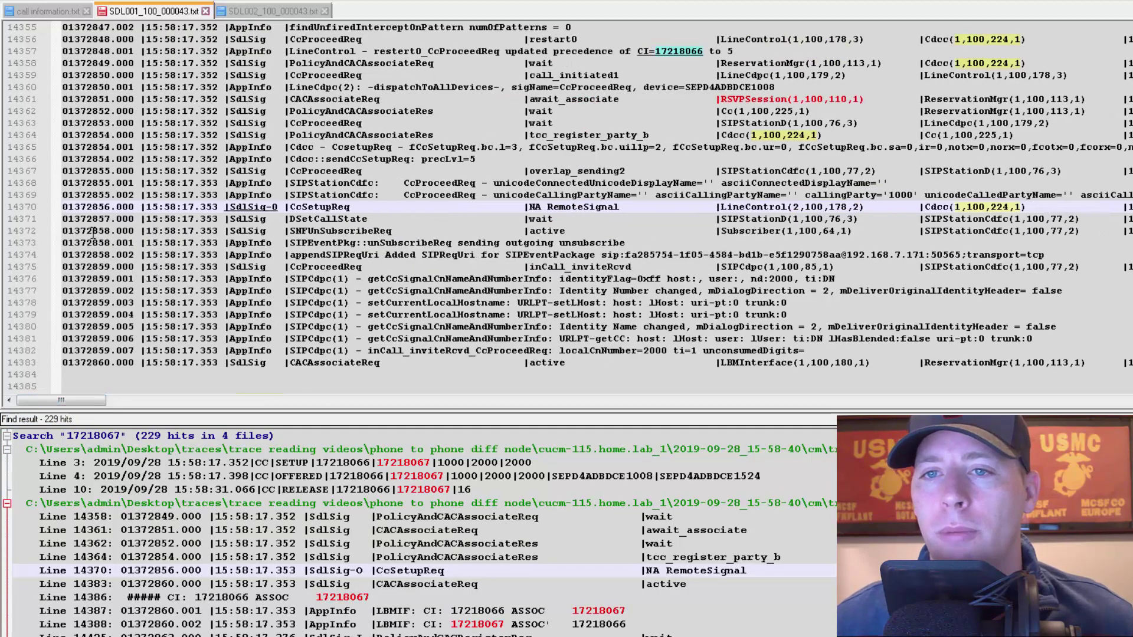
key("Return")
key("Return")
key("Return")
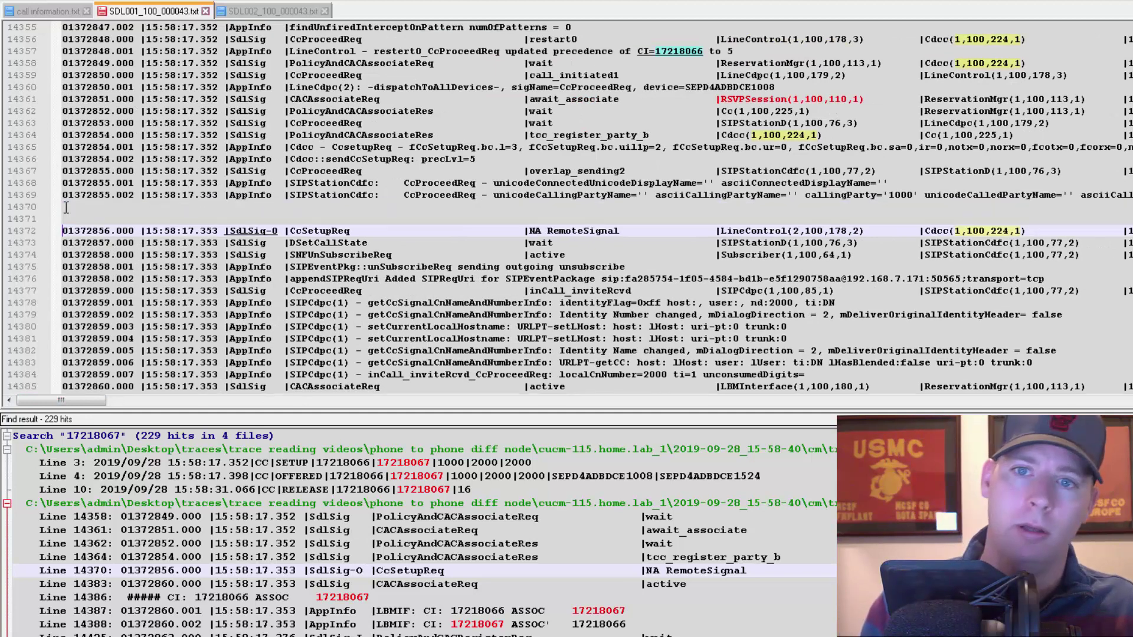
type("###")
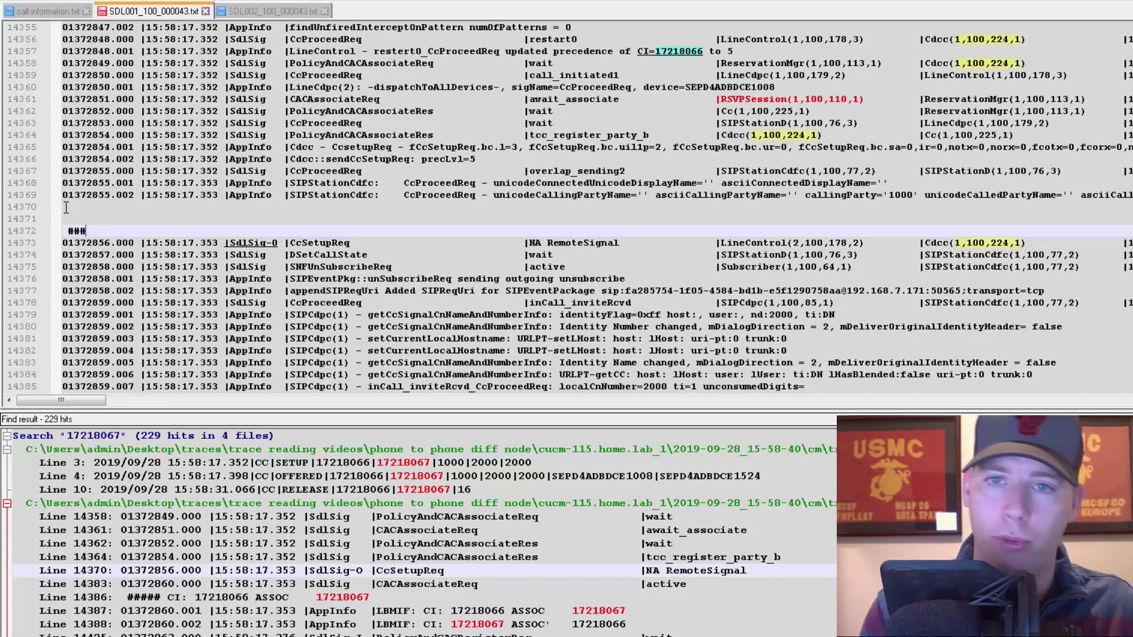
type("##")
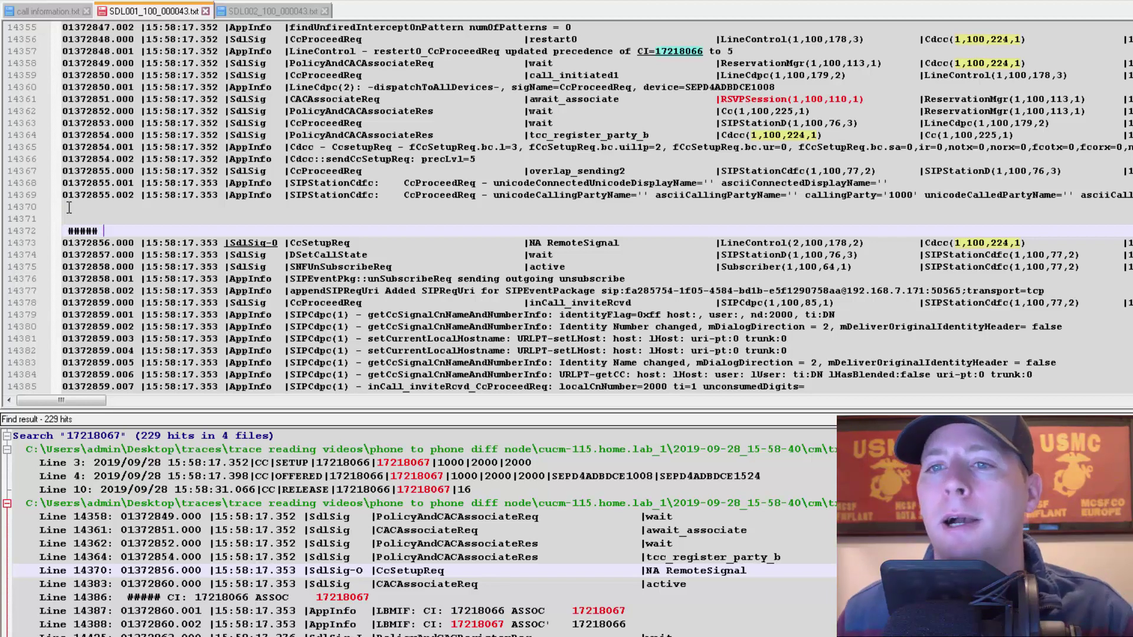
Examine the CcSetupReq line's SdlSig-O signal type, its sending Cdcc process and its destination LineControl process.
left_click(231, 243)
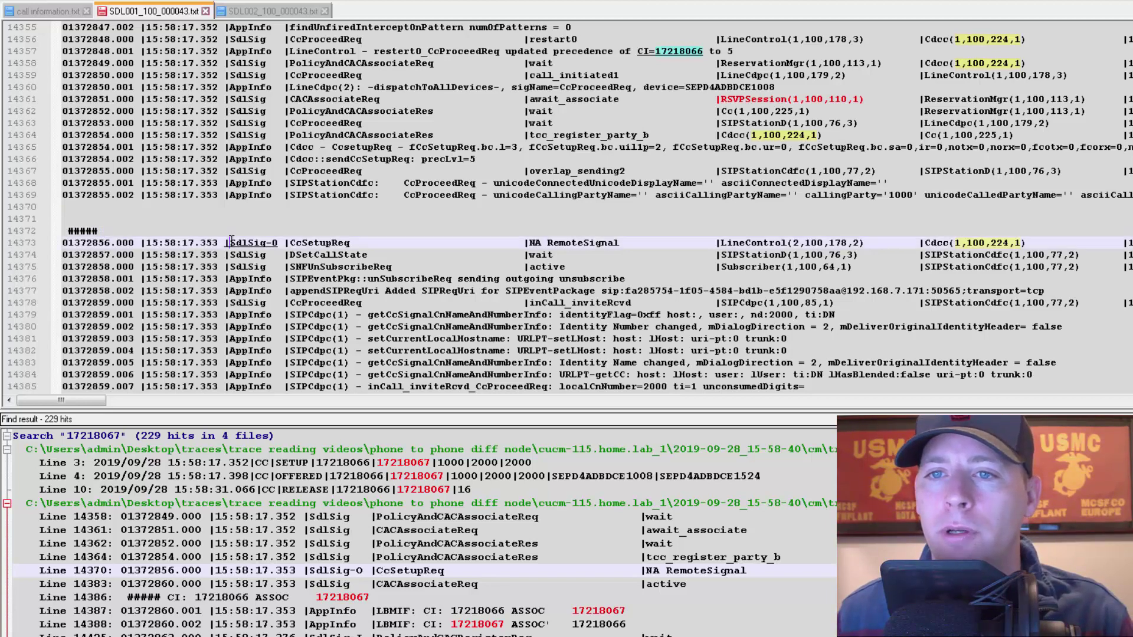
left_click_drag(231, 243, 269, 243)
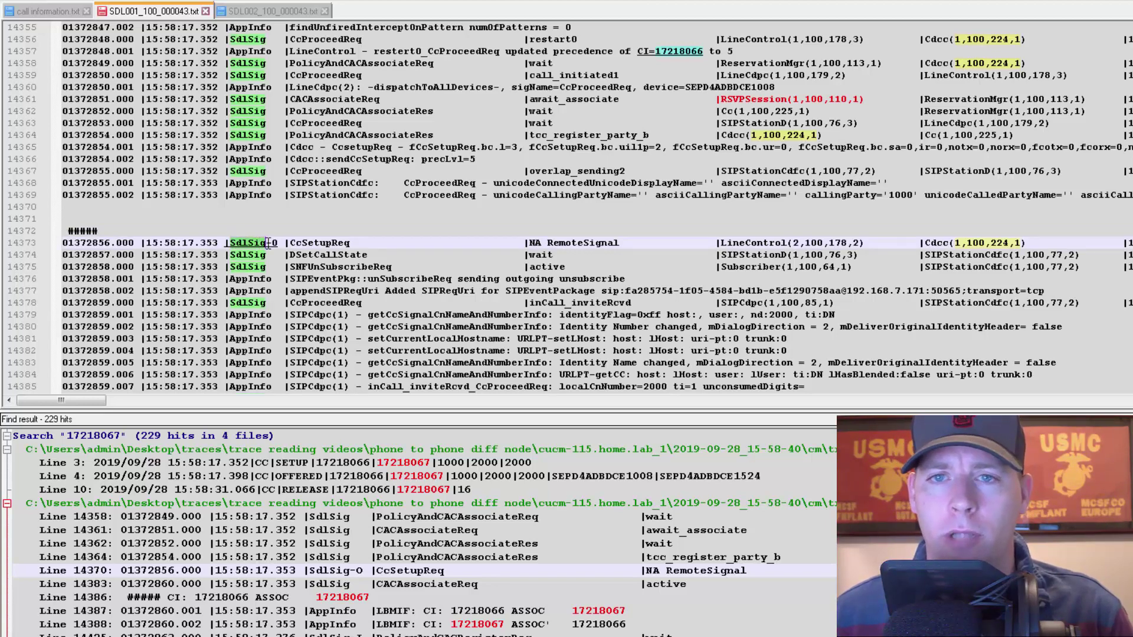
left_click(271, 243)
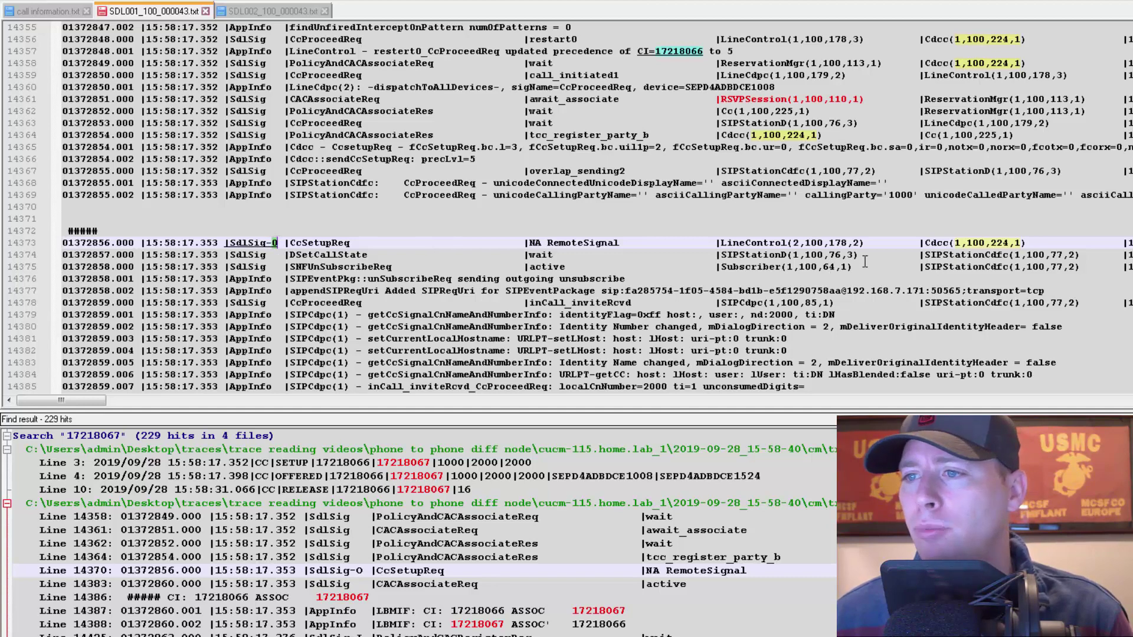
left_click(951, 243)
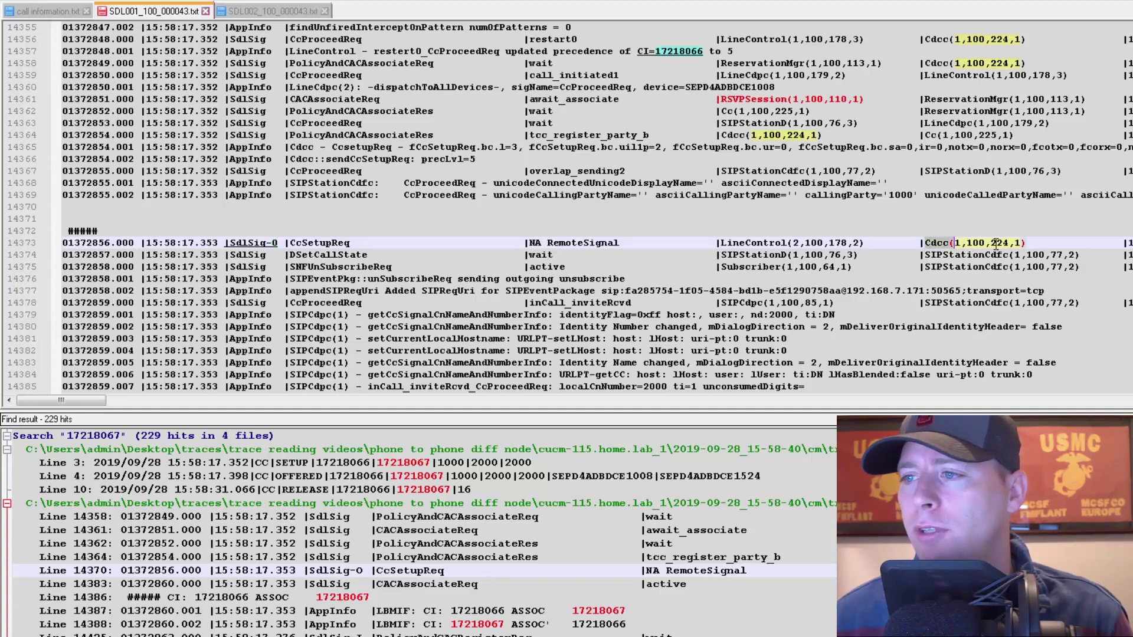
double_click(739, 243)
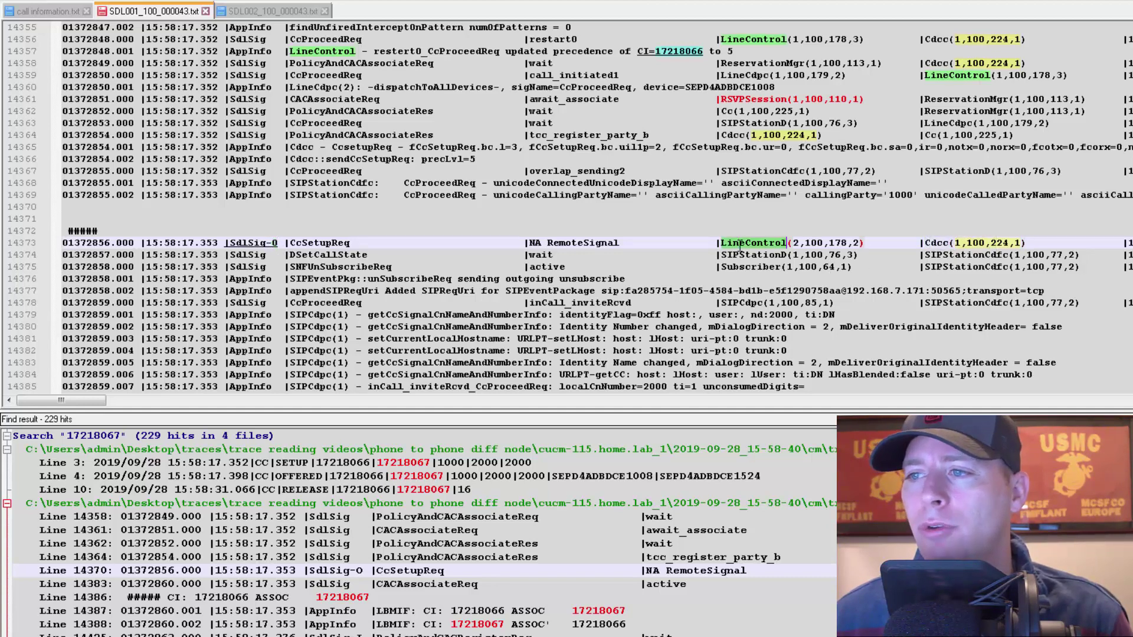
Compare the node numbers of the sending Cdcc process and the destination LineControl process on the CcSetupReq line.
double_click(937, 242)
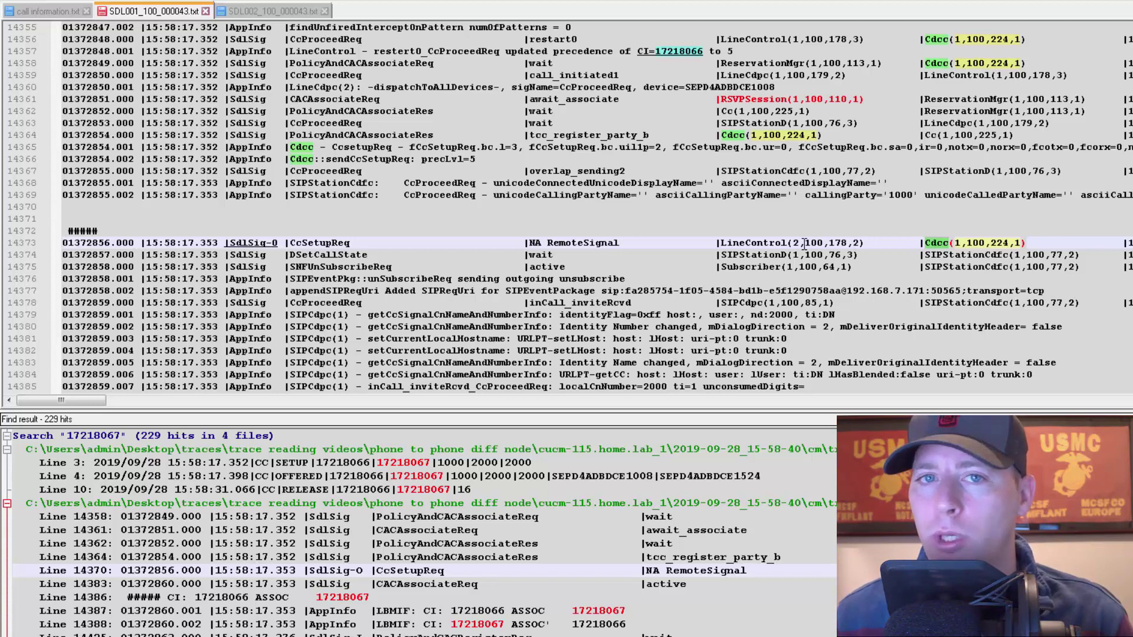
left_click(901, 243)
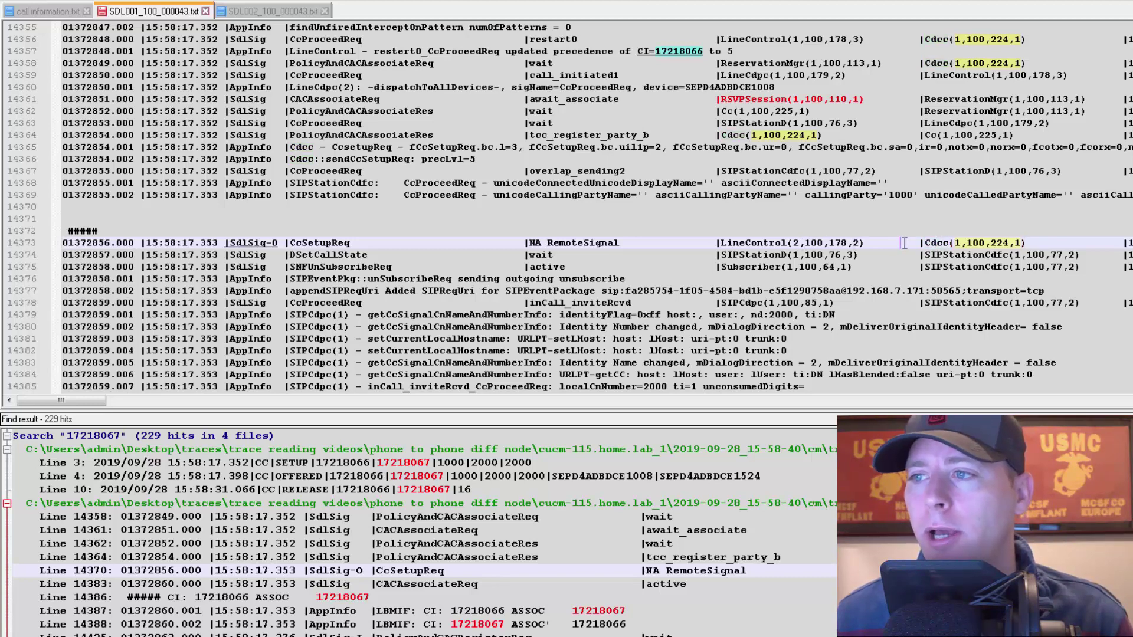
double_click(956, 242)
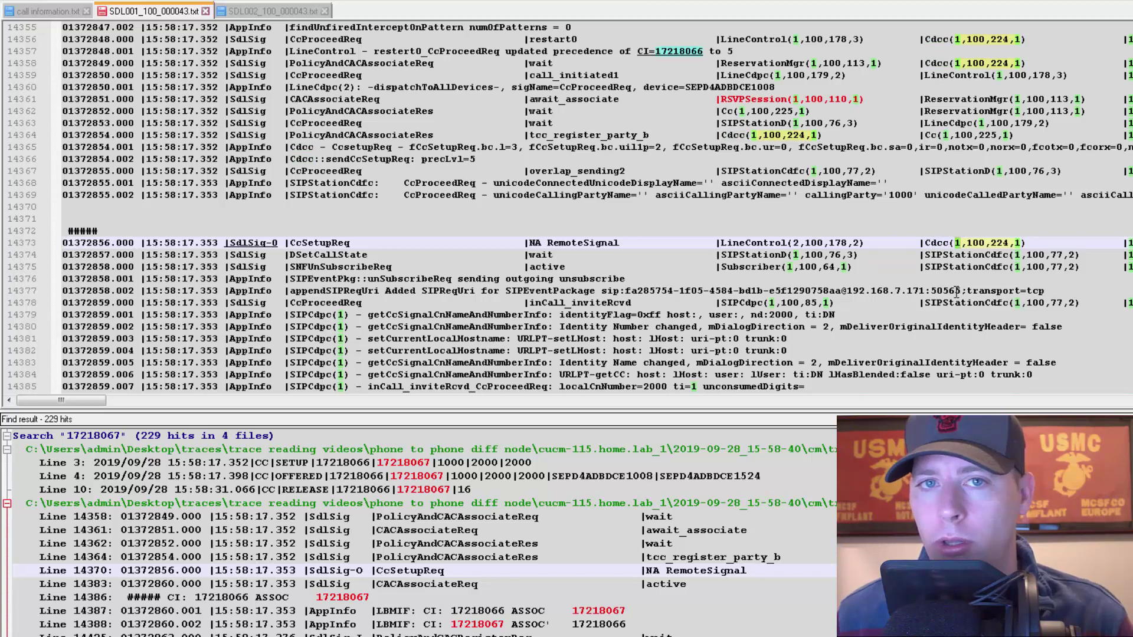
left_click(951, 243)
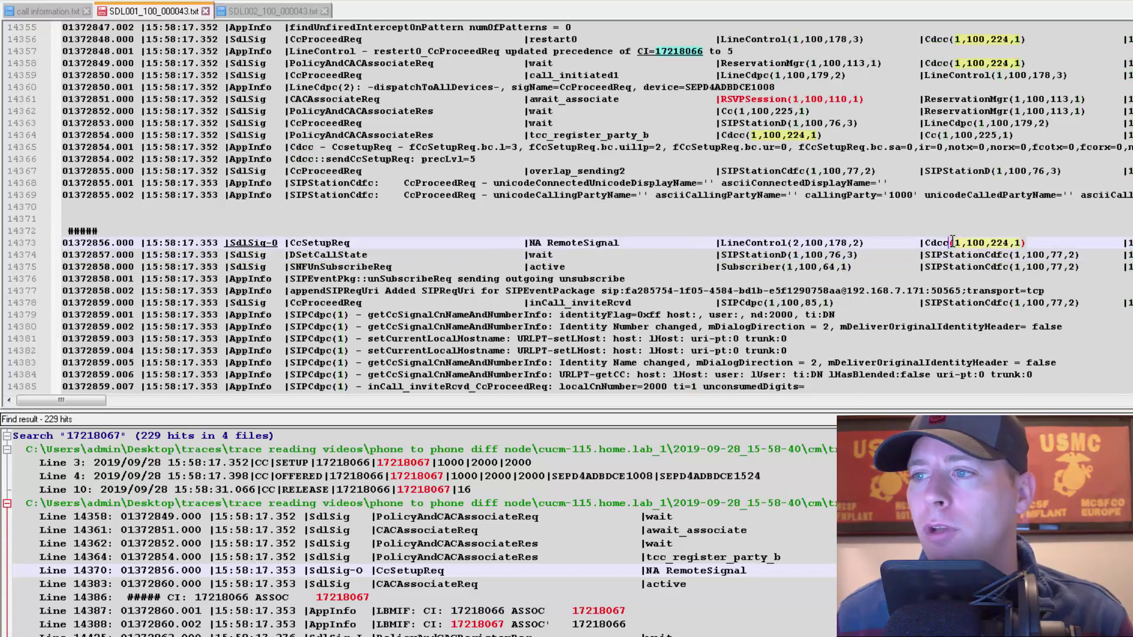
double_click(957, 242)
double_click(797, 243)
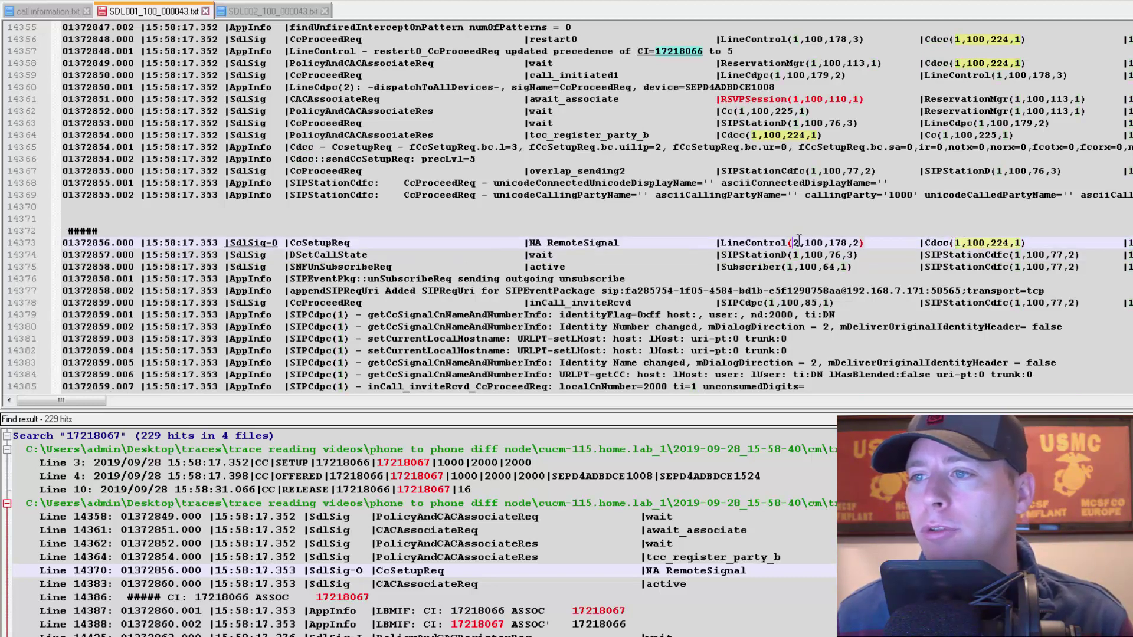
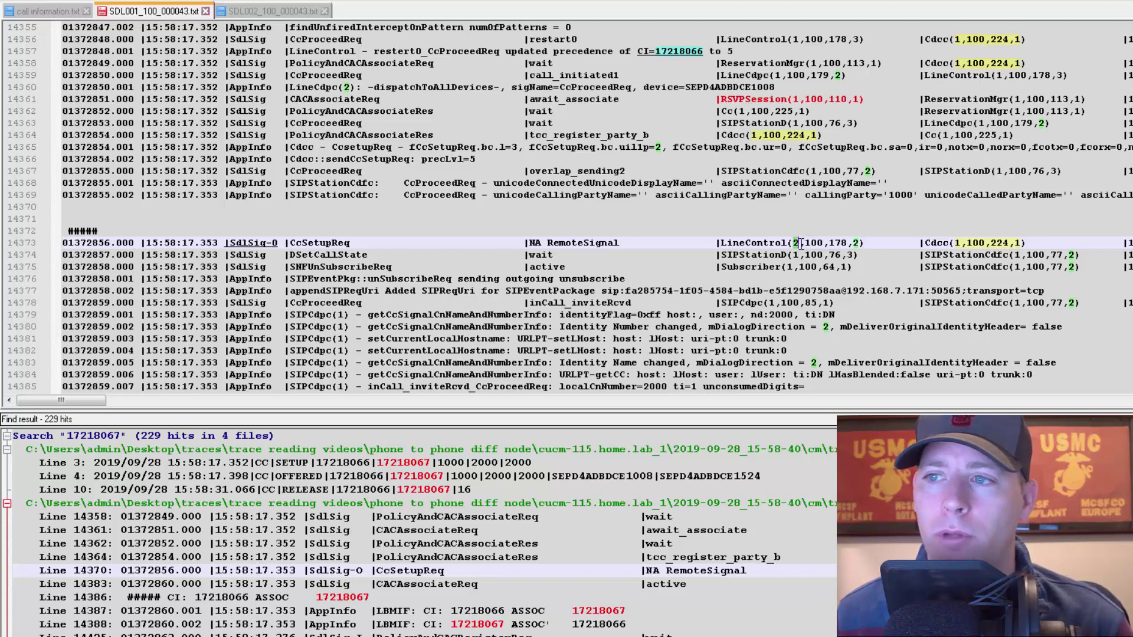
left_click(966, 242)
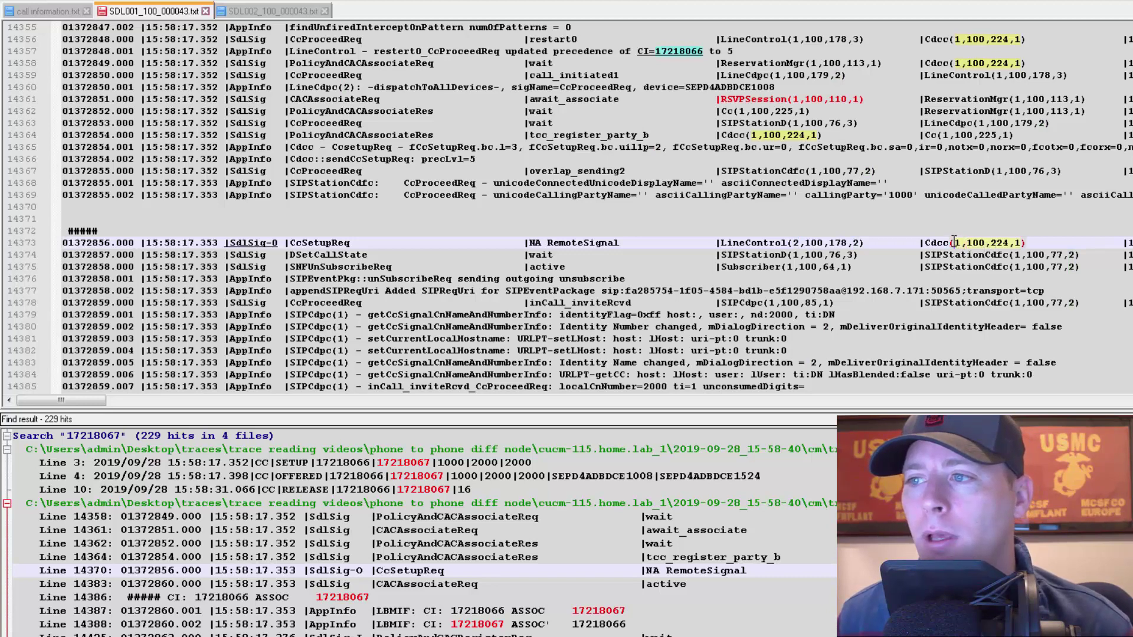
double_click(958, 243)
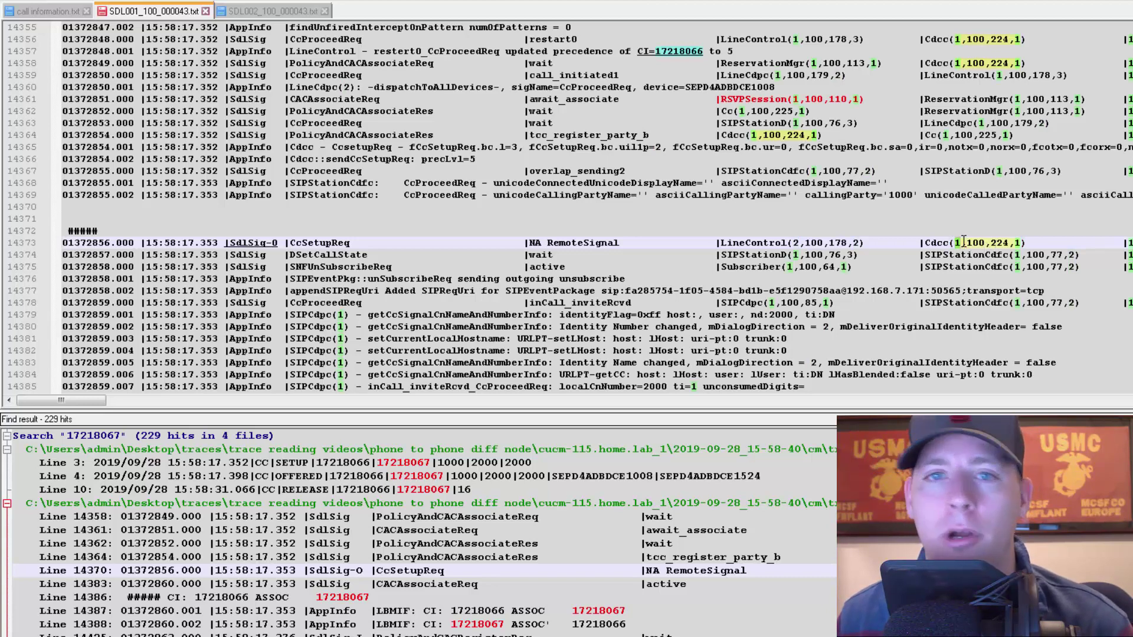
double_click(795, 243)
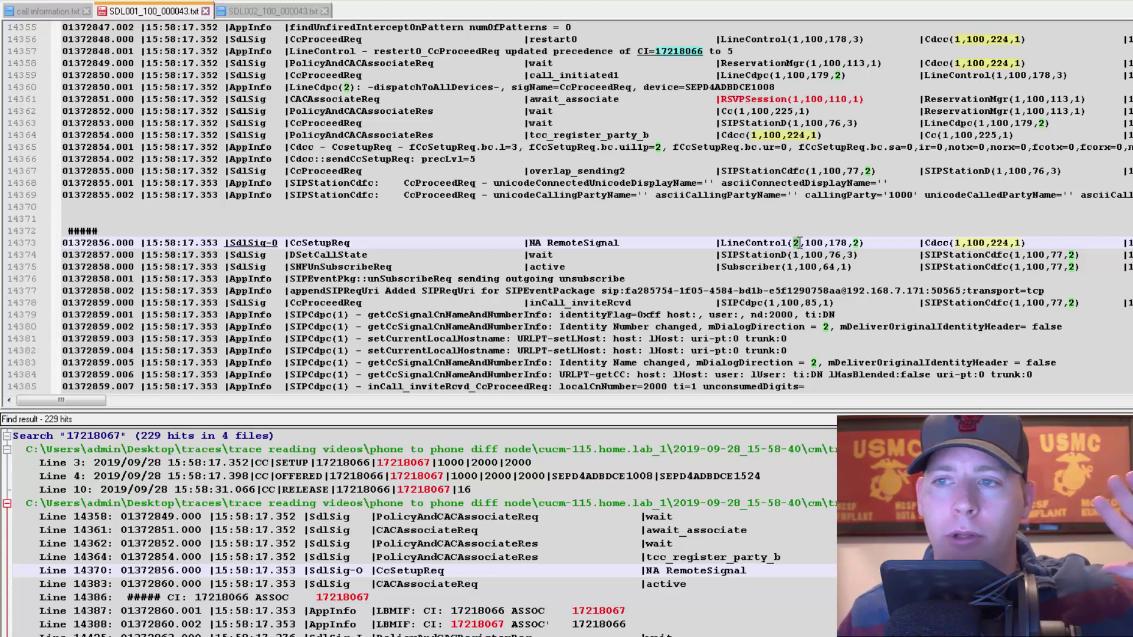
left_click(931, 244)
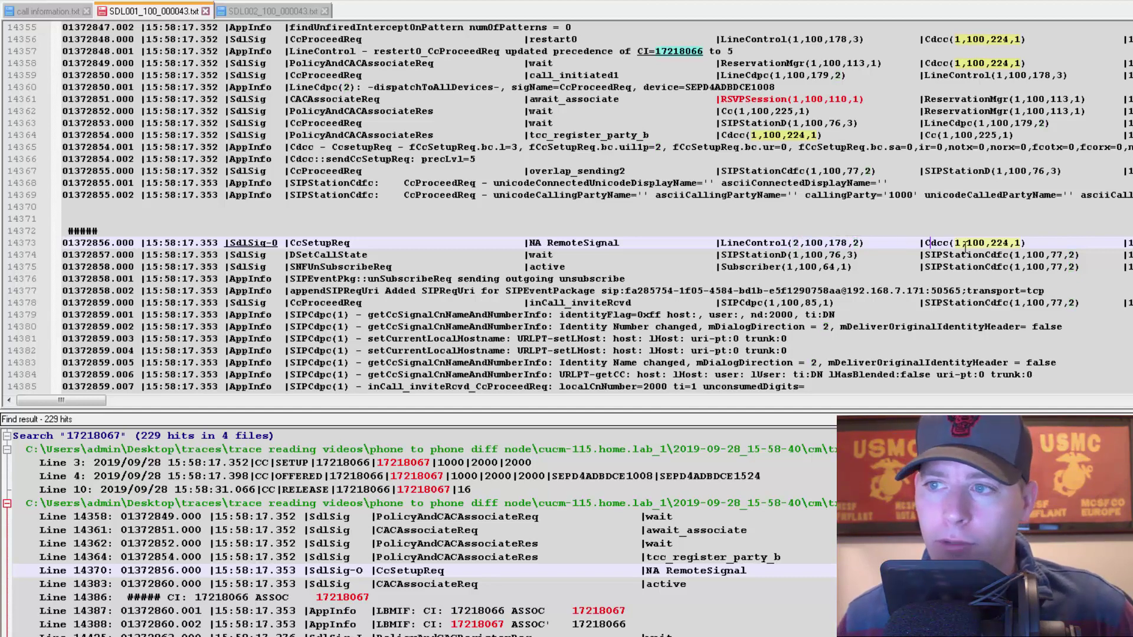
double_click(958, 243)
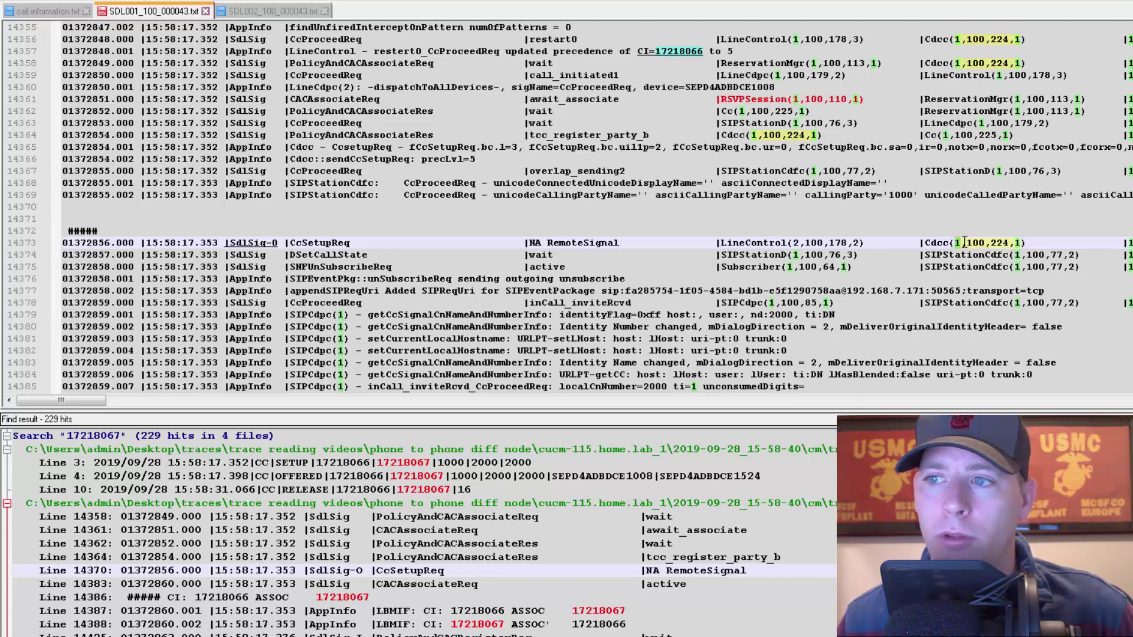
Examine the SIPStationCdfc and SIPStationD processes and their node numbers on the DSetCallState line for comparison.
left_click(1016, 255)
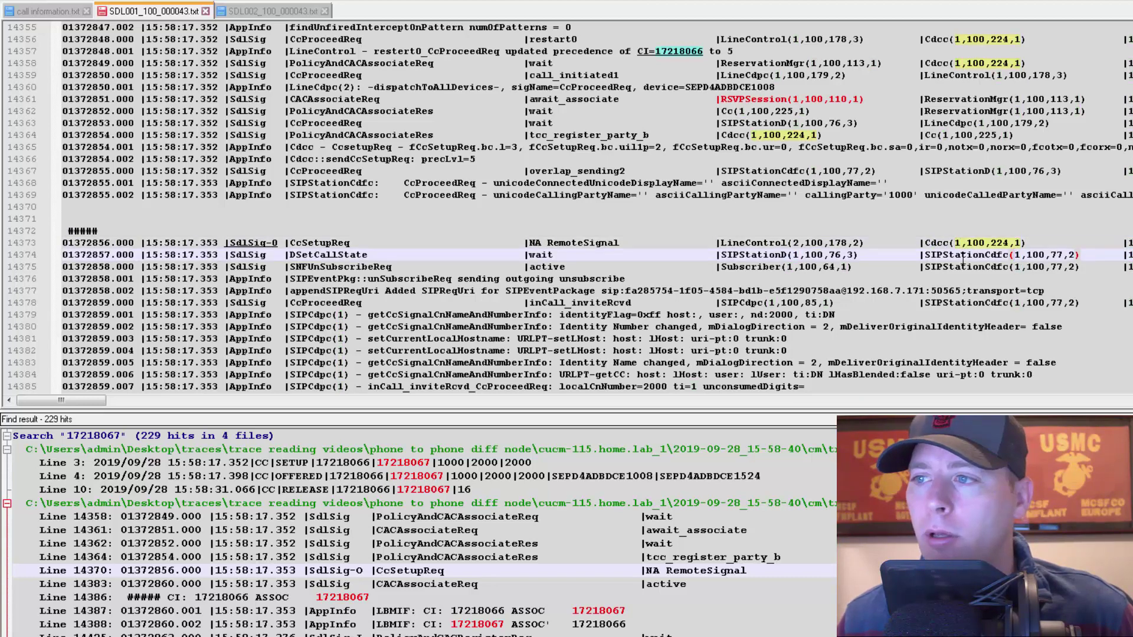
double_click(956, 255)
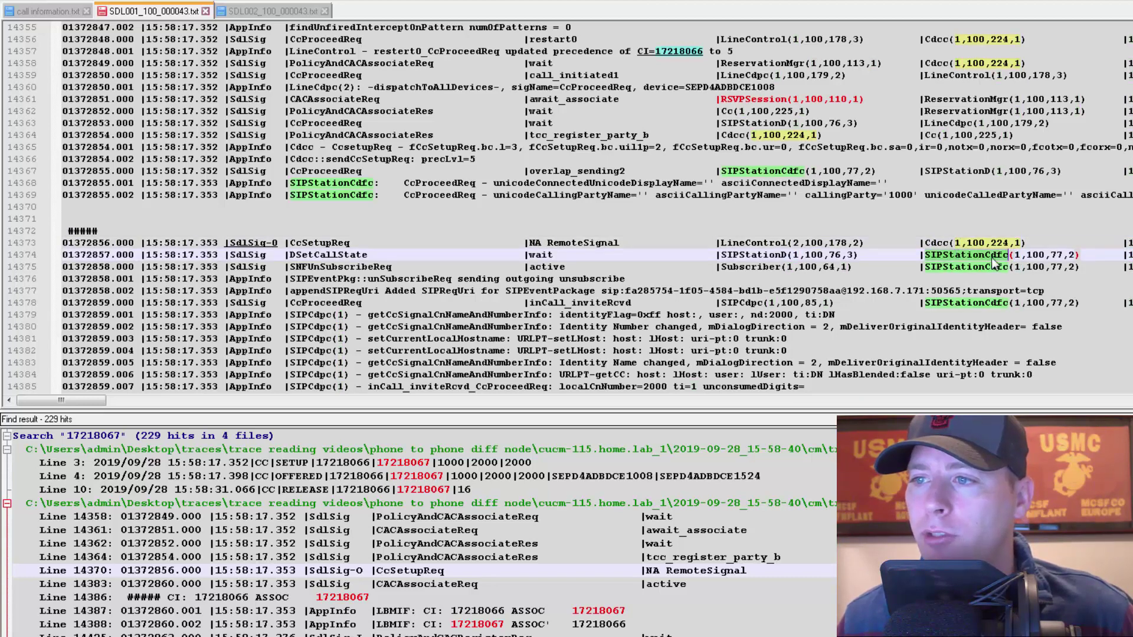
left_click(757, 260)
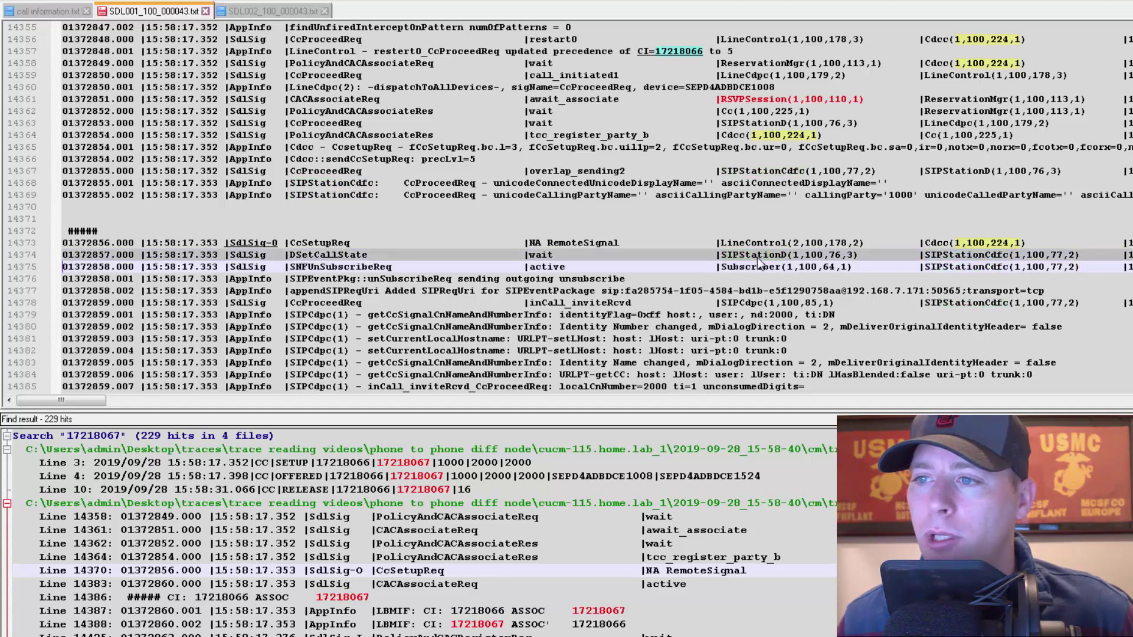
left_click(757, 256)
double_click(1016, 255)
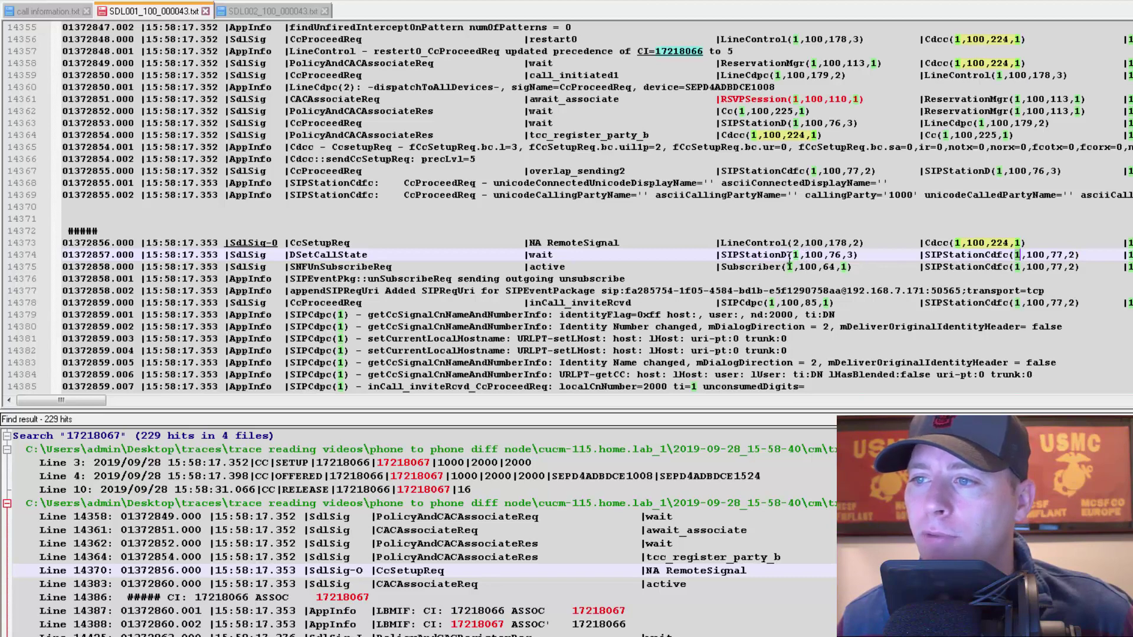
Retrace the CcSetupReq signal from its Cdcc sender to the LineControl process on the other node.
double_click(975, 243)
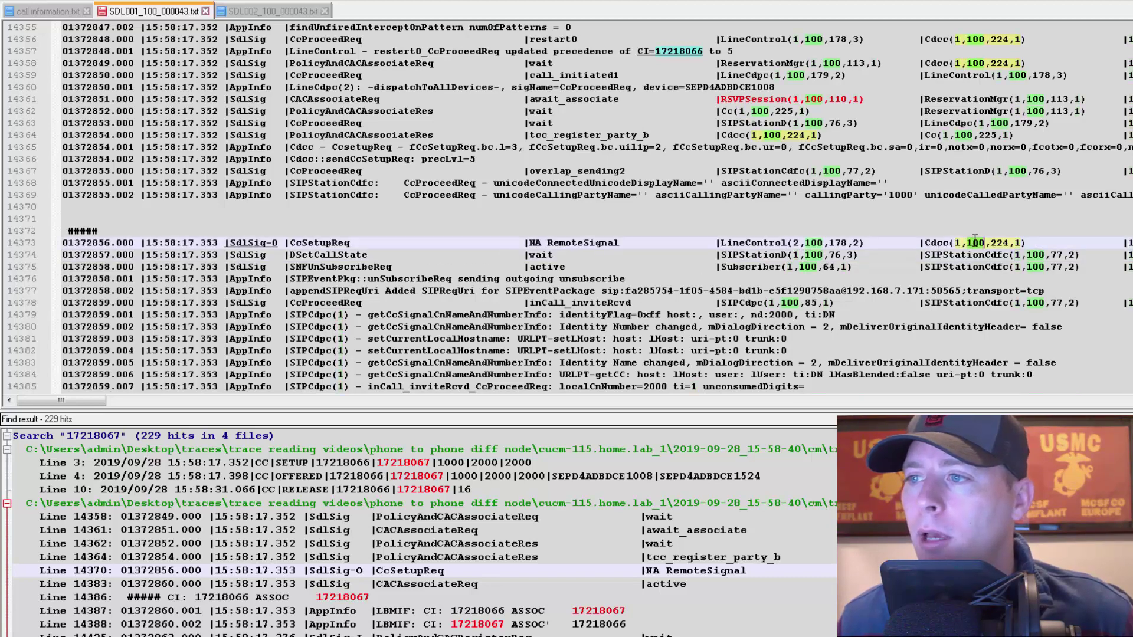
double_click(937, 243)
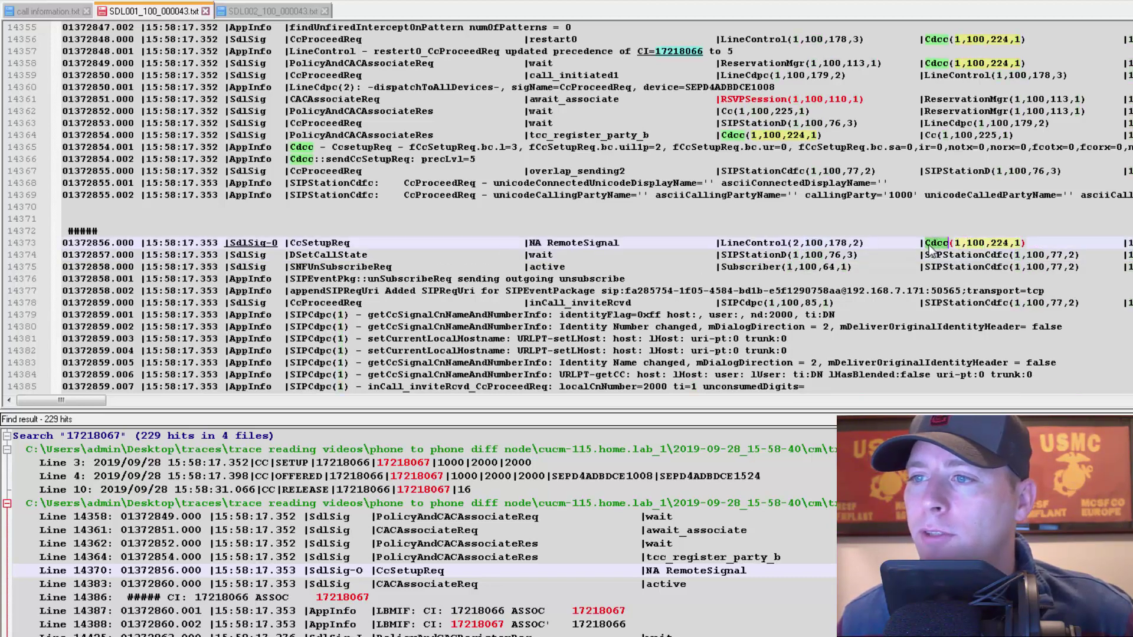
double_click(310, 242)
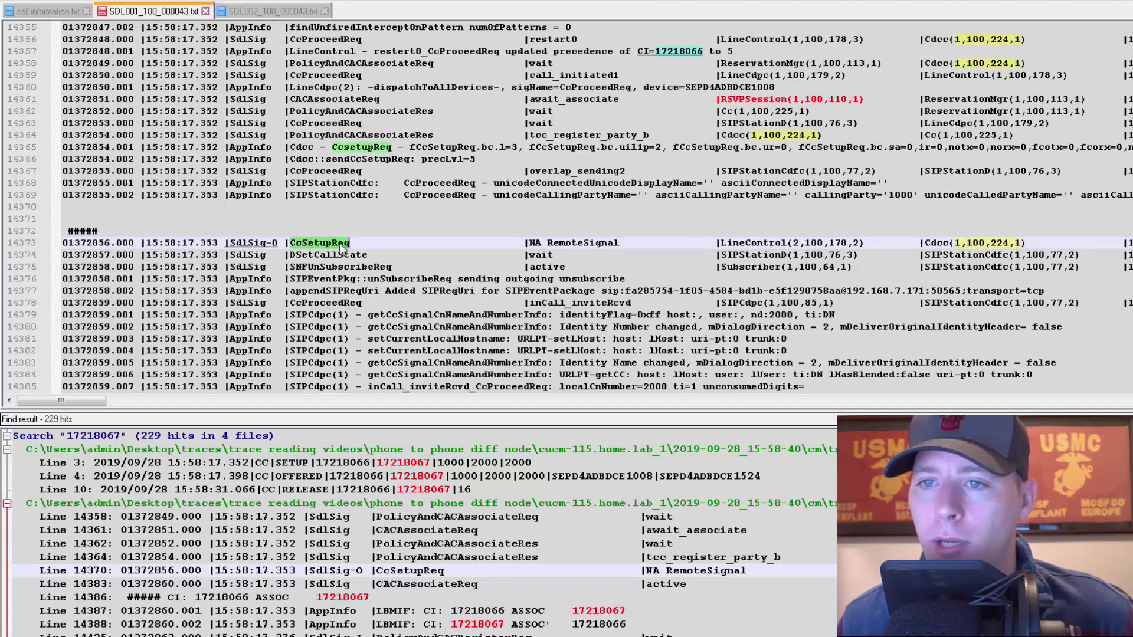
left_click(718, 242)
double_click(752, 244)
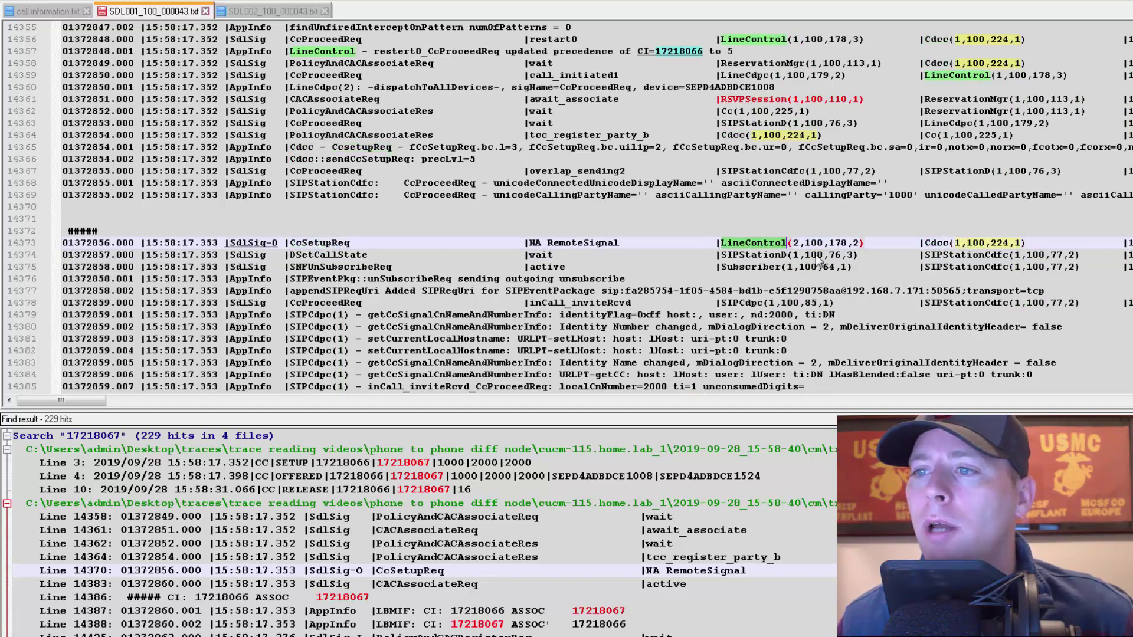
left_click(746, 254)
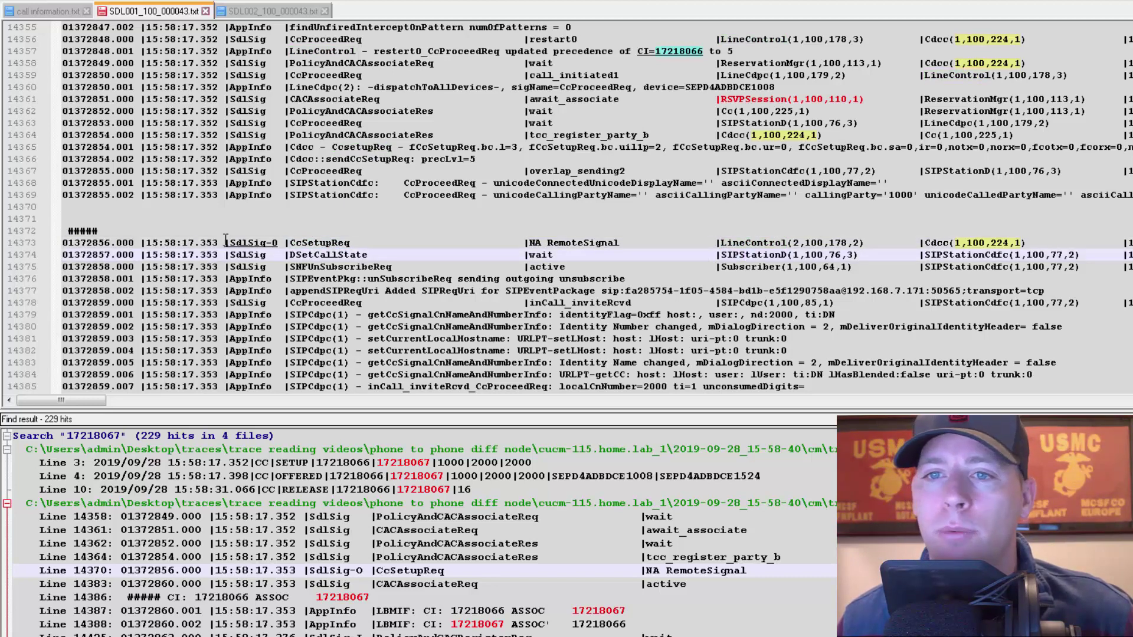
Complete the "#####" note with "SdlSig-O |CcSetupReq || |LineControl(2,100,178,2) |Cdcc(1,100,224,1)", copying the parts from the signal line below it.
left_click_drag(233, 239, 352, 243)
key("ctrl+c")
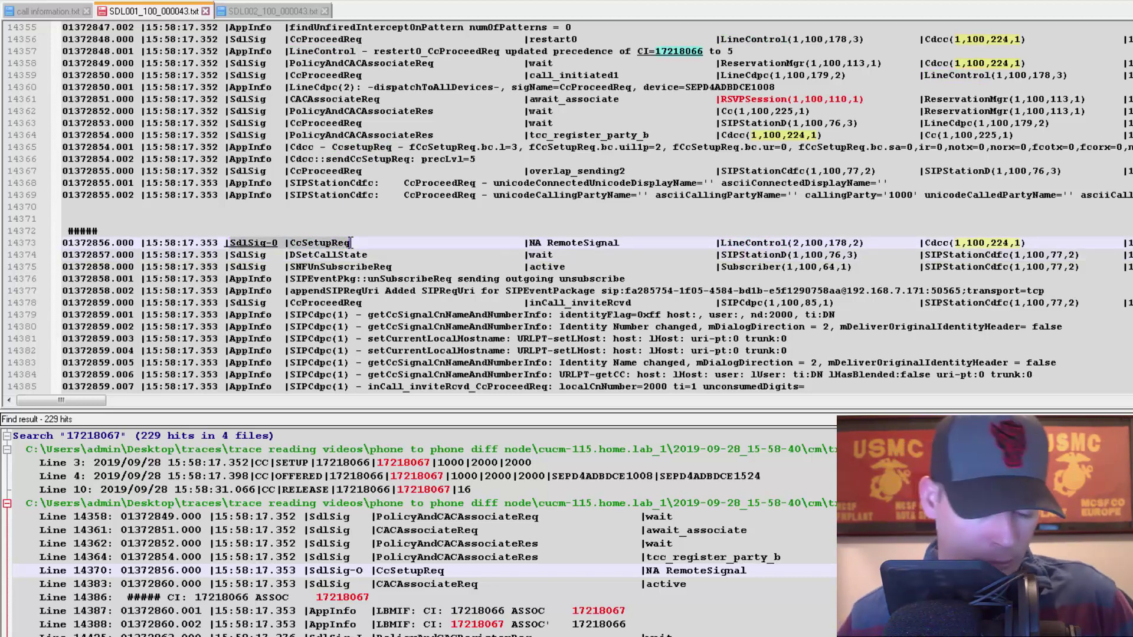
left_click(178, 230)
key("ctrl+v")
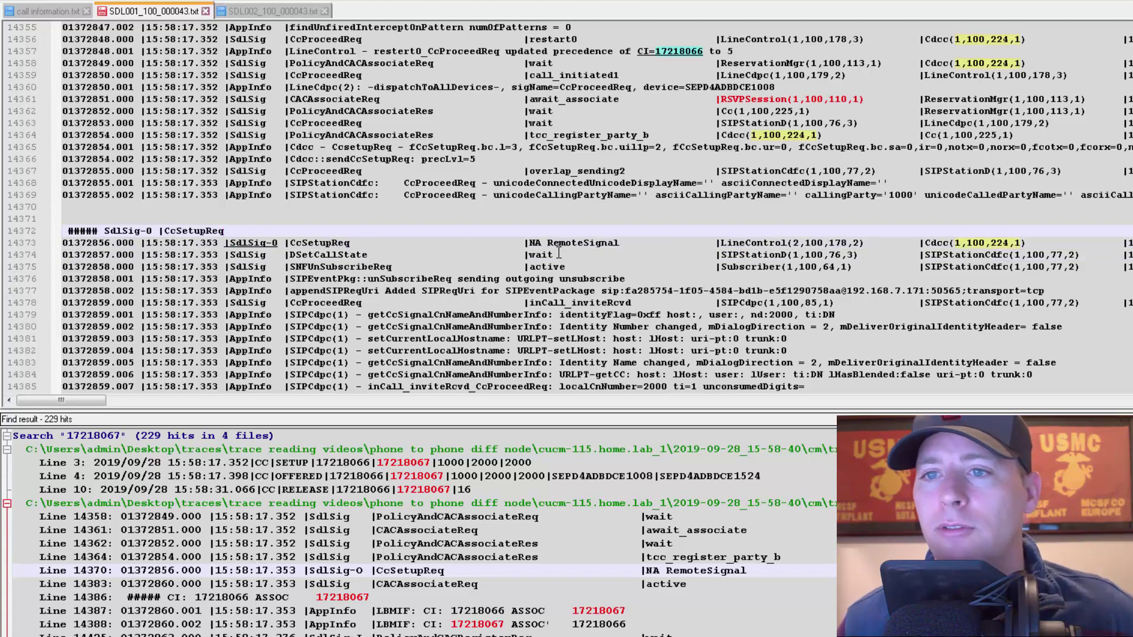
left_click_drag(716, 243, 1027, 244)
key("ctrl+c")
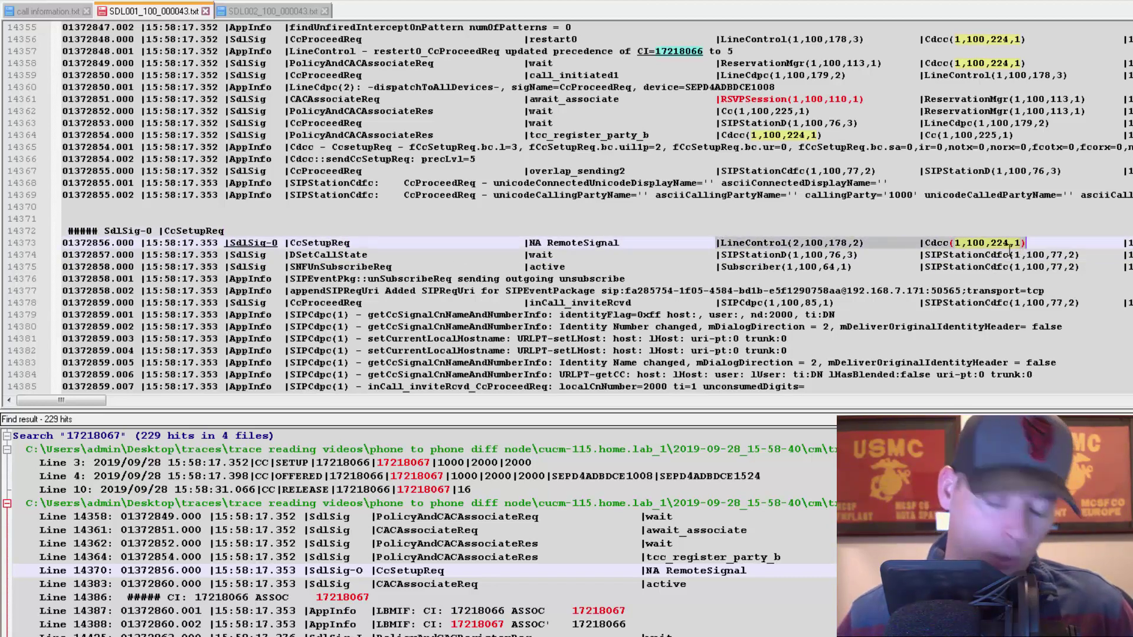
left_click(395, 231)
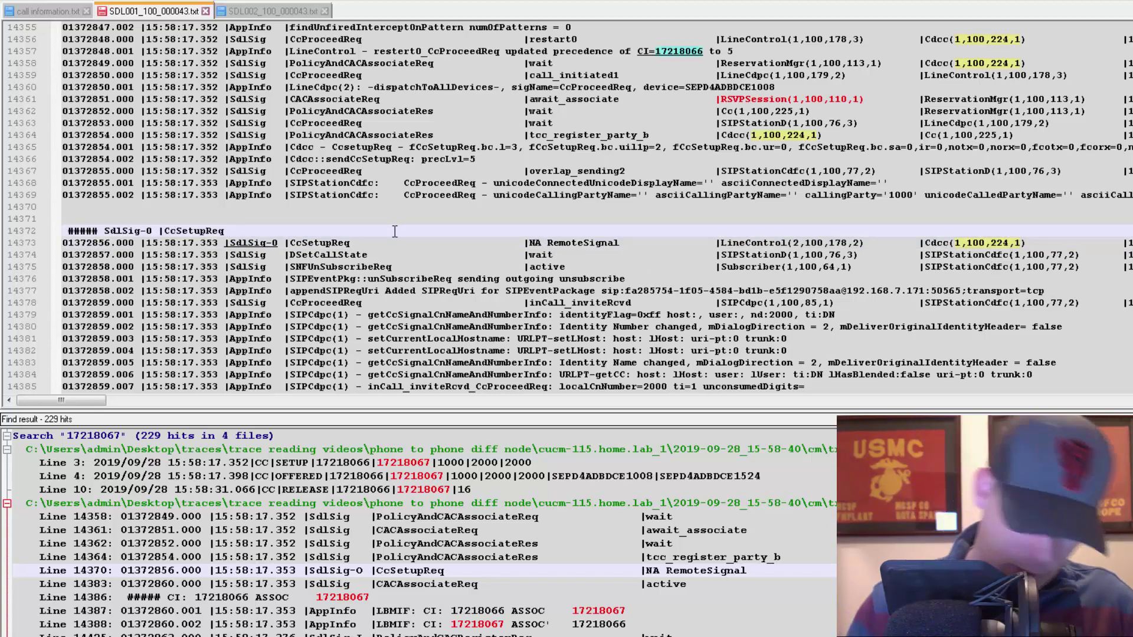
type("||")
key("ctrl+v")
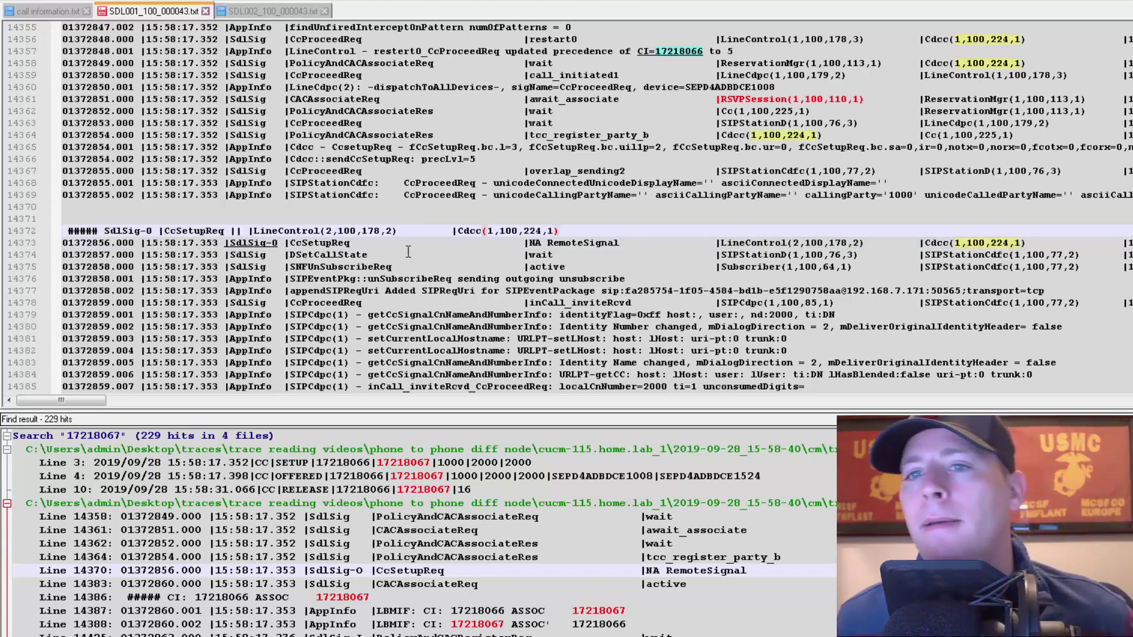
left_click(409, 255)
Check the outbound marker and the CcSetupReq signal name in the new note.
double_click(180, 231)
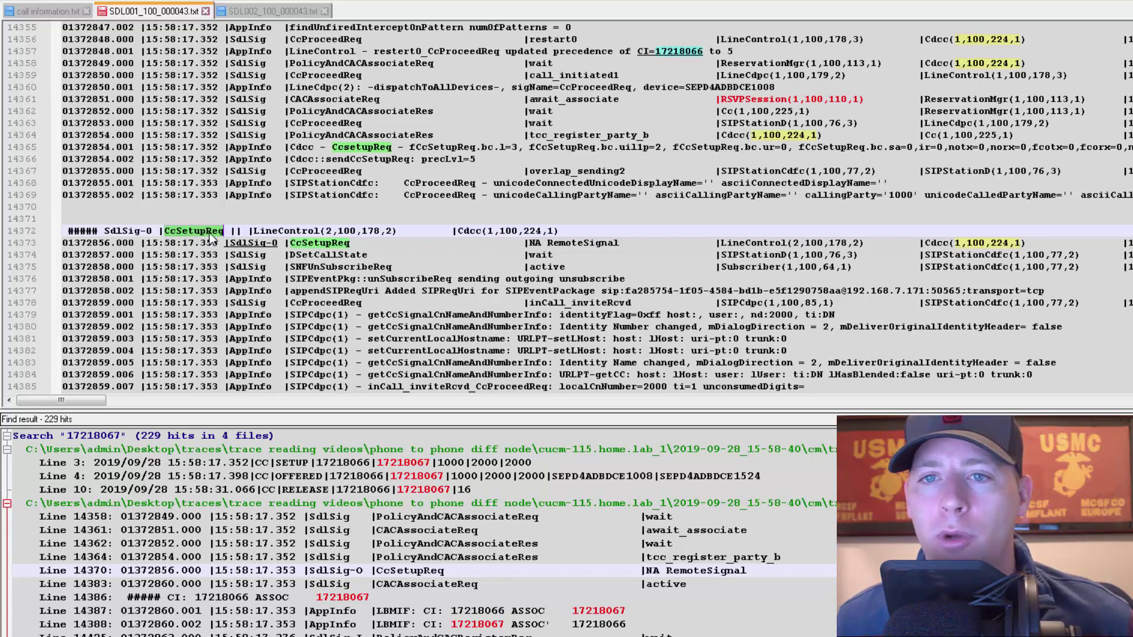
left_click(149, 231)
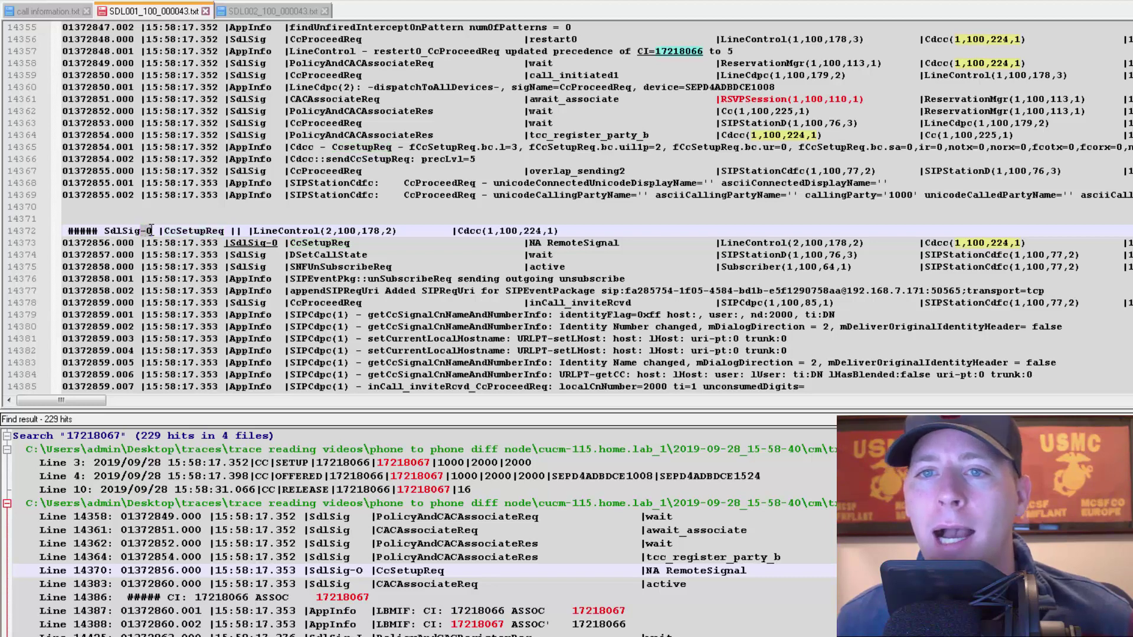
double_click(180, 230)
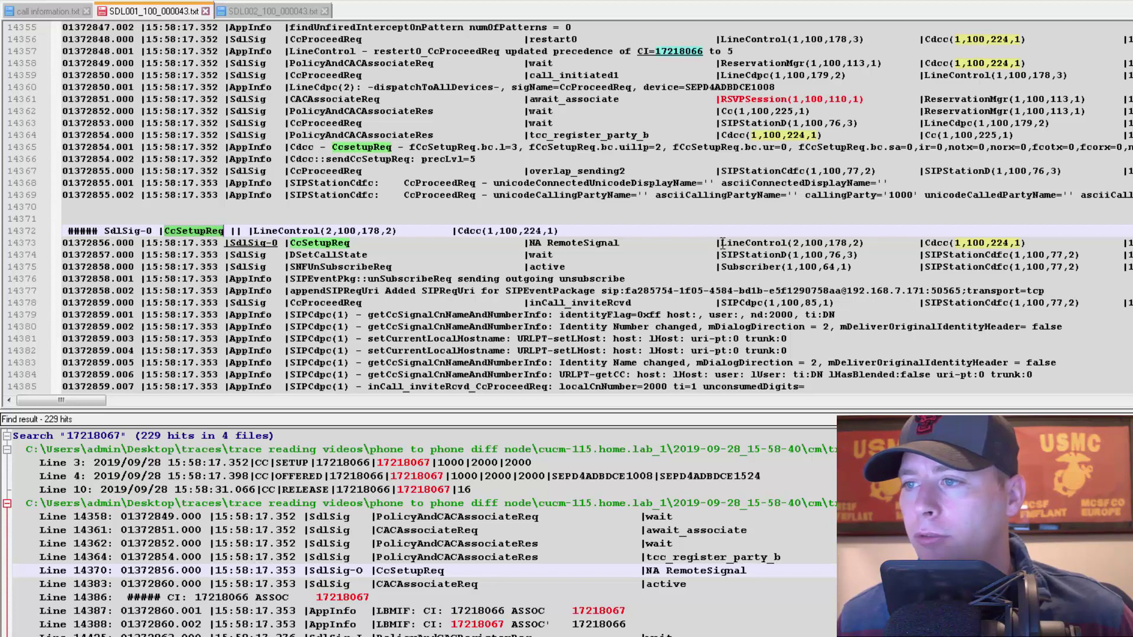
Search all trace files for the Cdcc process identifier 1,100,224,1.
left_click(1022, 243)
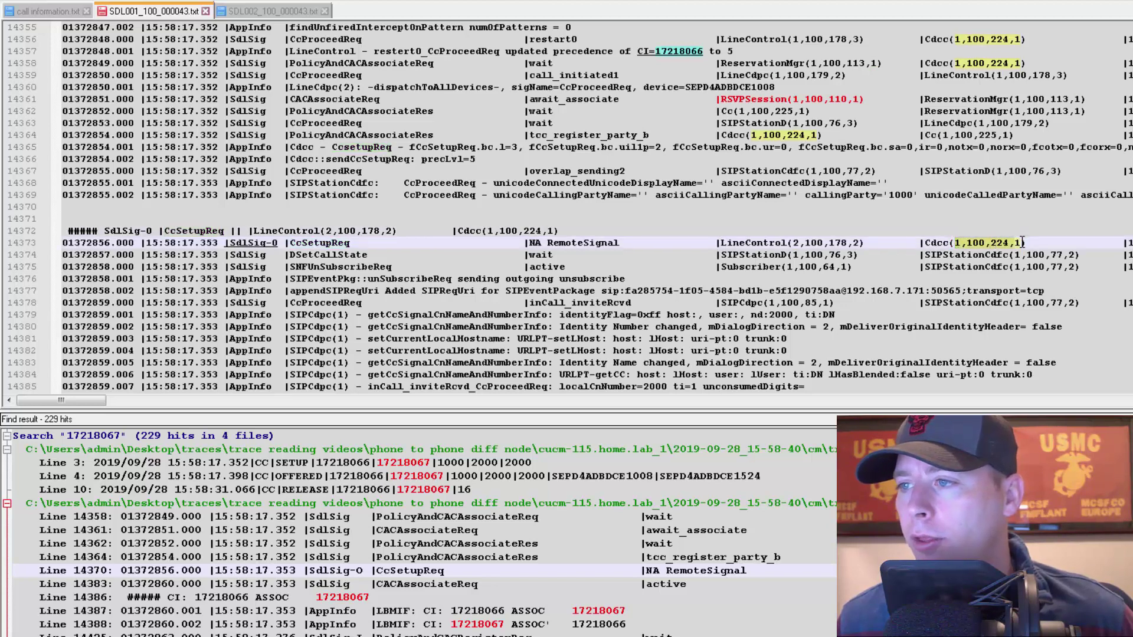
key("ctrl+shift+f")
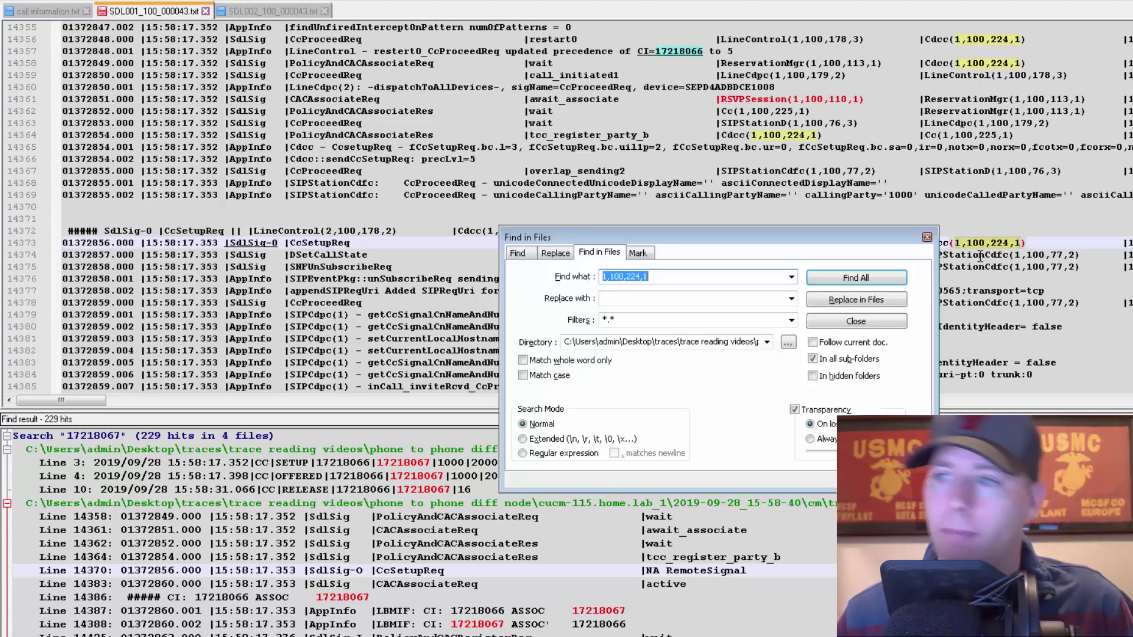
left_click(859, 278)
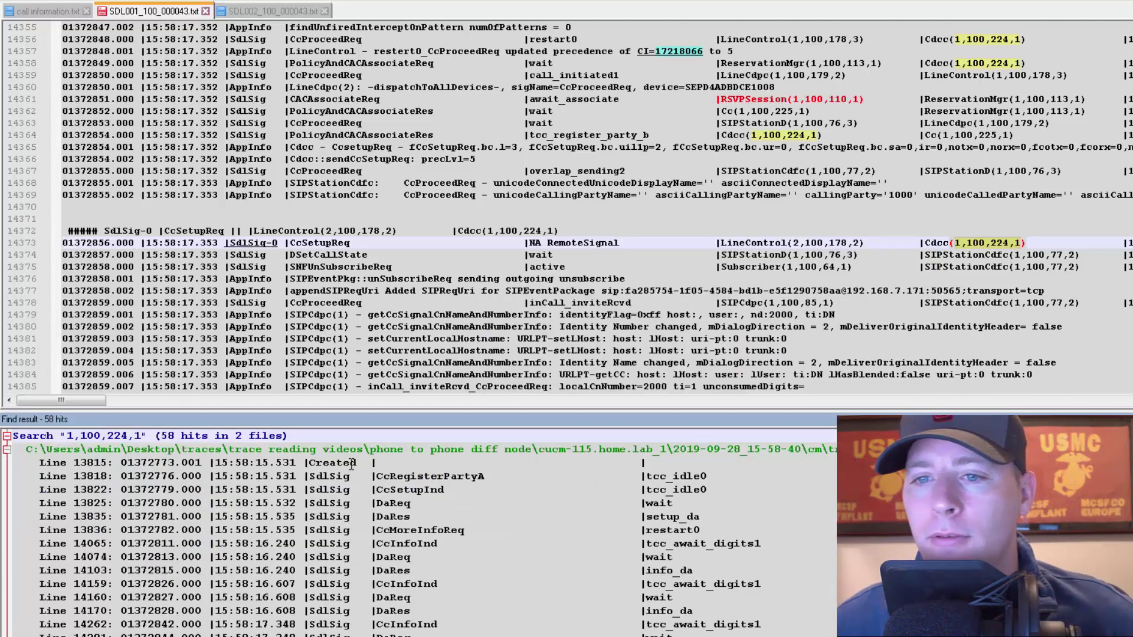
Go through the first node's hits for 1,100,224,1 and collapse them to view the inbound signals in the cucm-sub1 trace.
double_click(172, 435)
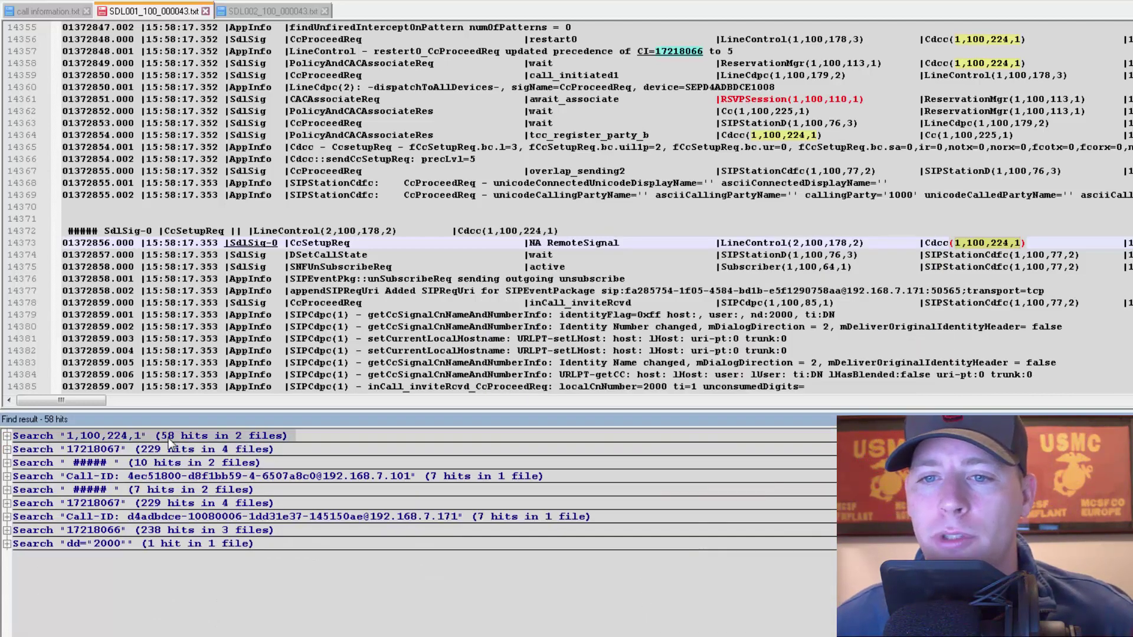
double_click(207, 436)
scroll(339, 494, "down", 5)
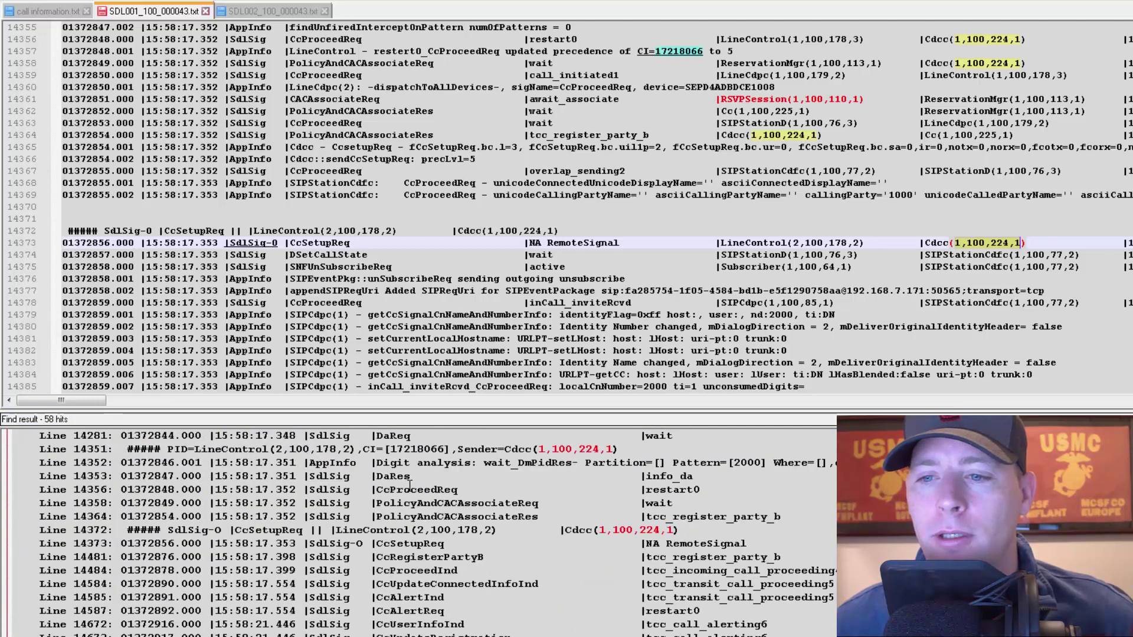
left_click(336, 547)
scroll(366, 495, "up", 5)
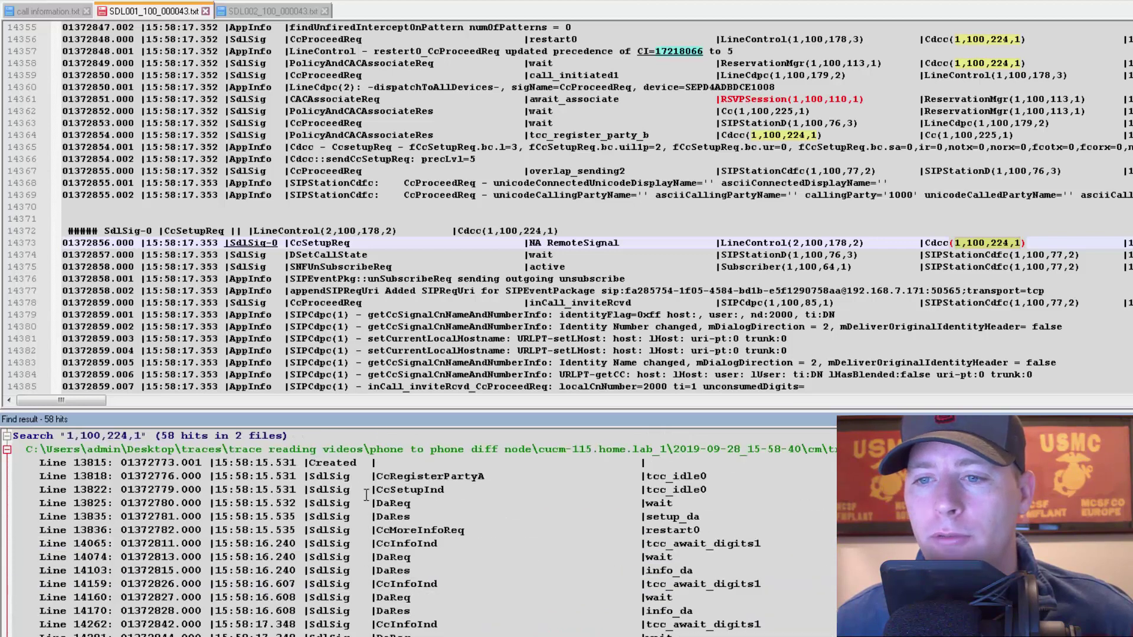
double_click(376, 449)
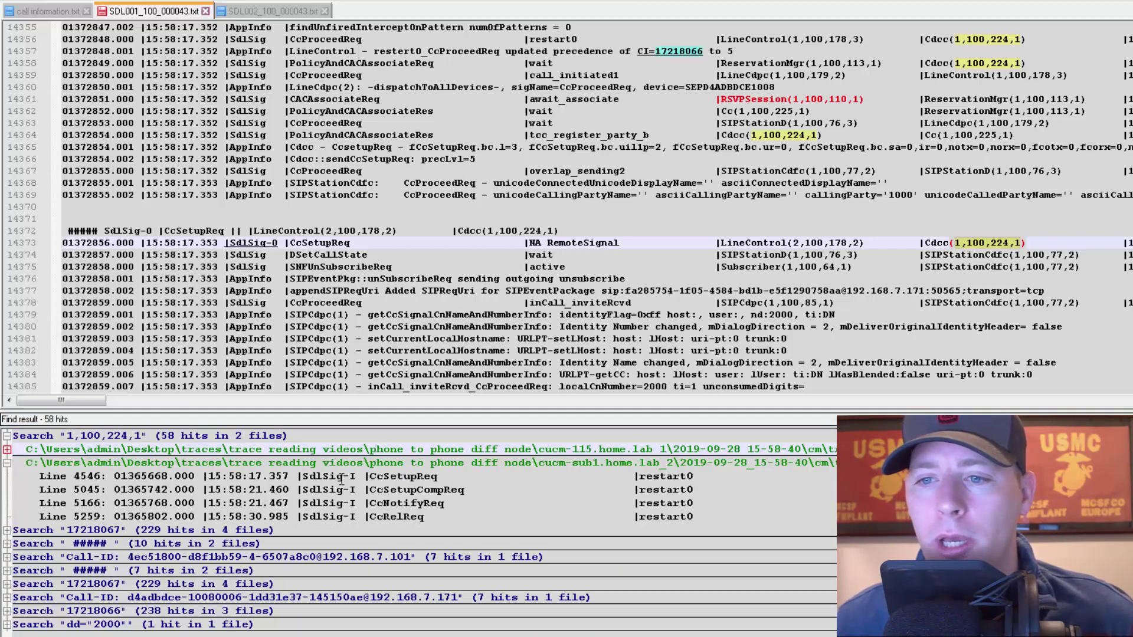
Go to the inbound CcSetupReq hit in the cucm-sub1 trace and start a "#####" note on new lines above that signal.
left_click_drag(303, 476, 443, 475)
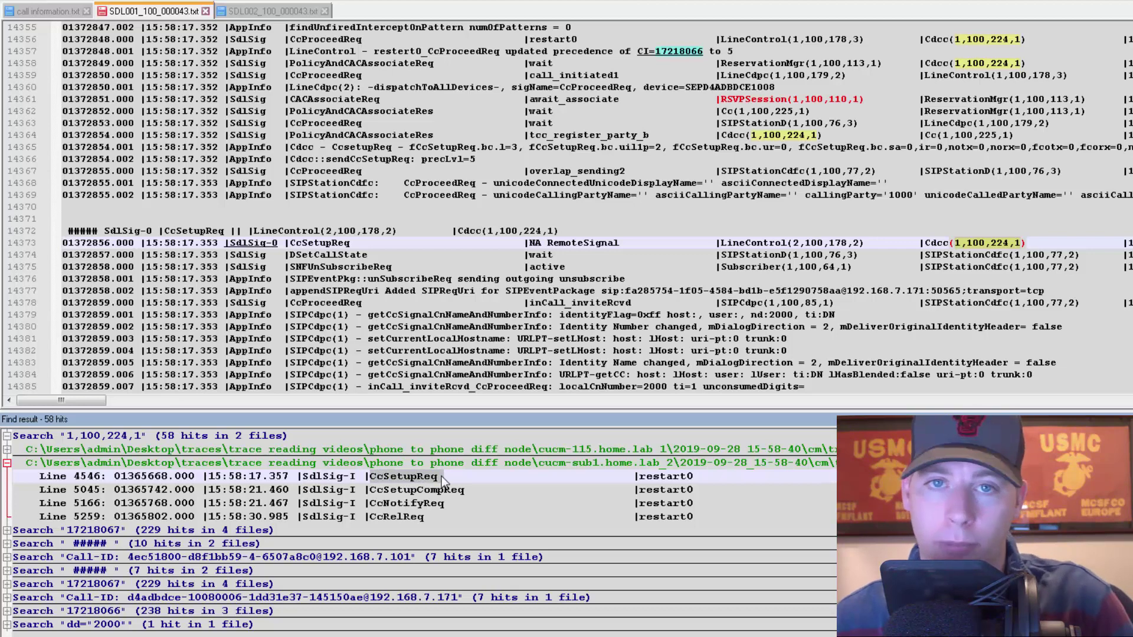
double_click(417, 477)
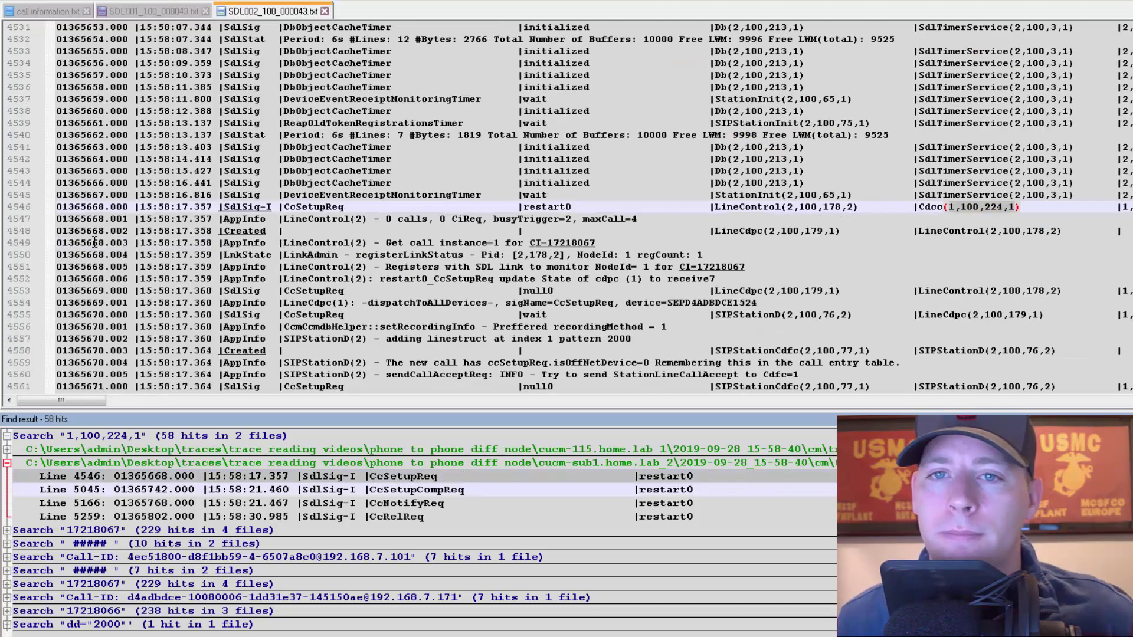
left_click(57, 210)
key("Return")
key("Return")
key("Return")
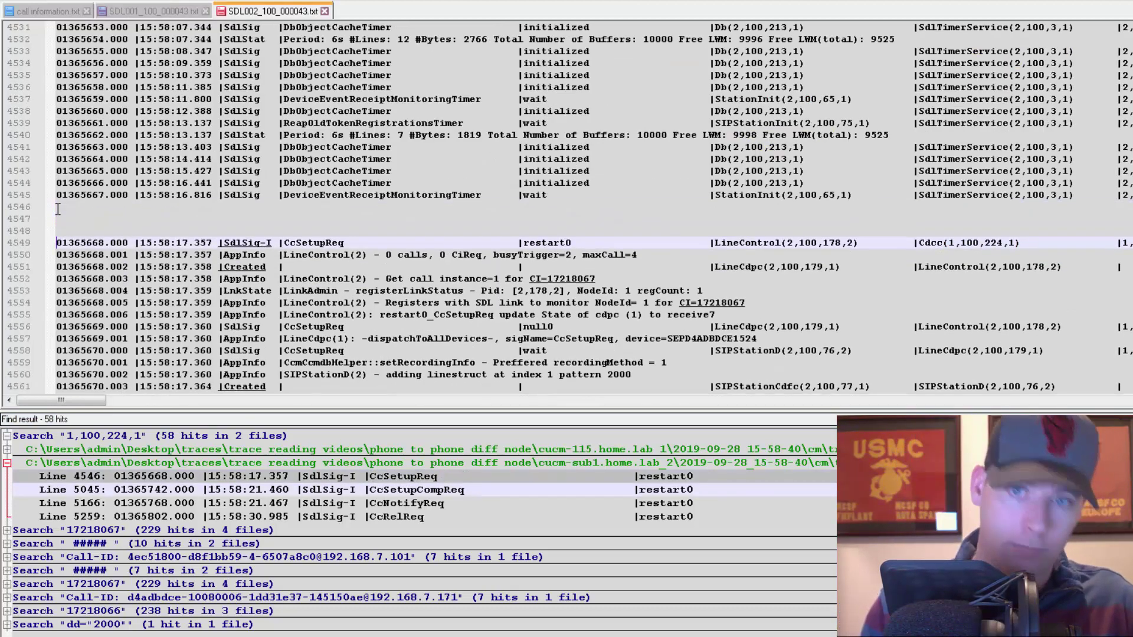
type("#####")
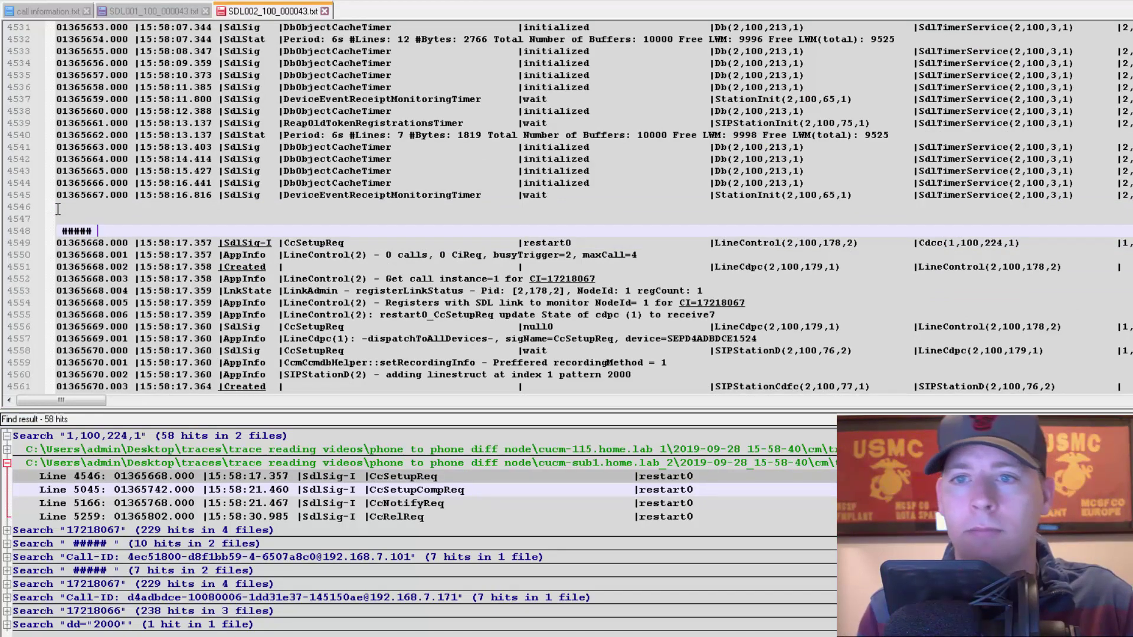
Complete the note with "SdlSig-I |CcSetupReq || |LineControl(2,100,178,2) |Cdcc(1,100,224,1)", copying the parts from the signal line below it, and save the edited traces.
left_click_drag(225, 242, 343, 243)
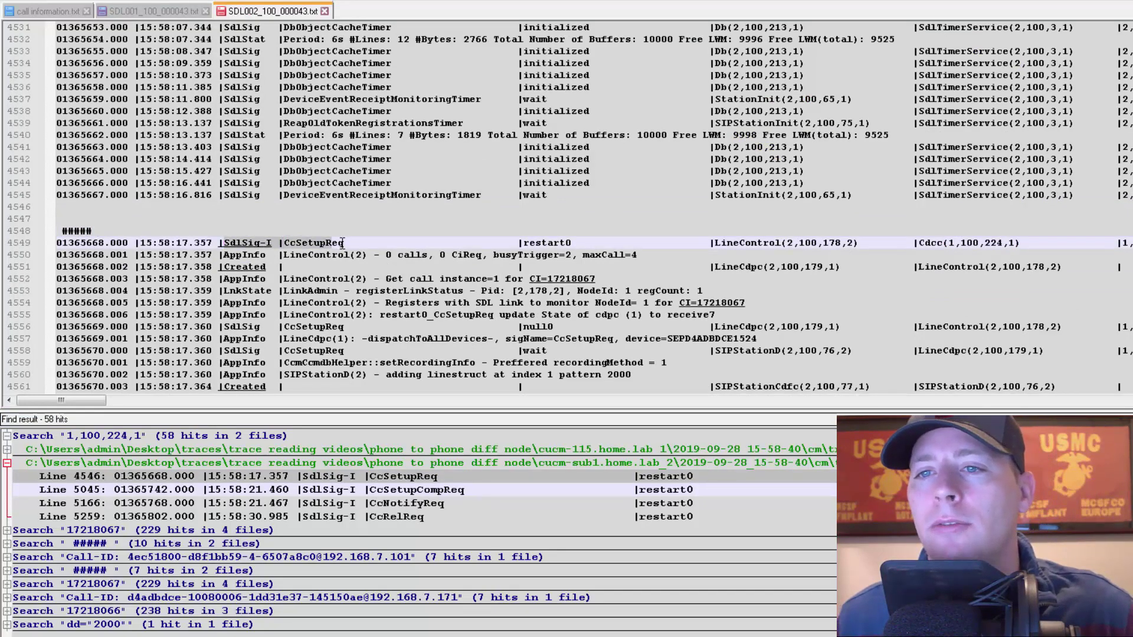
key("ctrl+c")
key("Up")
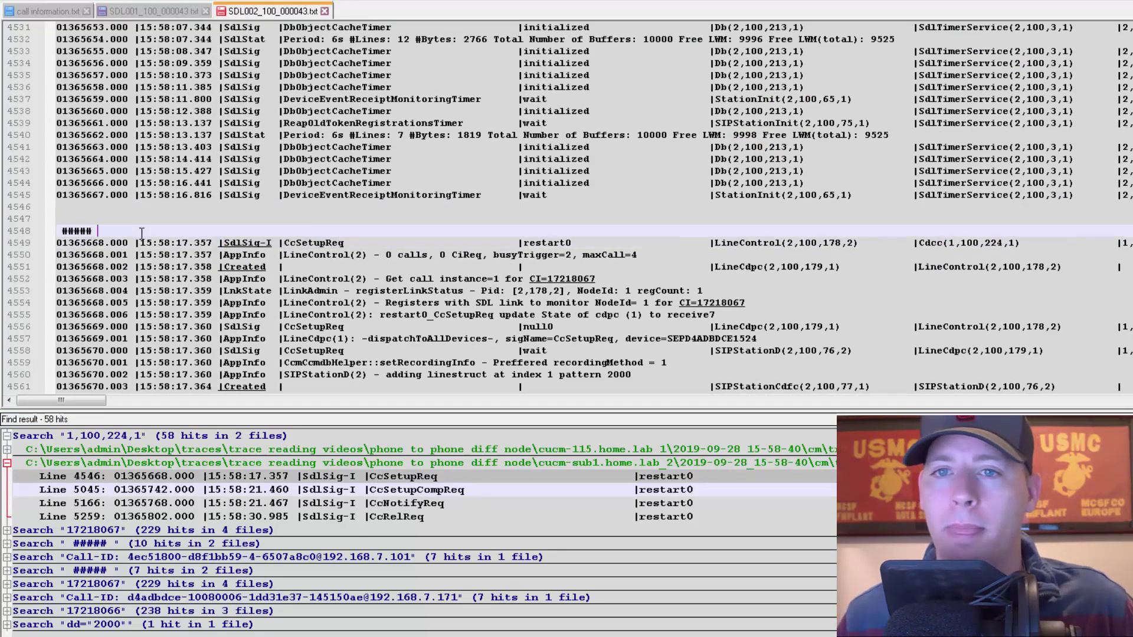
key("ctrl+v")
left_click(713, 242)
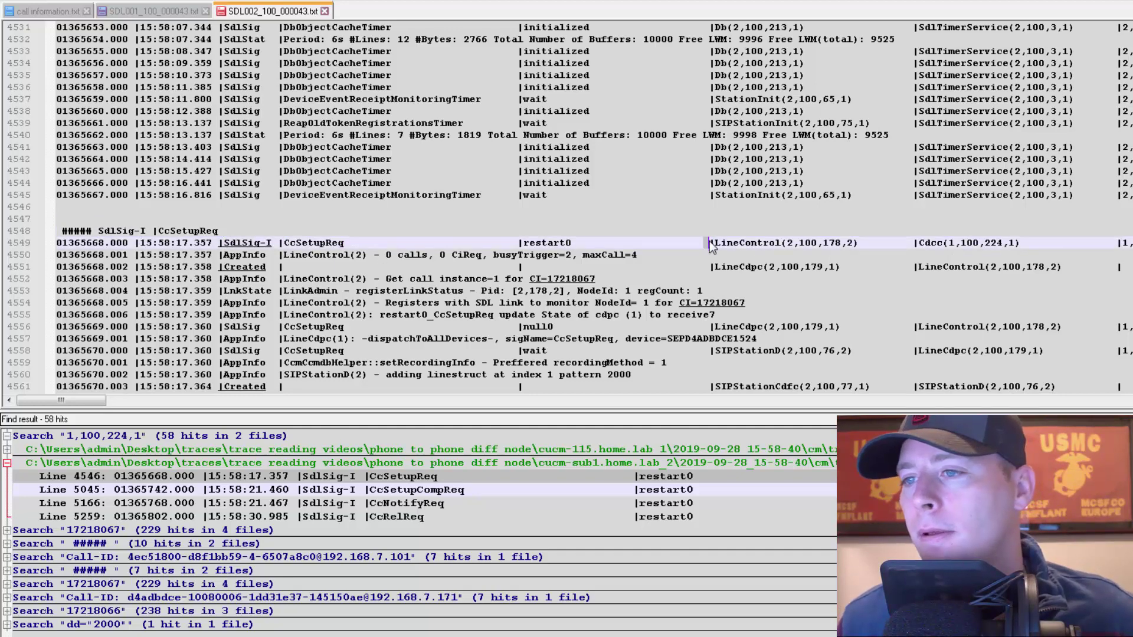
left_click_drag(710, 242, 1023, 242)
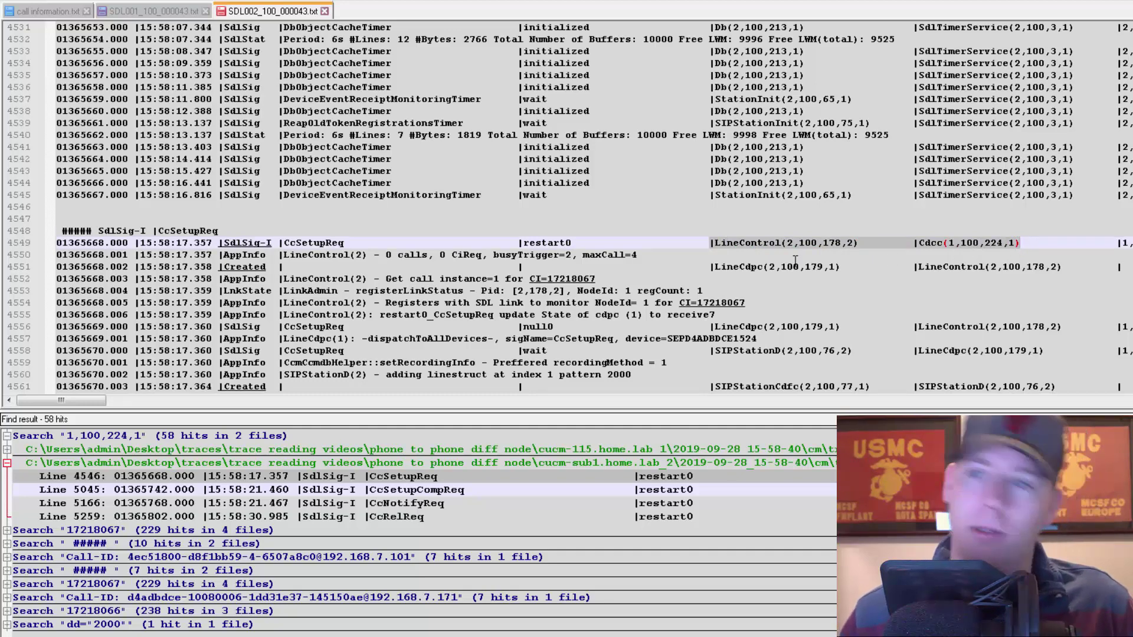
left_click(356, 230)
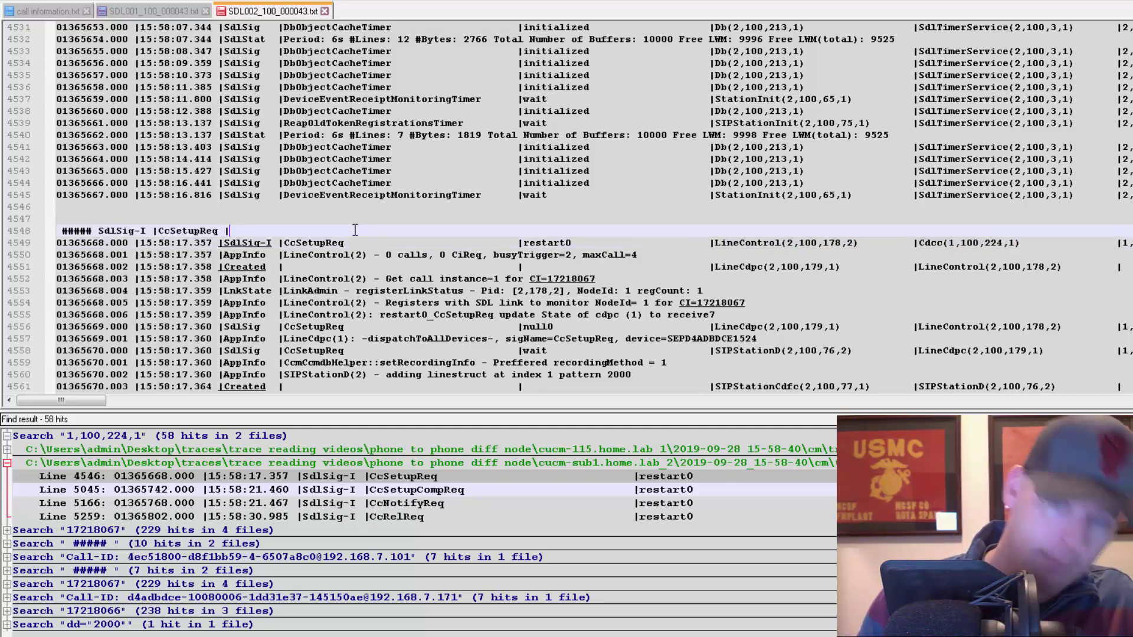
type("||")
key("ctrl+v")
left_click(442, 220)
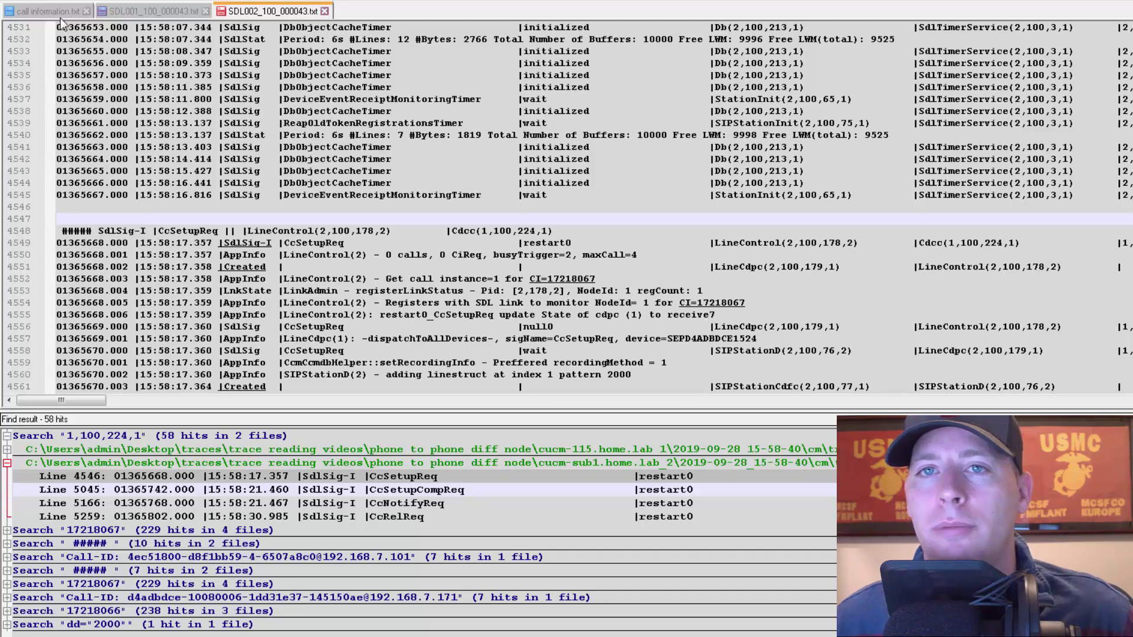
key("ctrl+s")
Compare the SDL001 and SDL002 trace names with the leading node number in LineControl, and check the inbound marker of the CcSetupReq hit.
left_click(102, 229)
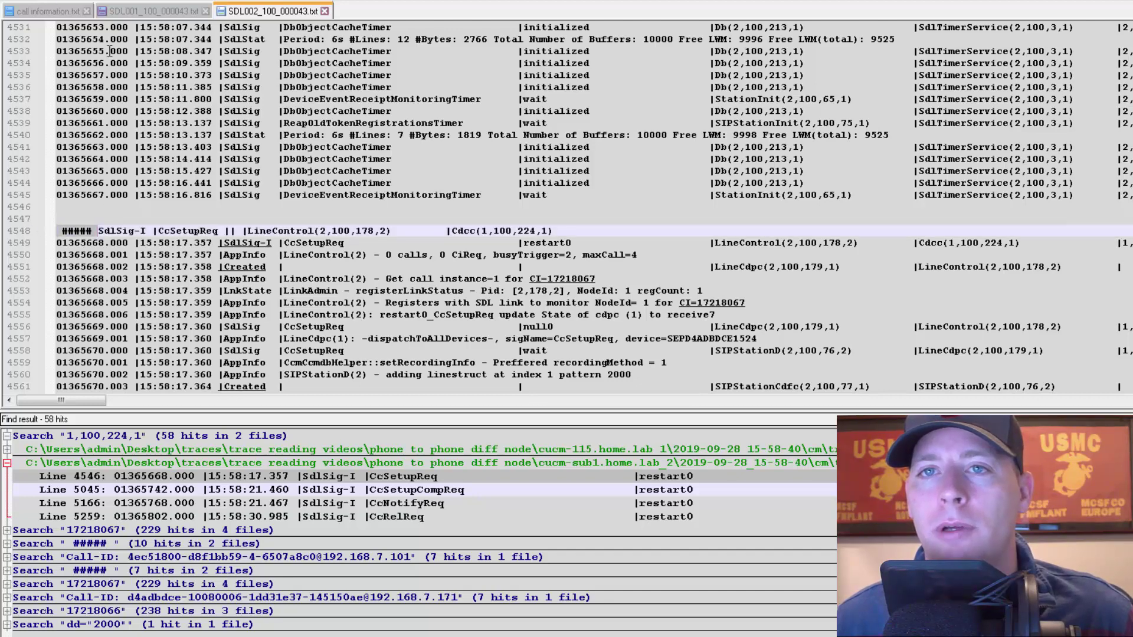
left_click(127, 11)
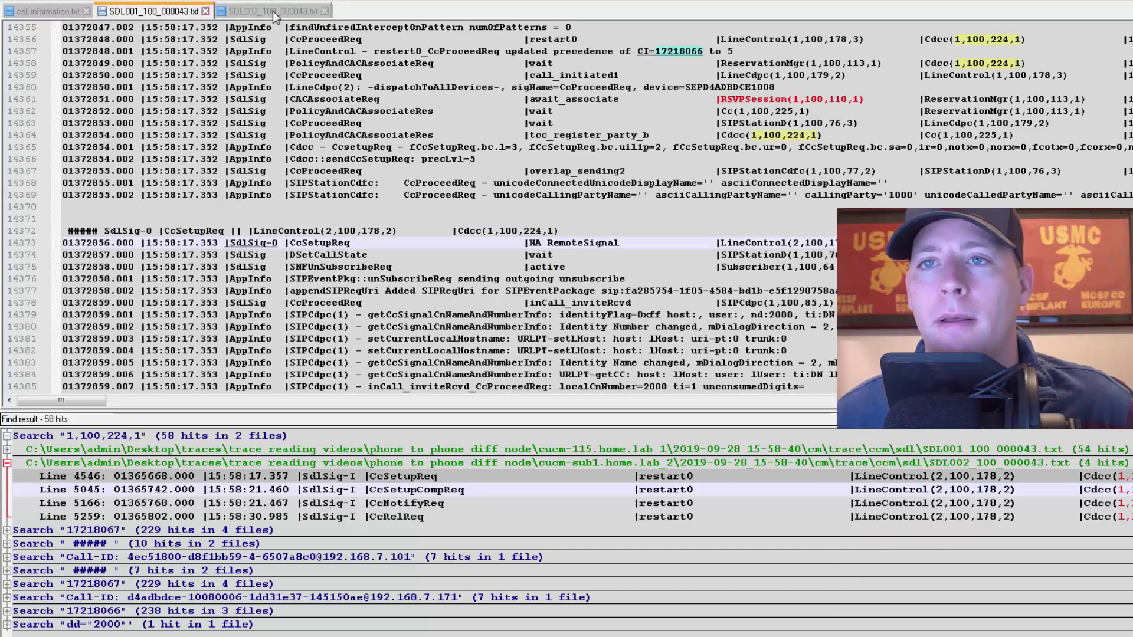
left_click(273, 11)
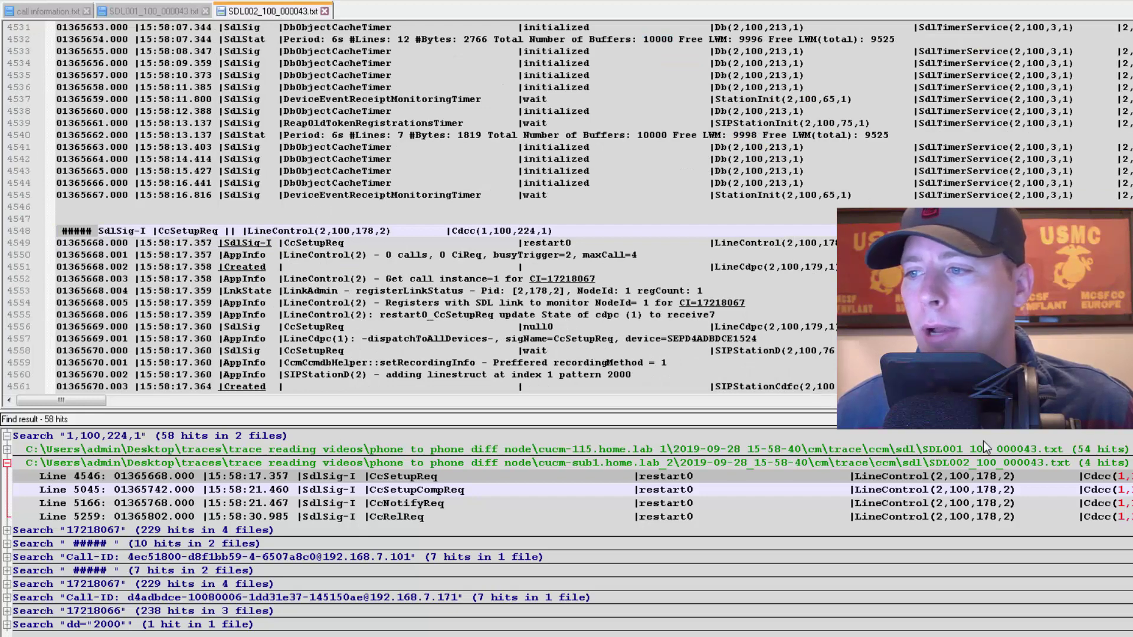
left_click_drag(963, 449, 939, 466)
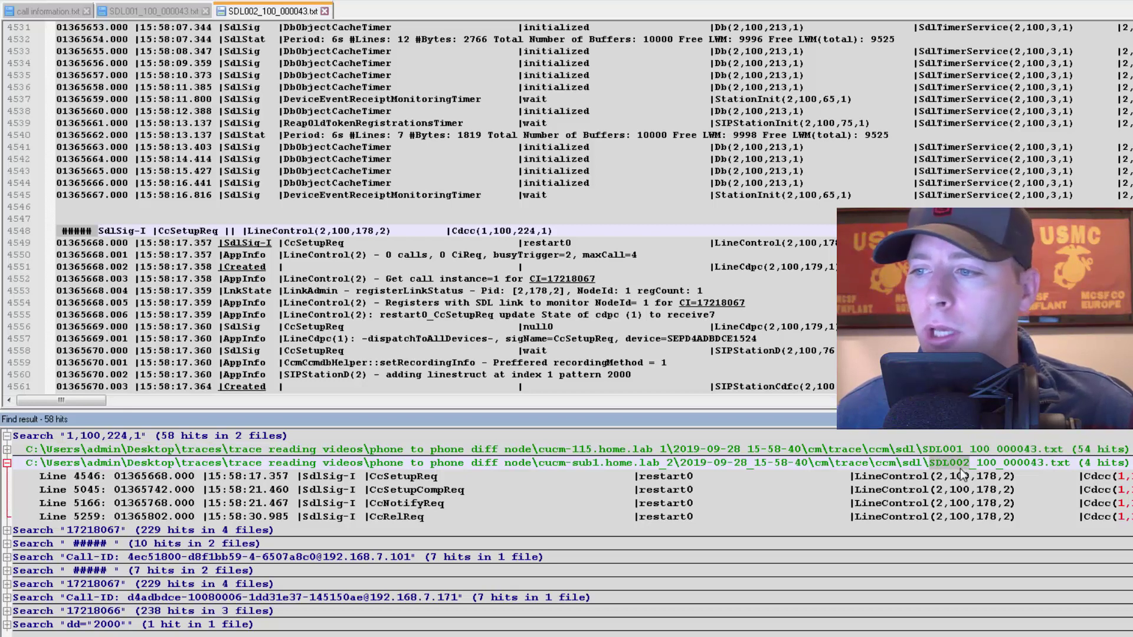
left_click(938, 476)
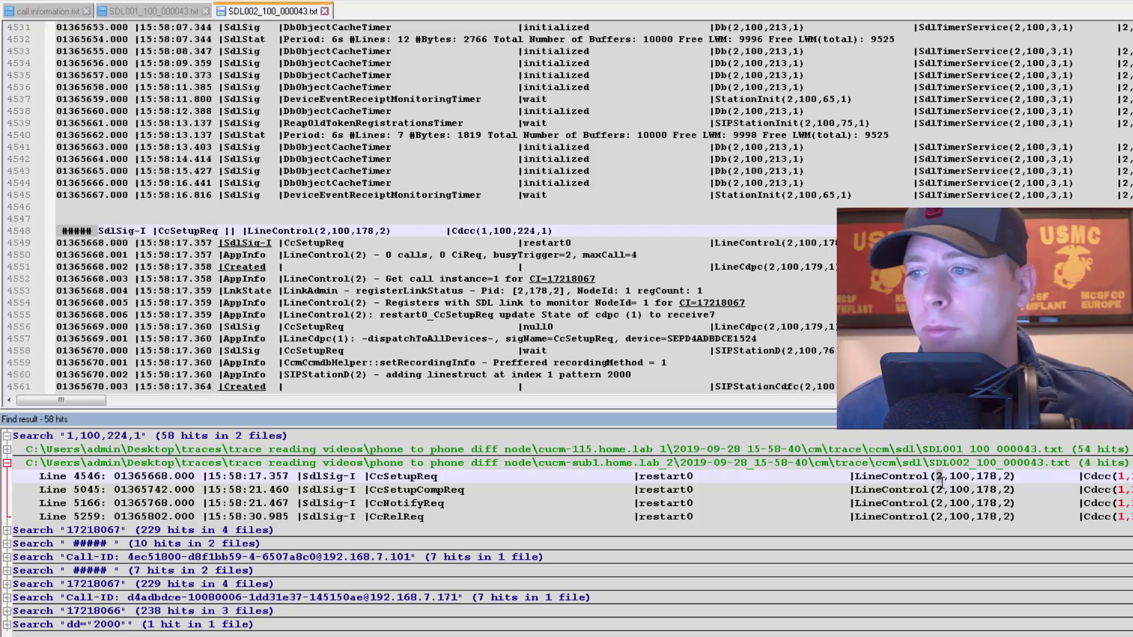
left_click(971, 464)
left_click_drag(936, 464, 930, 464)
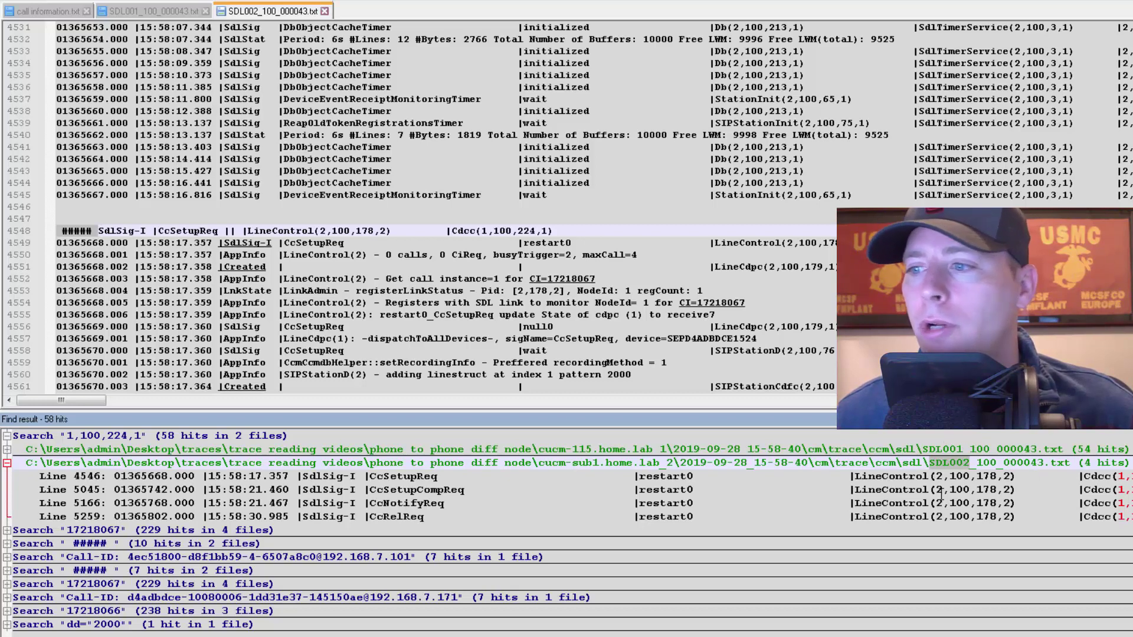
left_click(937, 476)
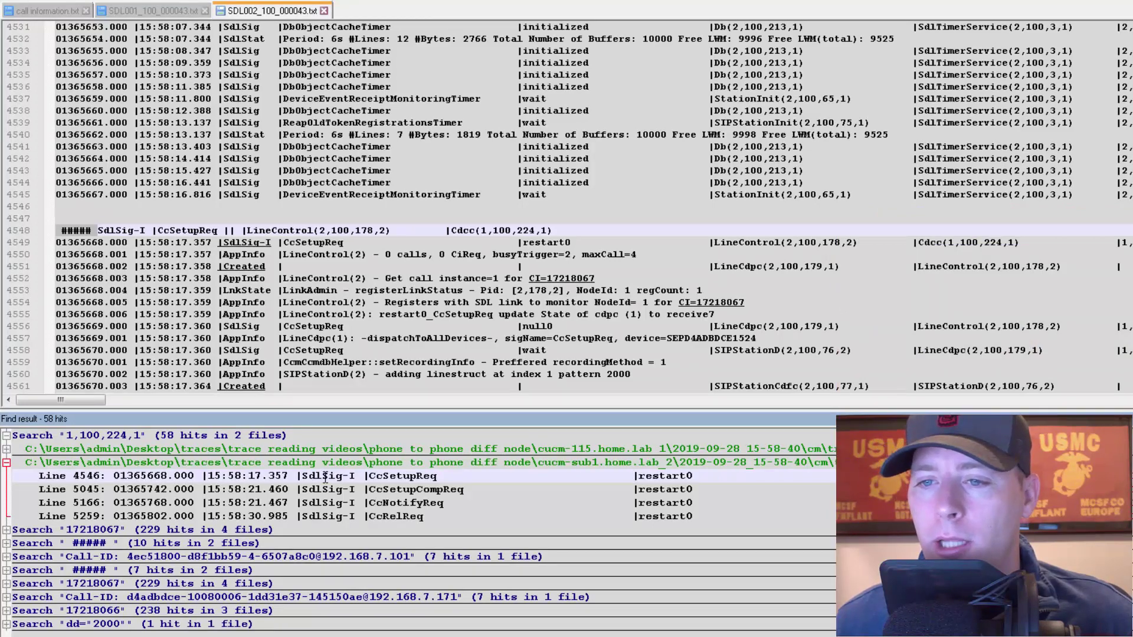
left_click_drag(436, 475, 357, 477)
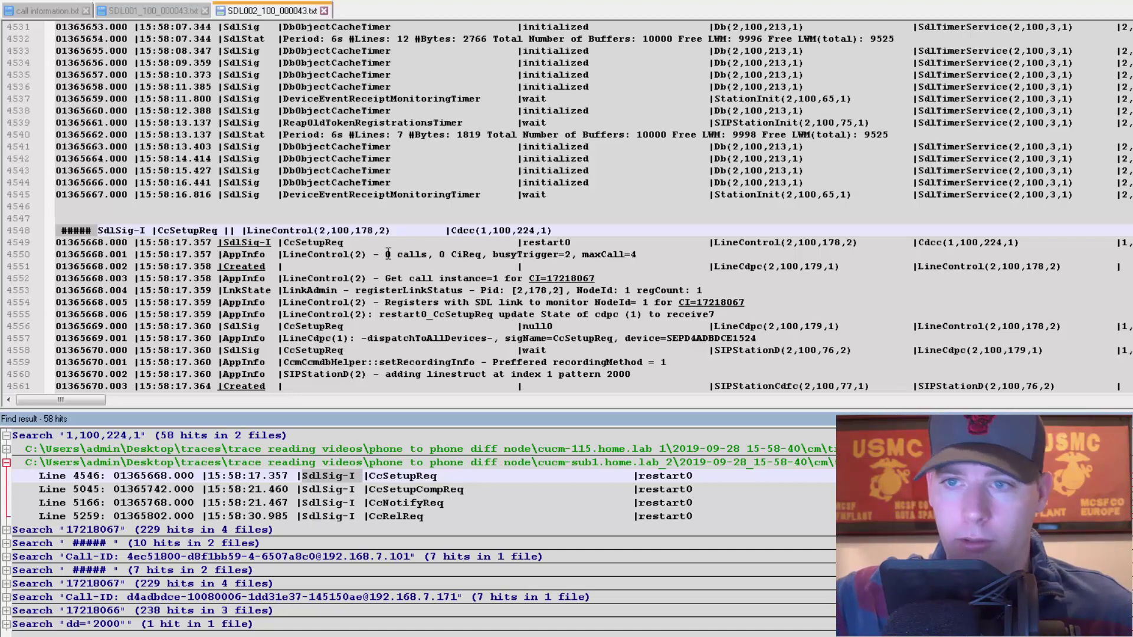
Search all trace files for the "#####" note marker to list every annotation.
left_click(115, 230)
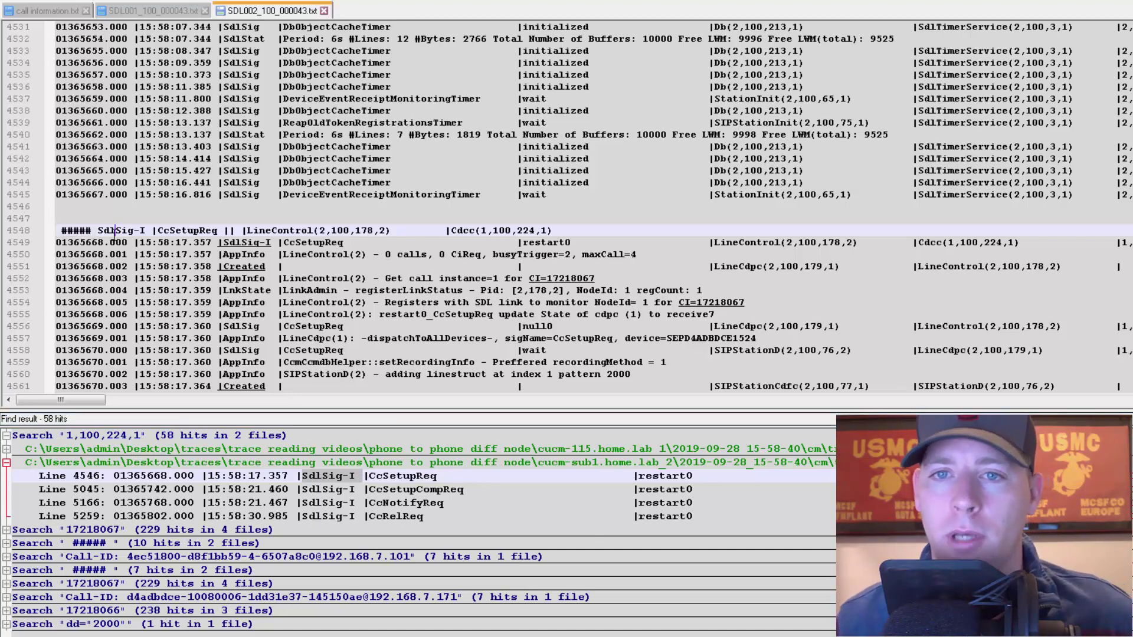
left_click(56, 230)
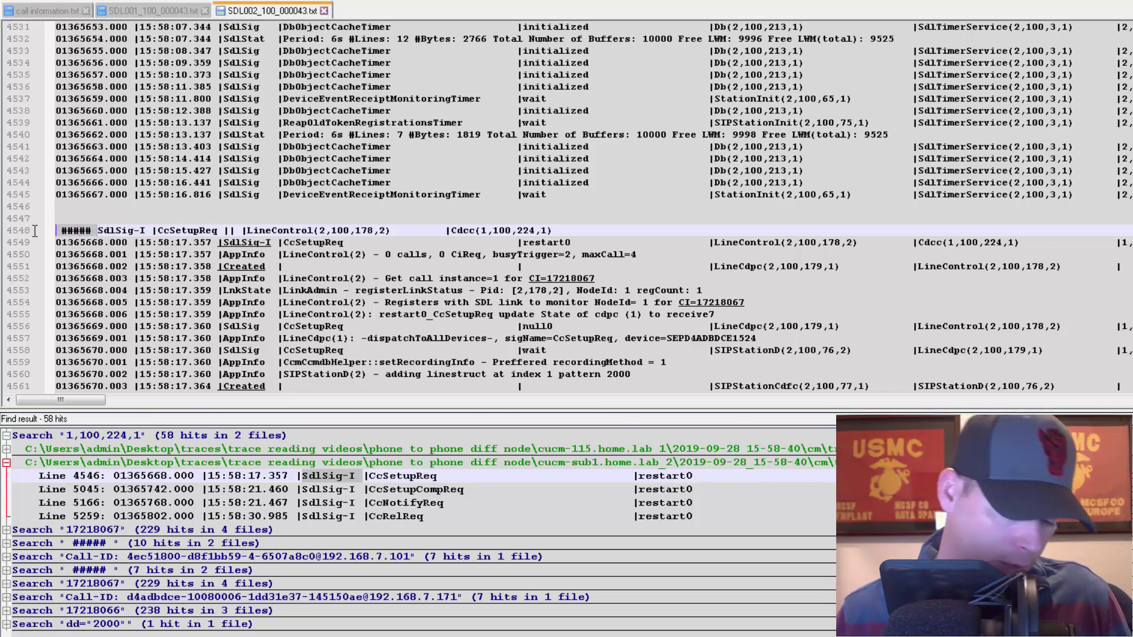
key("ctrl+shift+f")
key("Return")
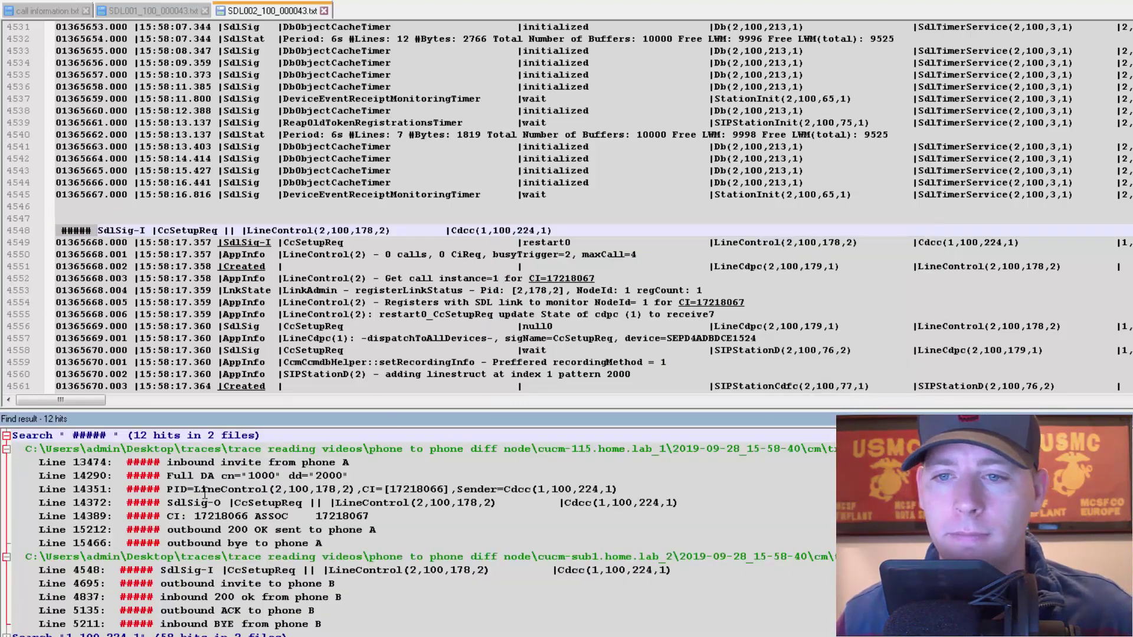
Review the listed notes from the LineControl PID and outbound CcSetupReq to the inbound CcSetupReq and the outbound invite to phone B.
left_click_drag(177, 484, 330, 489)
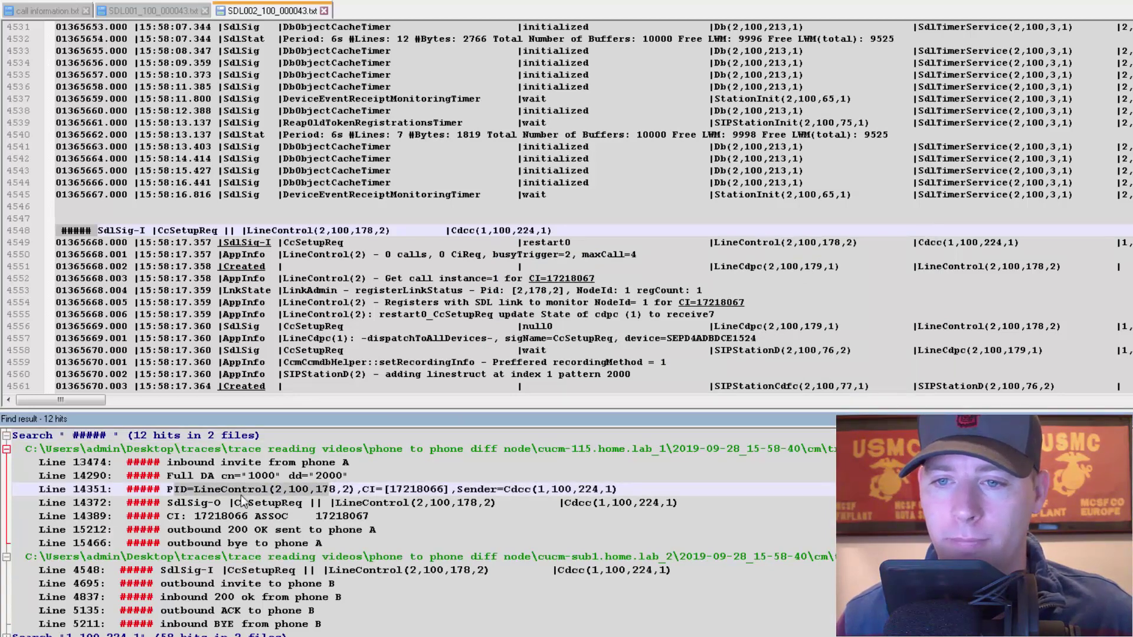
left_click_drag(232, 502, 303, 502)
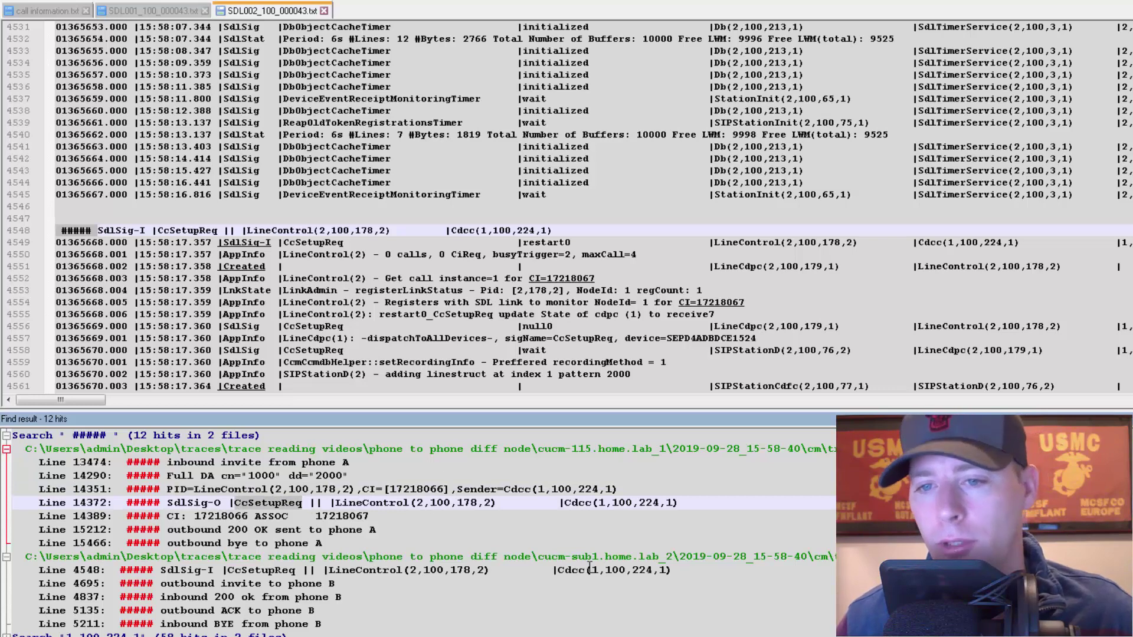
left_click_drag(225, 570, 565, 570)
left_click(178, 584)
left_click_drag(178, 584, 336, 584)
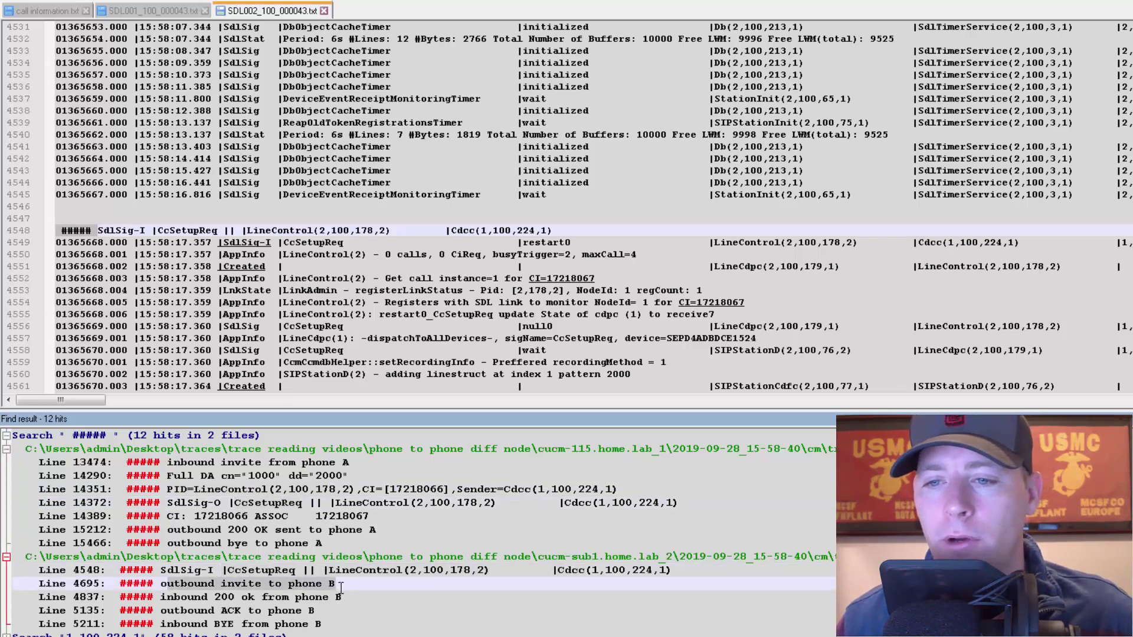
left_click(375, 231)
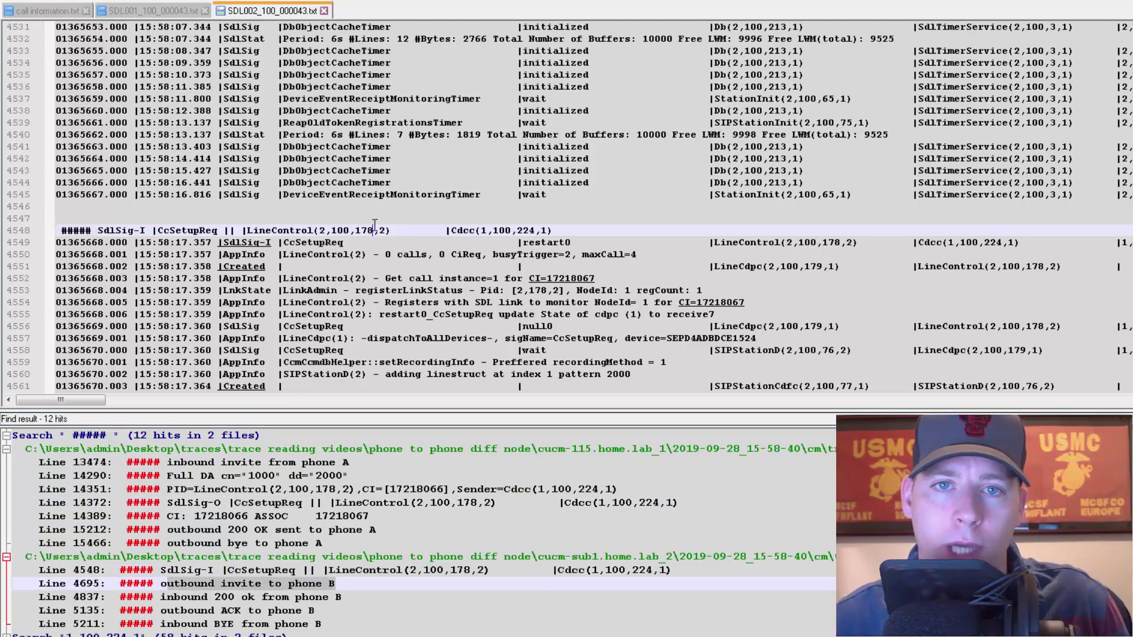